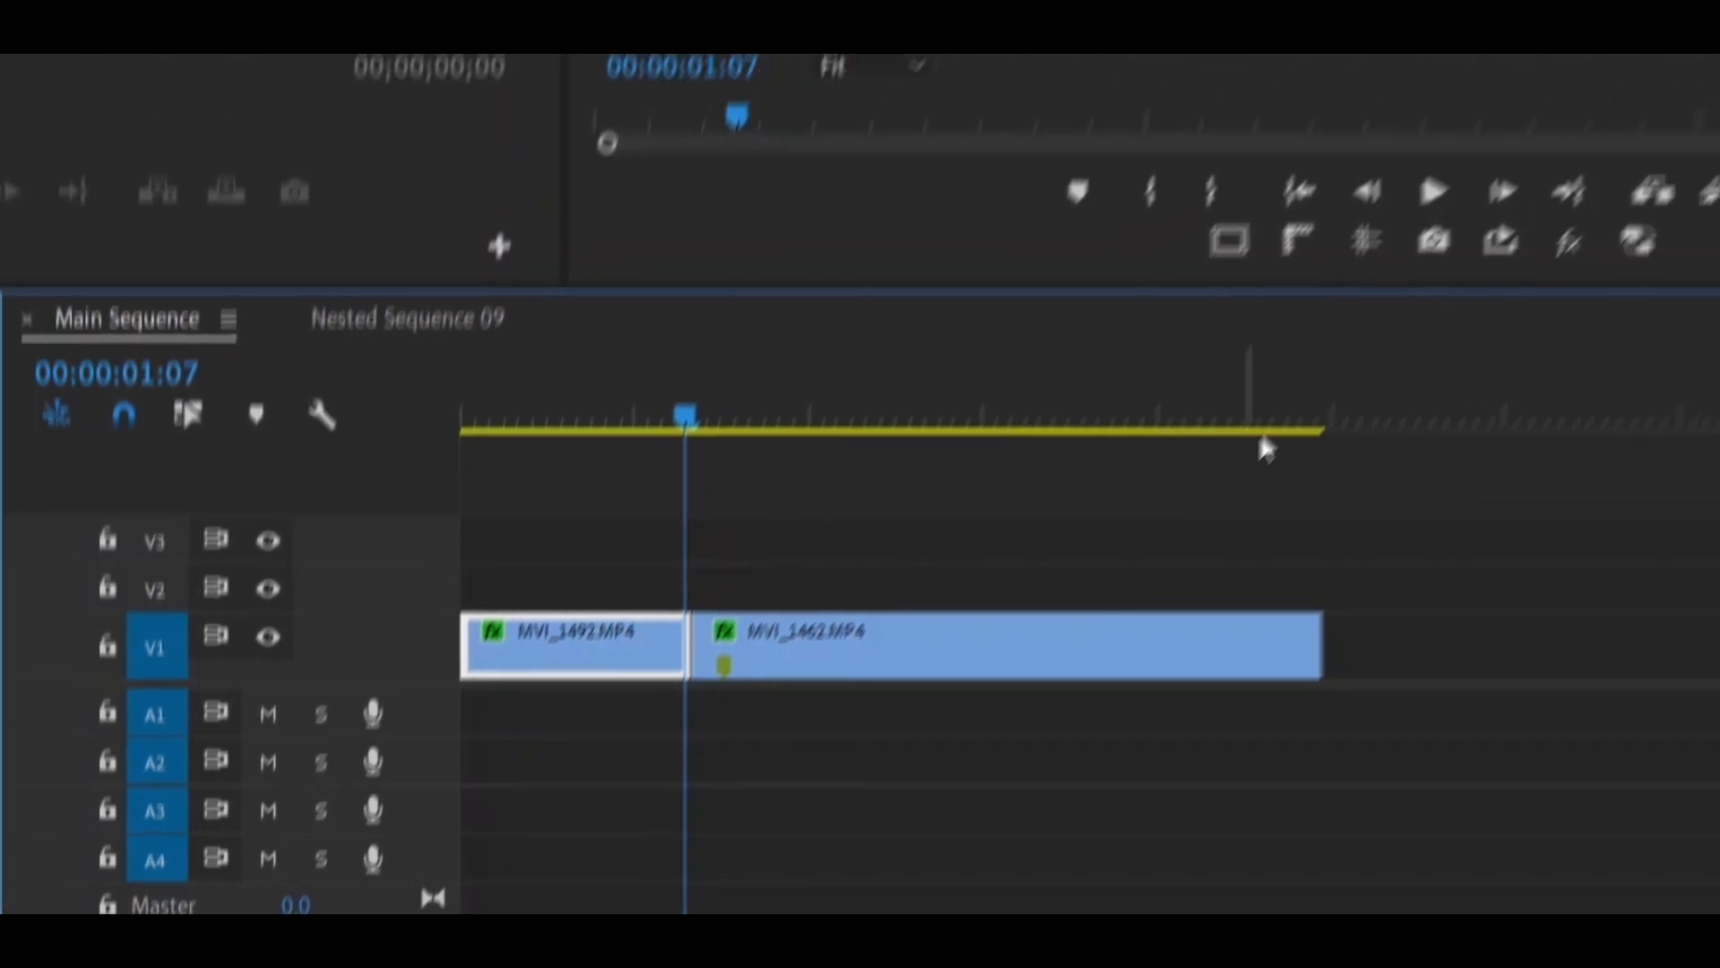
- Export the current frame as a PNG named Frame 1 into the Images folder of Project File - Recording Purpose
left_click(1530, 127)
type("Frame 1")
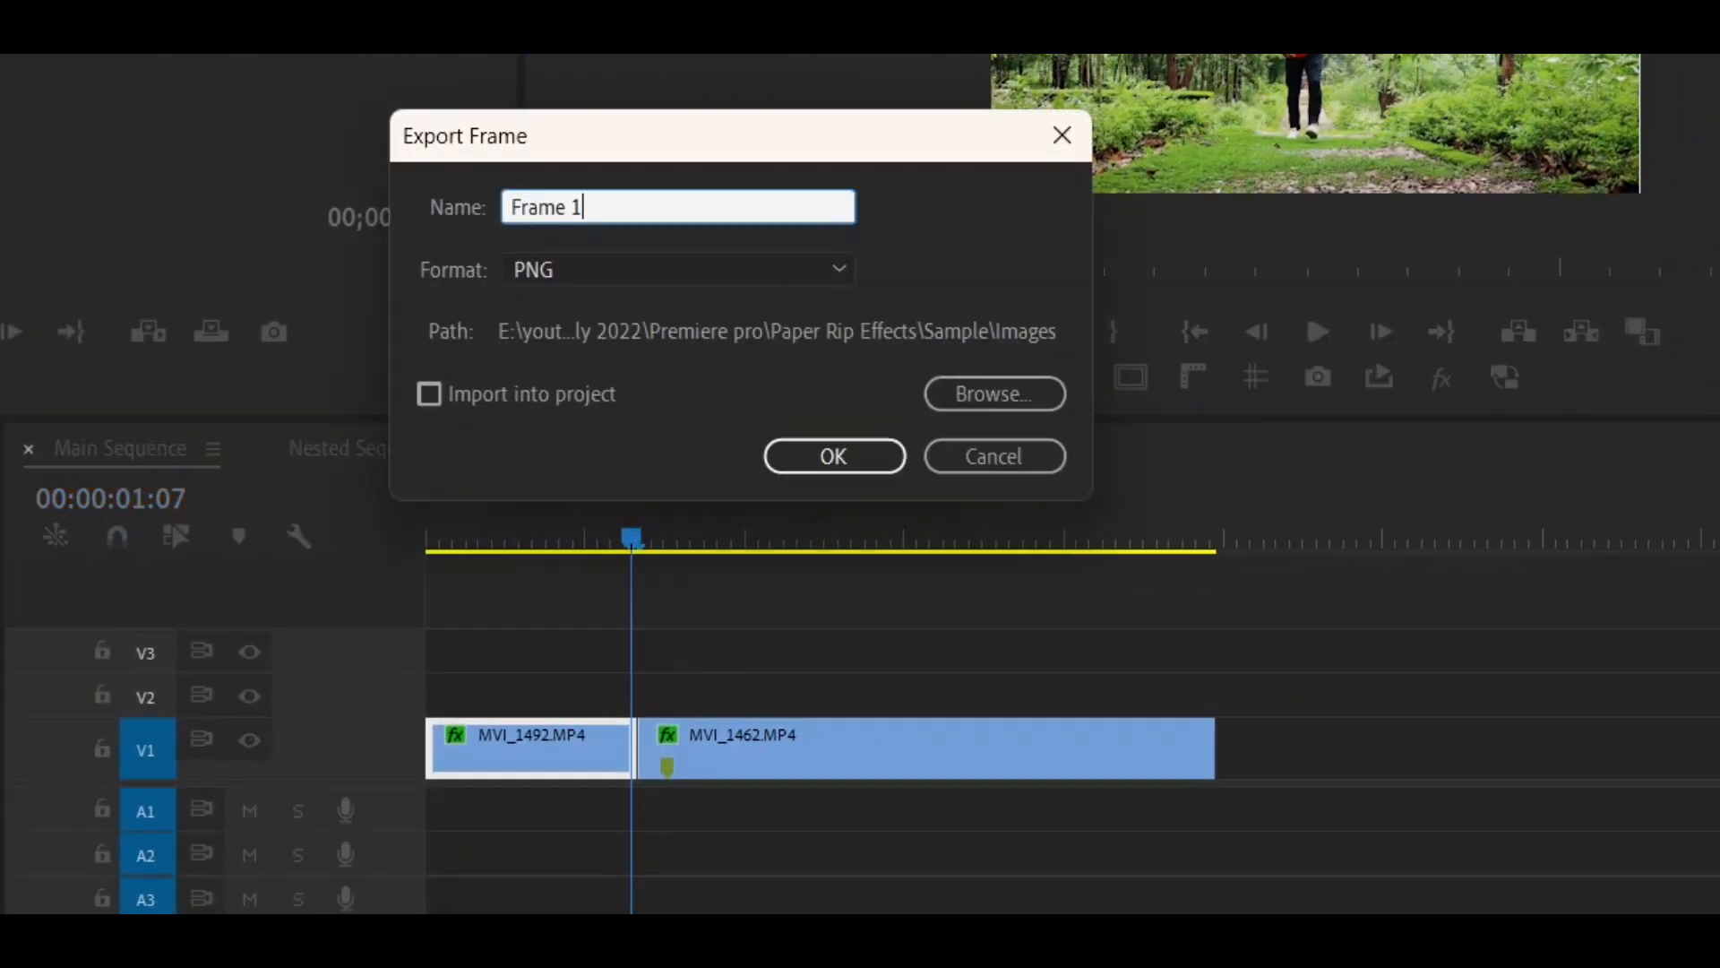
left_click(676, 245)
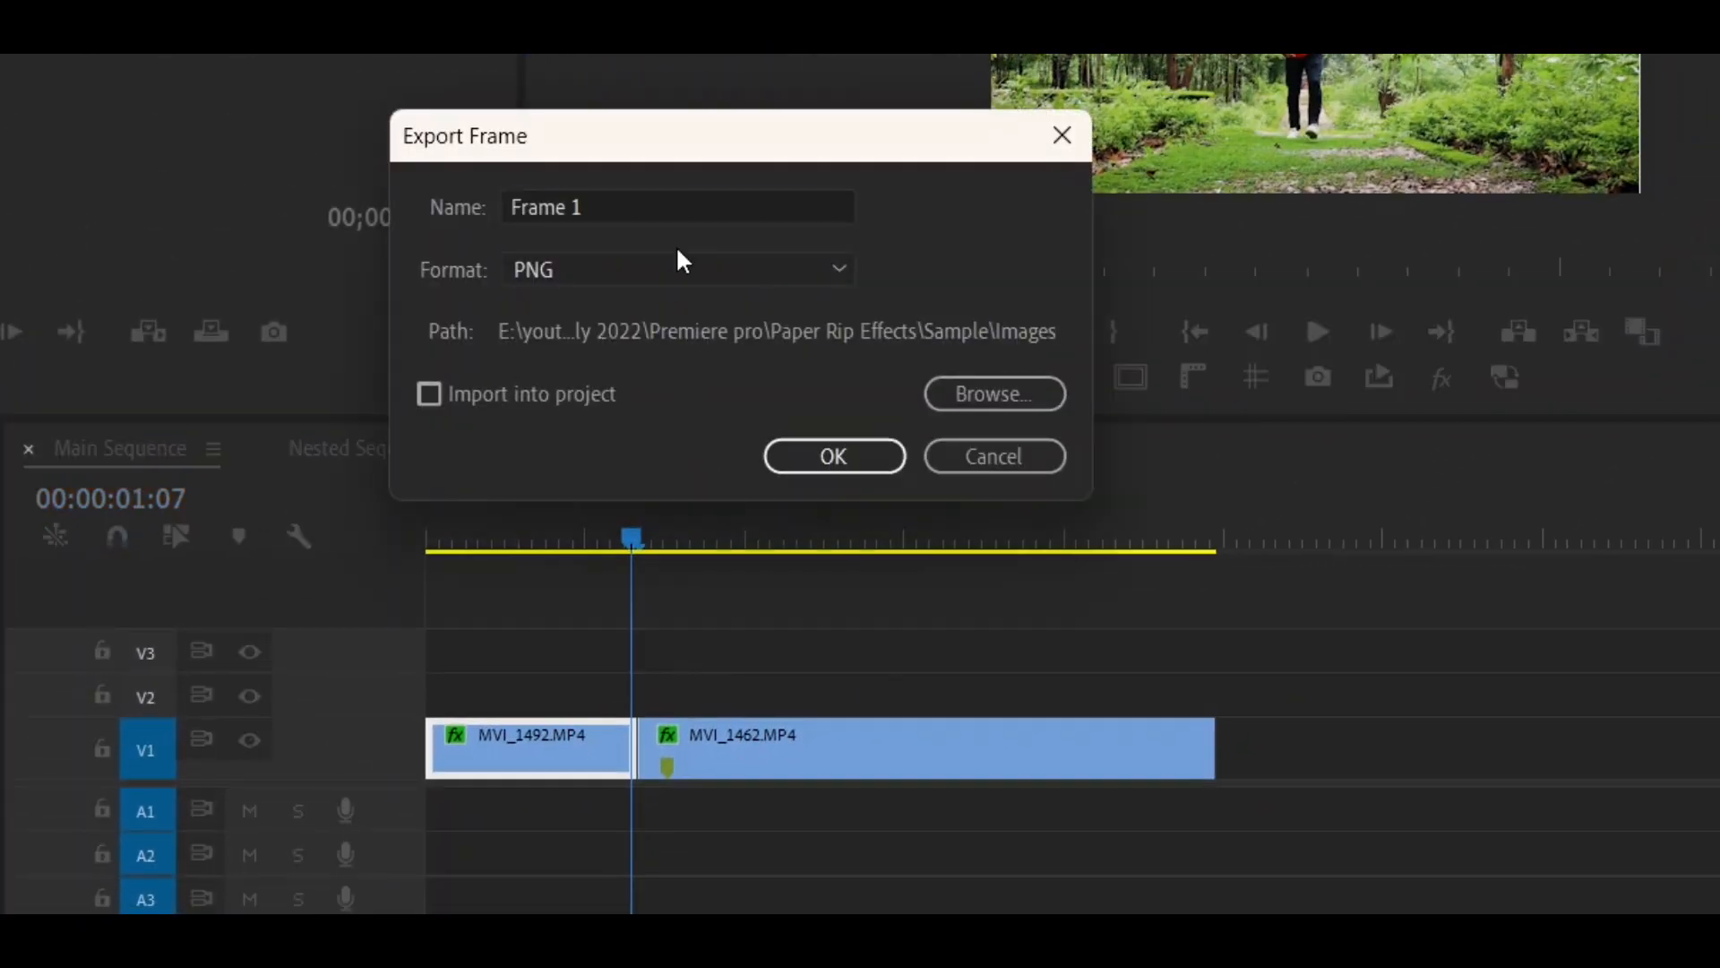
left_click(937, 394)
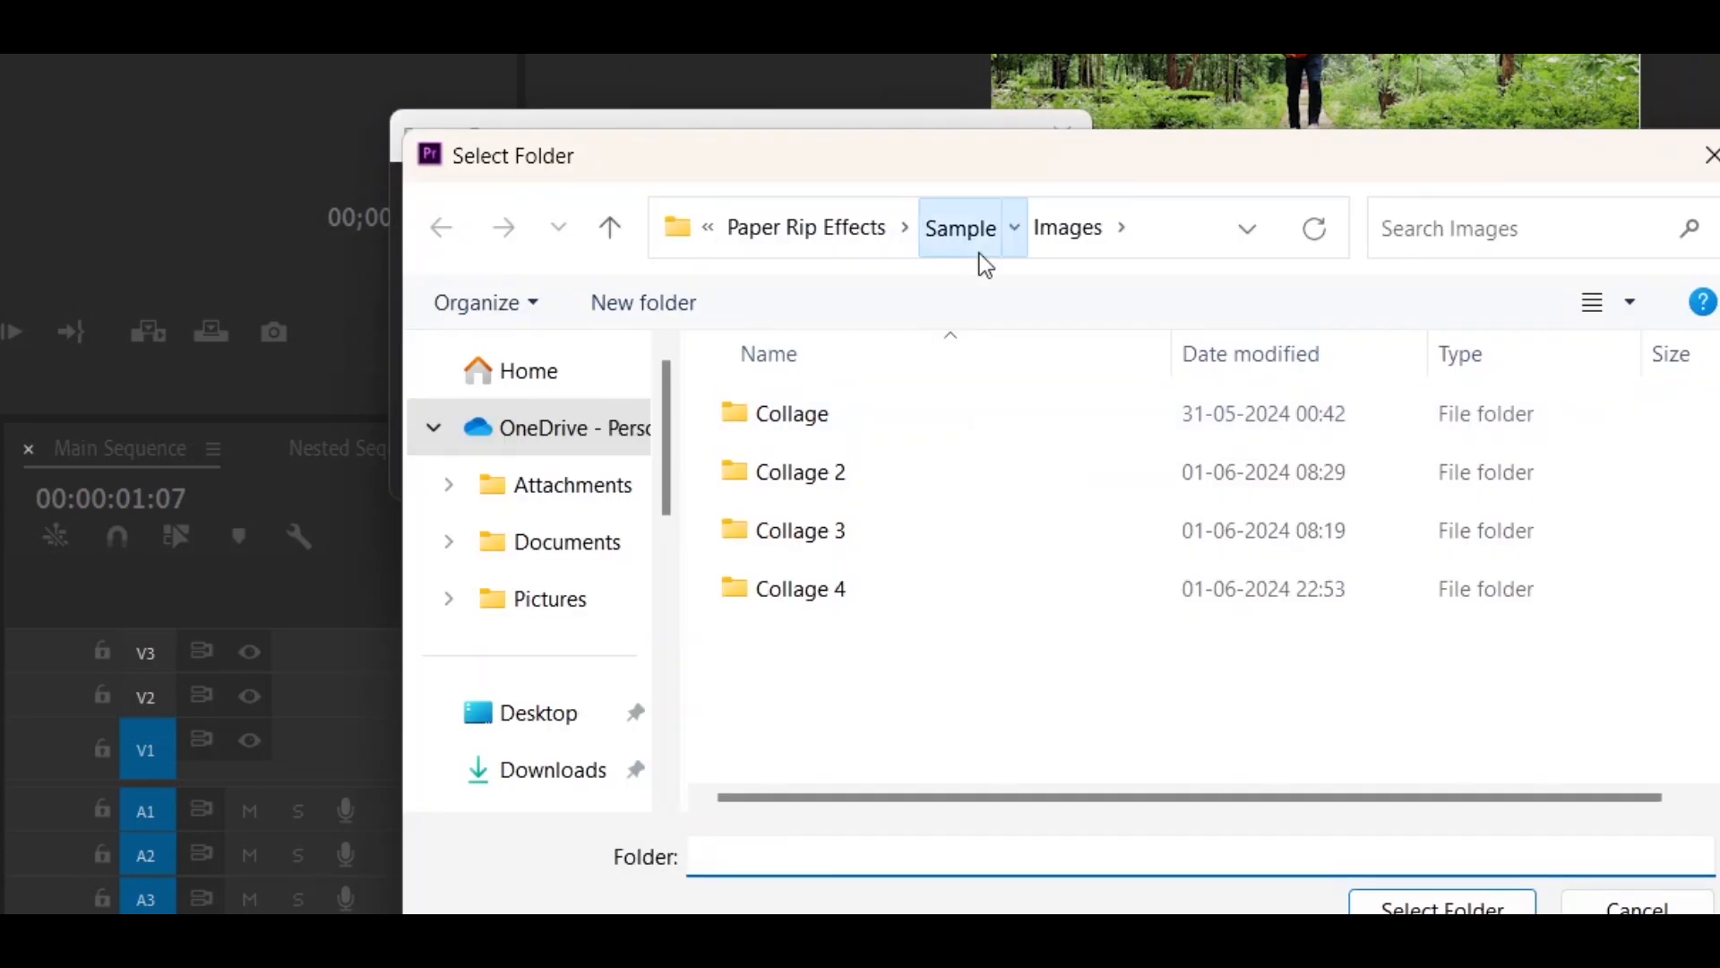
left_click(979, 260)
double_click(972, 538)
left_click(864, 481)
key("Return")
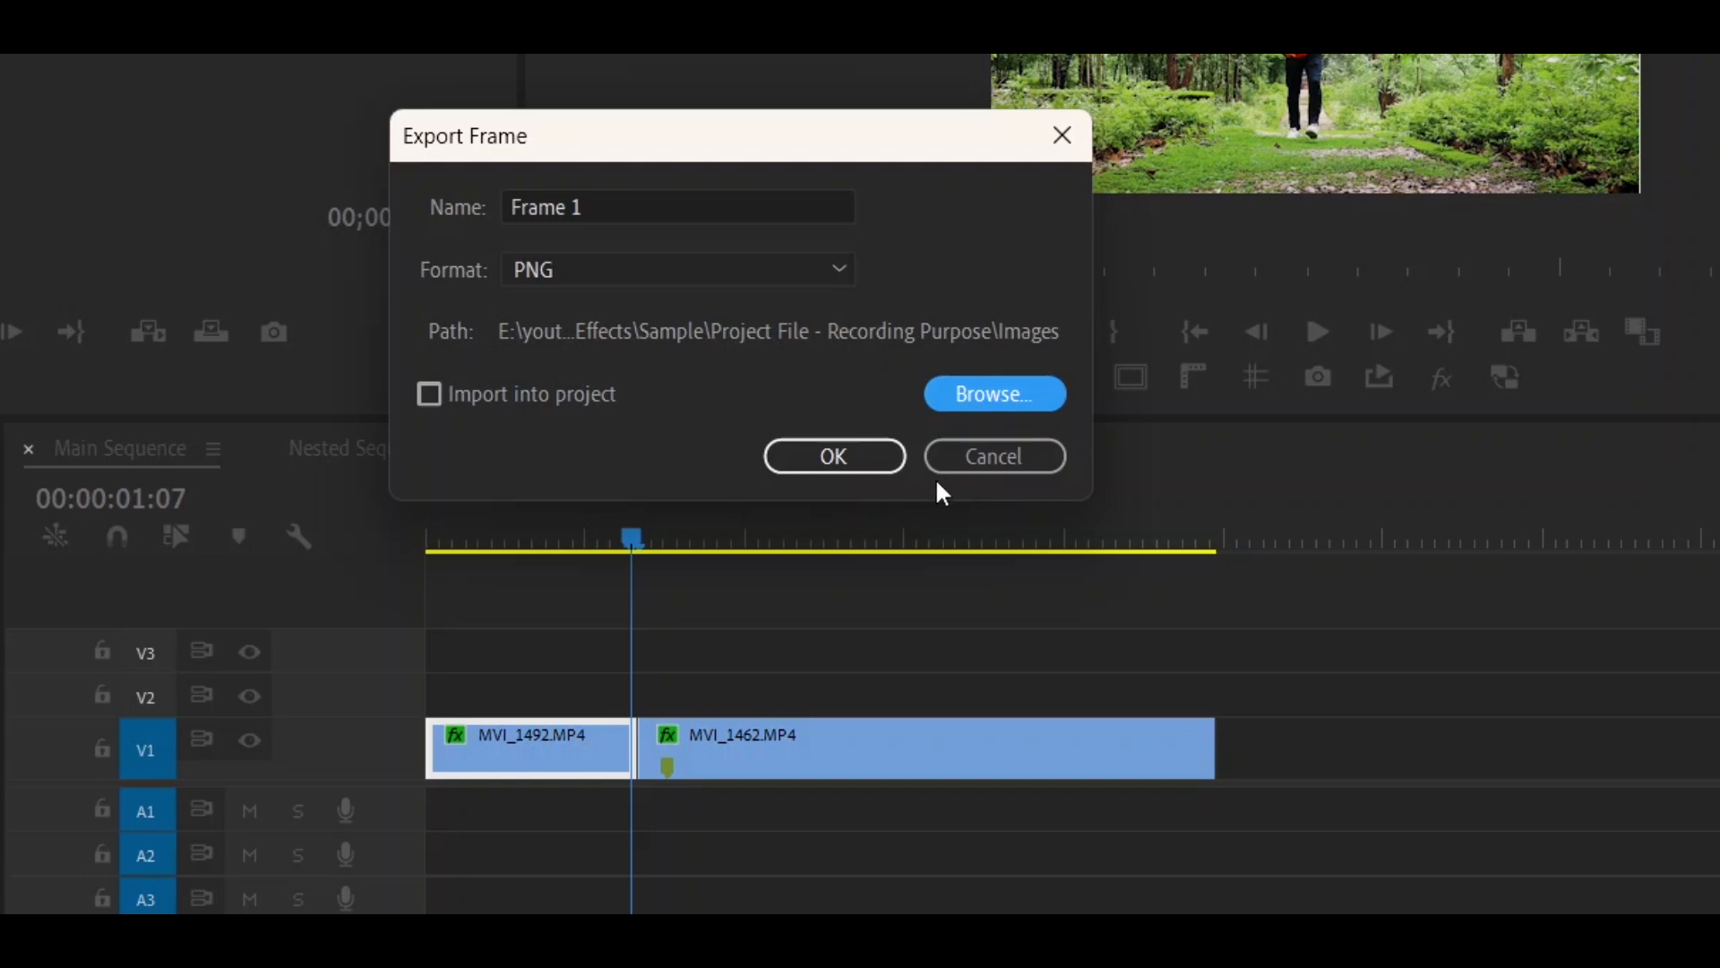
left_click(860, 456)
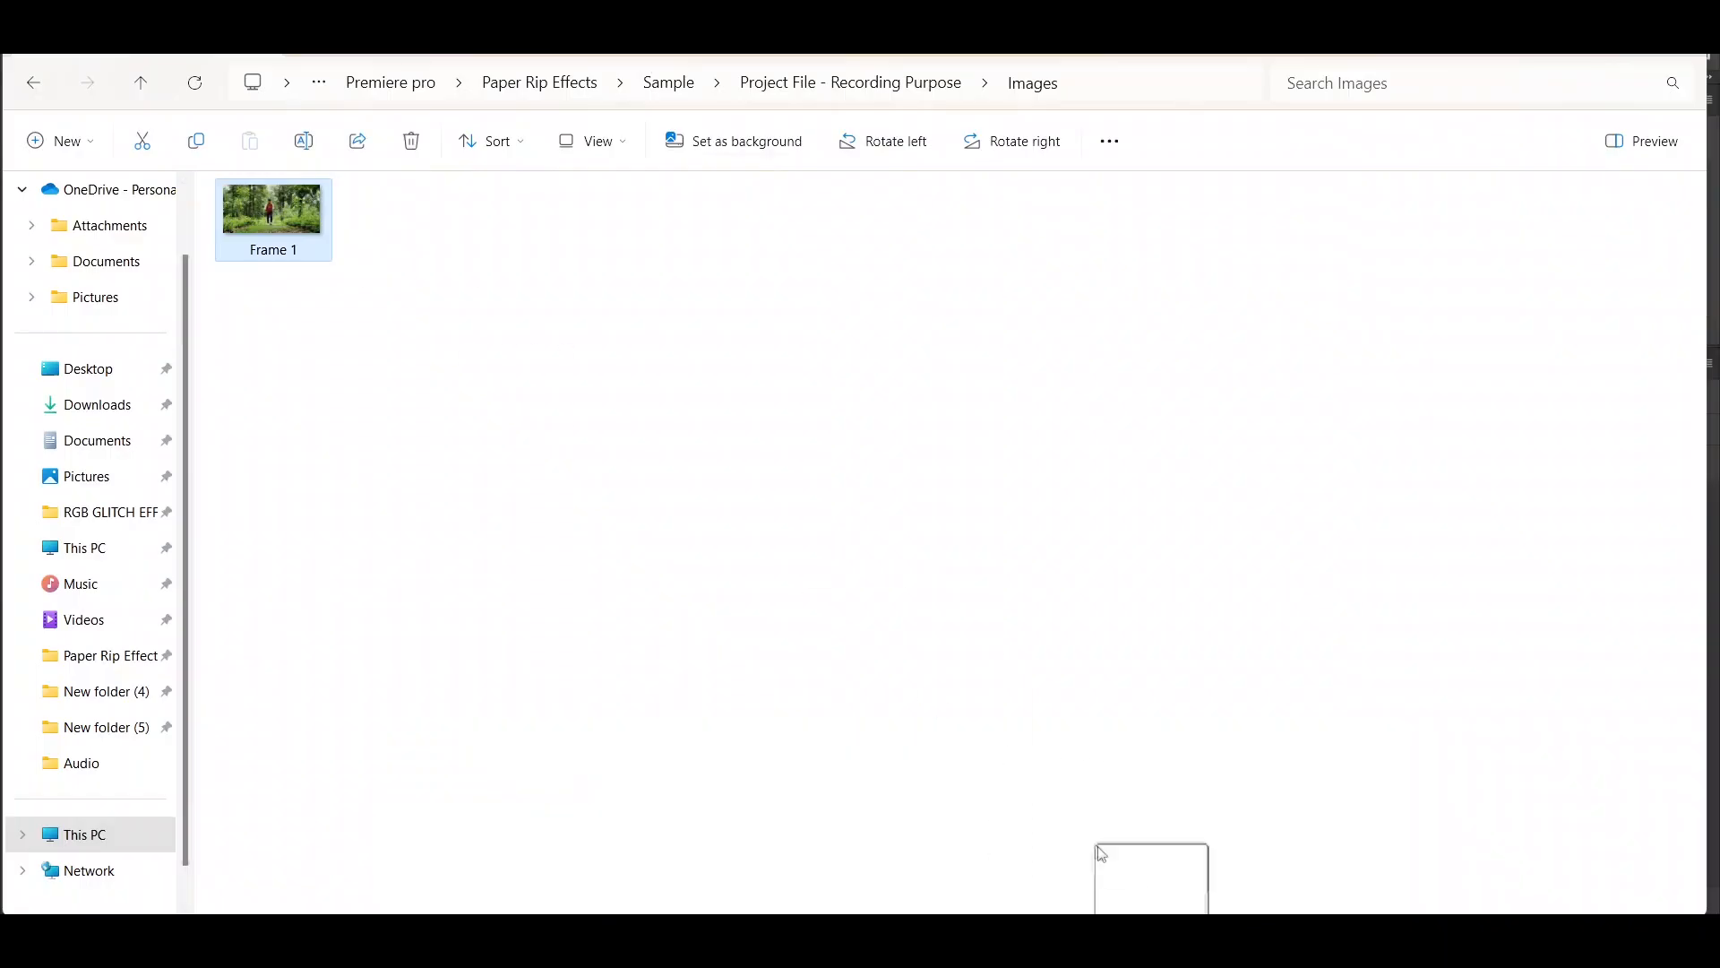
- Switch to Photoshop and place the exported Frame 1 image and the blackrip14 torn-paper image into the blank black document
left_click_drag(1101, 853, 566, 469)
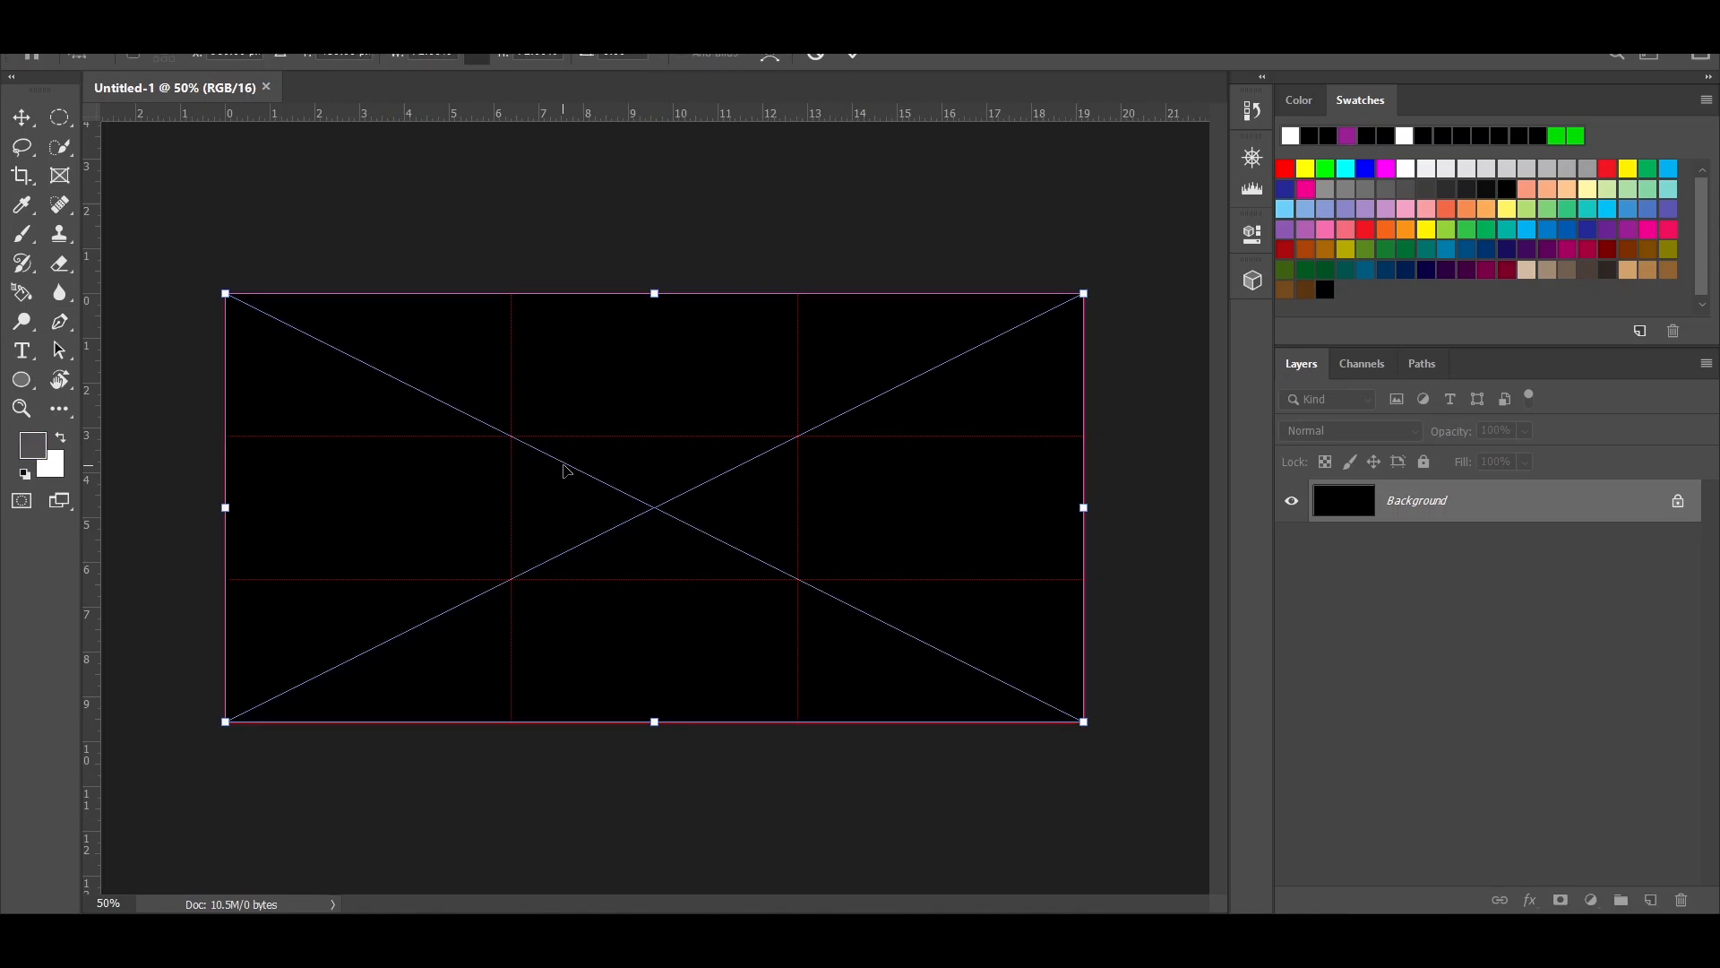
key("Return")
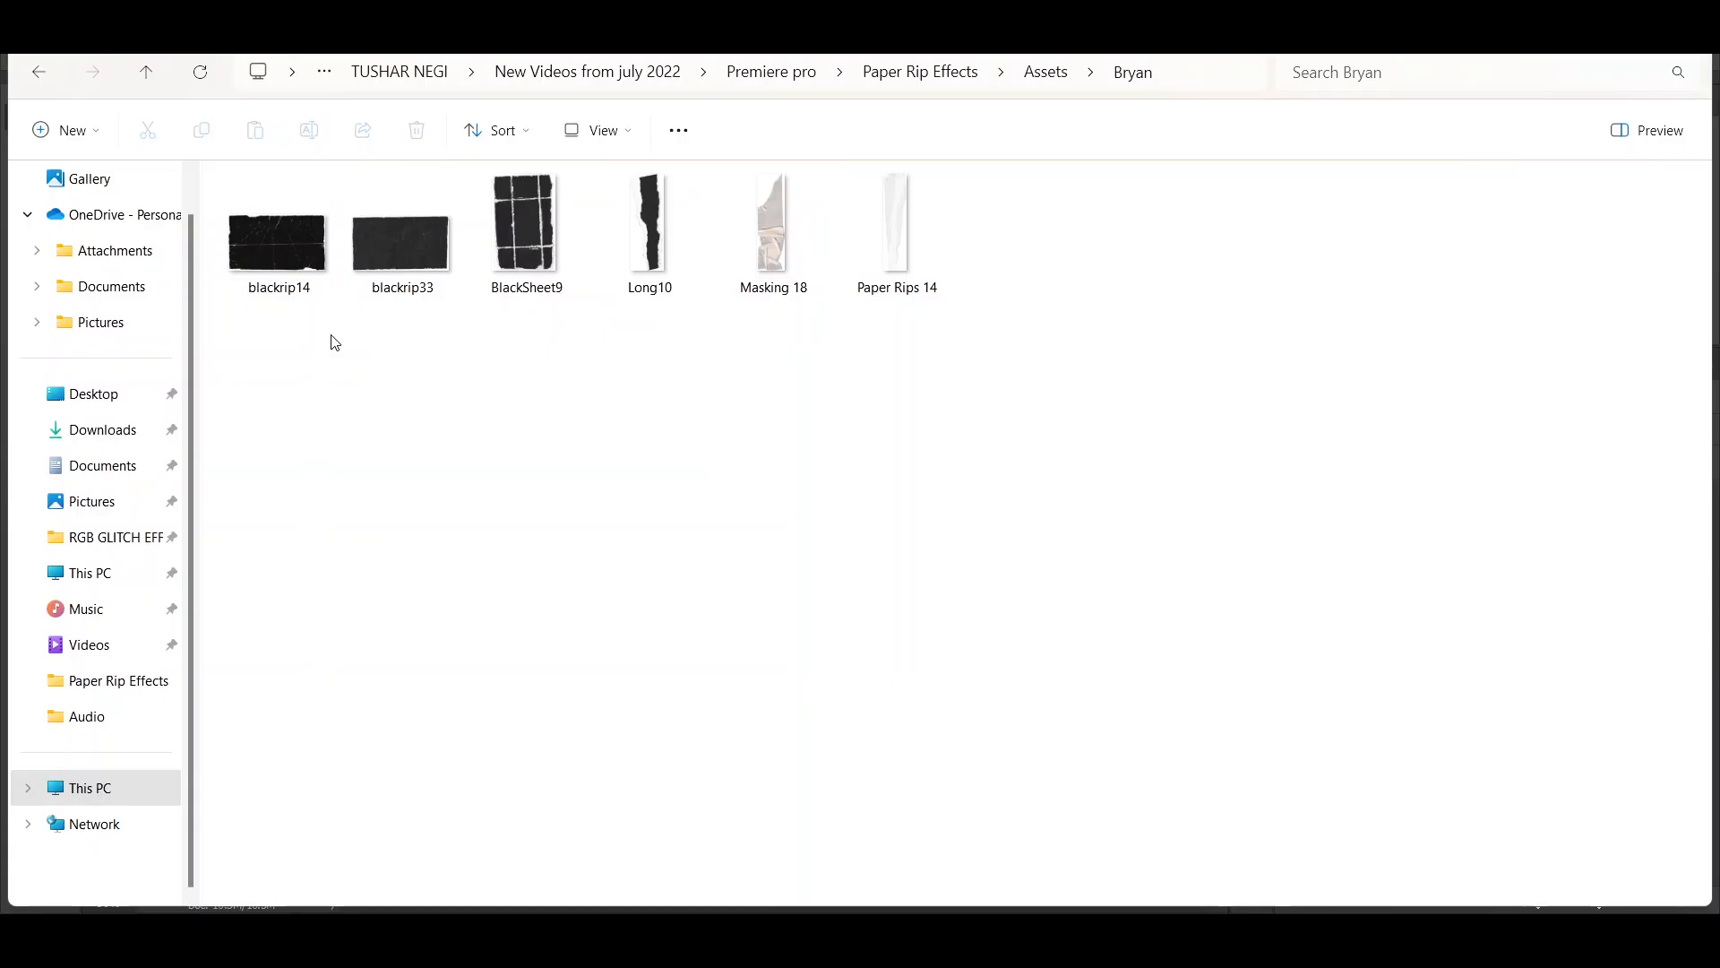
left_click(271, 276)
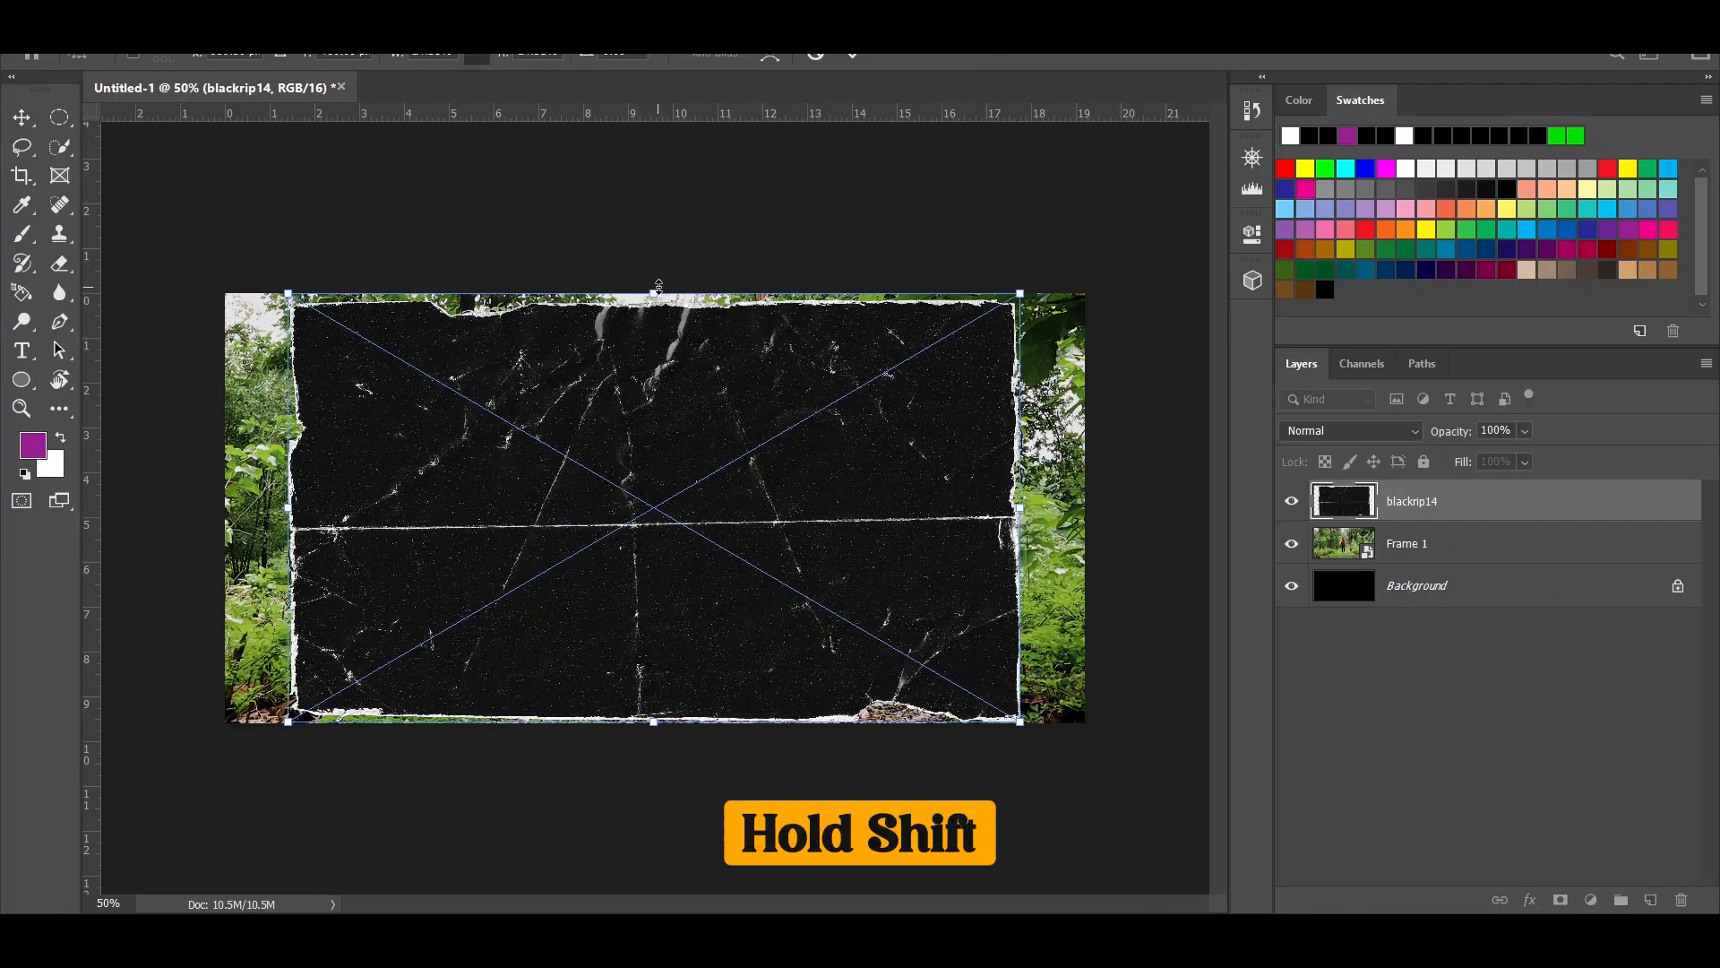
- Reduce the blackrip14 paper's height, widen it, and centre it over the frame so an even border surrounds it
left_click_drag(659, 286, 659, 302)
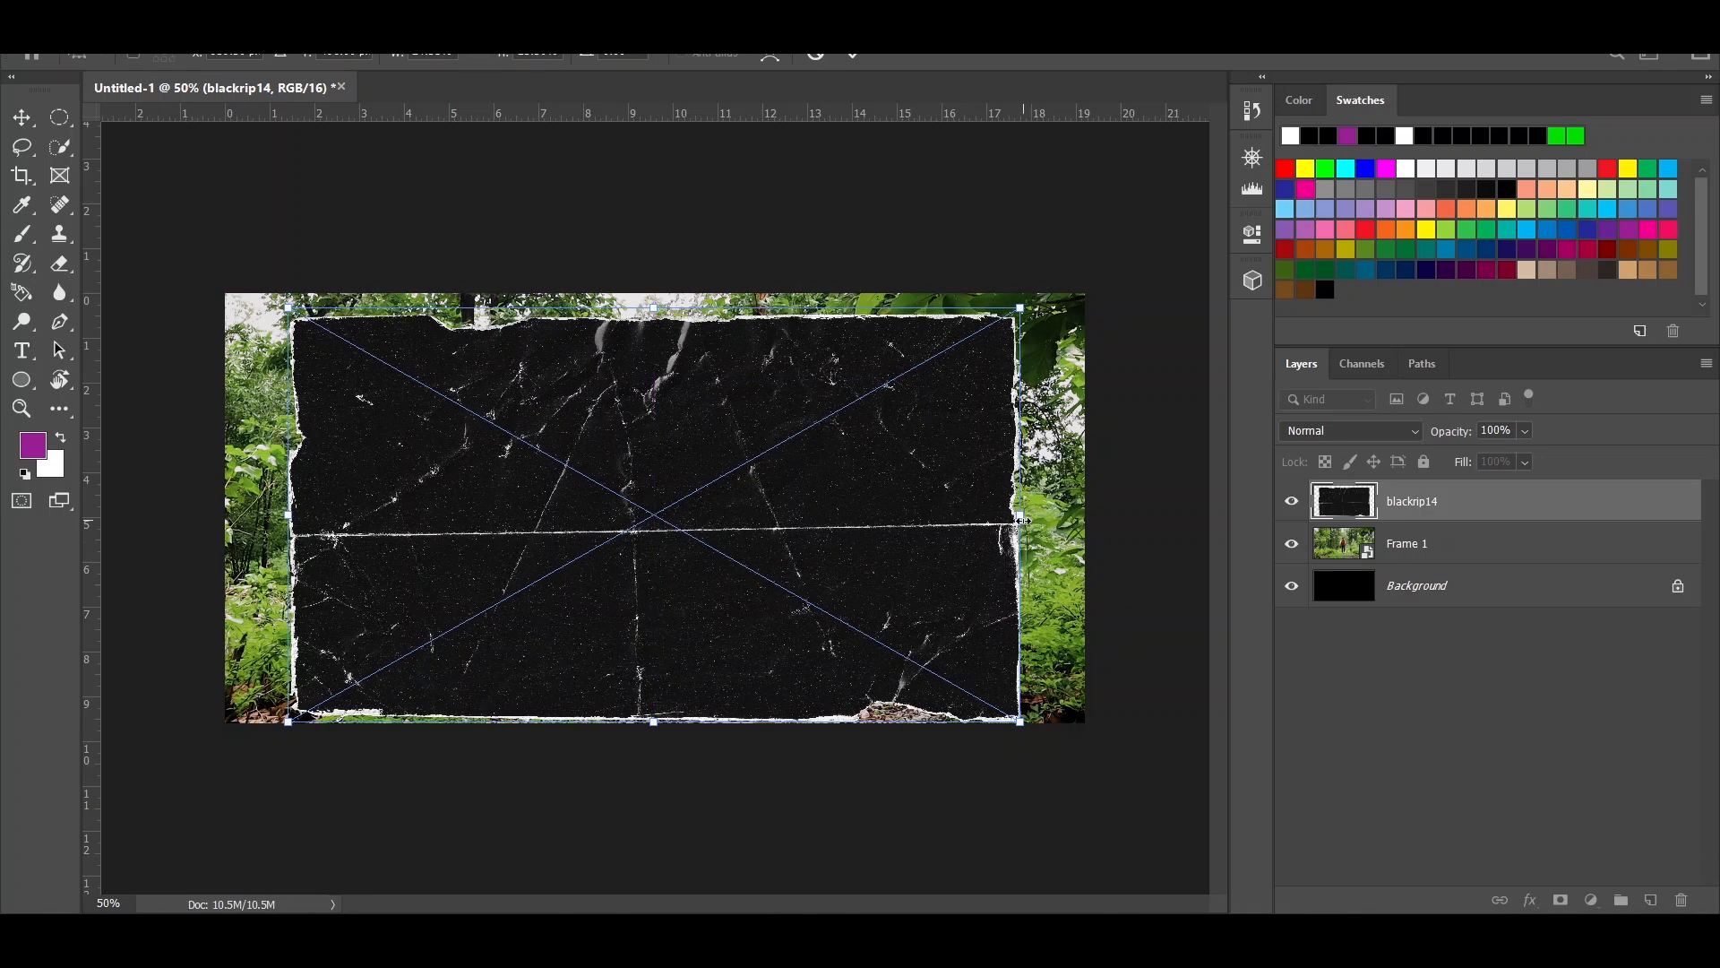
left_click_drag(1025, 521, 1074, 520)
left_click_drag(675, 472, 651, 464)
key("Return")
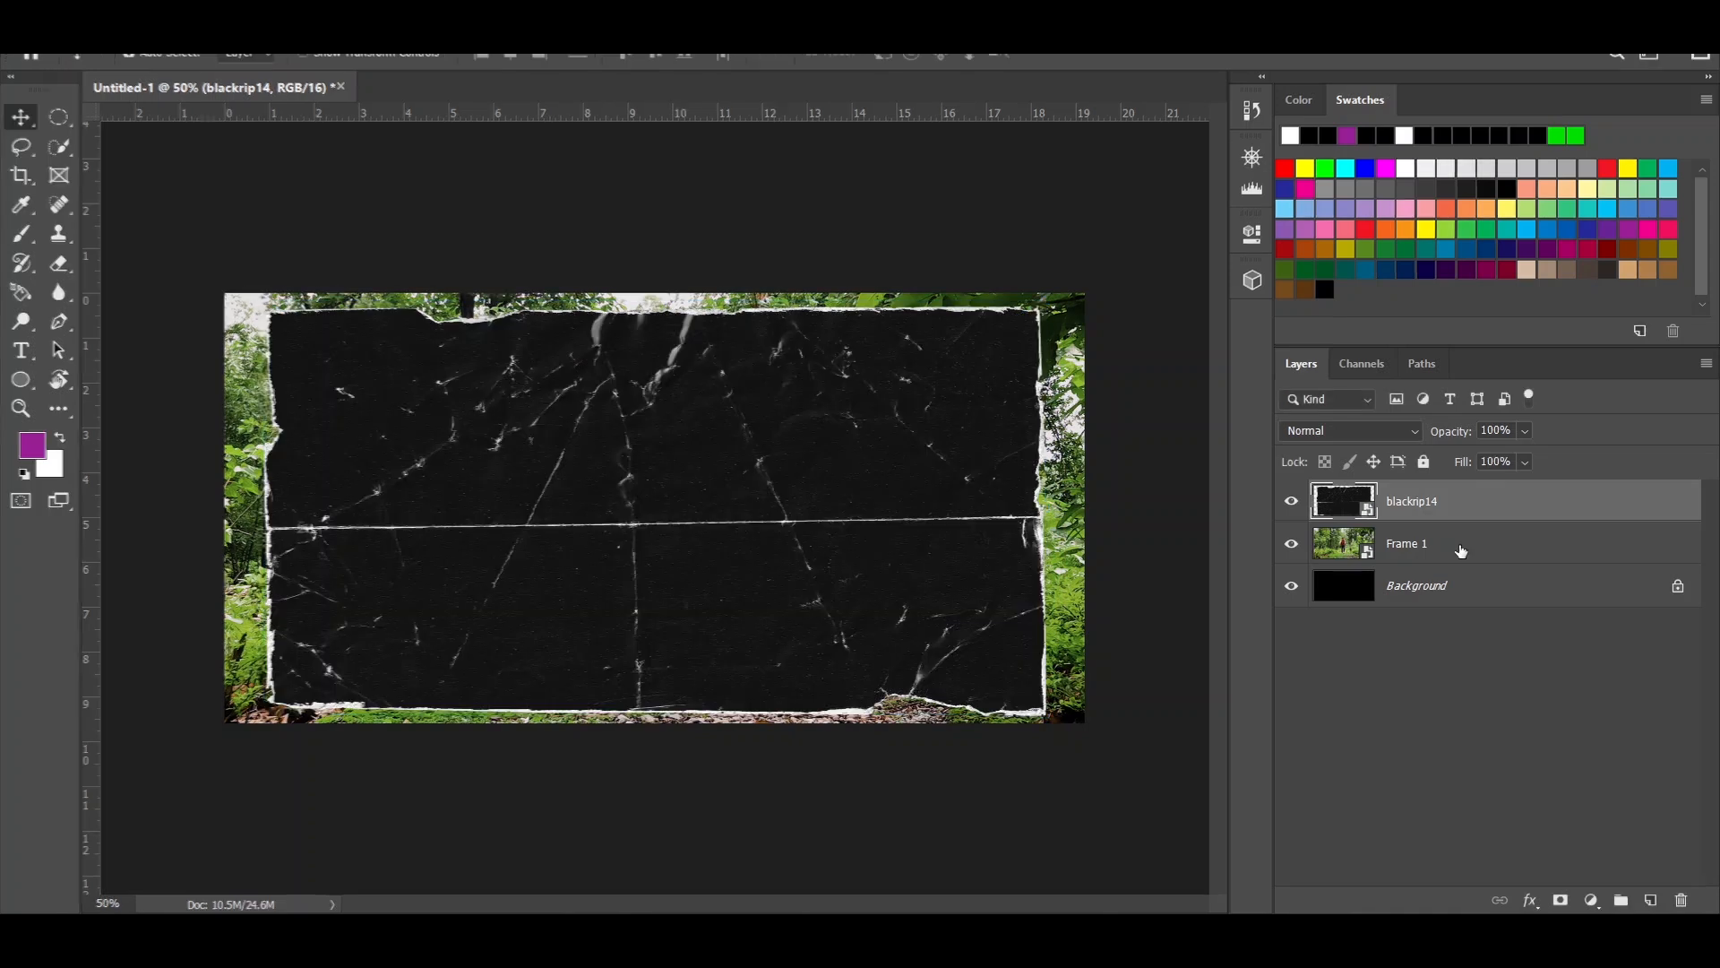
- Move the Frame 1 layer above blackrip14 and clip it to the paper with a clipping mask
left_click(1458, 555)
left_click_drag(1355, 540, 1364, 471)
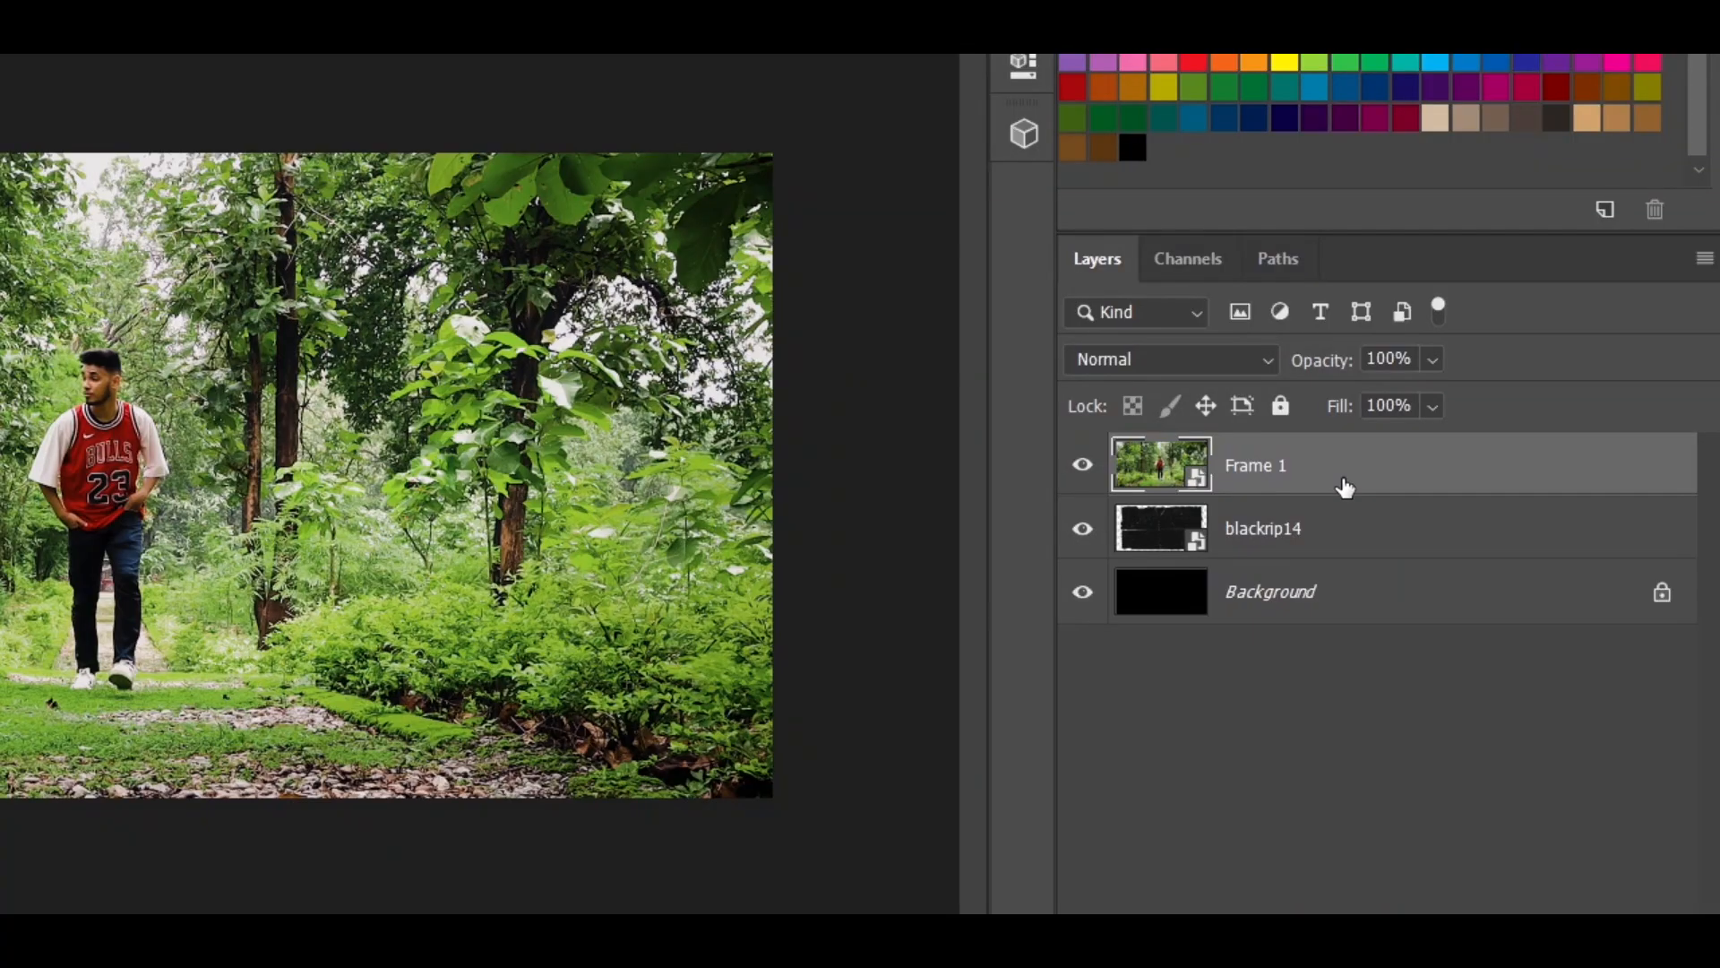
right_click(1345, 487)
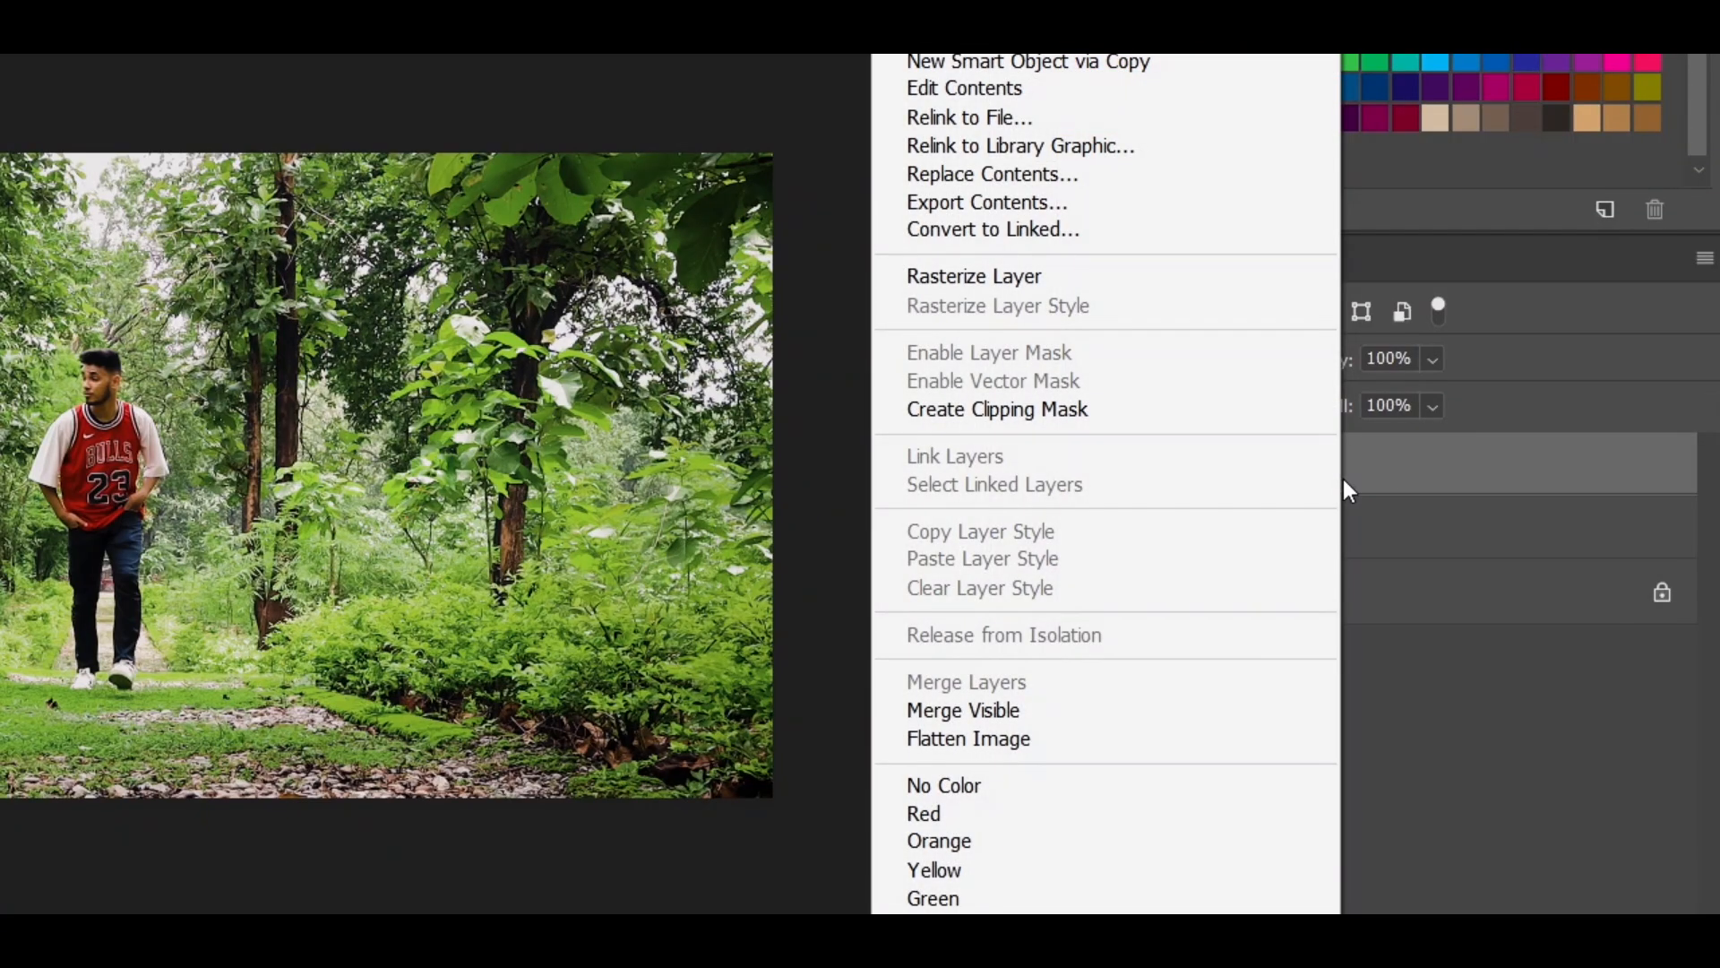
left_click(1087, 408)
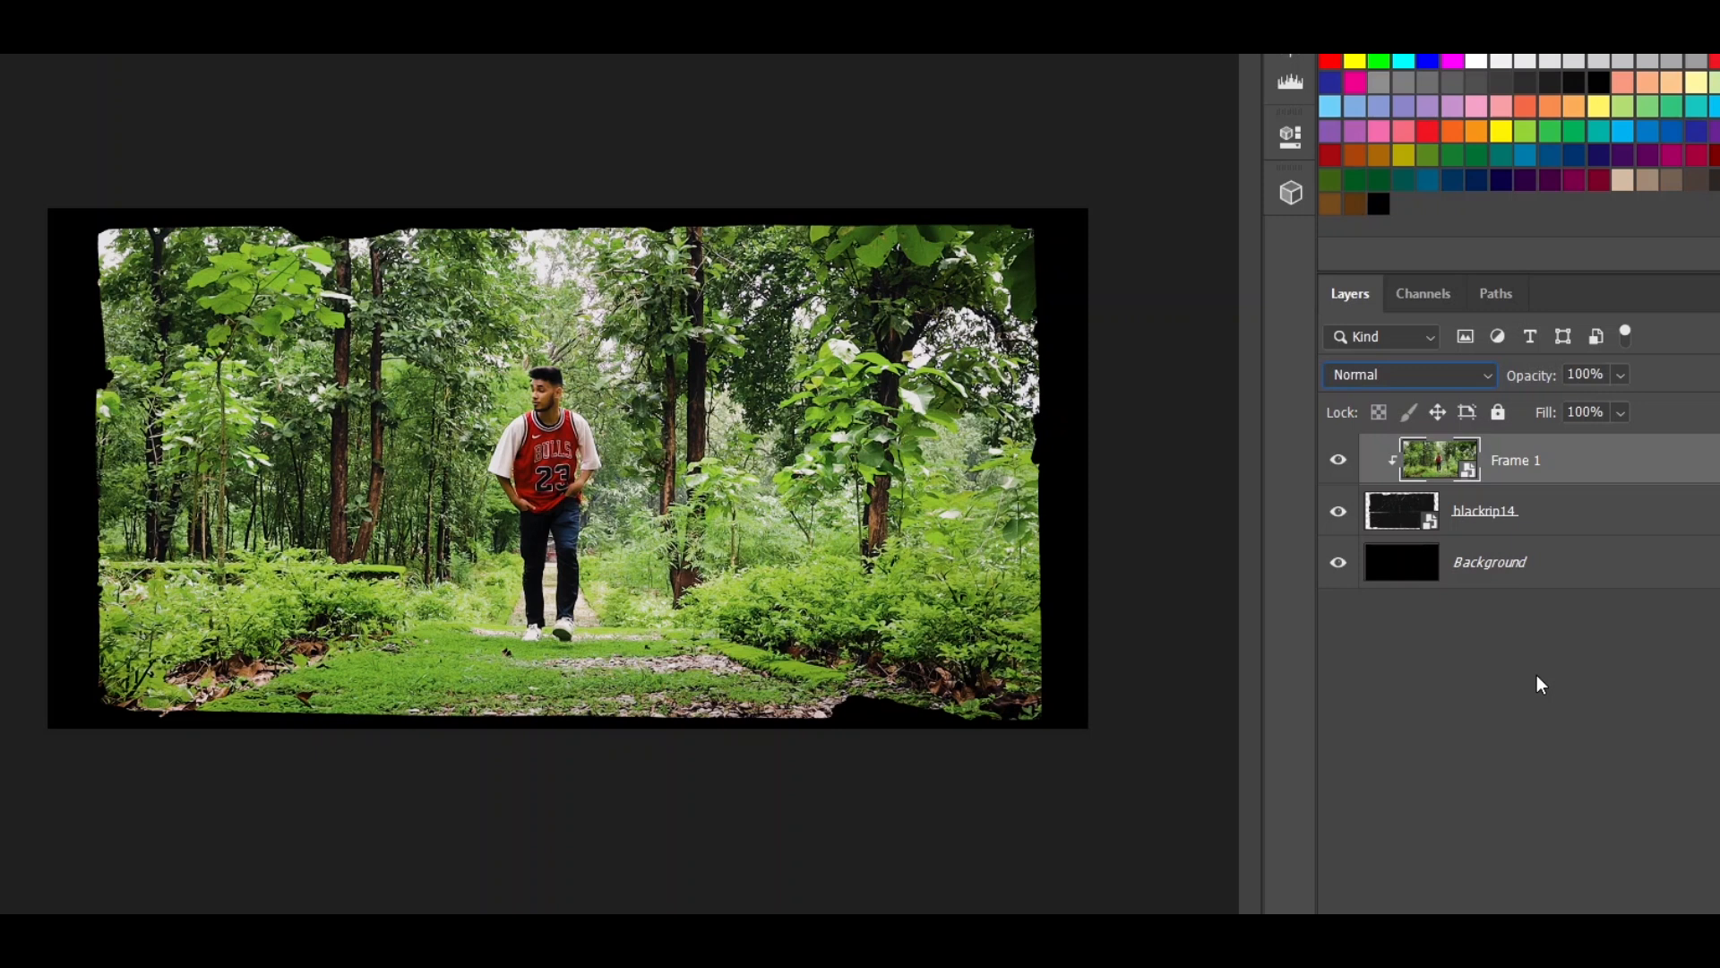
- Set the Frame 1 layer's blend mode to Screen and delete the black Background layer
left_click(1515, 377)
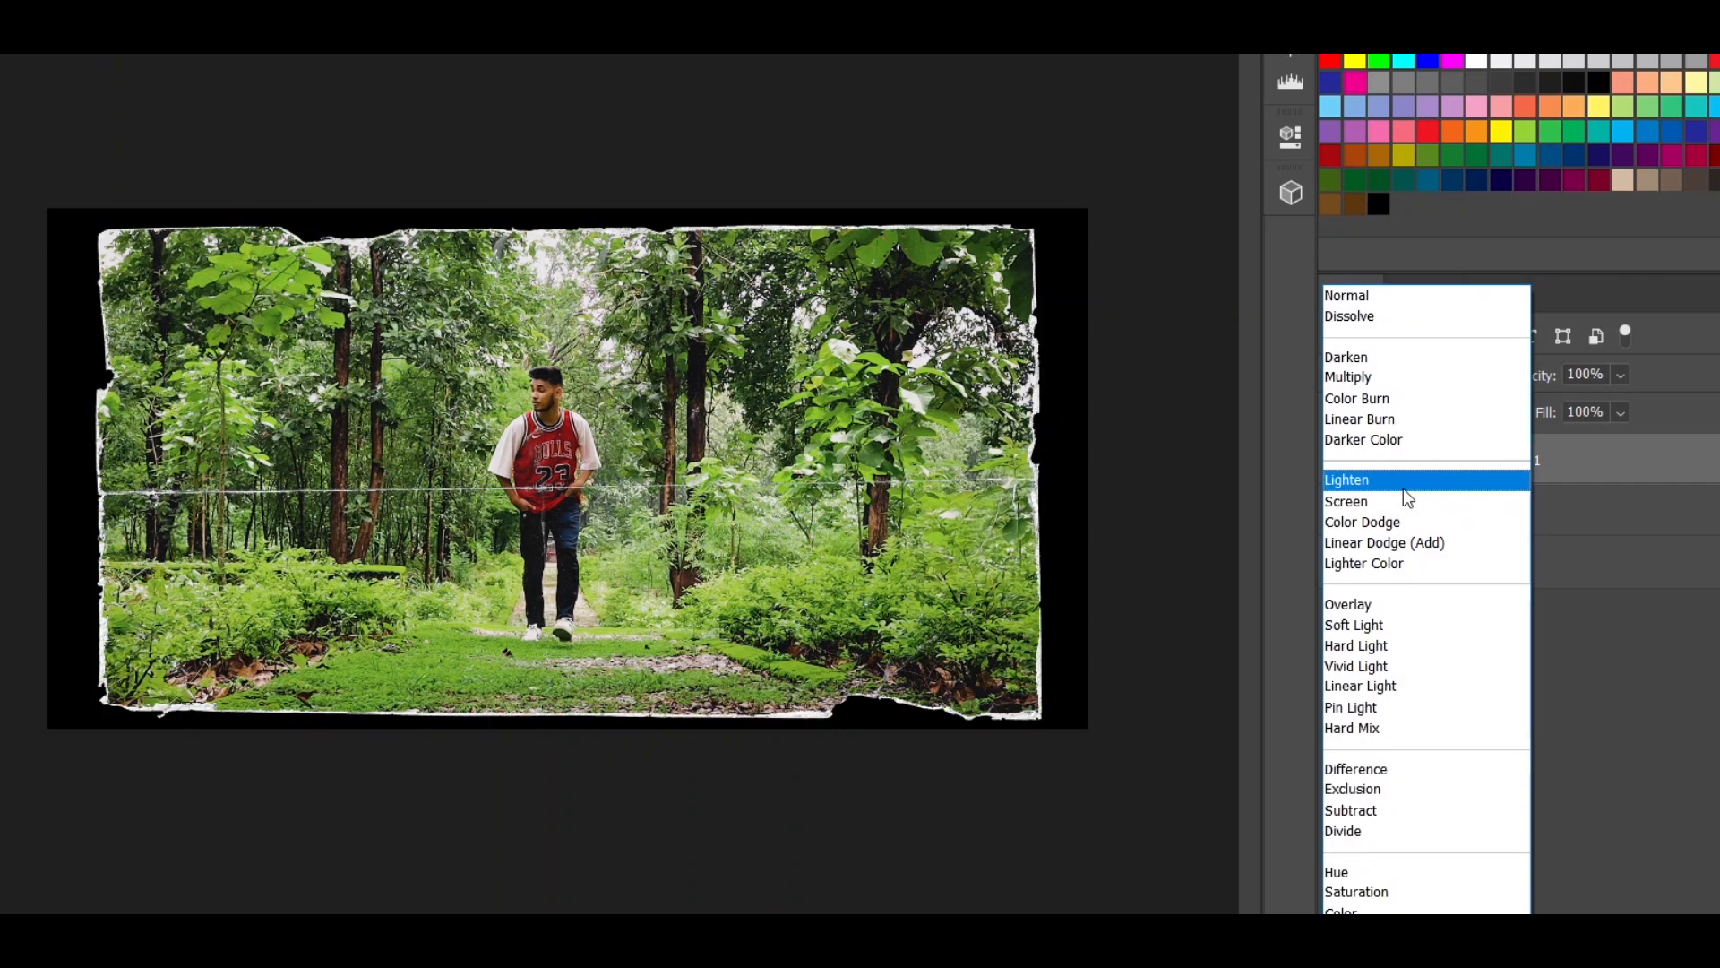
left_click(1406, 497)
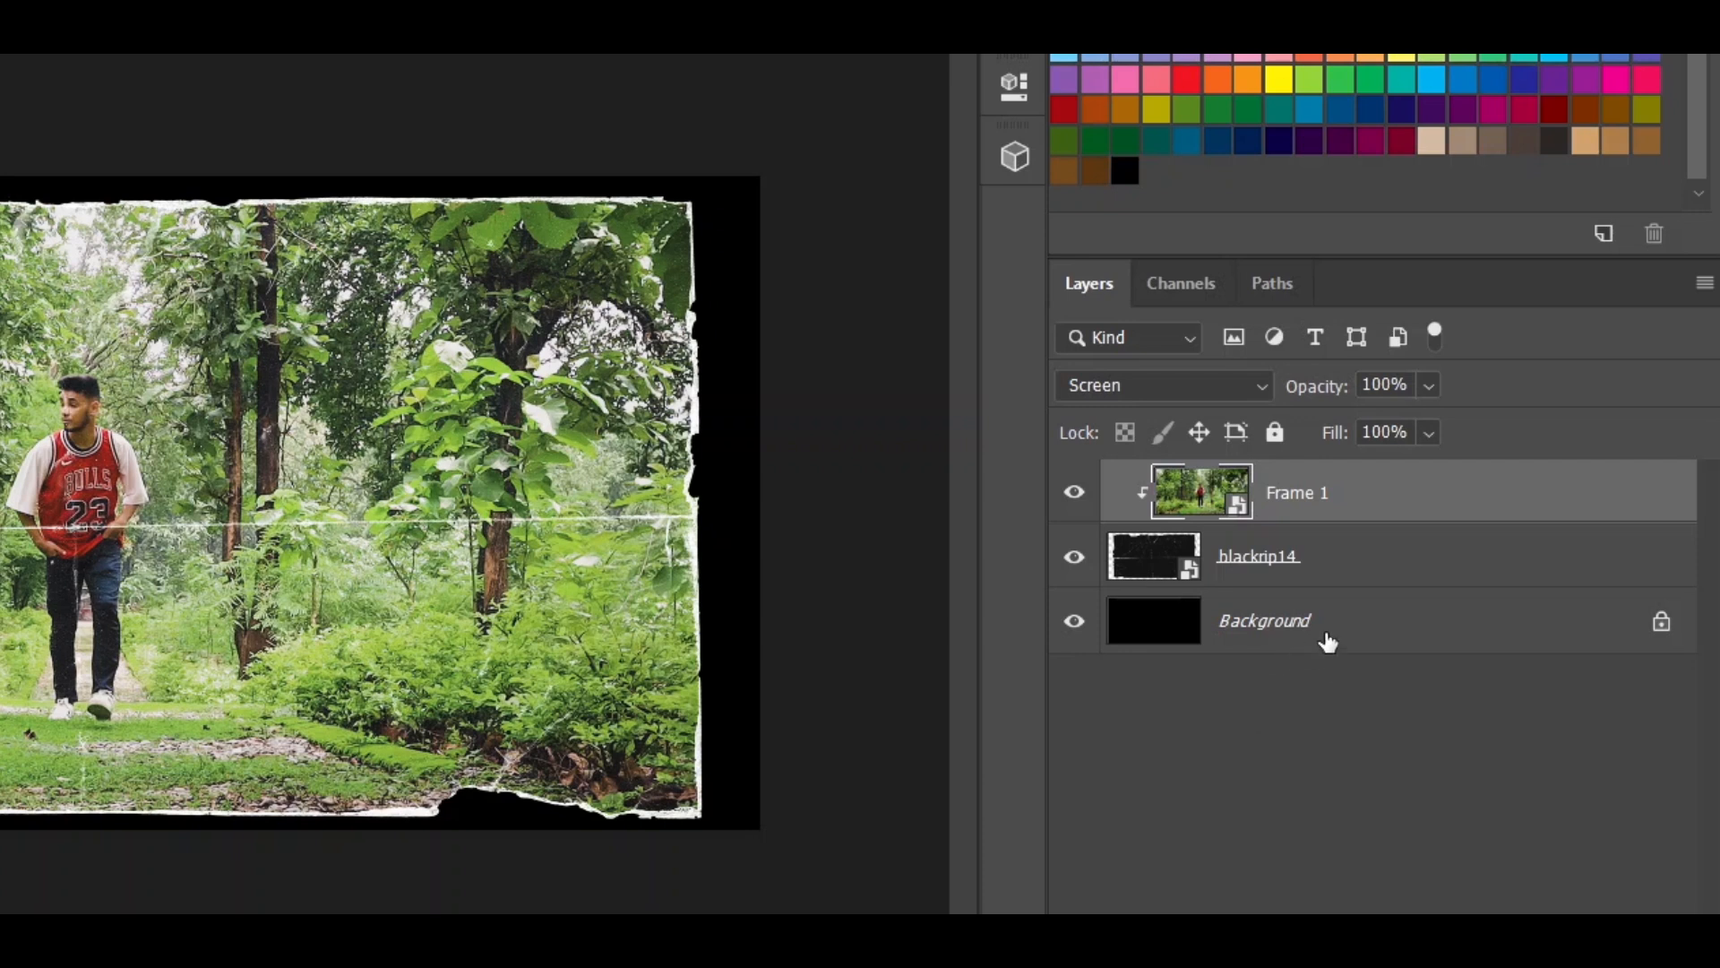
left_click(1327, 642)
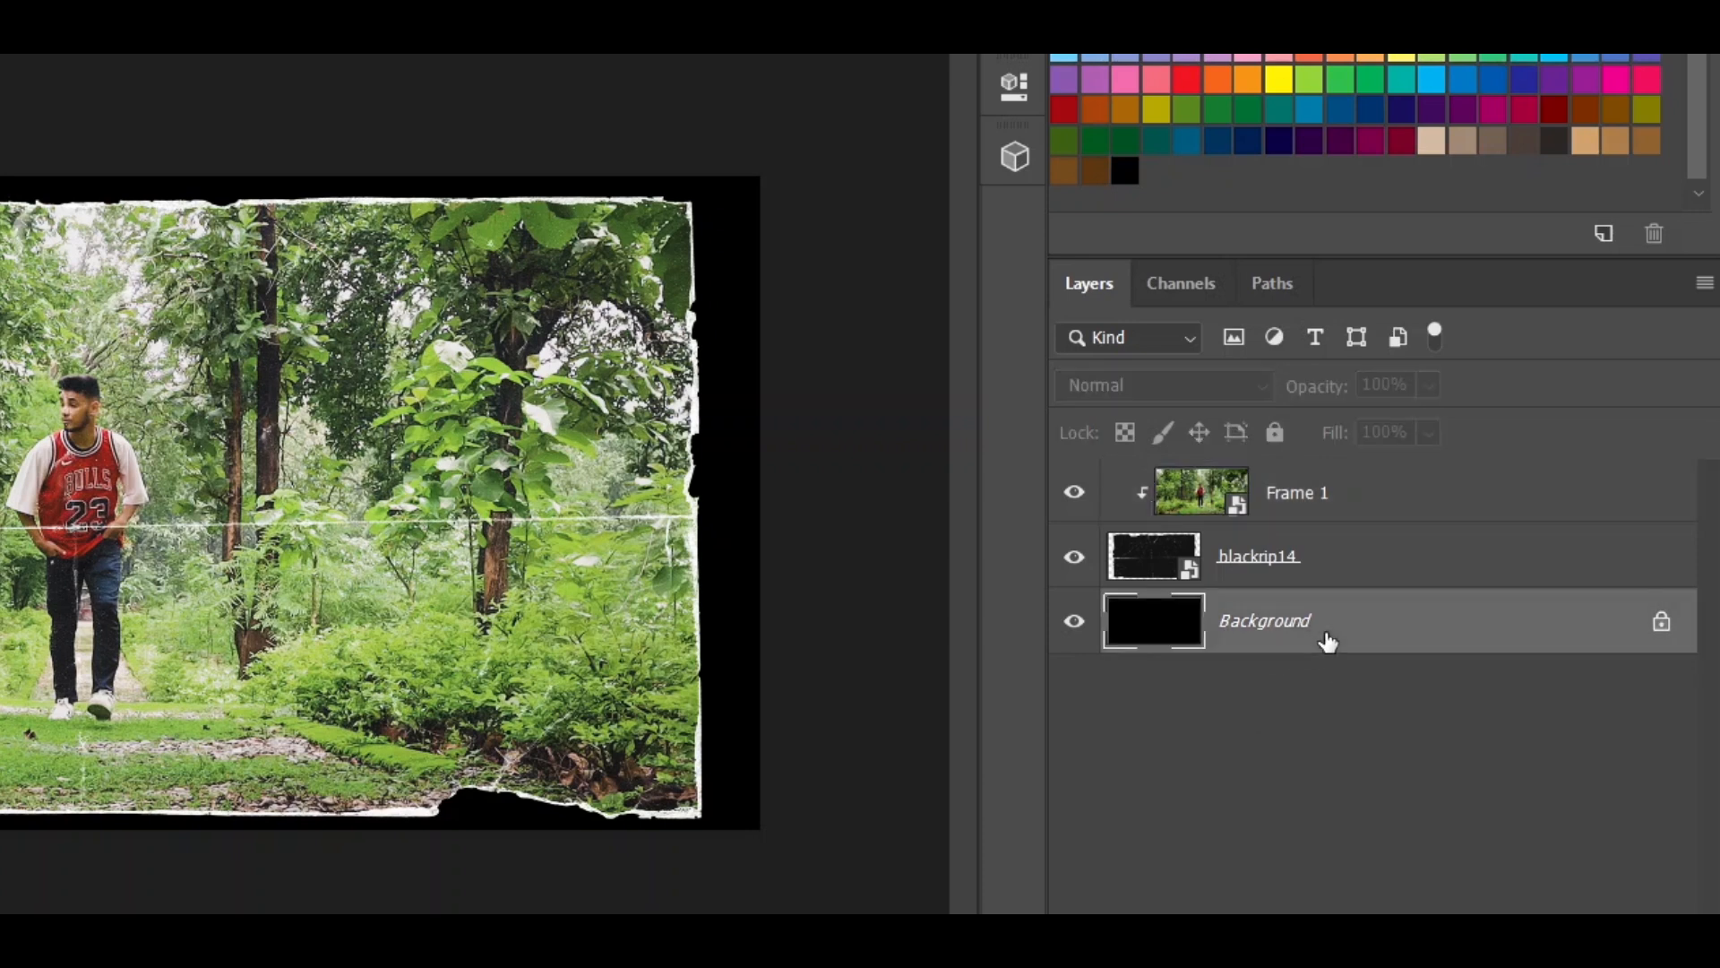
key("Delete")
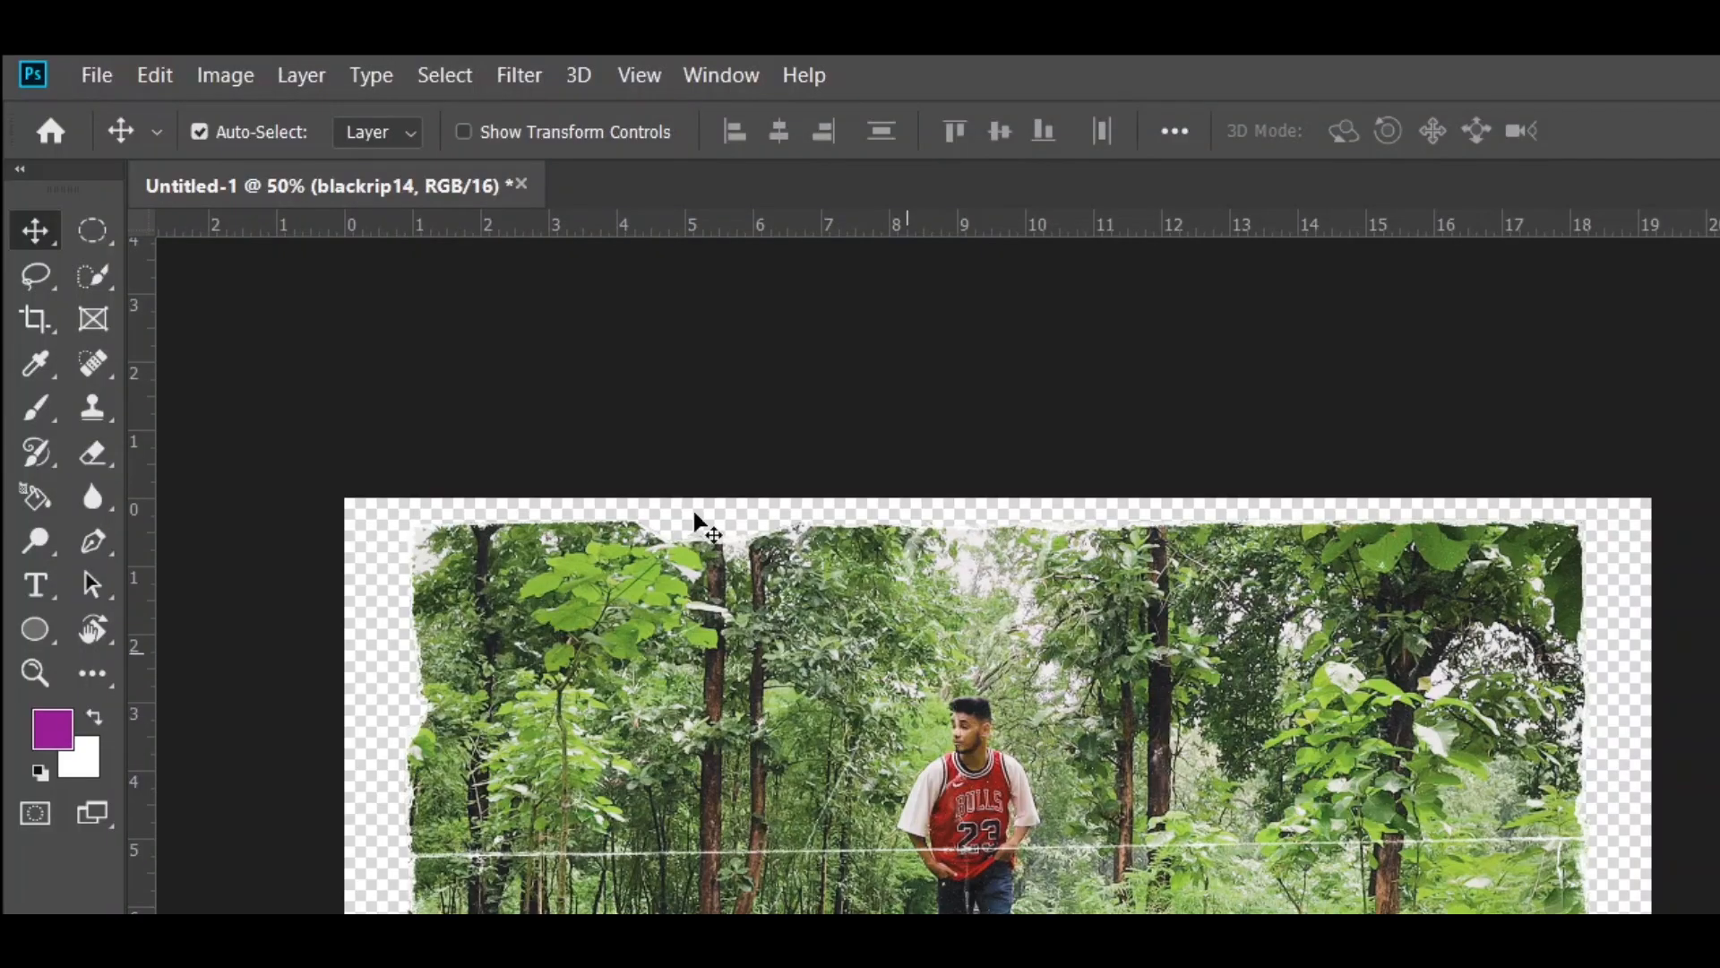
- Save the torn-paper composition as a PNG named Frame 1.1 in the project's Images folder
left_click(96, 74)
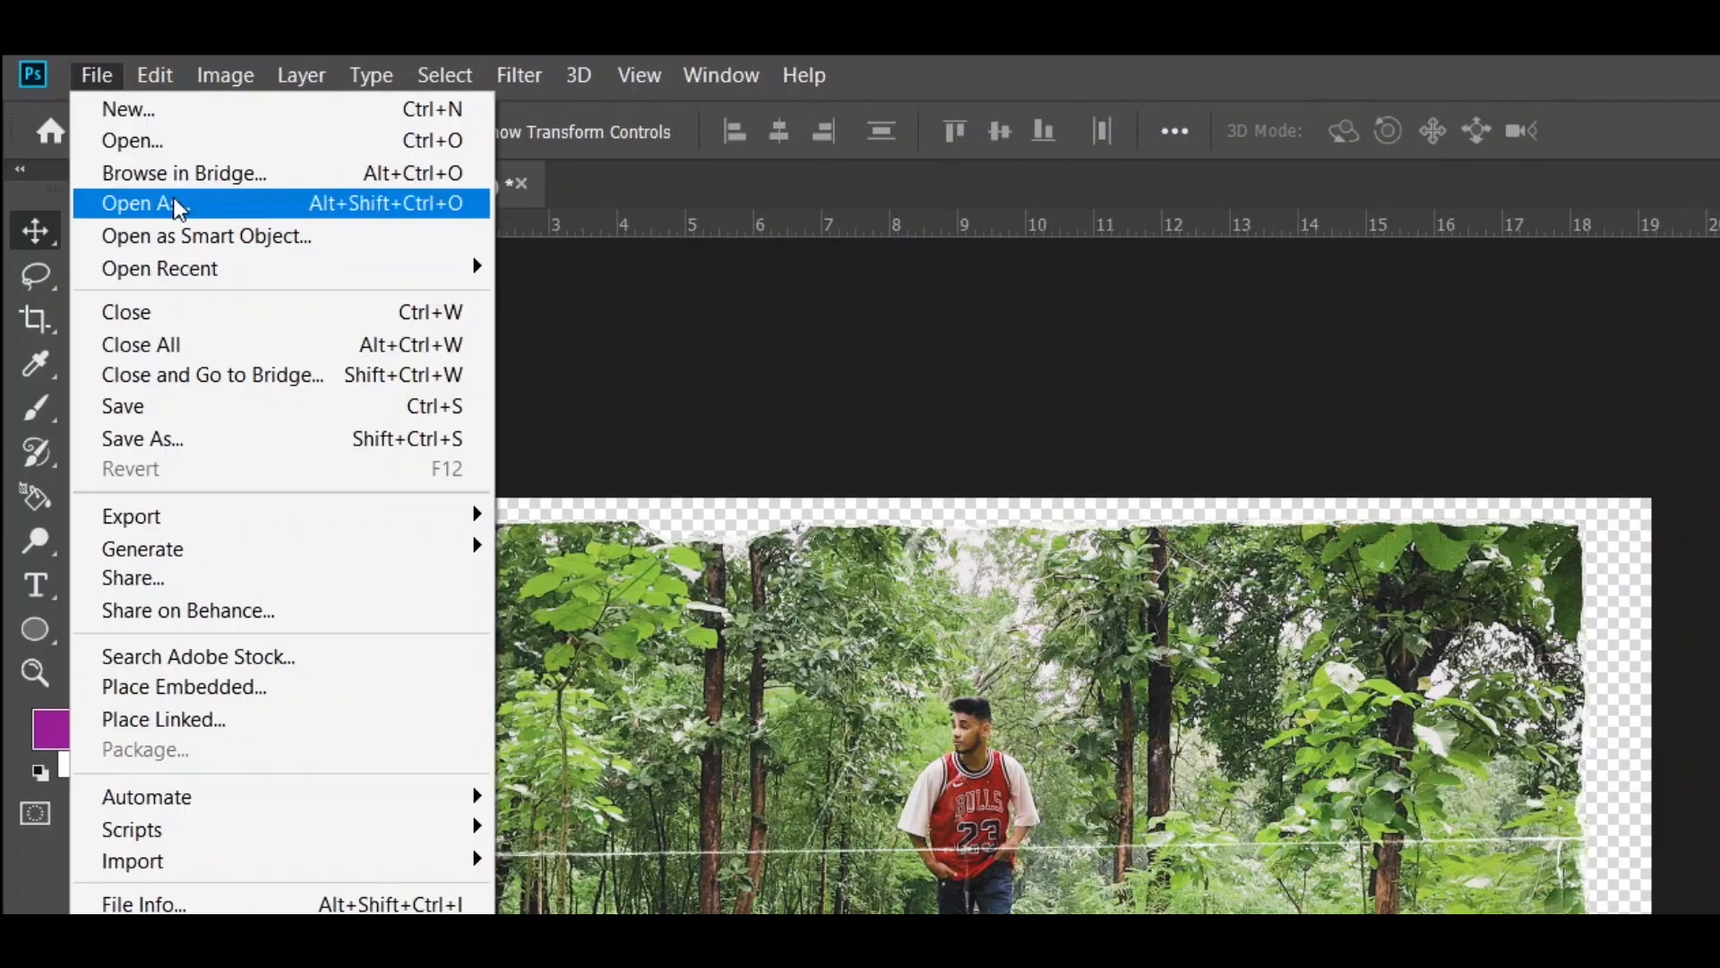
left_click(249, 438)
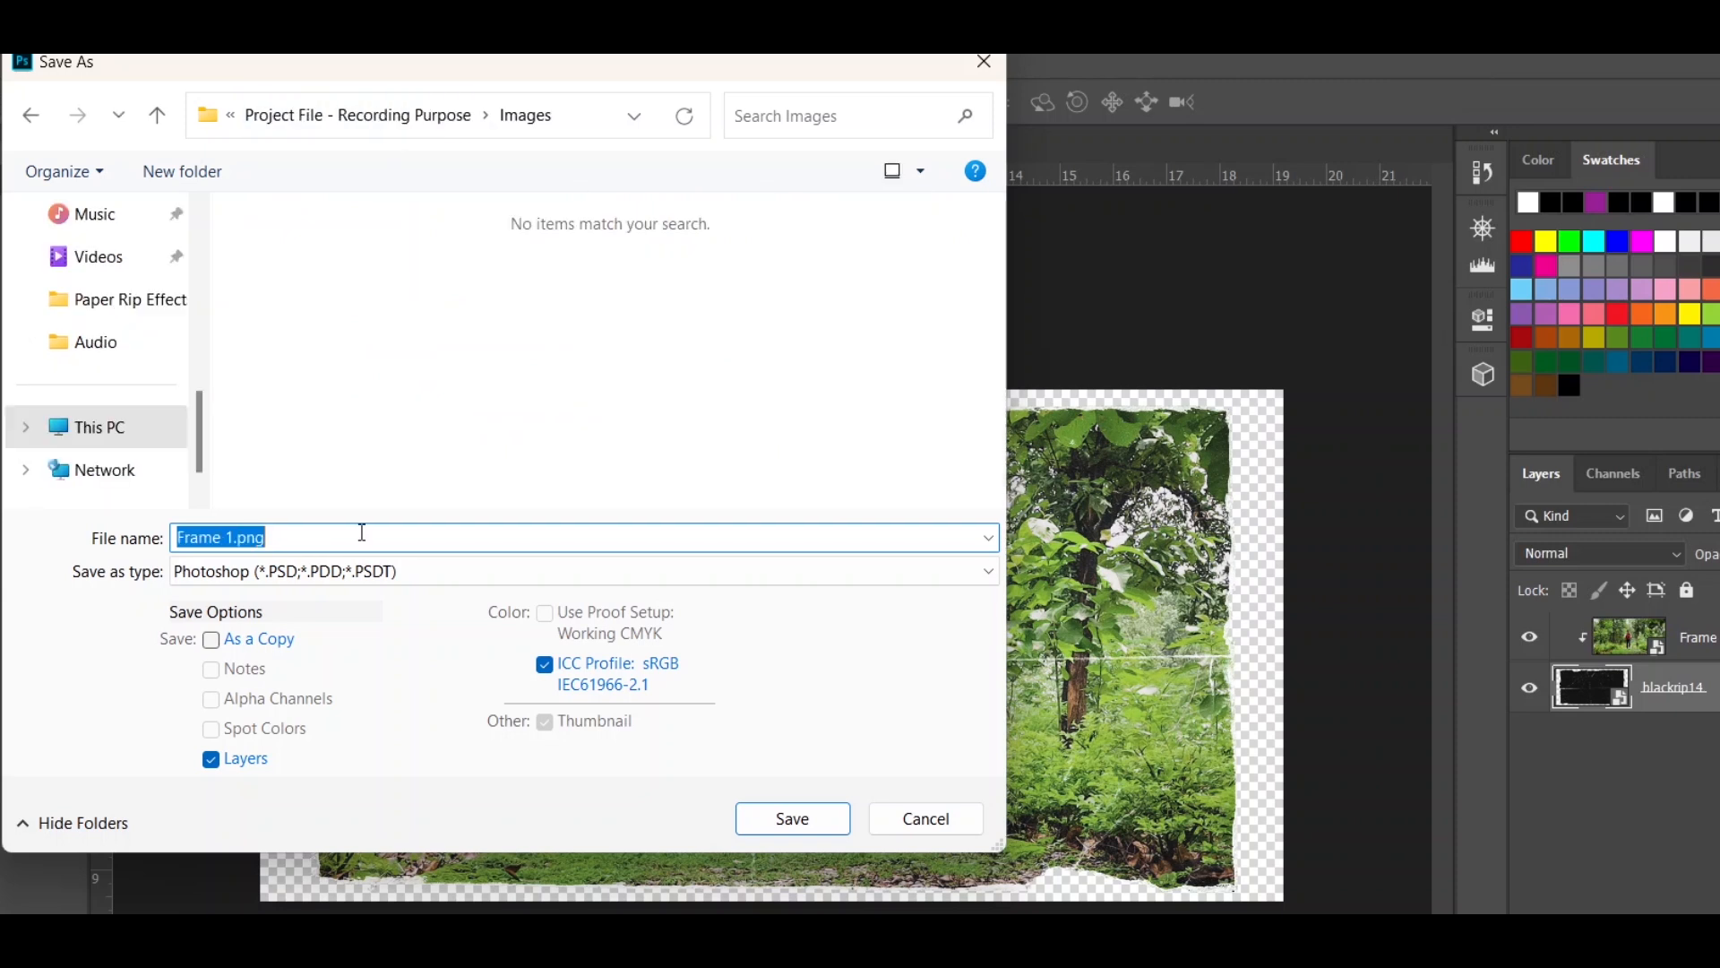
left_click(179, 578)
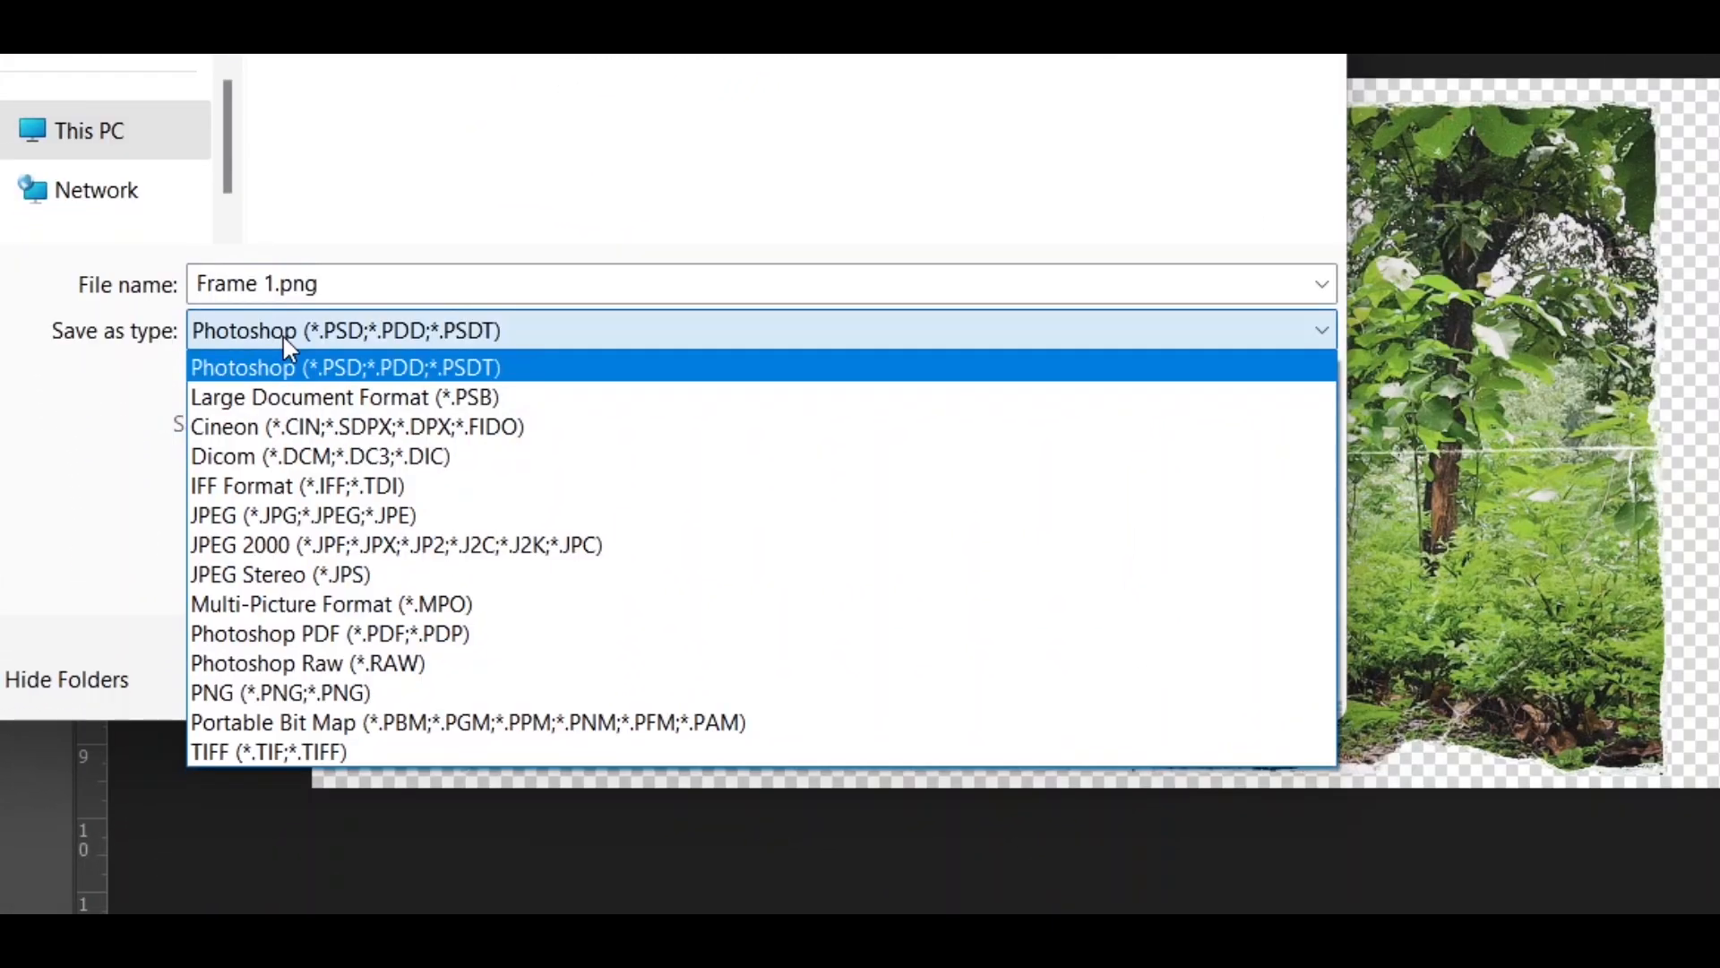
left_click(374, 696)
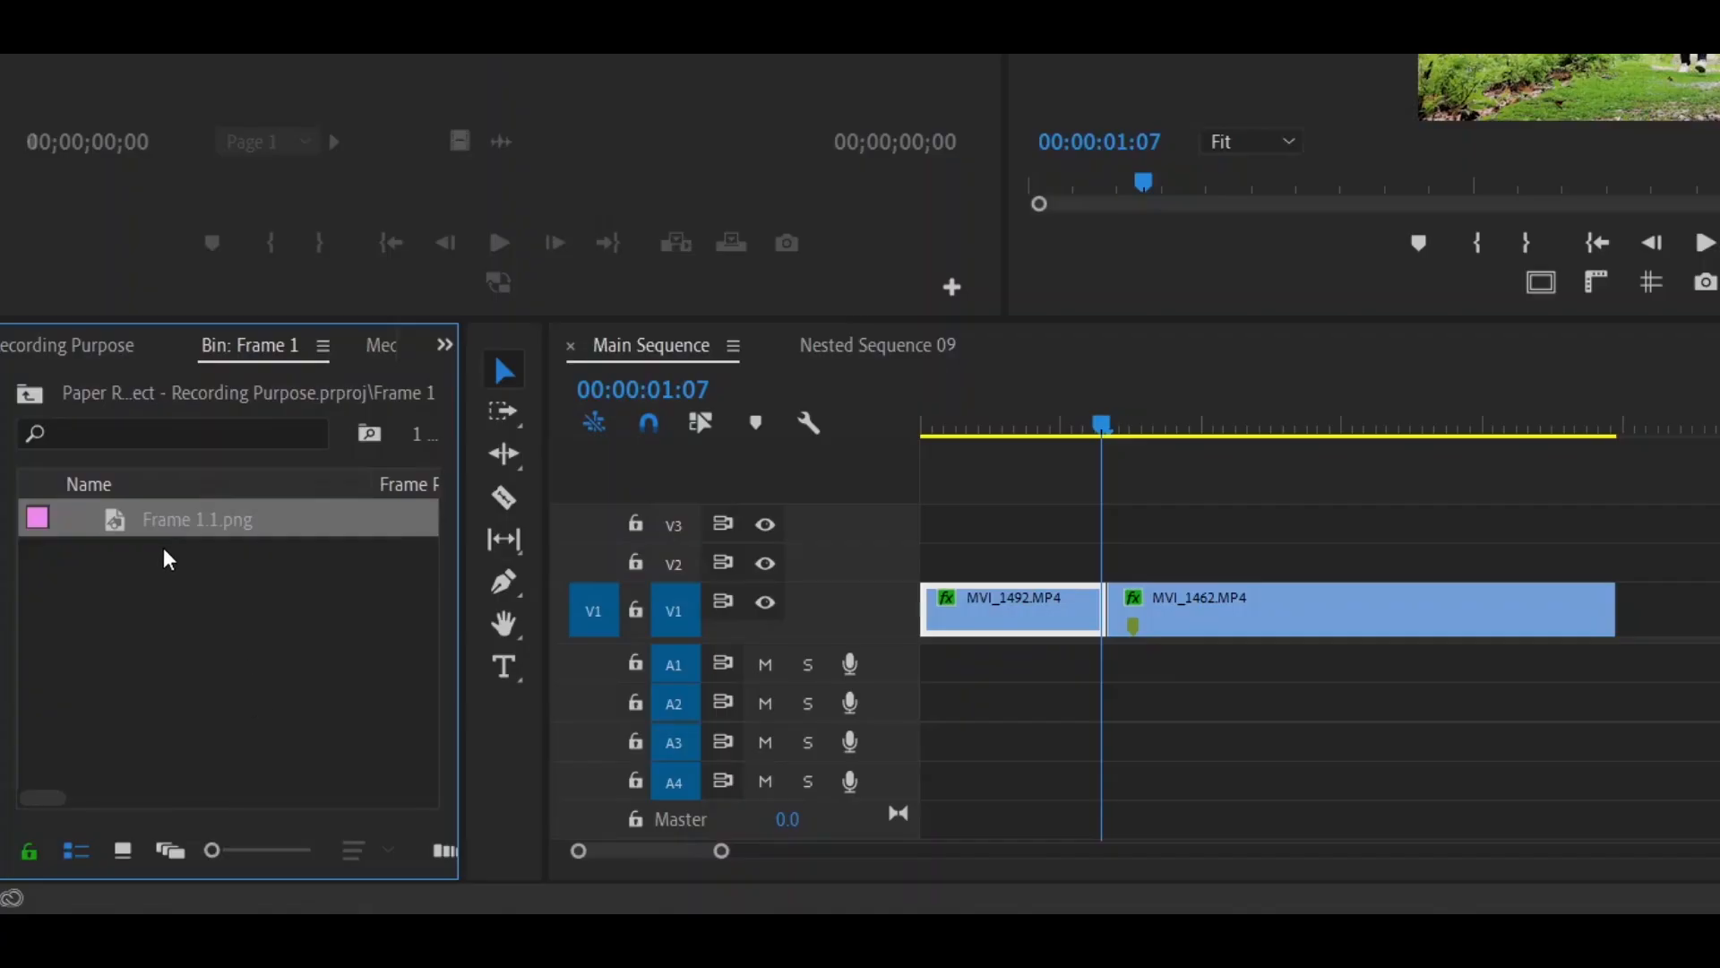
- In Premiere Pro, place Frame 1.1.png on track V2 over the last frames of MVI_1492.MP4 and play it back
left_click_drag(109, 518, 999, 569)
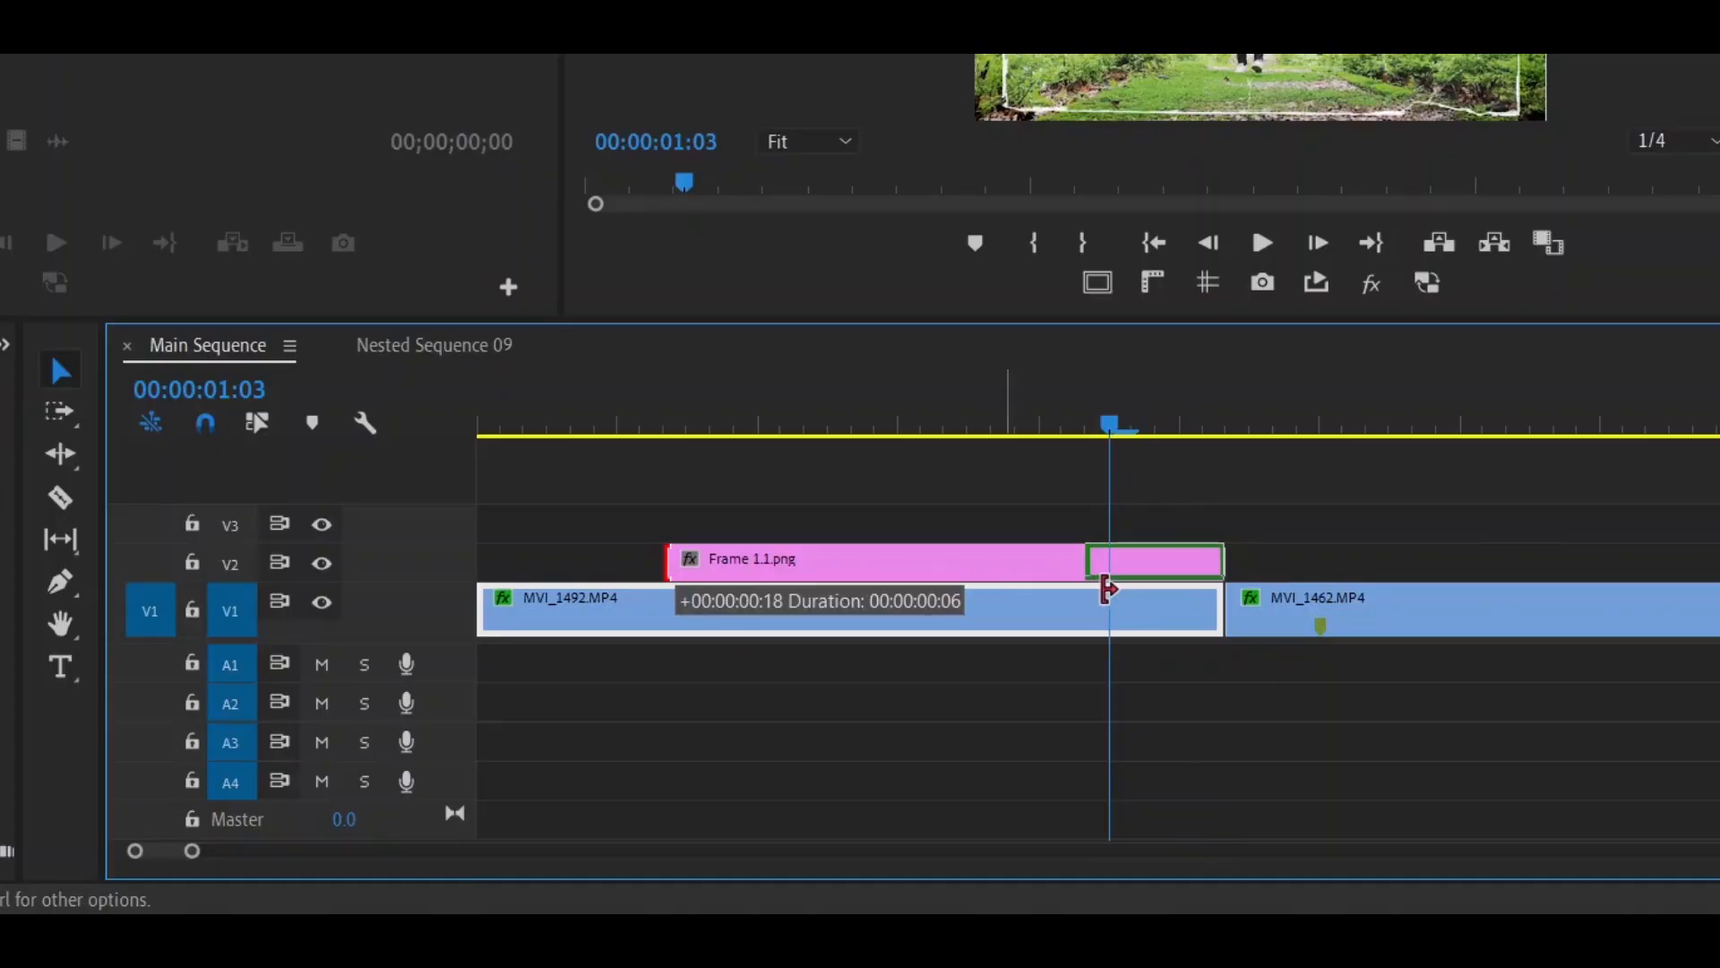
left_click_drag(1108, 589, 1117, 593)
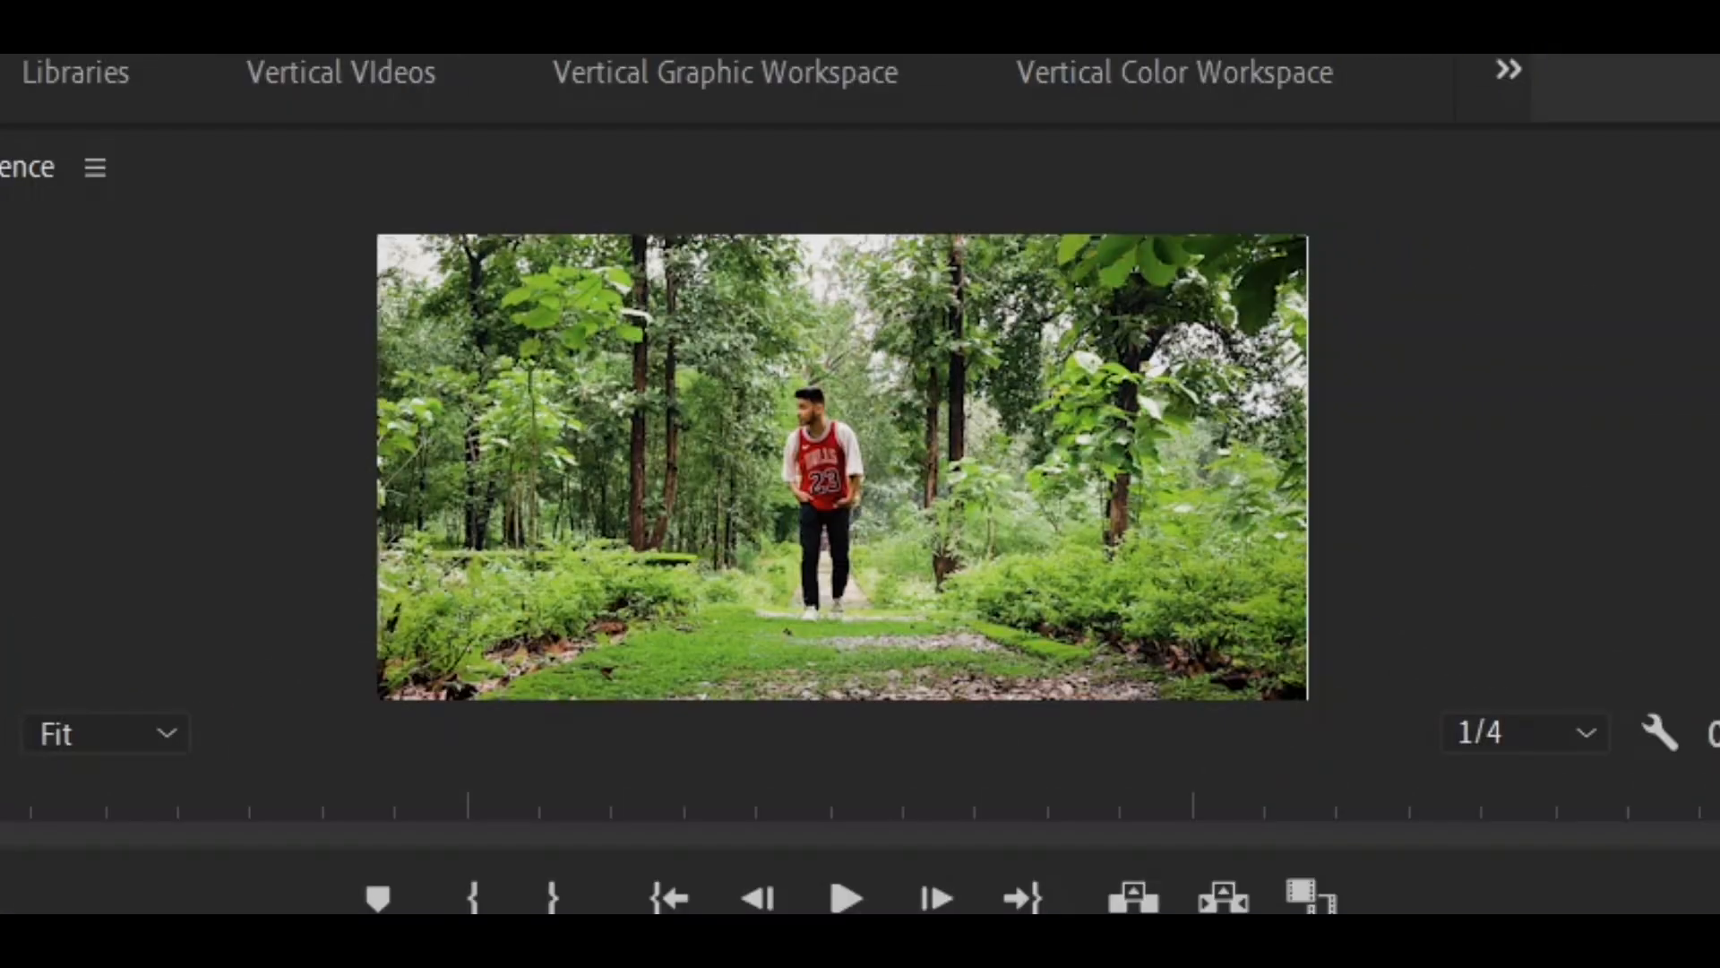
key("space")
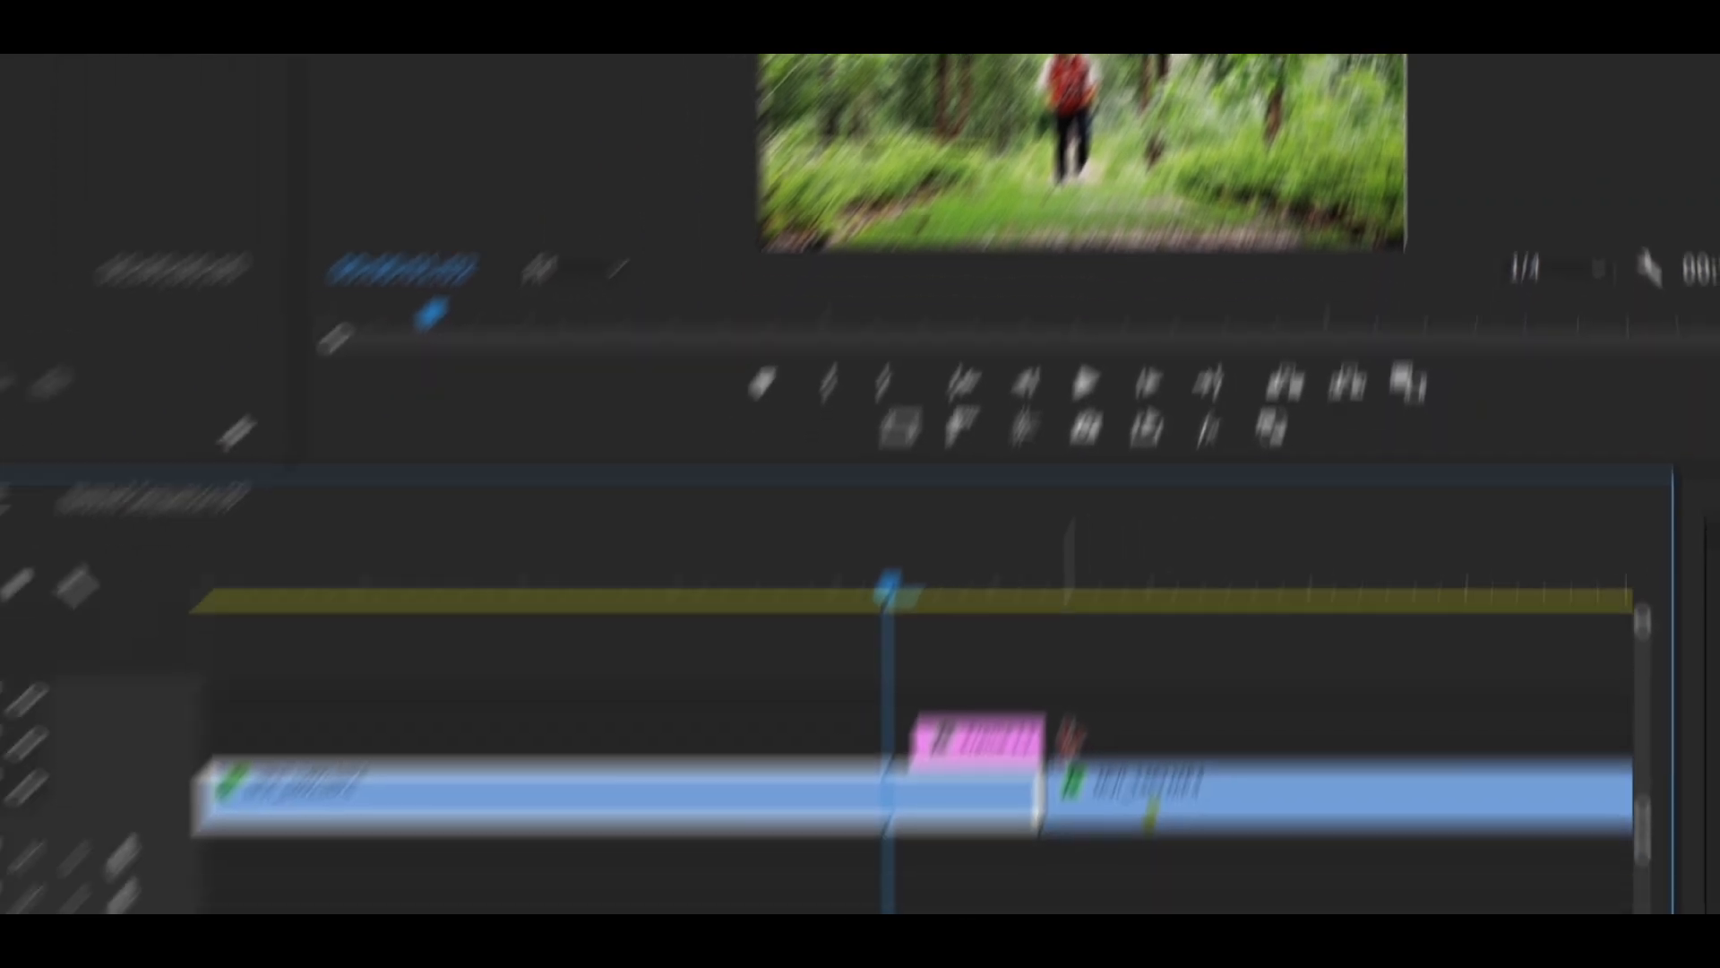
- Extend the Frame 1.1.png clip past the cut to the marker on MVI_1462.MP4, lasting 9 frames, and preview the transition
left_click_drag(1047, 743, 1183, 742)
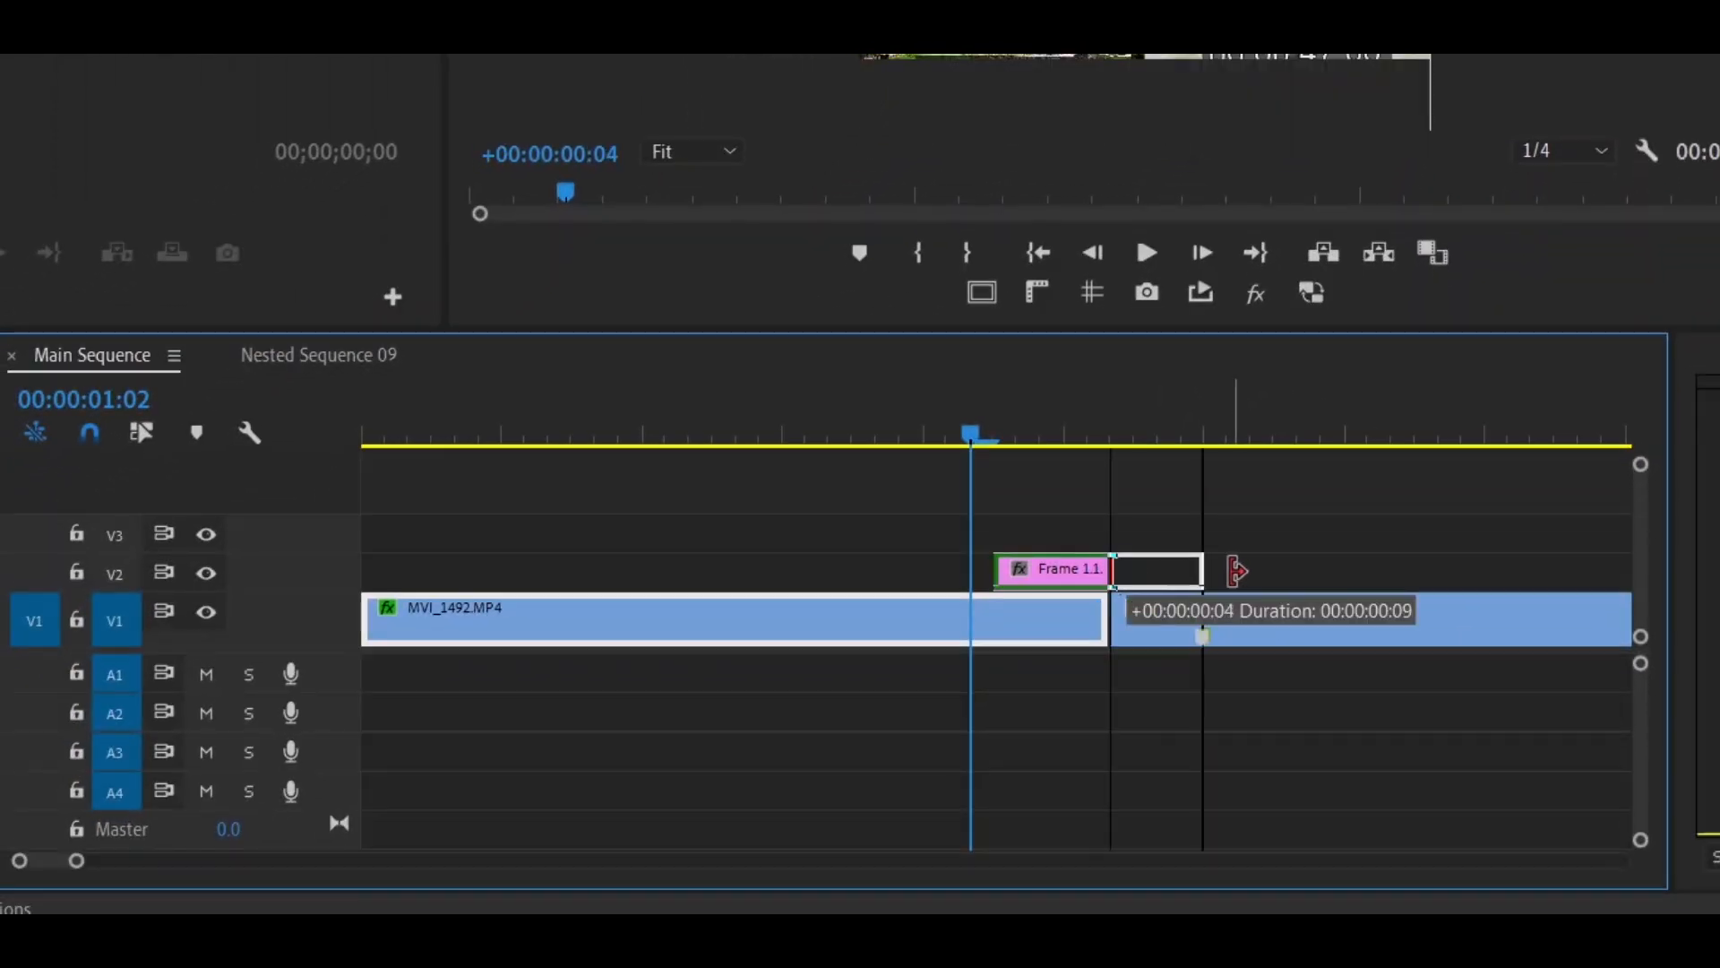
left_click_drag(1237, 570, 1234, 580)
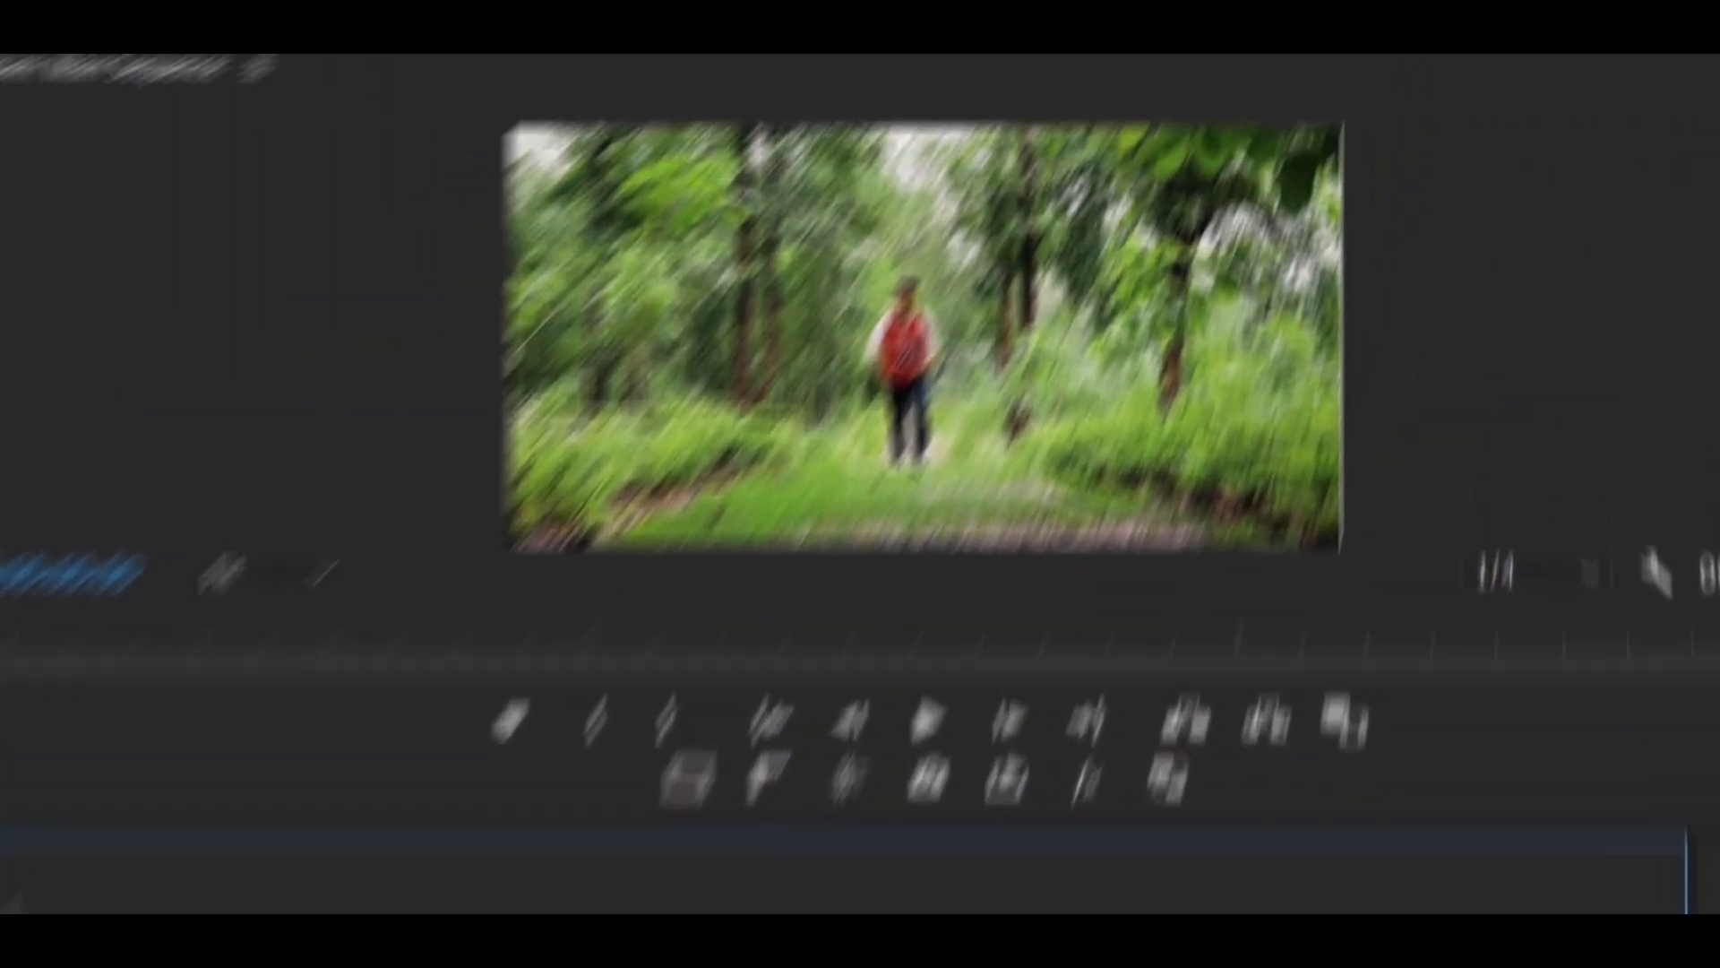
key("space")
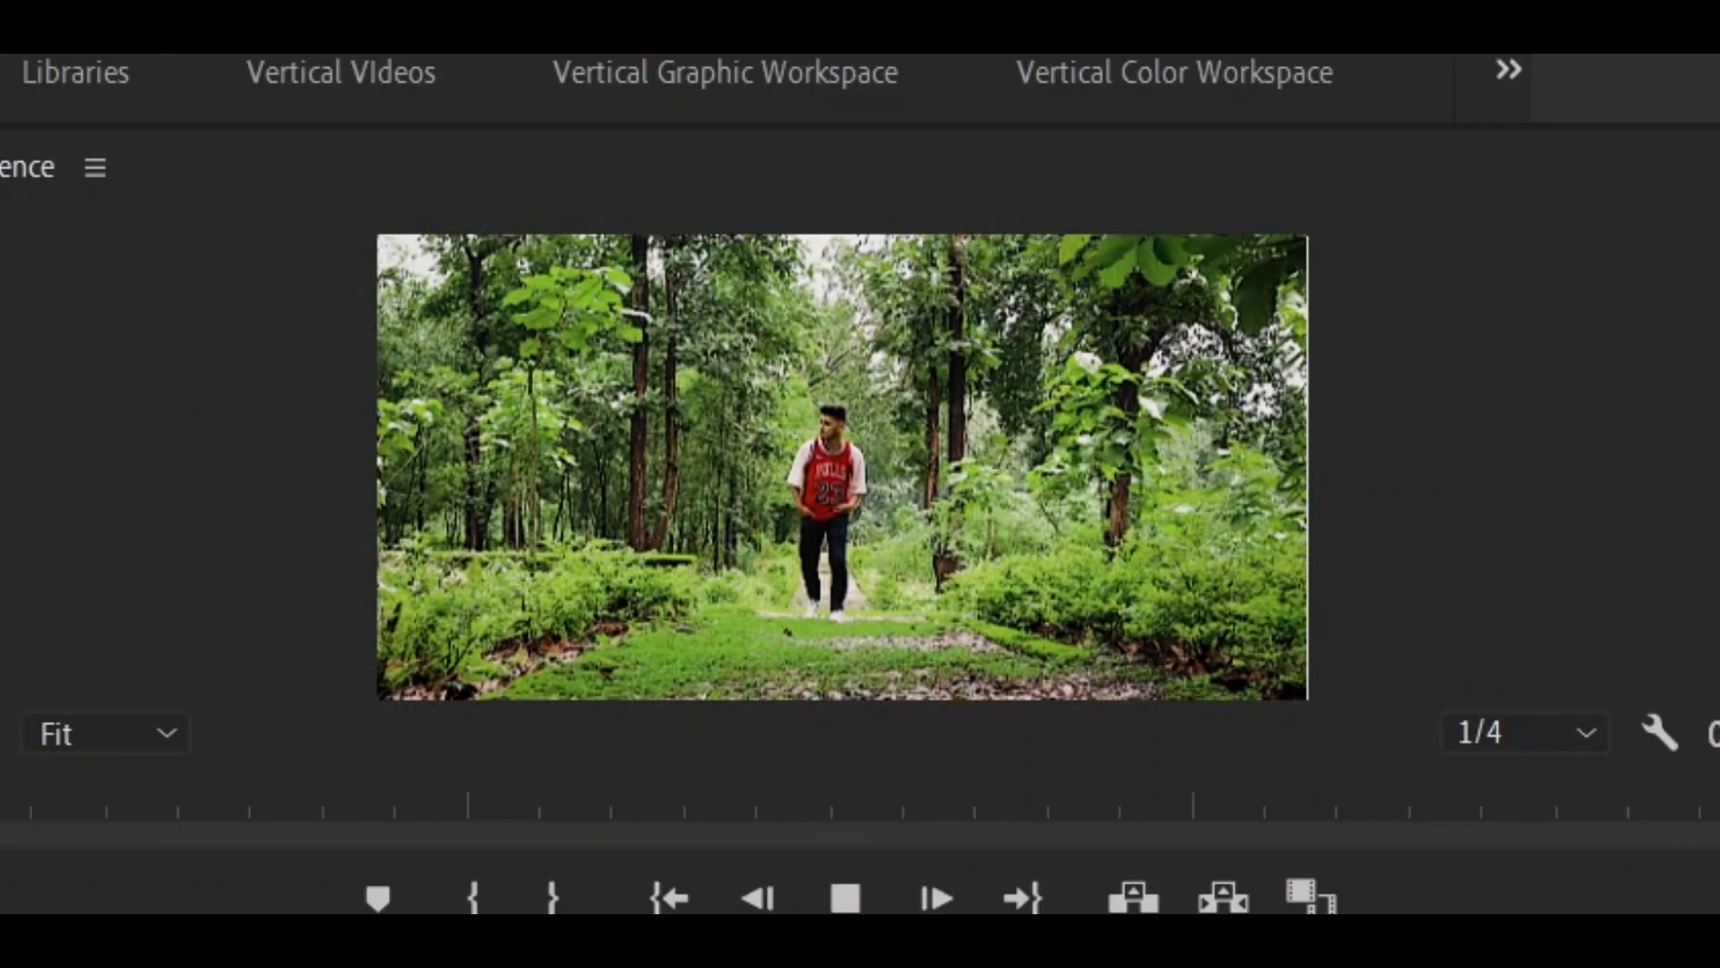
key("space")
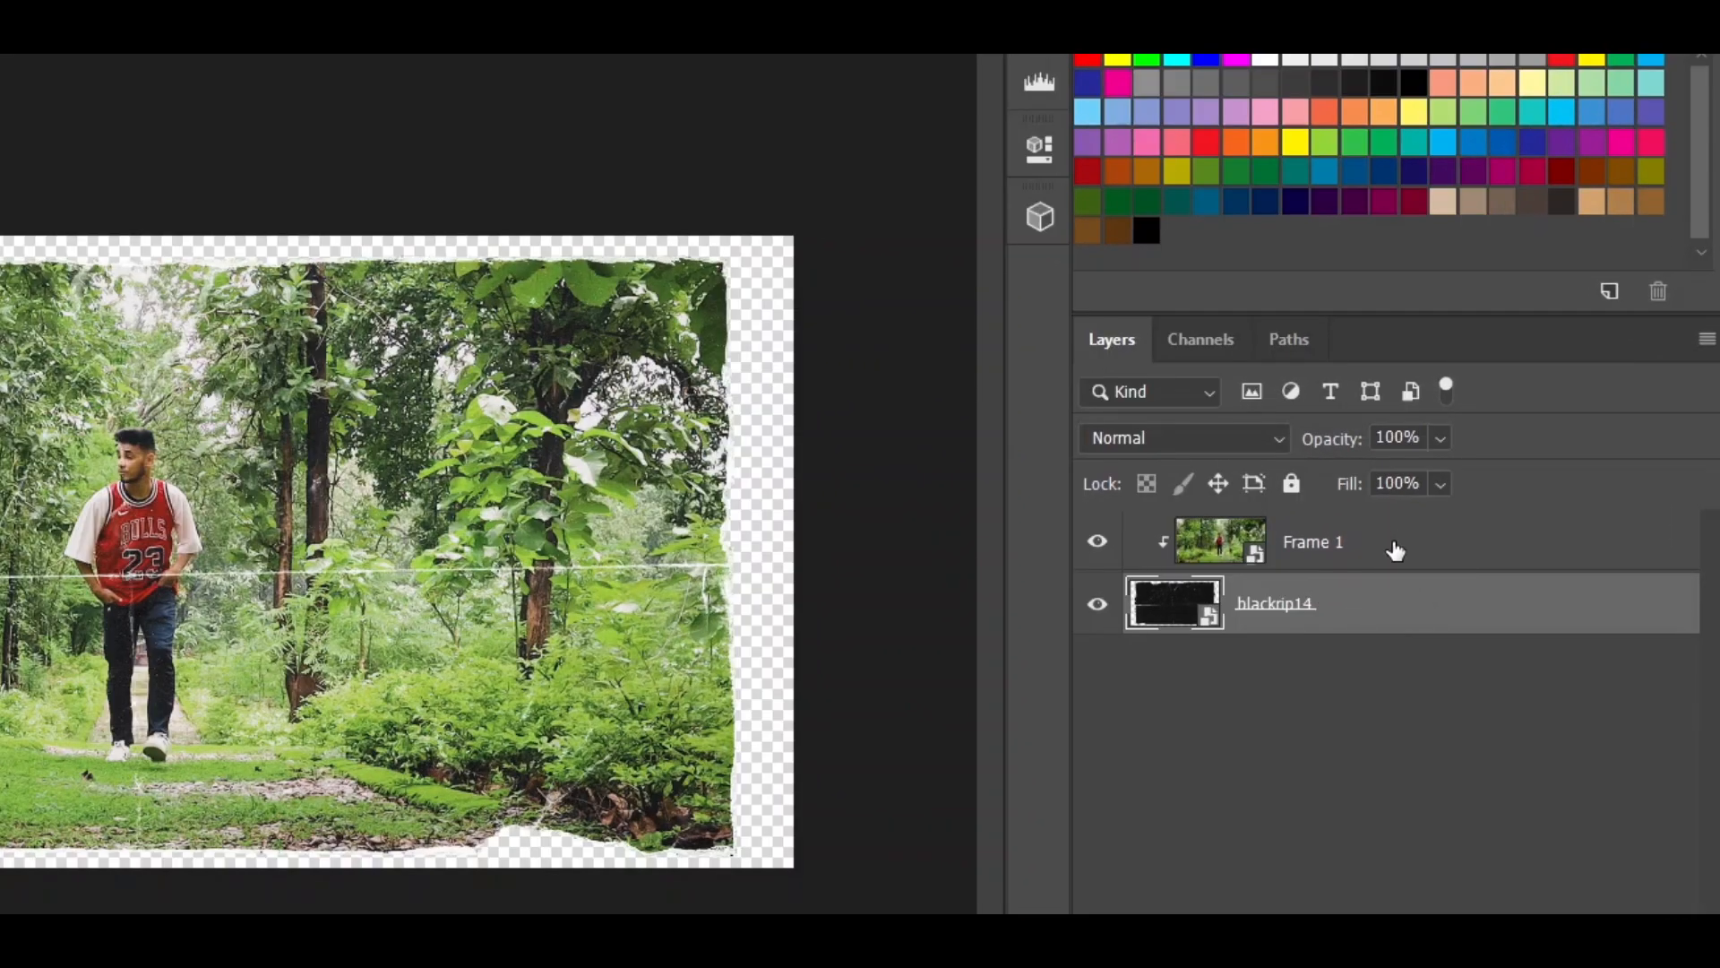
- Back in Photoshop, merge the Frame 1 and blackrip14 layers into one
left_click(1395, 551)
right_click(1395, 550)
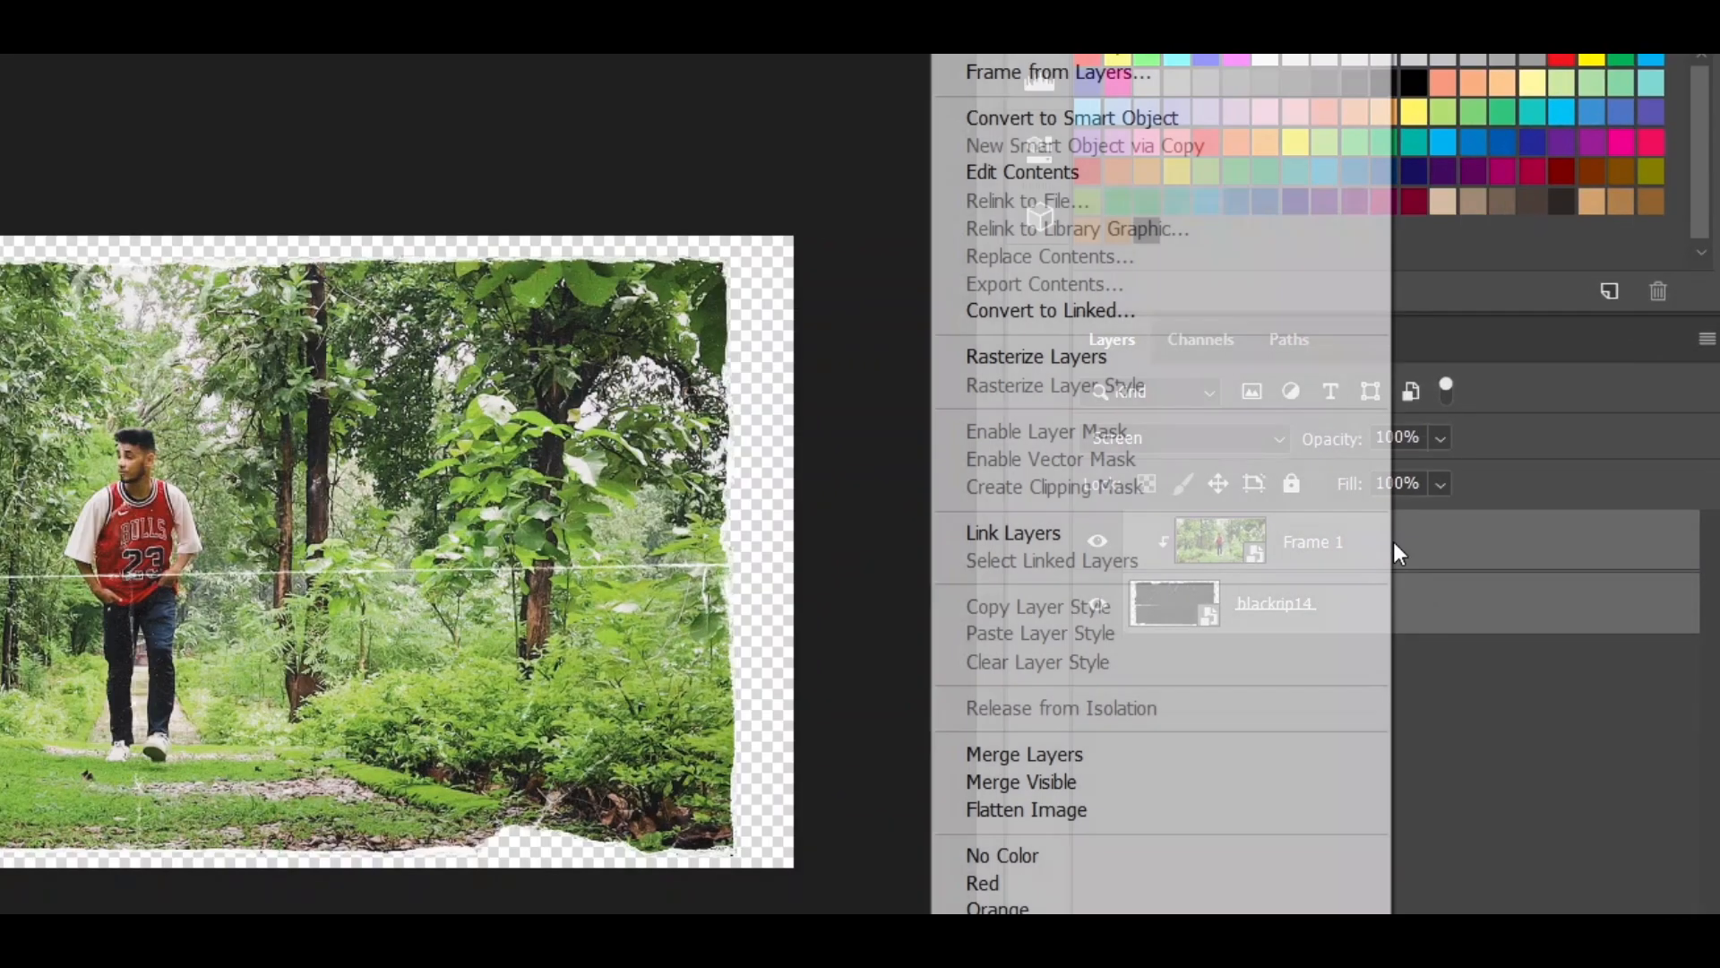
left_click(1056, 764)
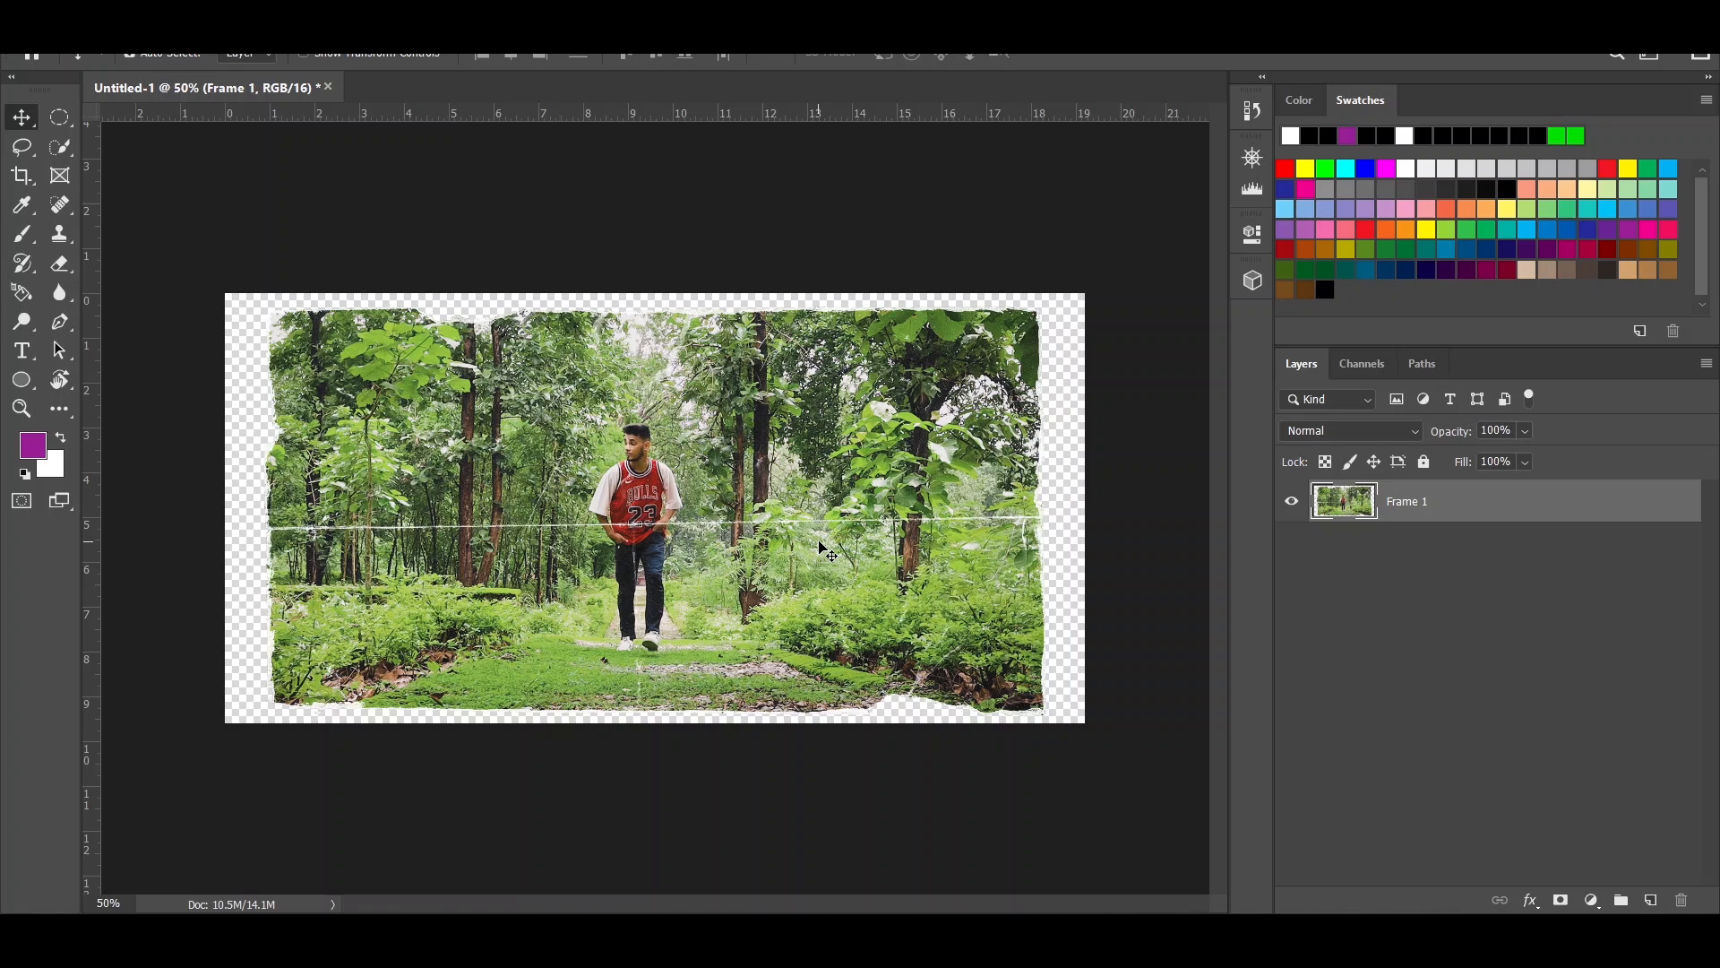
- Trace a Pen tool path along the horizontal white crease across the middle of the torn image
key("p")
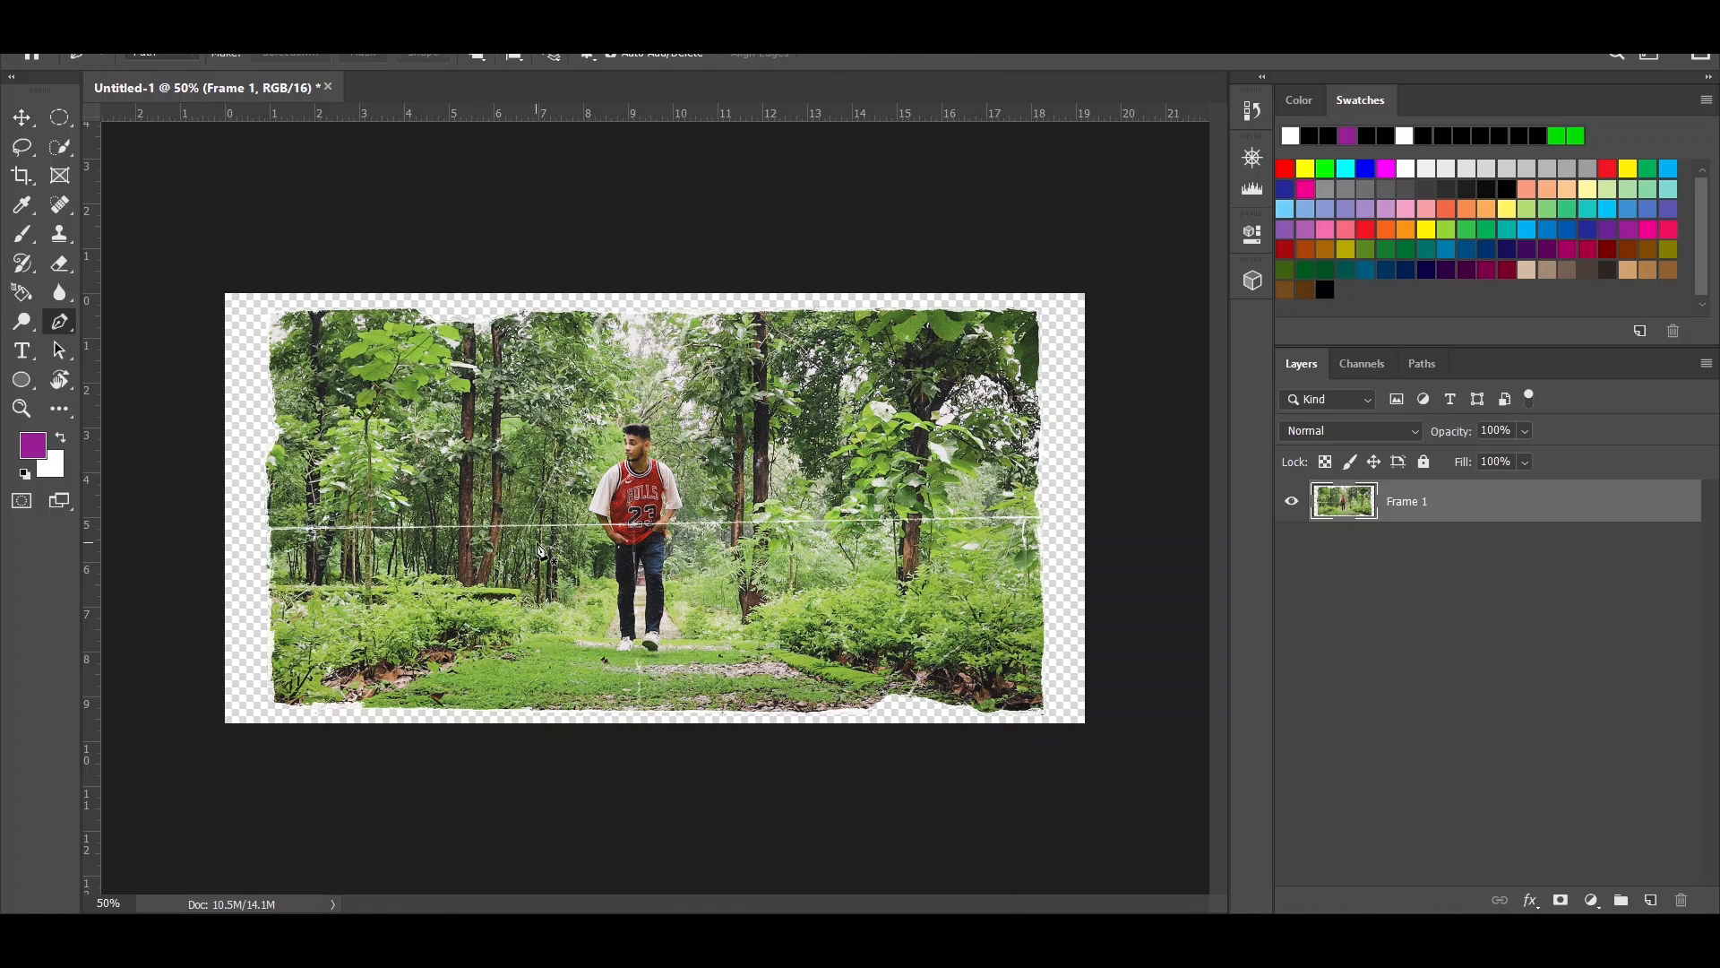
scroll(402, 579, "up", 1)
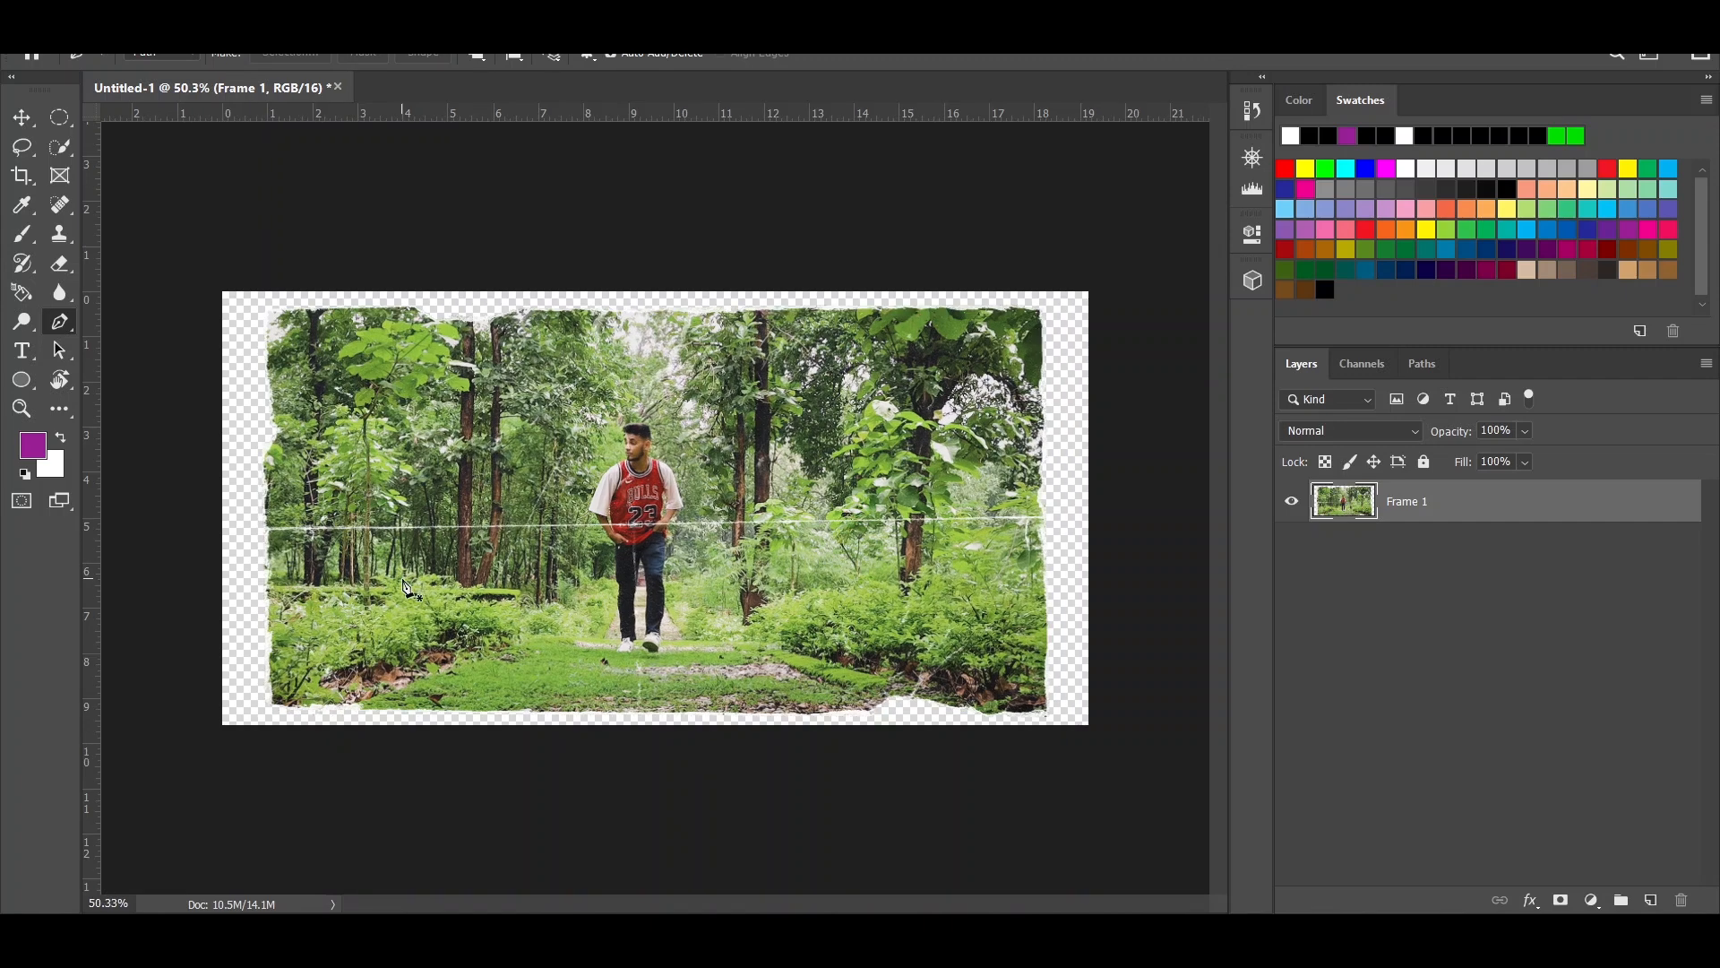
scroll(279, 507, "up", 10)
left_click(161, 545)
left_click(490, 543)
left_click_drag(1076, 556, 529, 587)
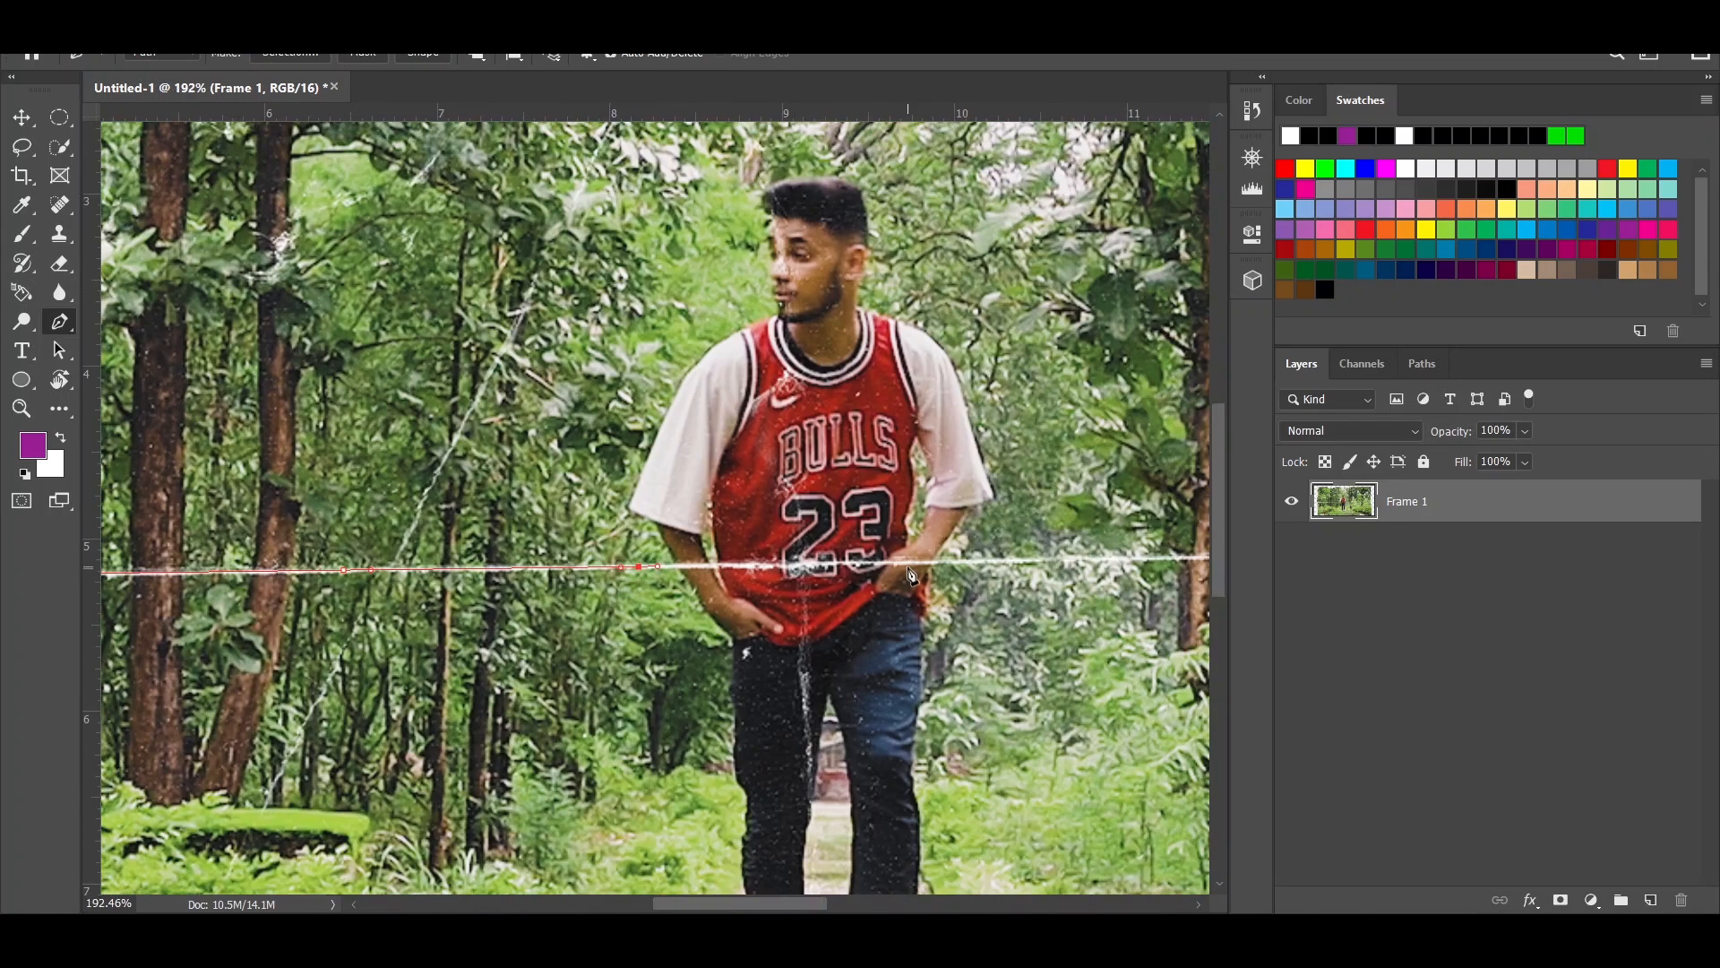
left_click(885, 564)
left_click_drag(1031, 582, 358, 537)
scroll(1091, 520, "down", 10)
- Continue the path outside the canvas around the upper half of the image and close it at its starting point
left_click(1127, 547)
left_click(1169, 523)
left_click(1164, 254)
left_click(983, 184)
left_click(539, 163)
left_click(221, 219)
left_click(137, 280)
left_click(179, 495)
left_click(216, 530)
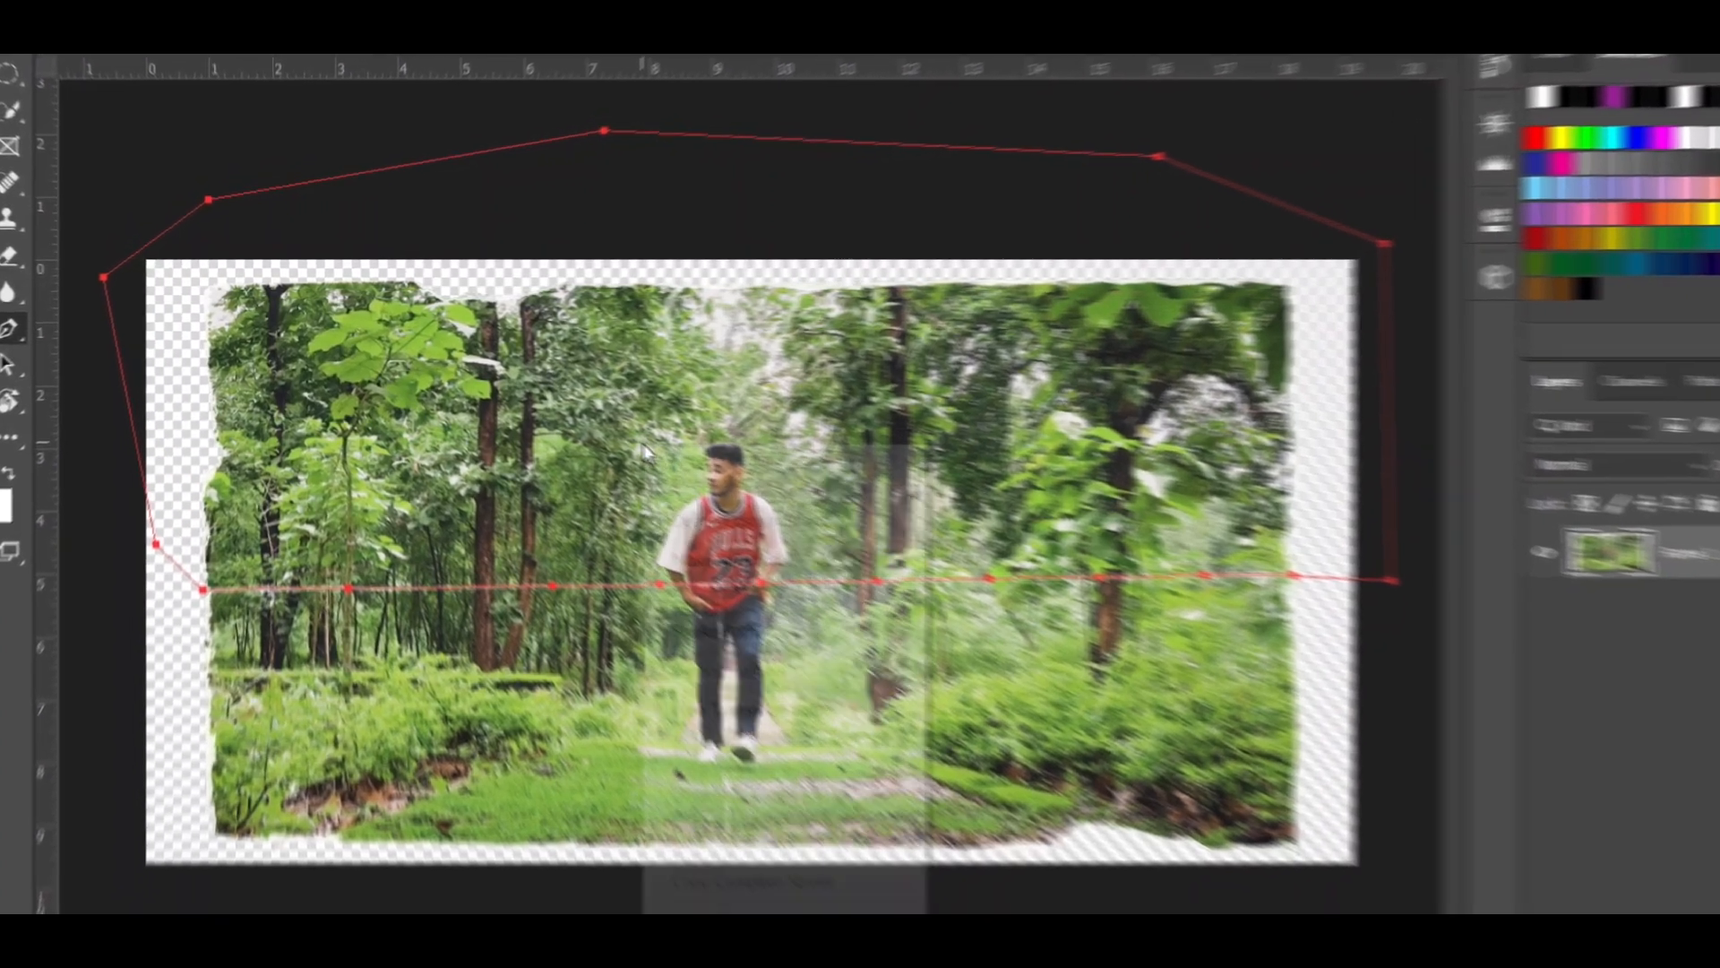
- Convert the closed path into a selection, copy the upper half of the torn image to a new layer, and check it in isolation
right_click(571, 415)
left_click(752, 589)
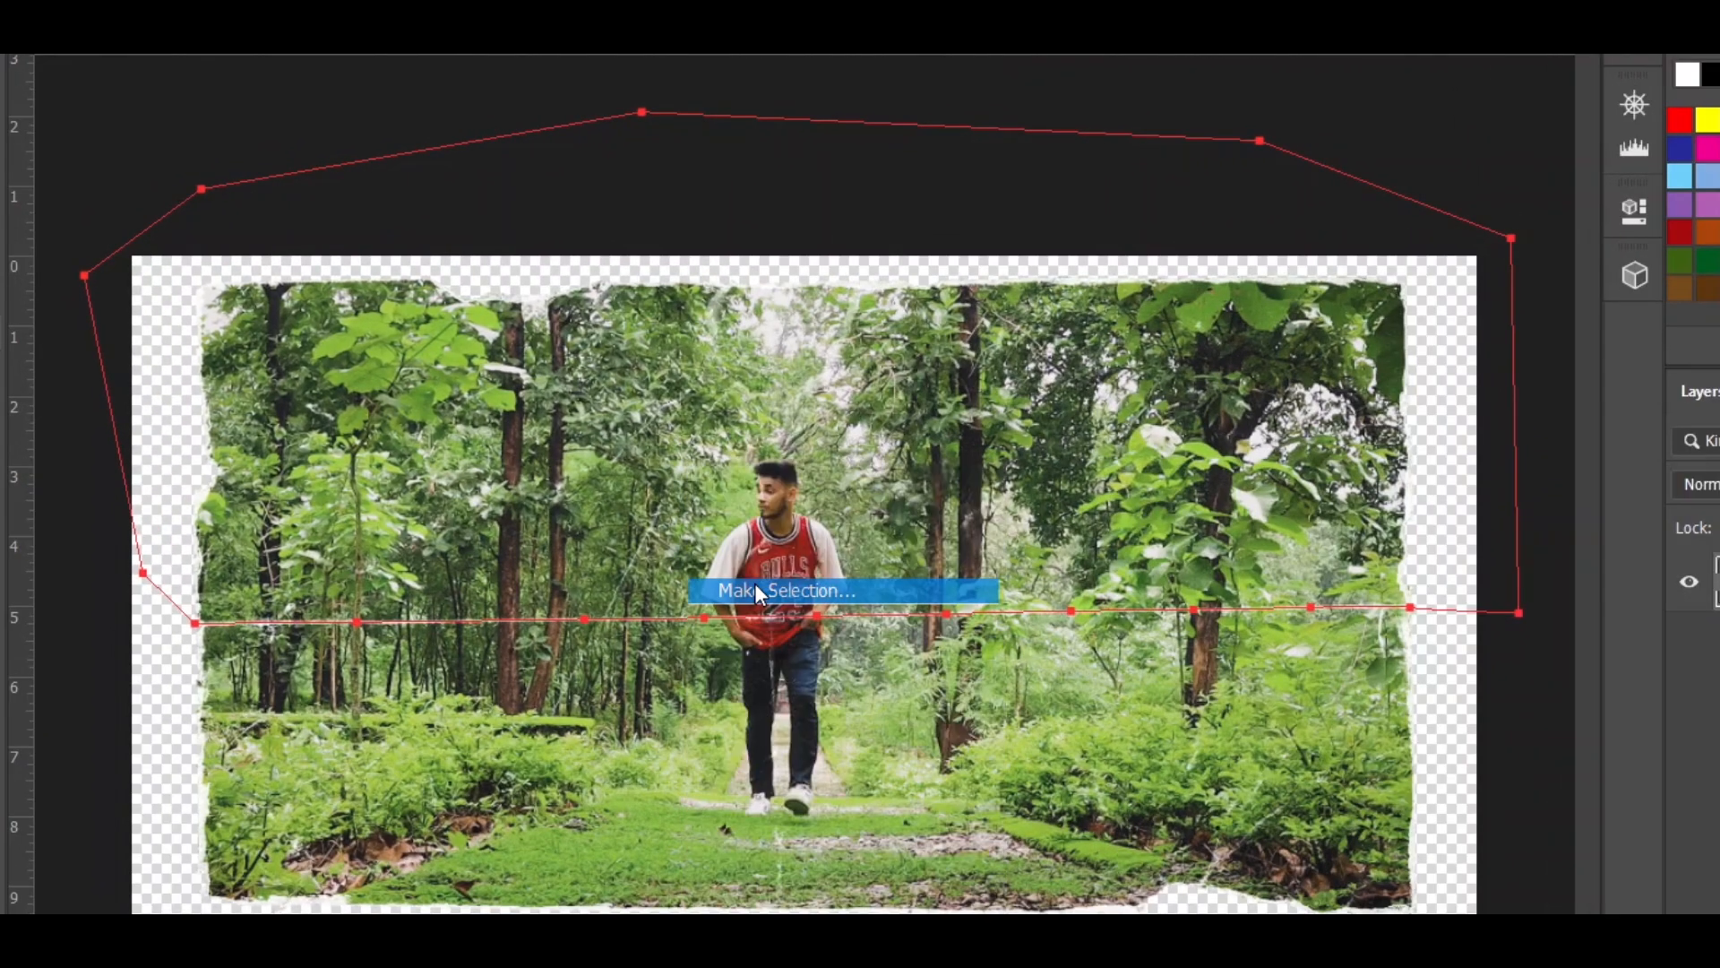
left_click(1230, 219)
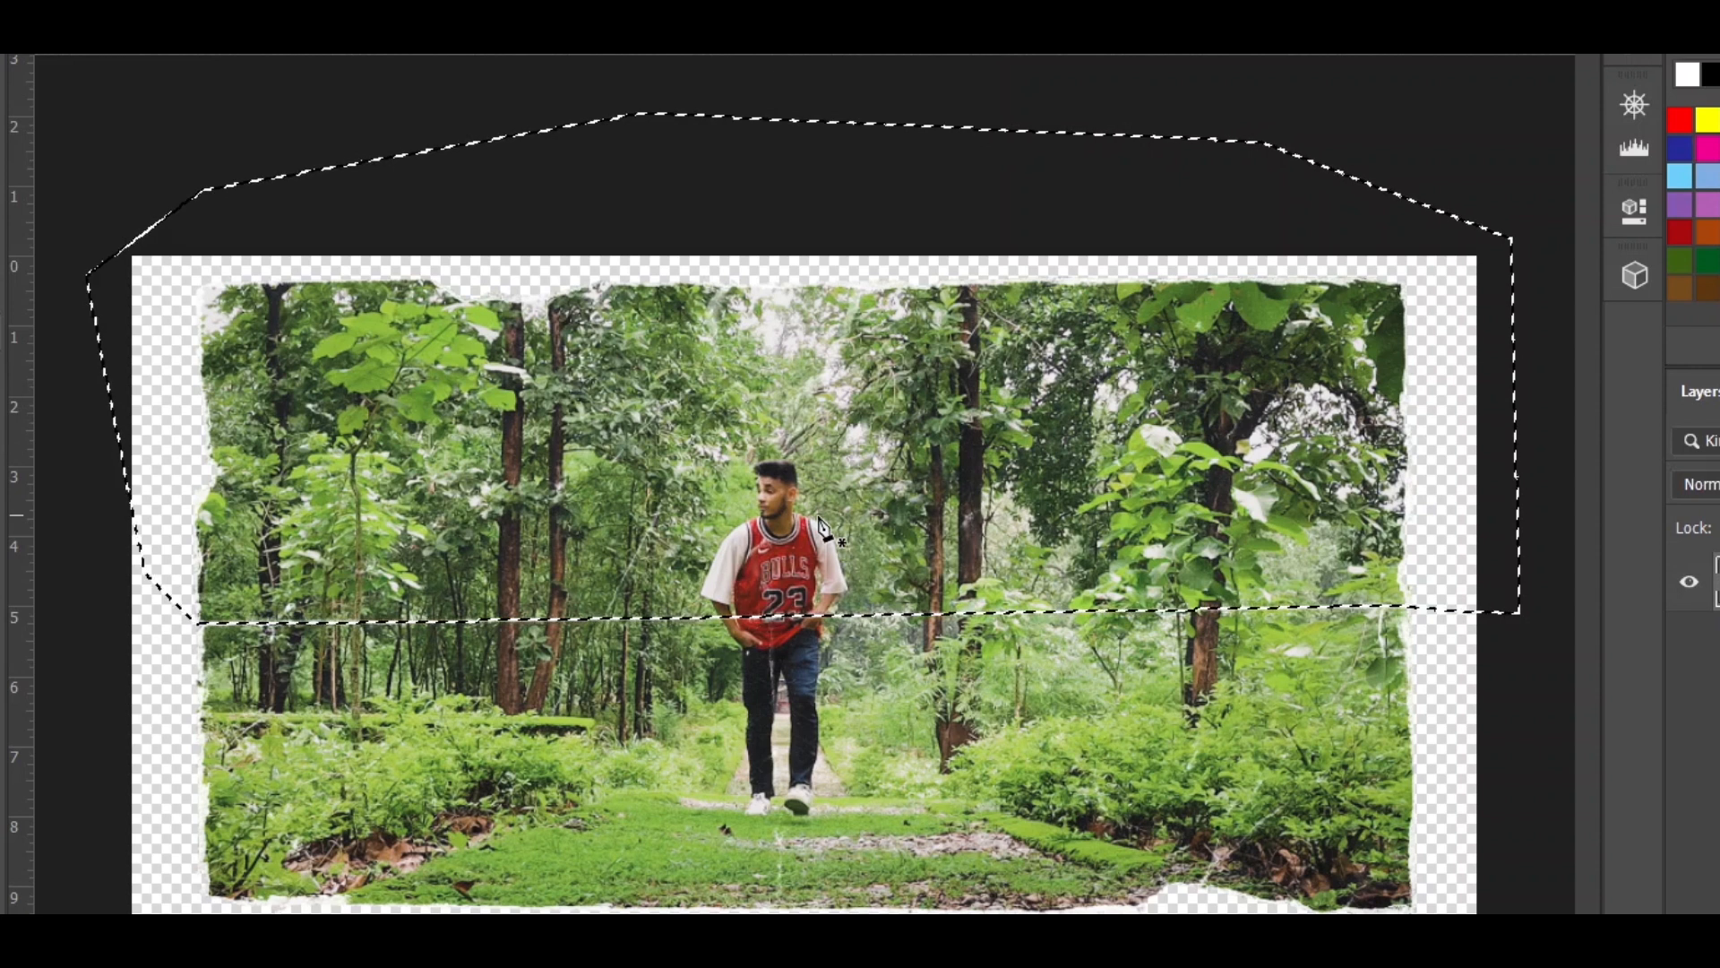
key("ctrl+j")
key("ctrl+j")
left_click(1689, 641)
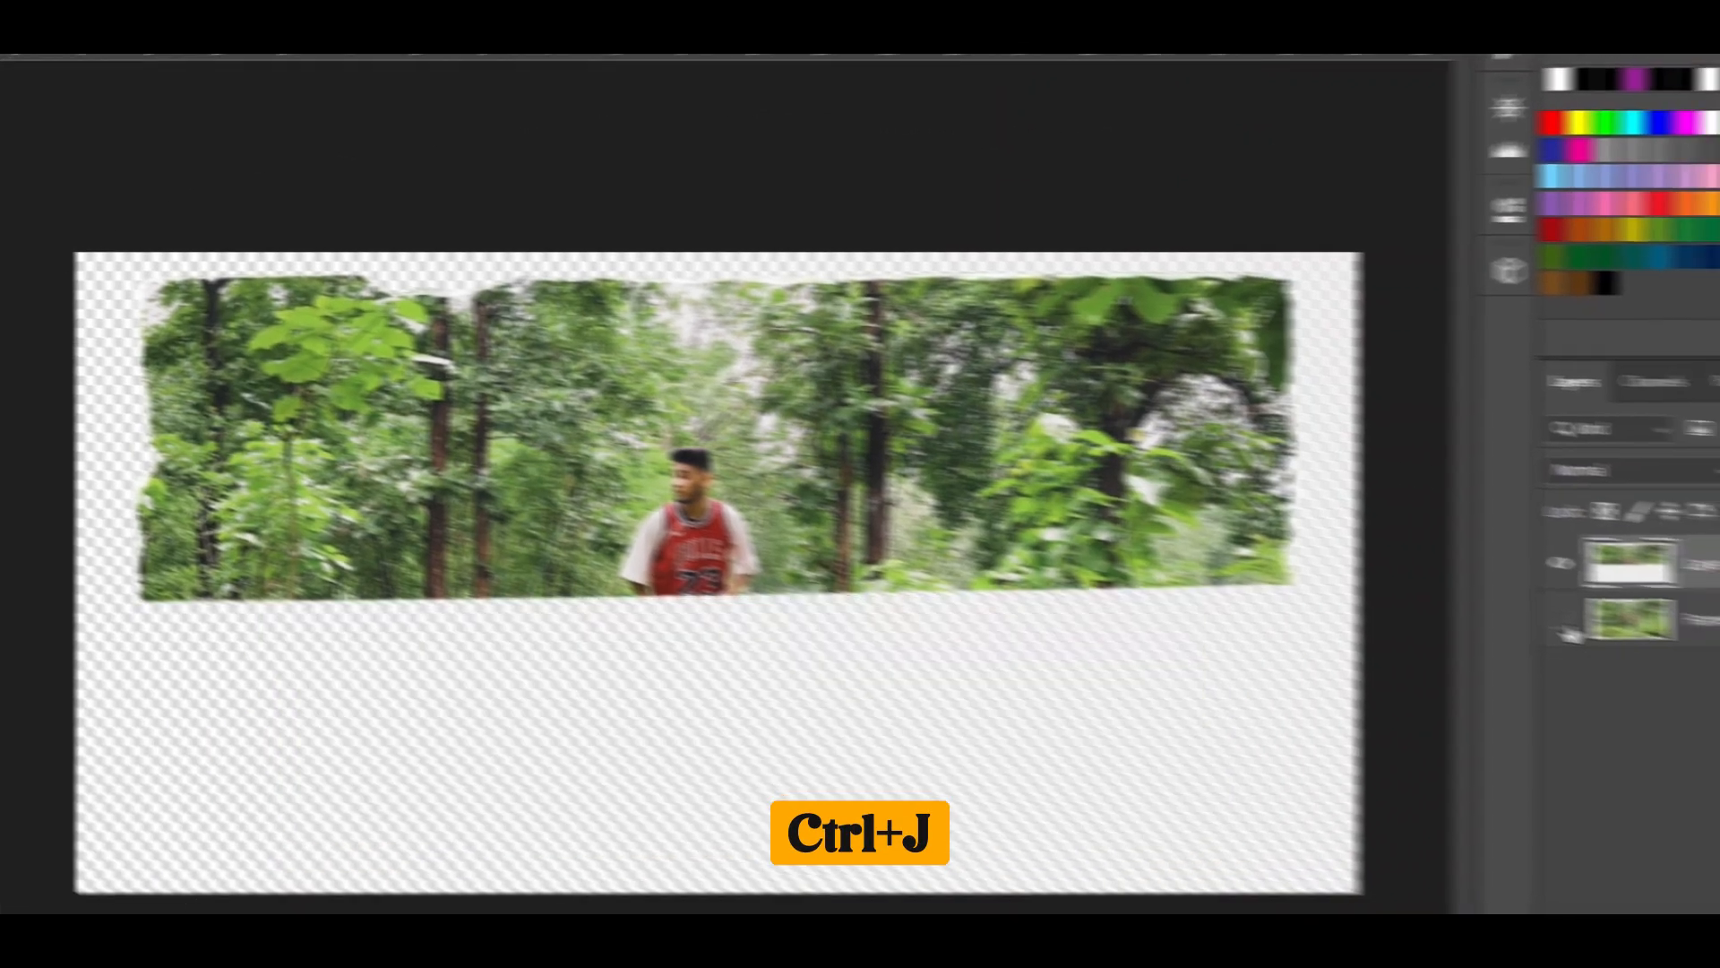
left_click(1689, 640)
left_click(1689, 641)
- Rename the upper-half layer to 1 and the Frame 1 layer to 2, keeping both visible
left_click(1291, 574)
double_click(1434, 524)
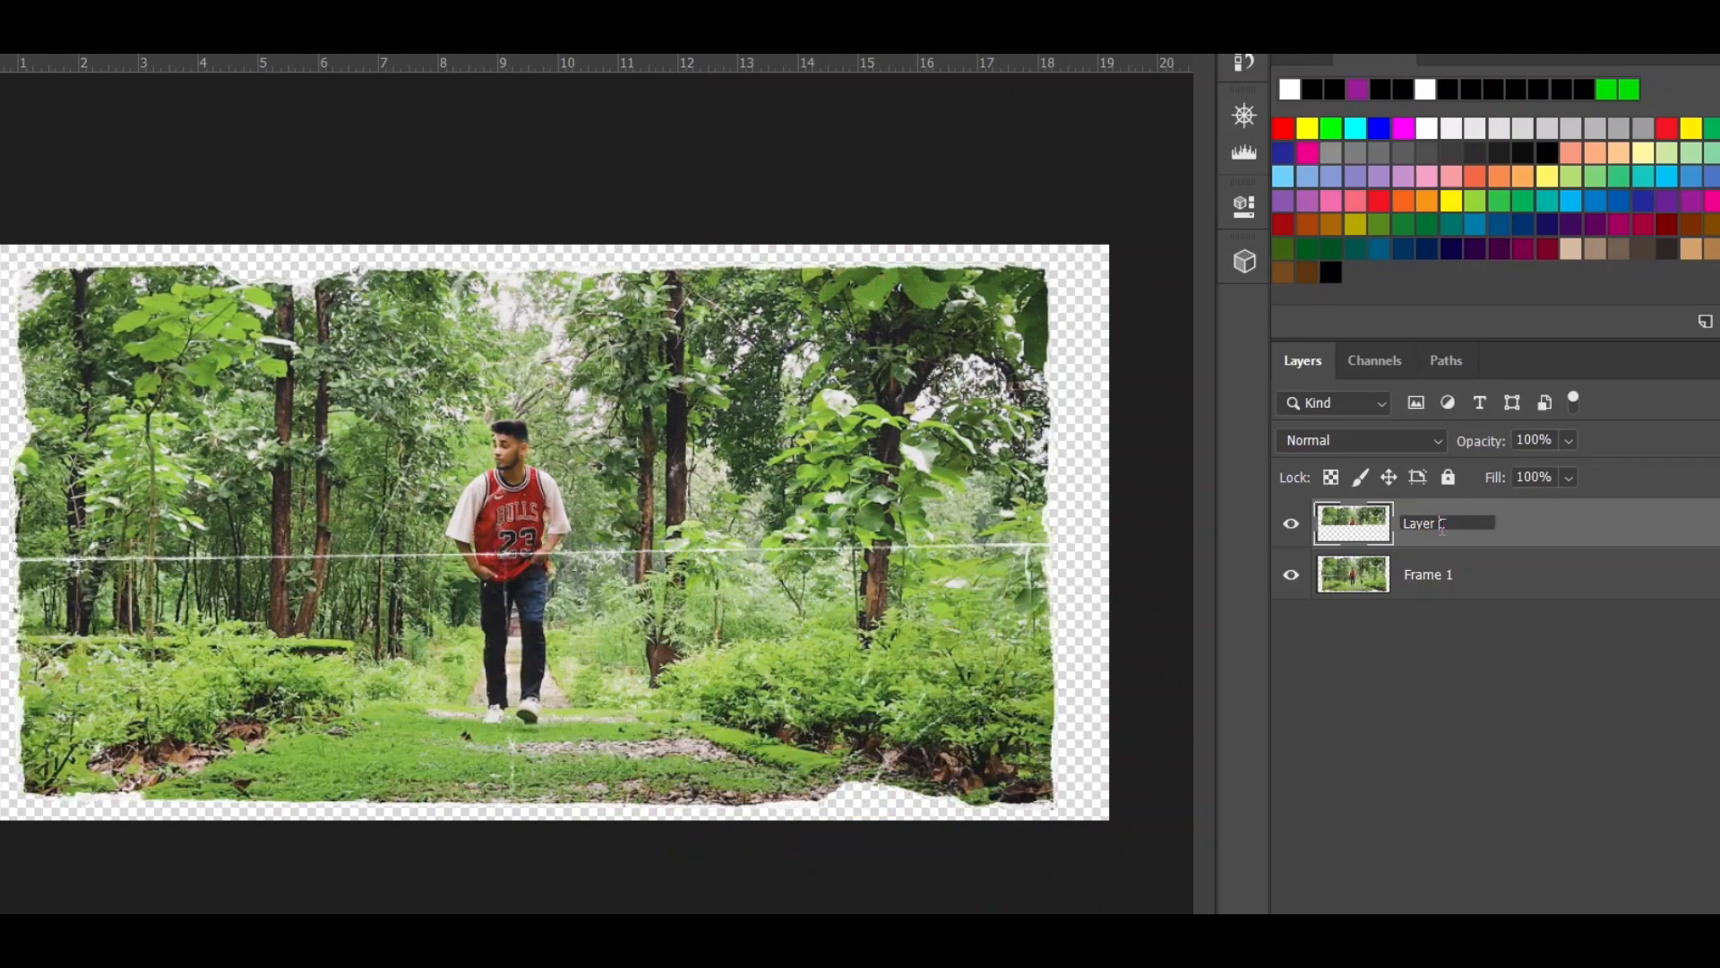
type("1")
double_click(1434, 574)
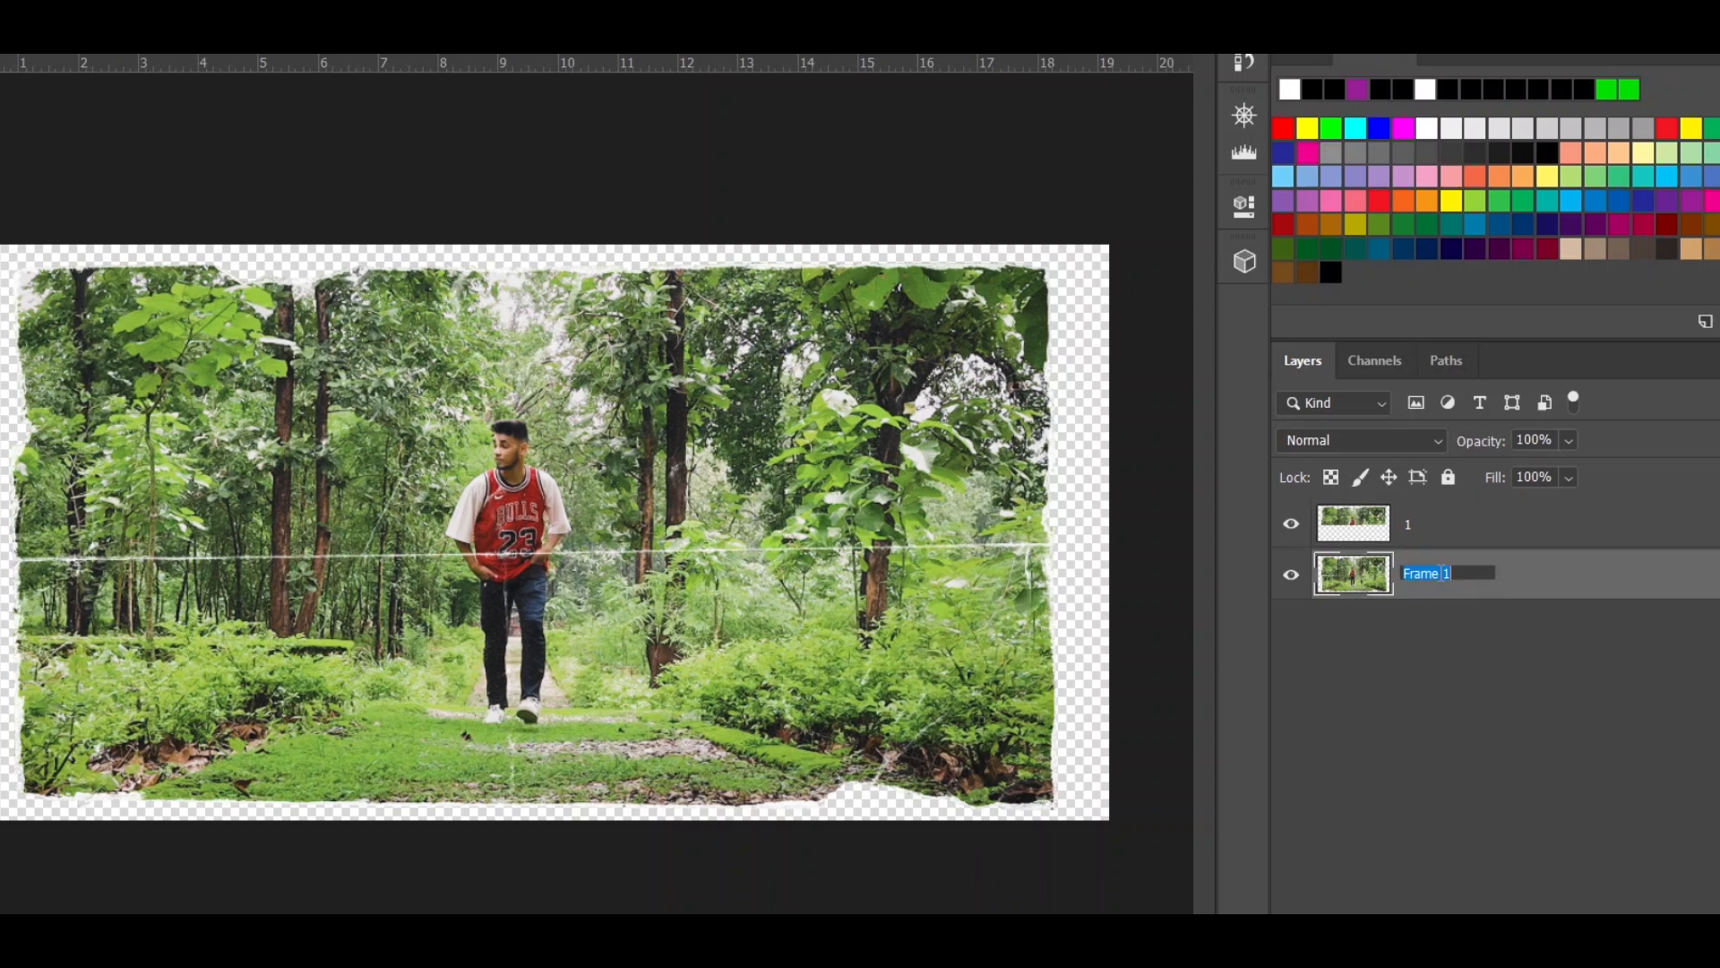
type("2")
left_click(1474, 639)
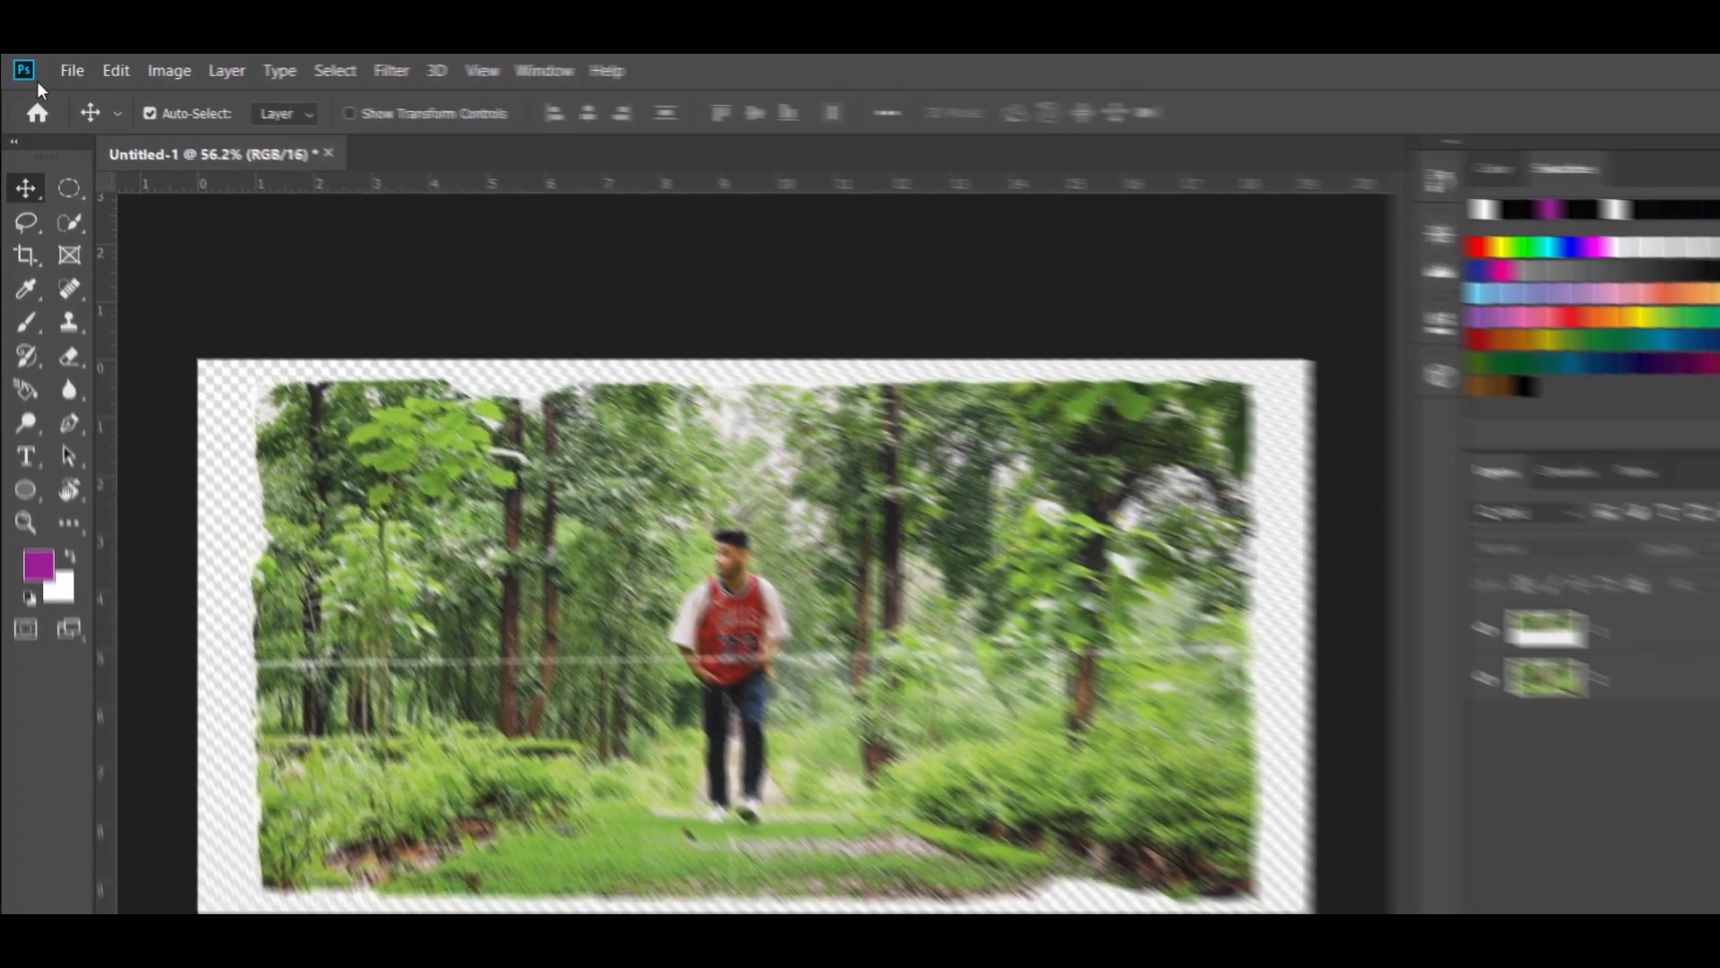
- Start Export Layers to Files and choose a new folder named Image 1 inside Images as the destination
left_click(62, 69)
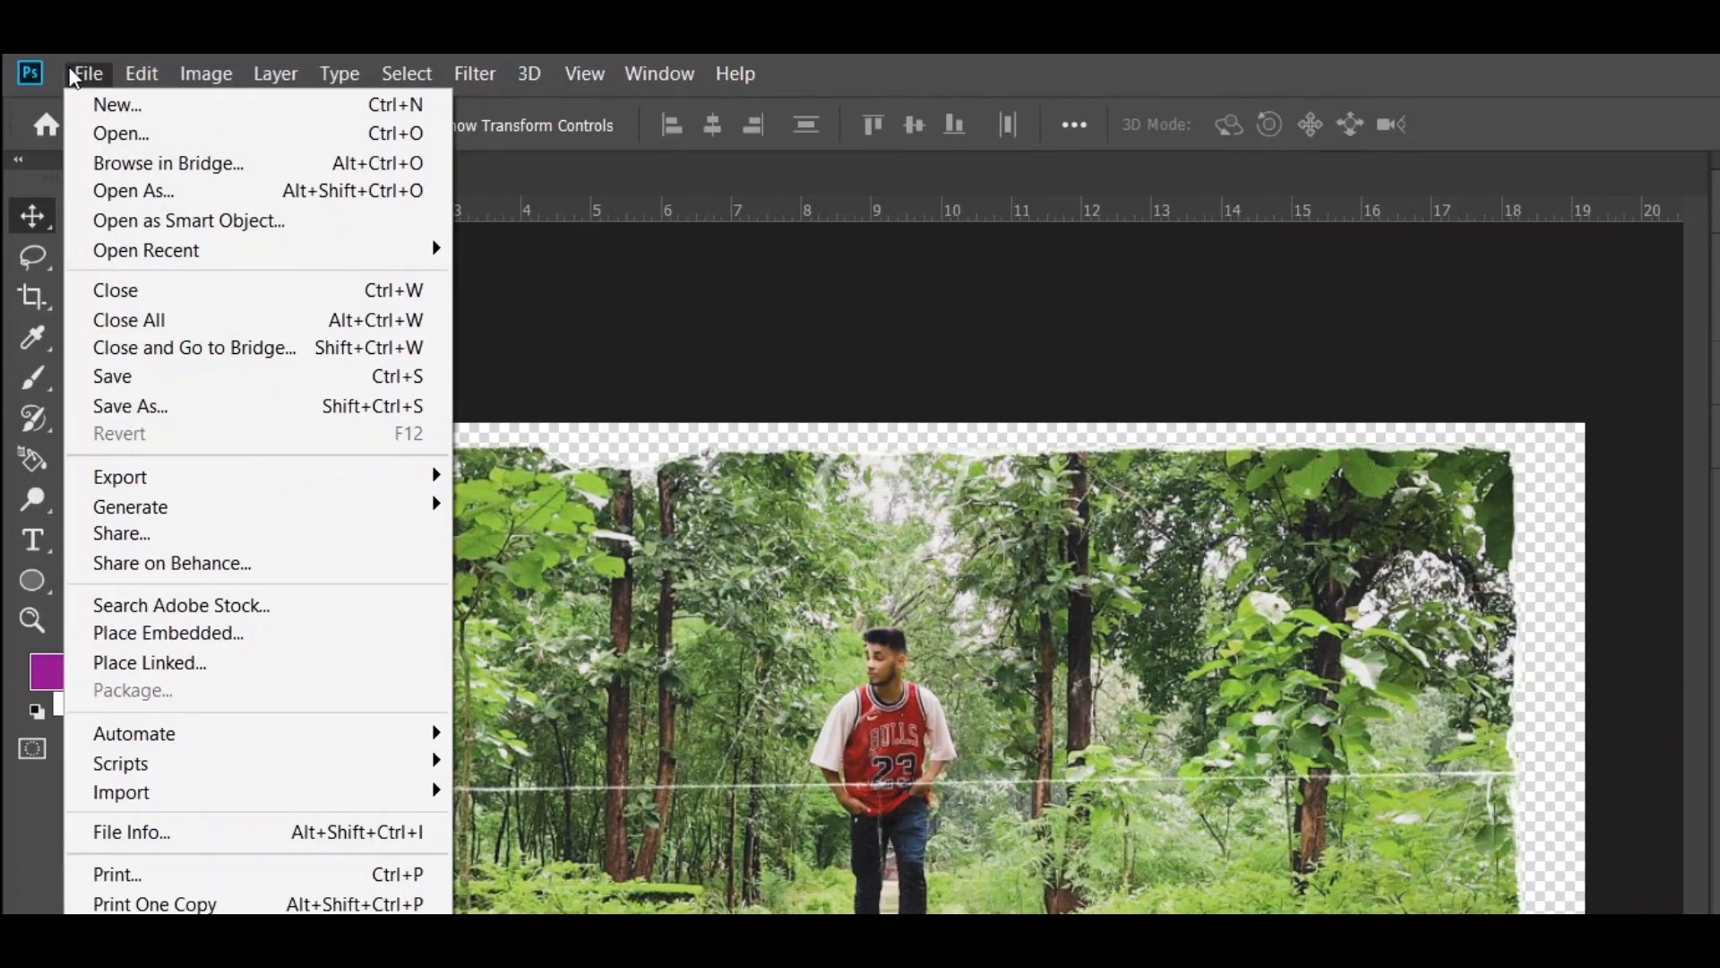
mouse_move(269, 477)
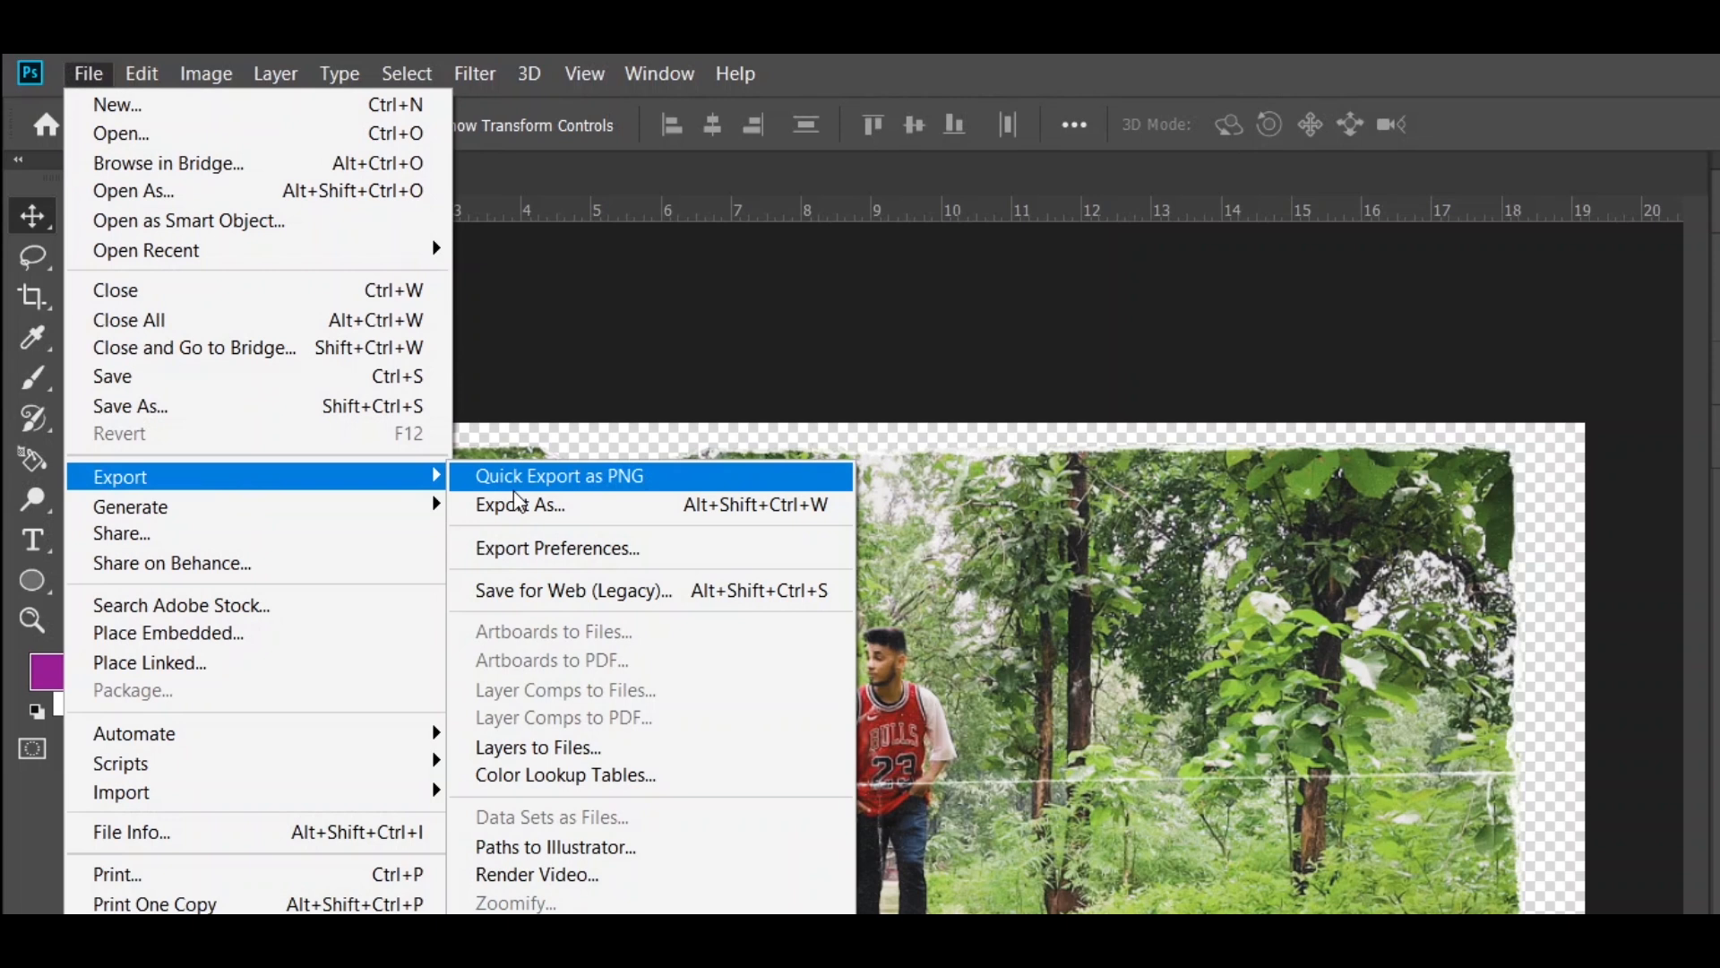
left_click(556, 747)
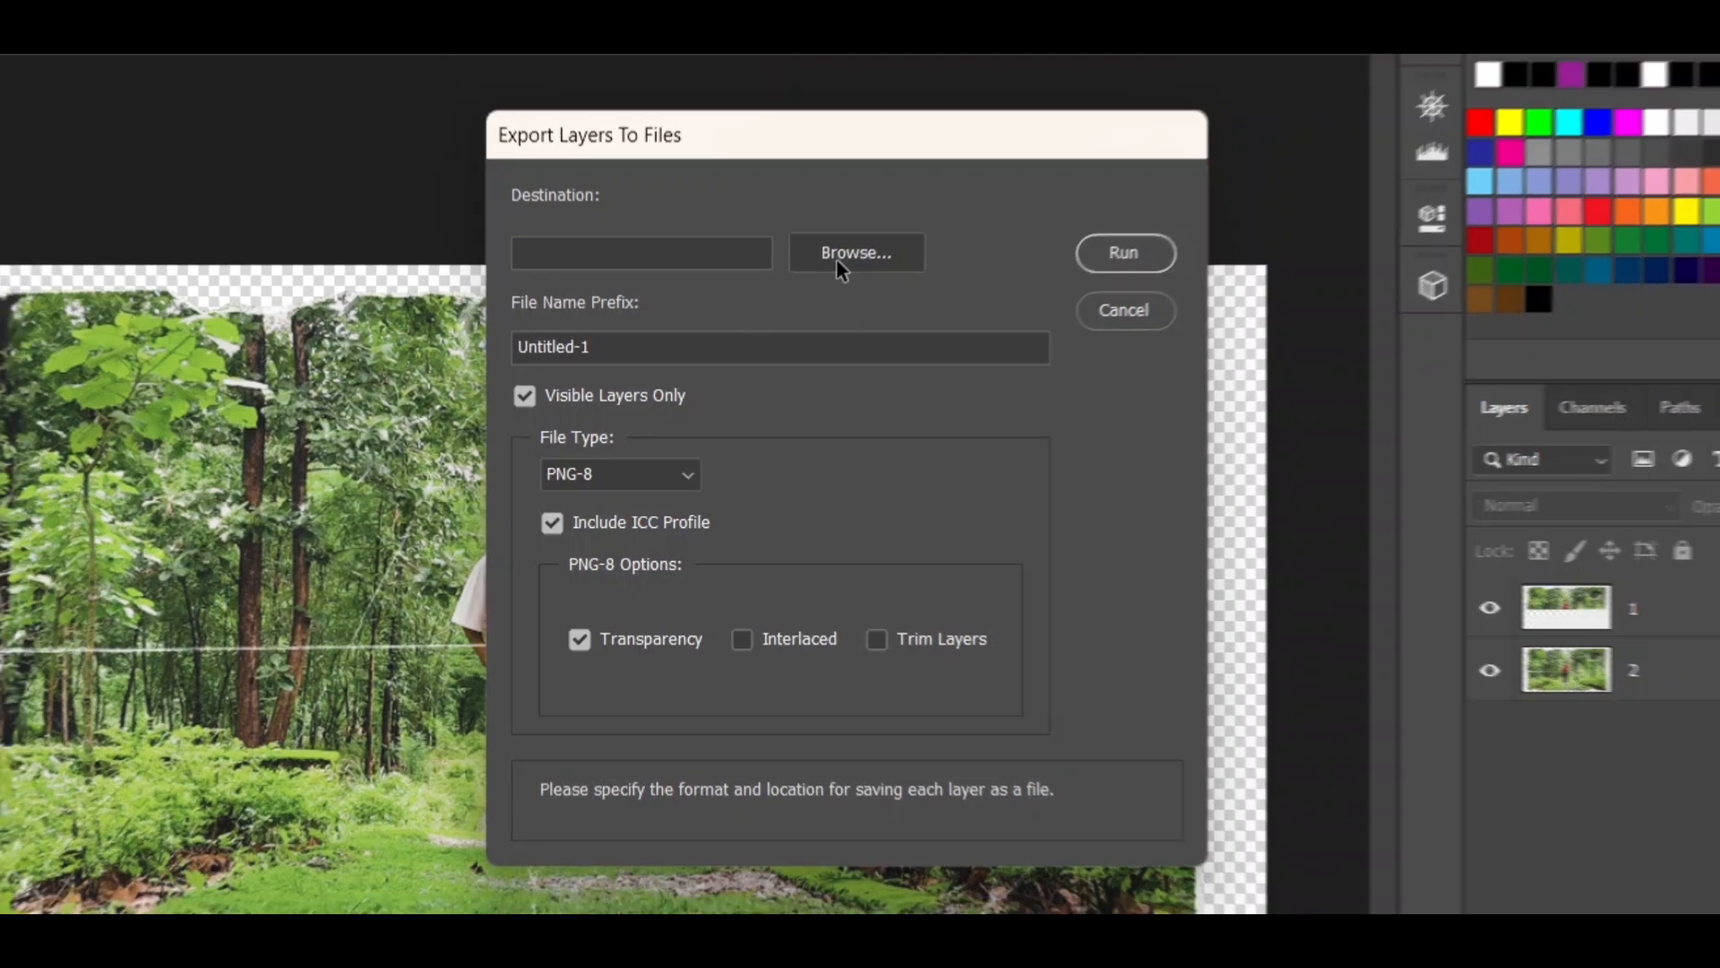
left_click(844, 249)
right_click(842, 586)
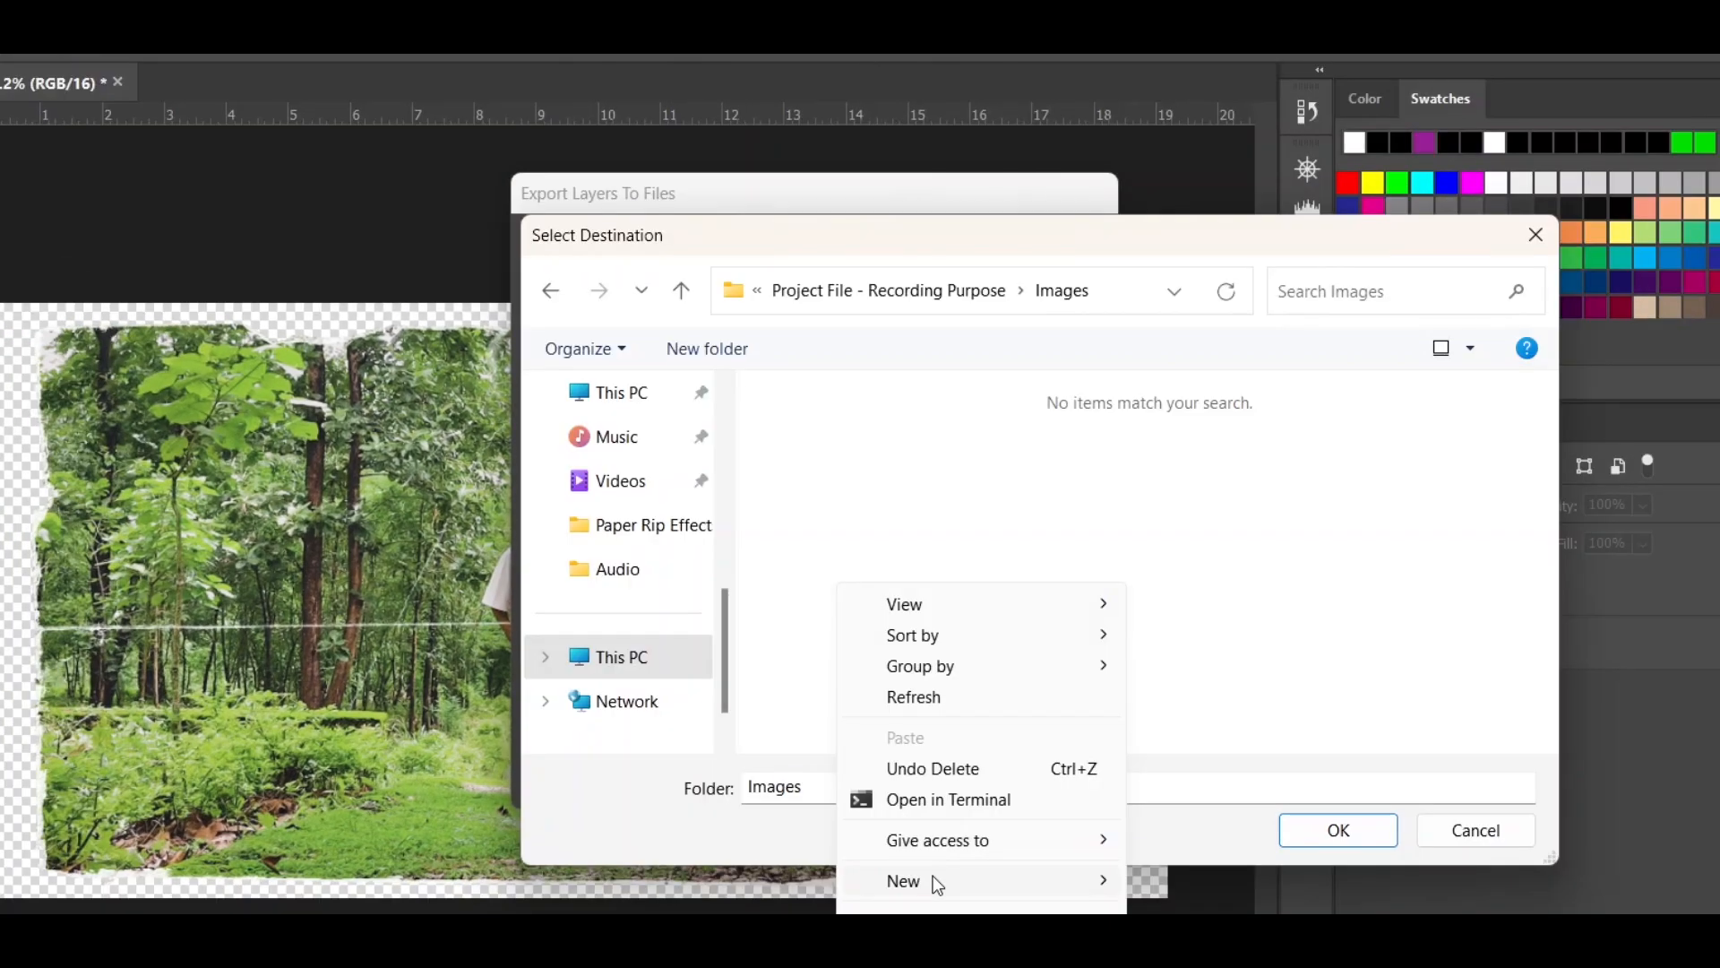
mouse_move(928, 879)
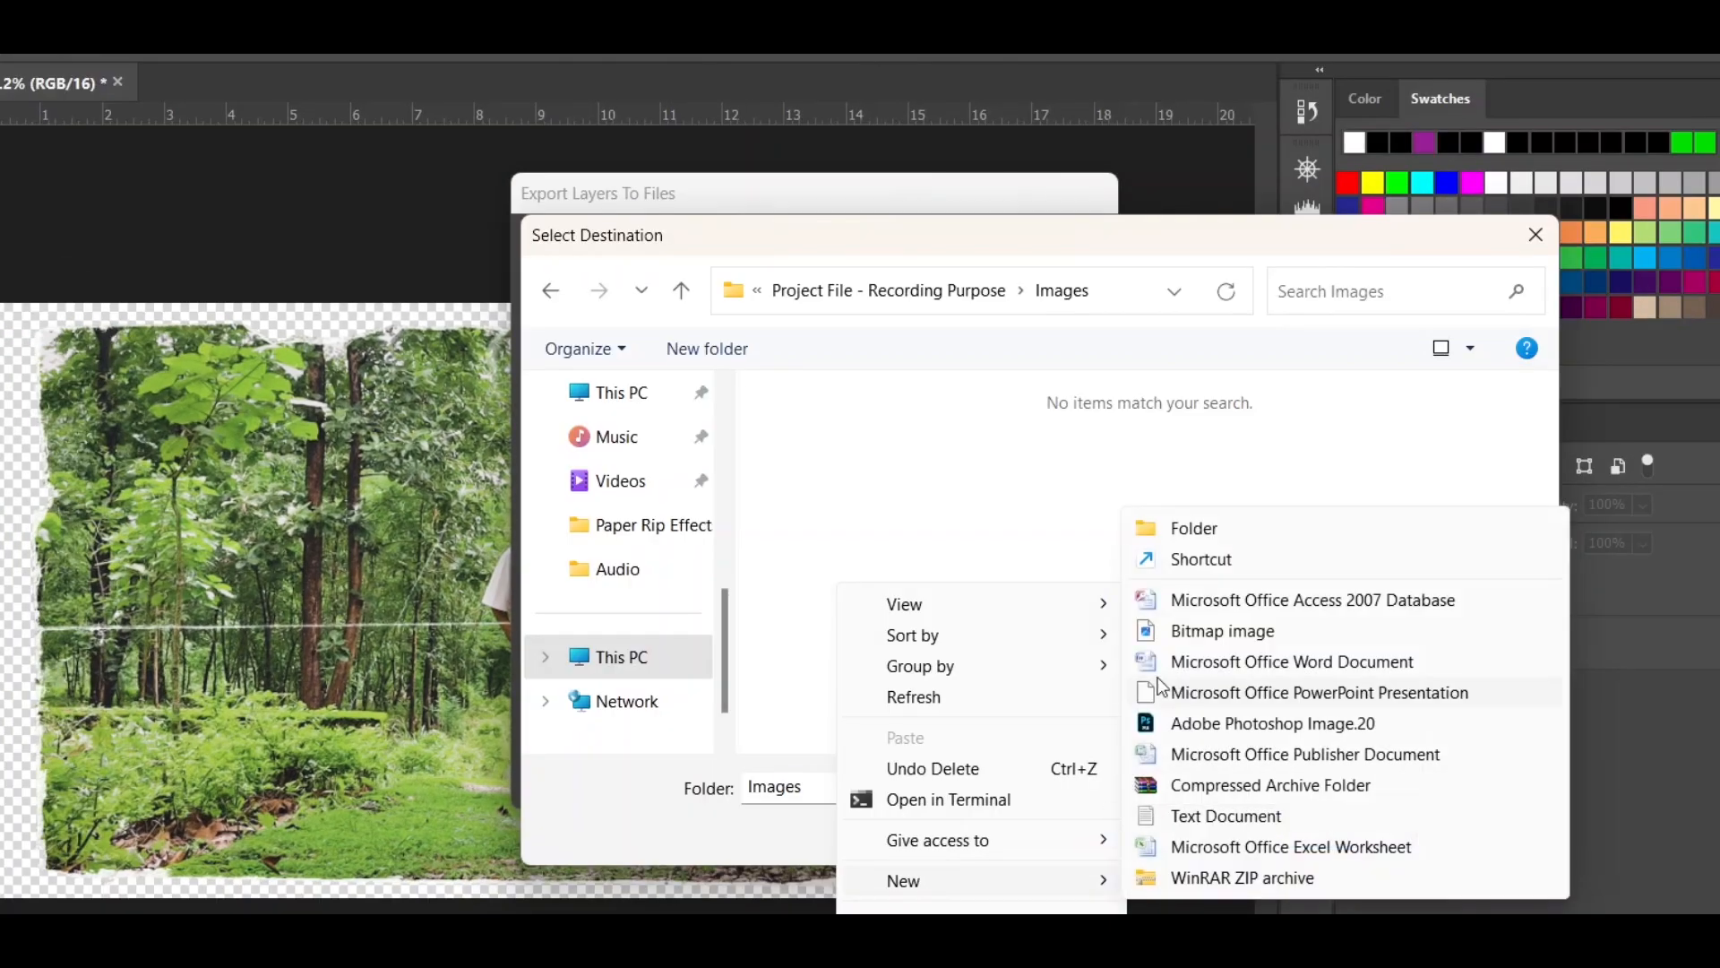
left_click(1163, 536)
type("Image 1")
key("Return")
left_click(1348, 838)
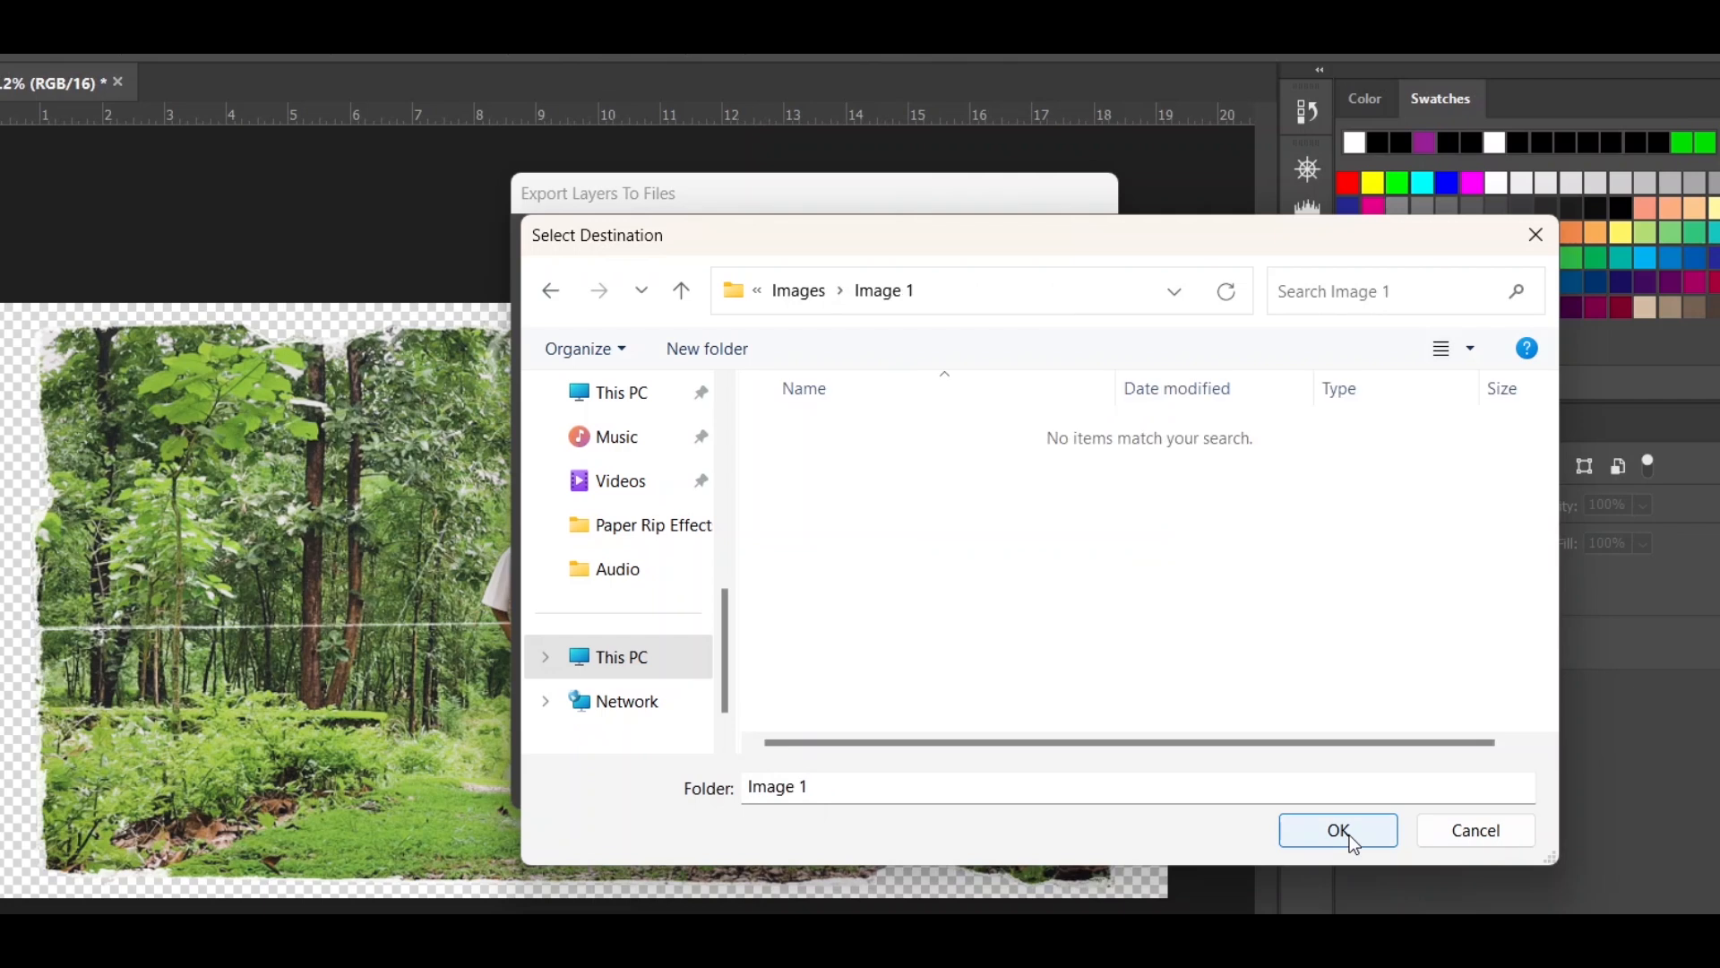
left_click(1349, 838)
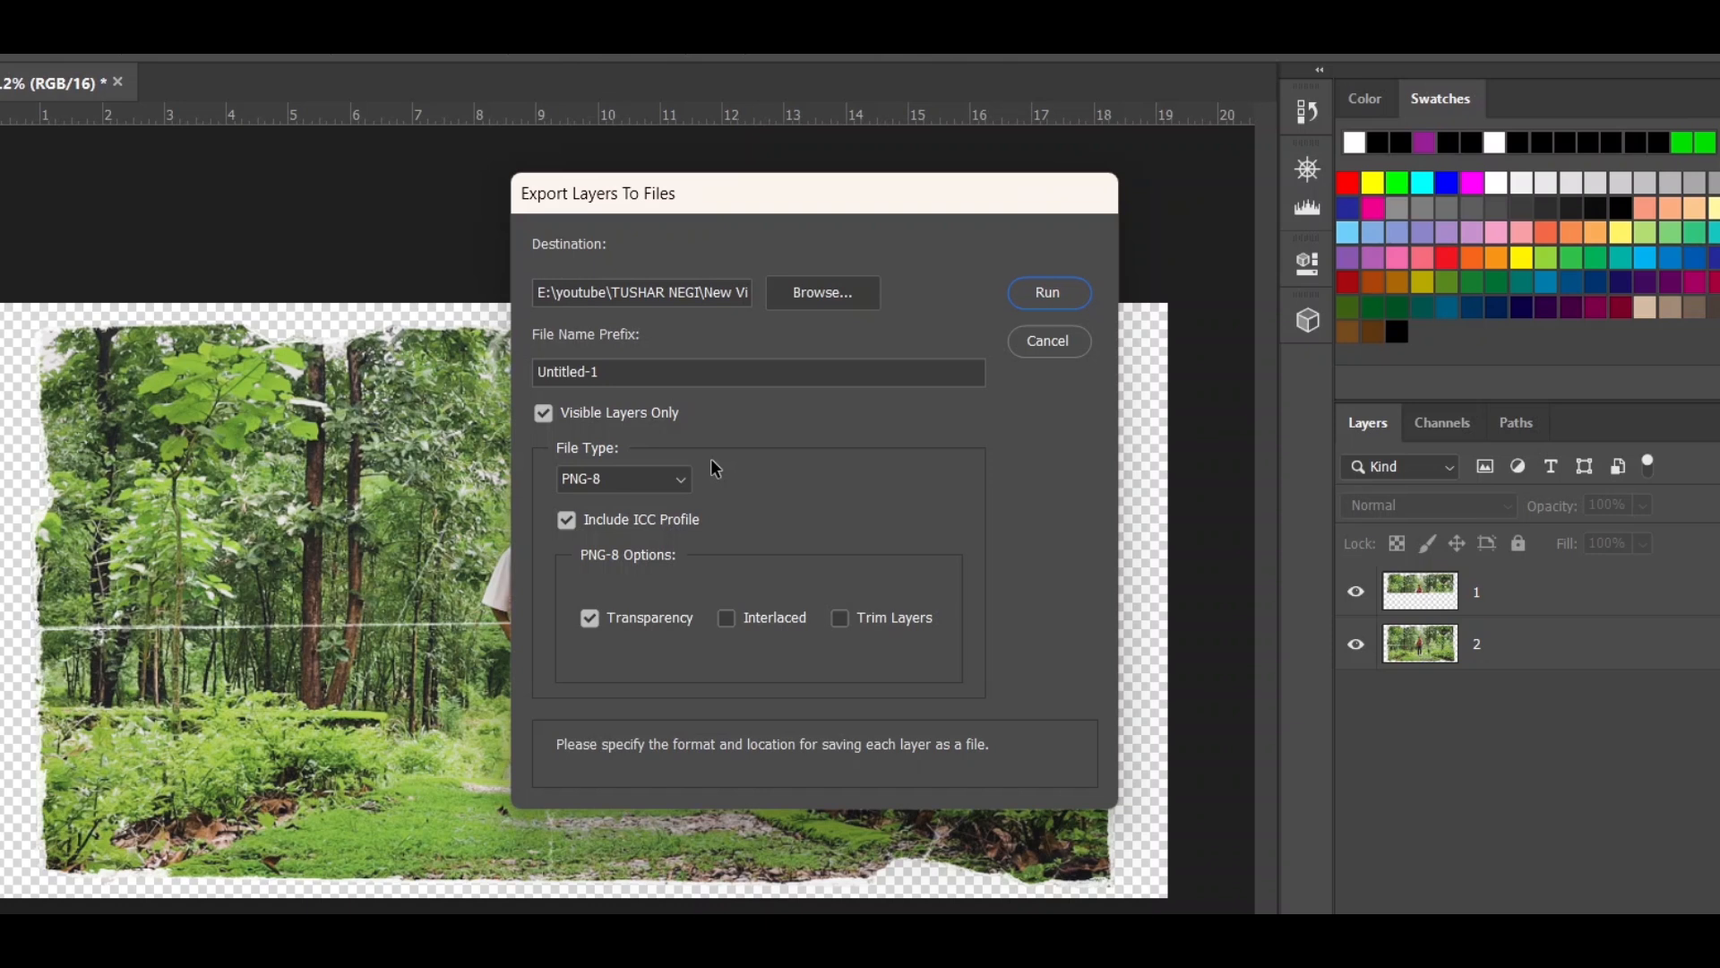
- Keep PNG-8 as the file type and run the layer export
left_click(623, 481)
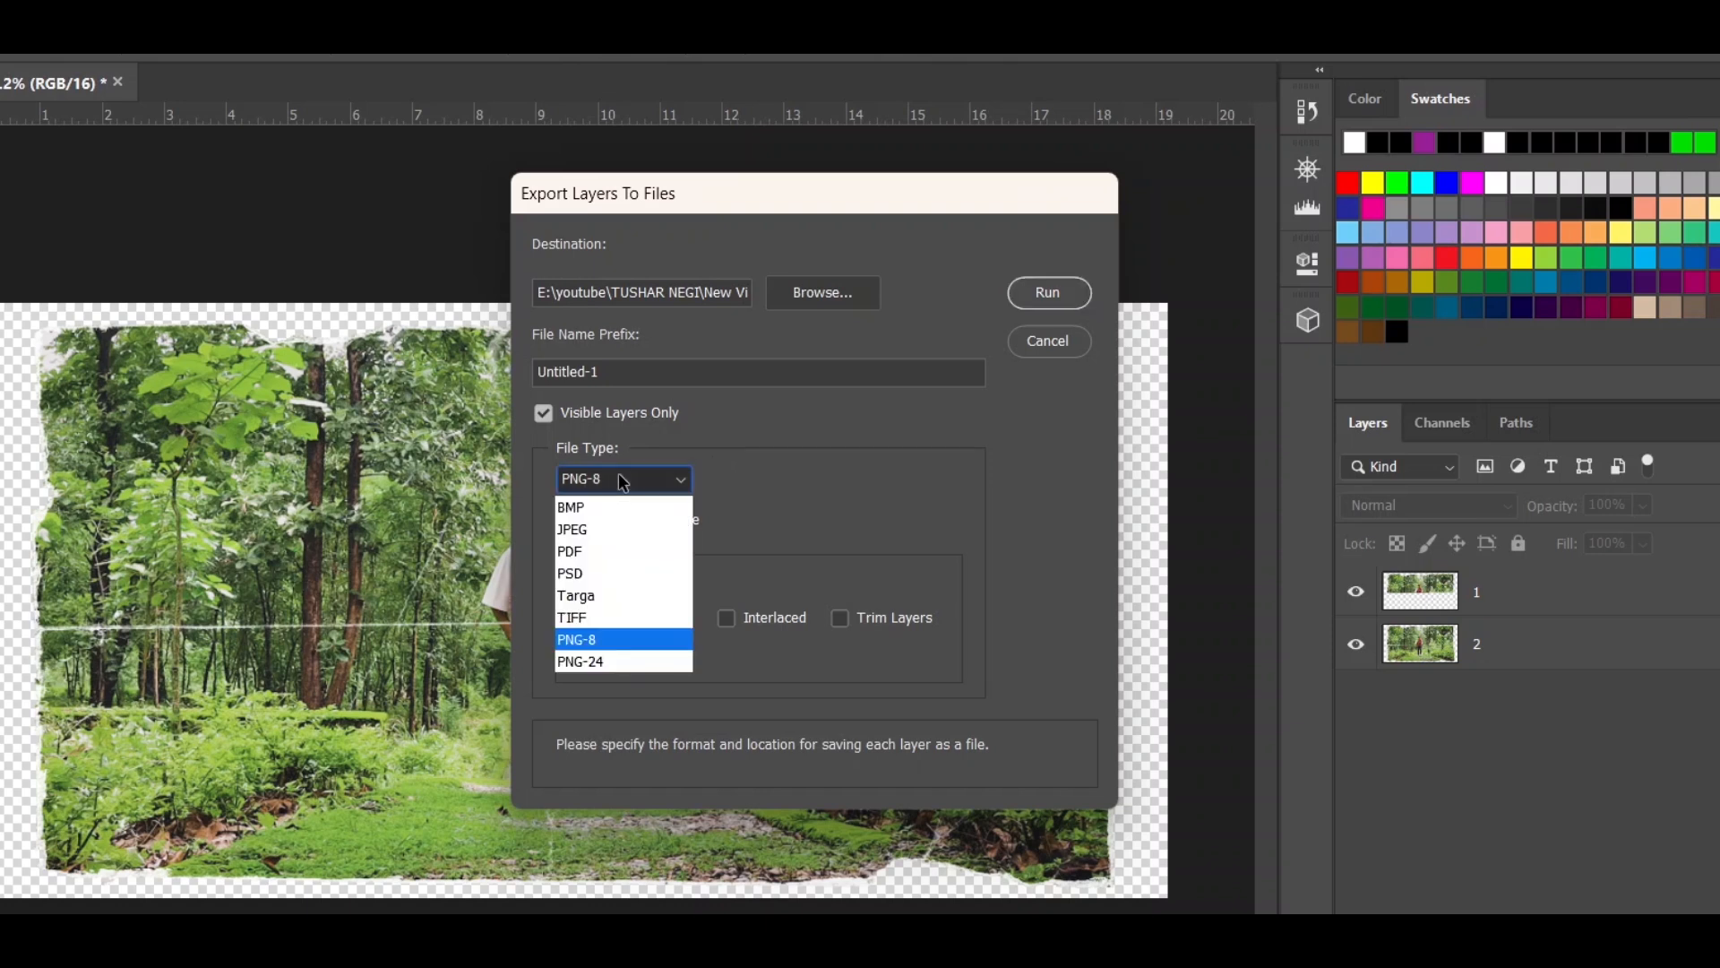
left_click(618, 639)
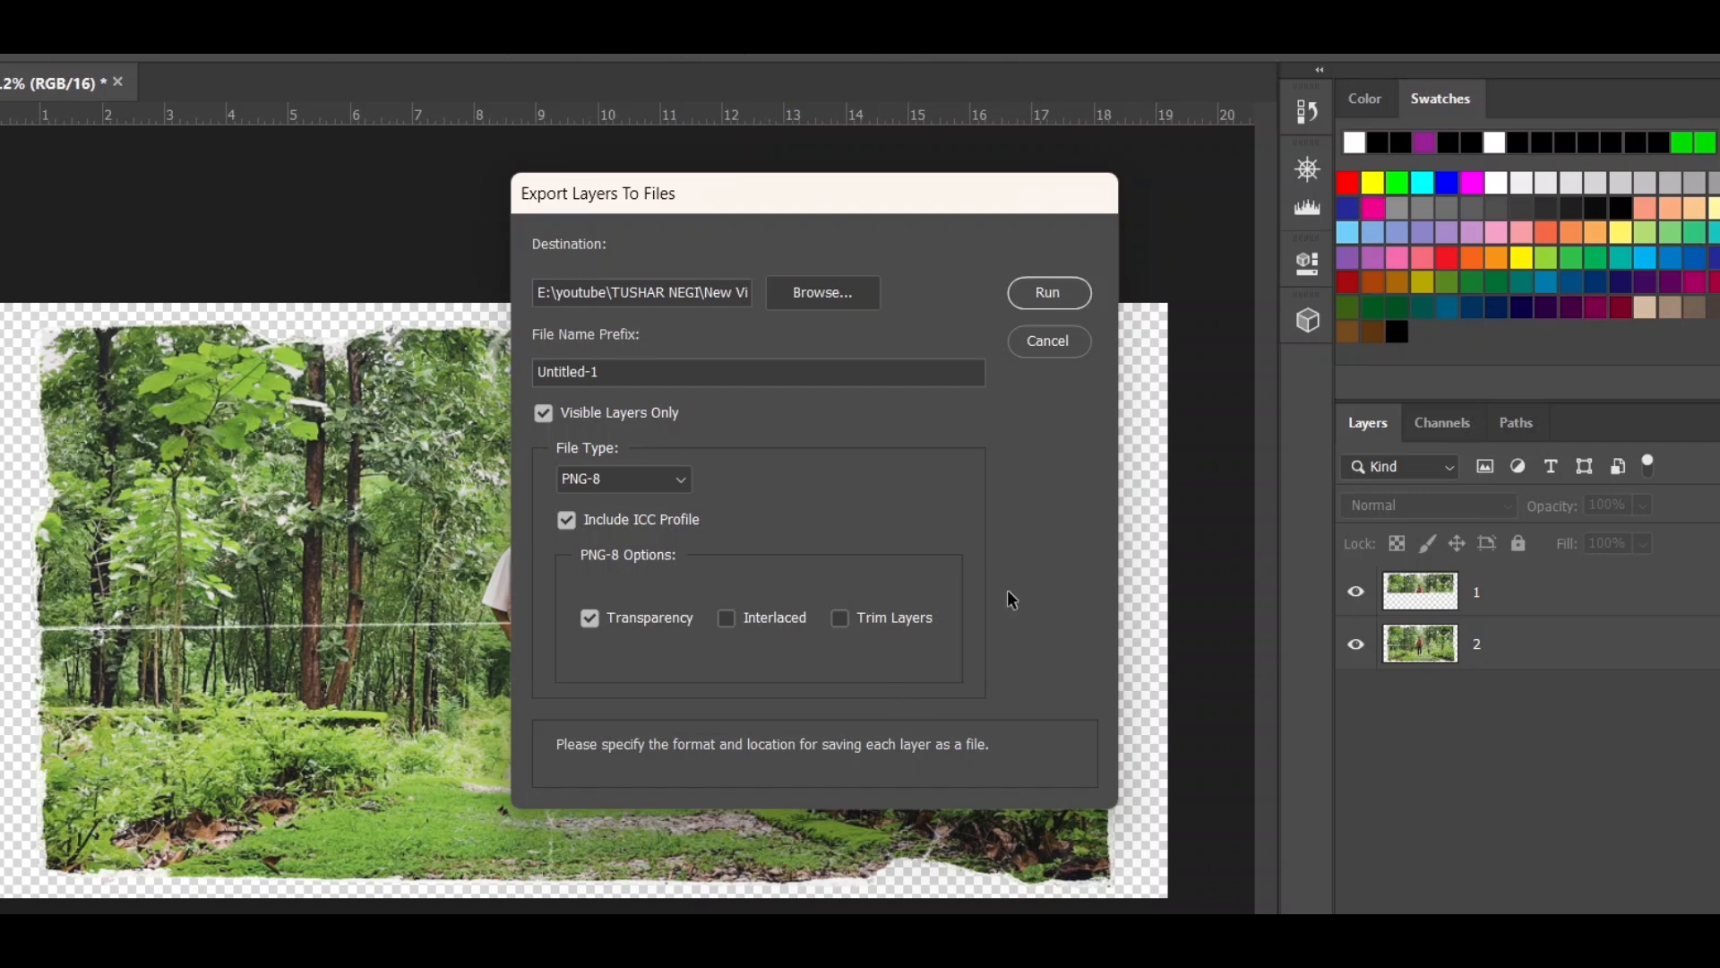
left_click(1046, 294)
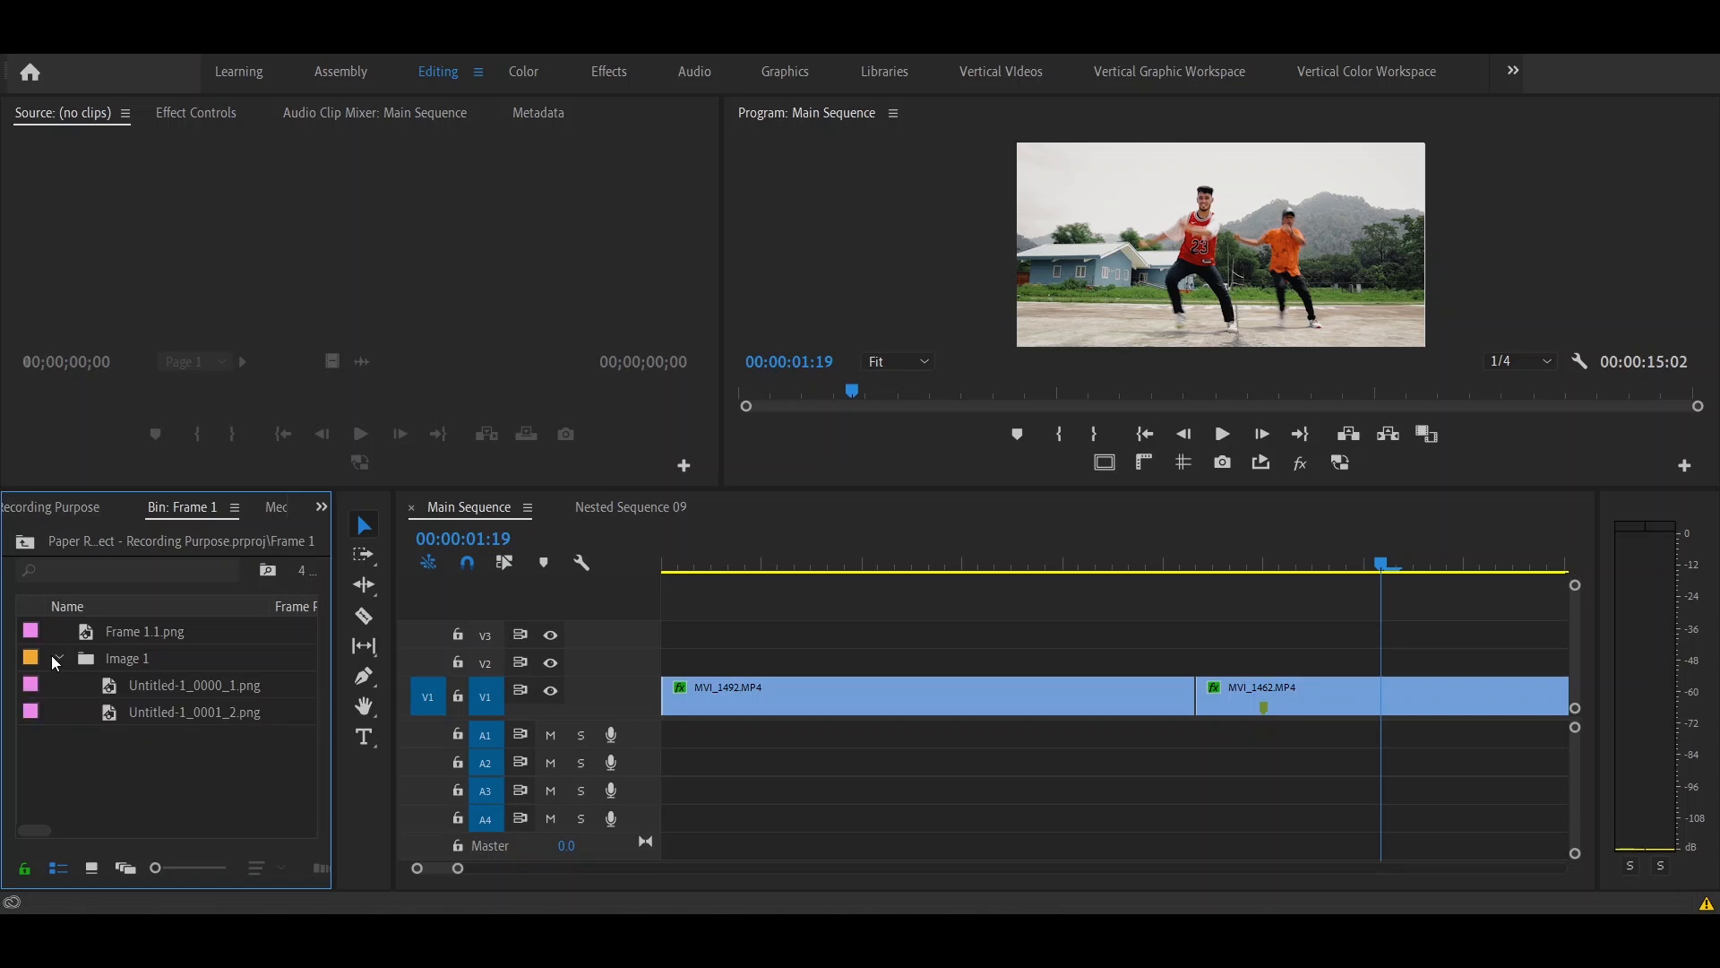
- In Premiere Pro, place Untitled-1_0000_1.png on V2 starting at 00:00:01:03 and trim its end to the marker on MVI_1462.MP4
left_click(130, 707)
left_click_drag(126, 685, 993, 665)
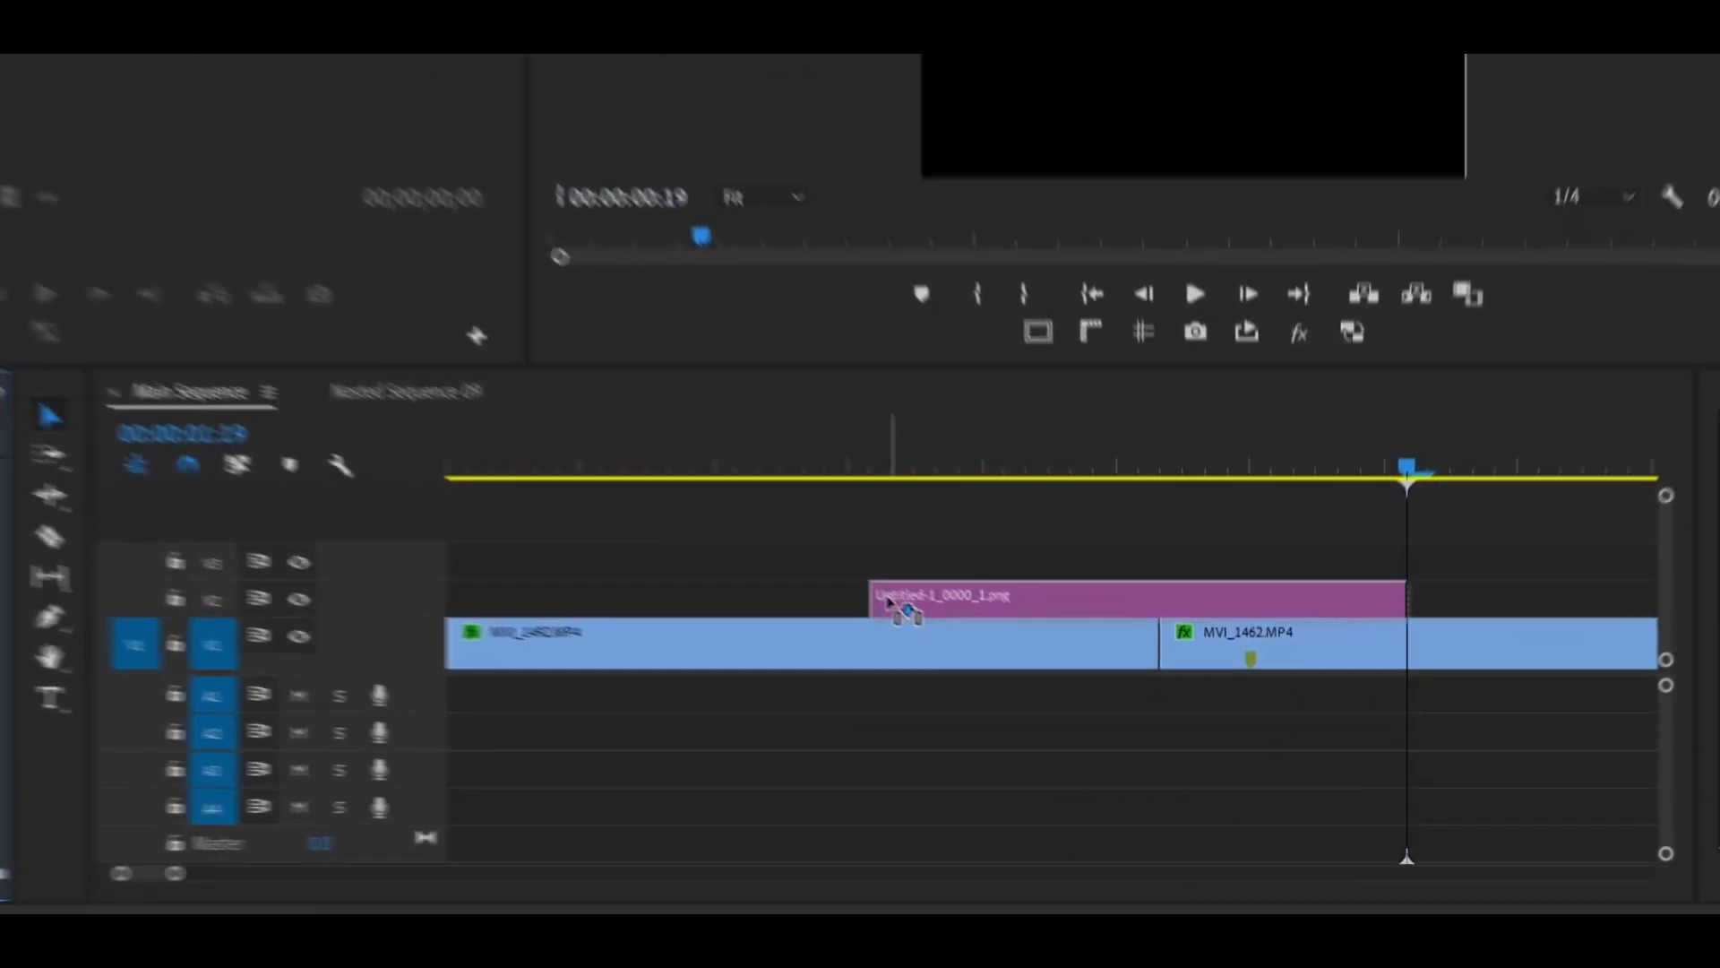
left_click_drag(887, 597, 1050, 596)
left_click(886, 595)
key("Up")
key("shift+Left")
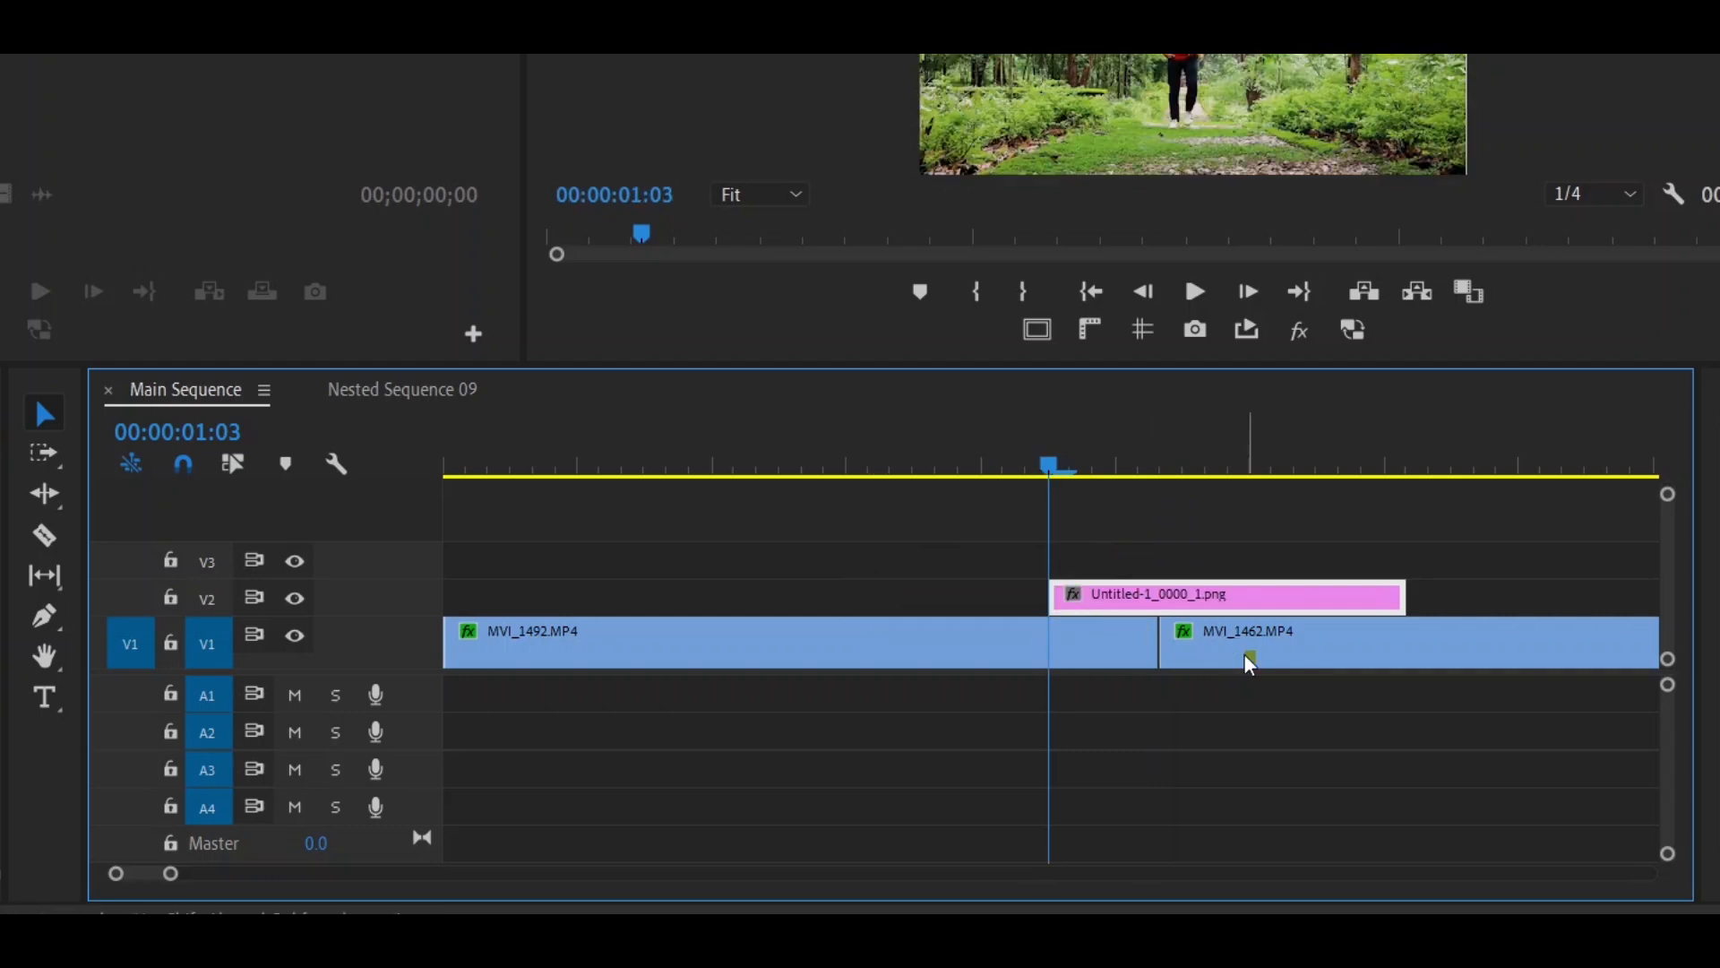
key("Down")
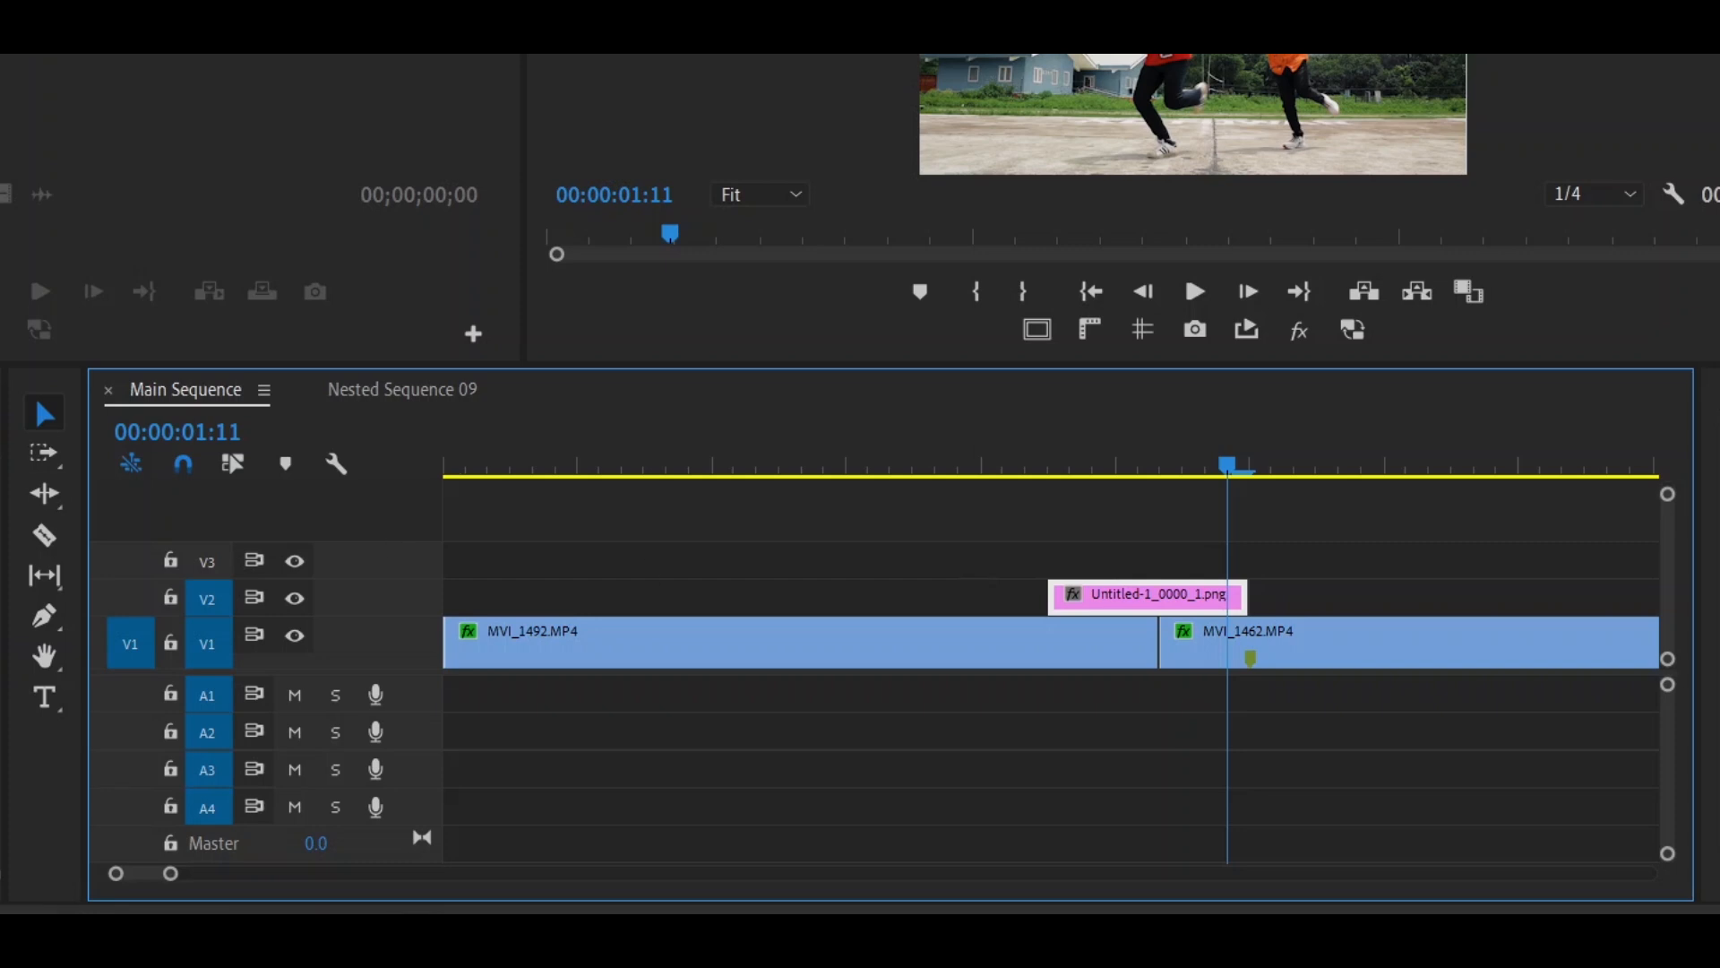
- Place Untitled-1_0001_2.png on V3 starting at 00:00:01:06, trim it to end with the V2 clip, and preview the sequence
left_click_drag(0, 761, 1130, 567)
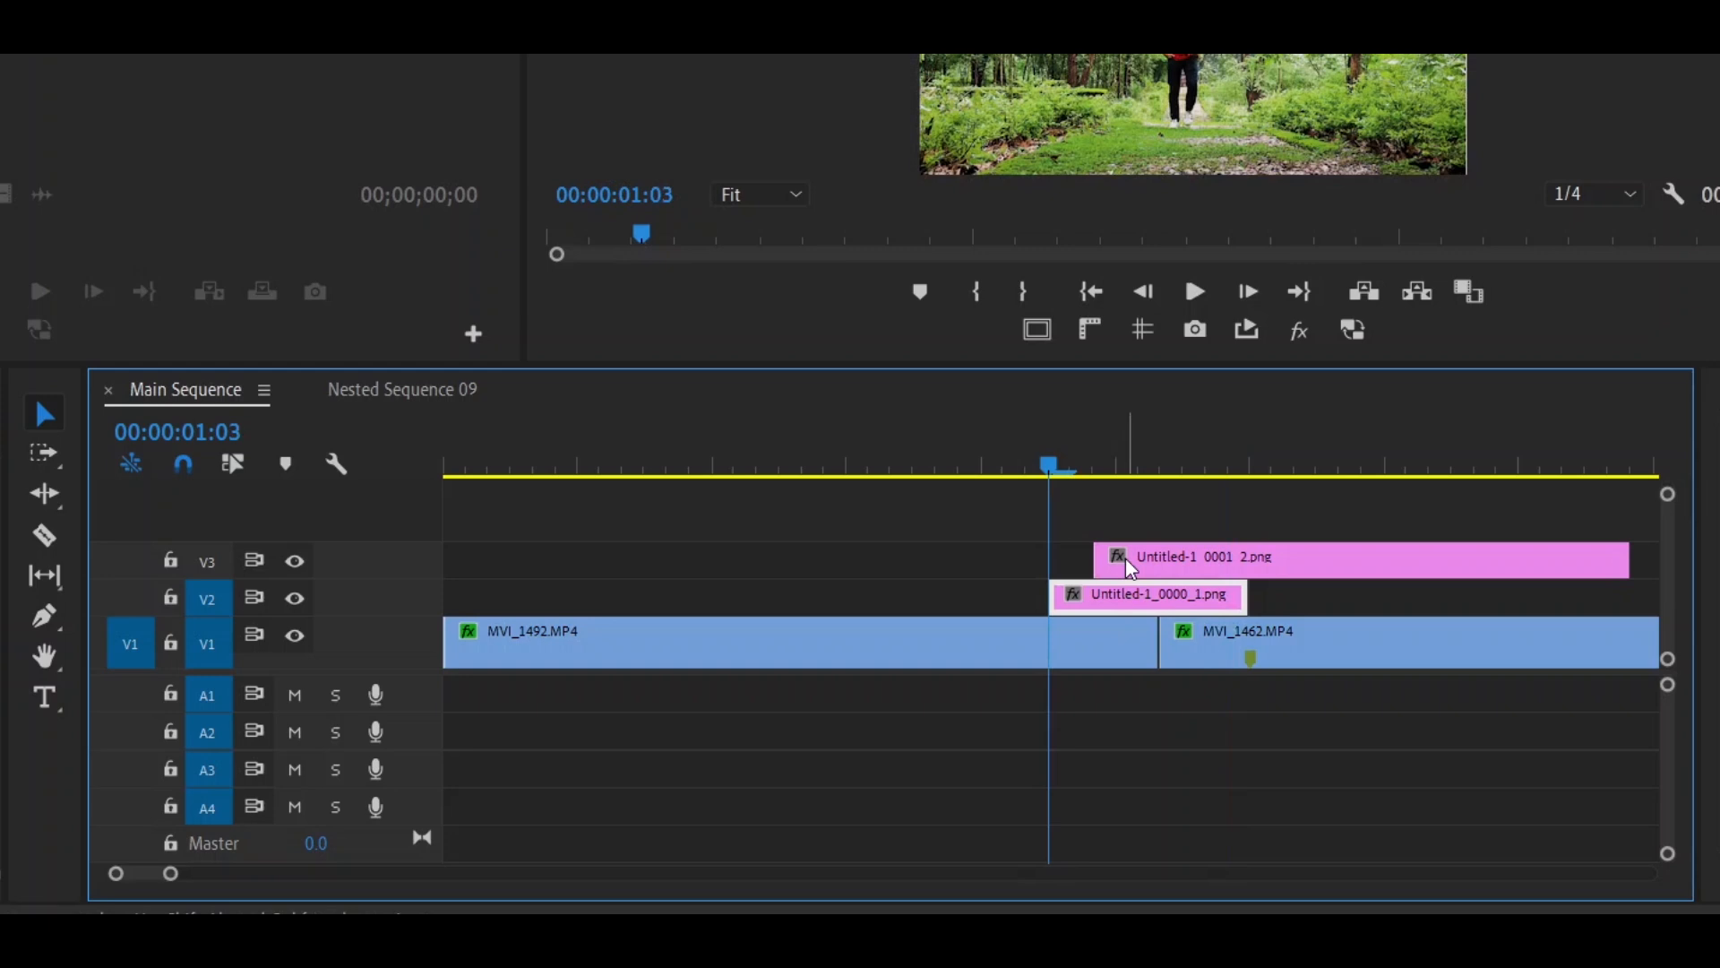
key("Right")
key("Right")
key("Right")
left_click_drag(1129, 568, 1142, 566)
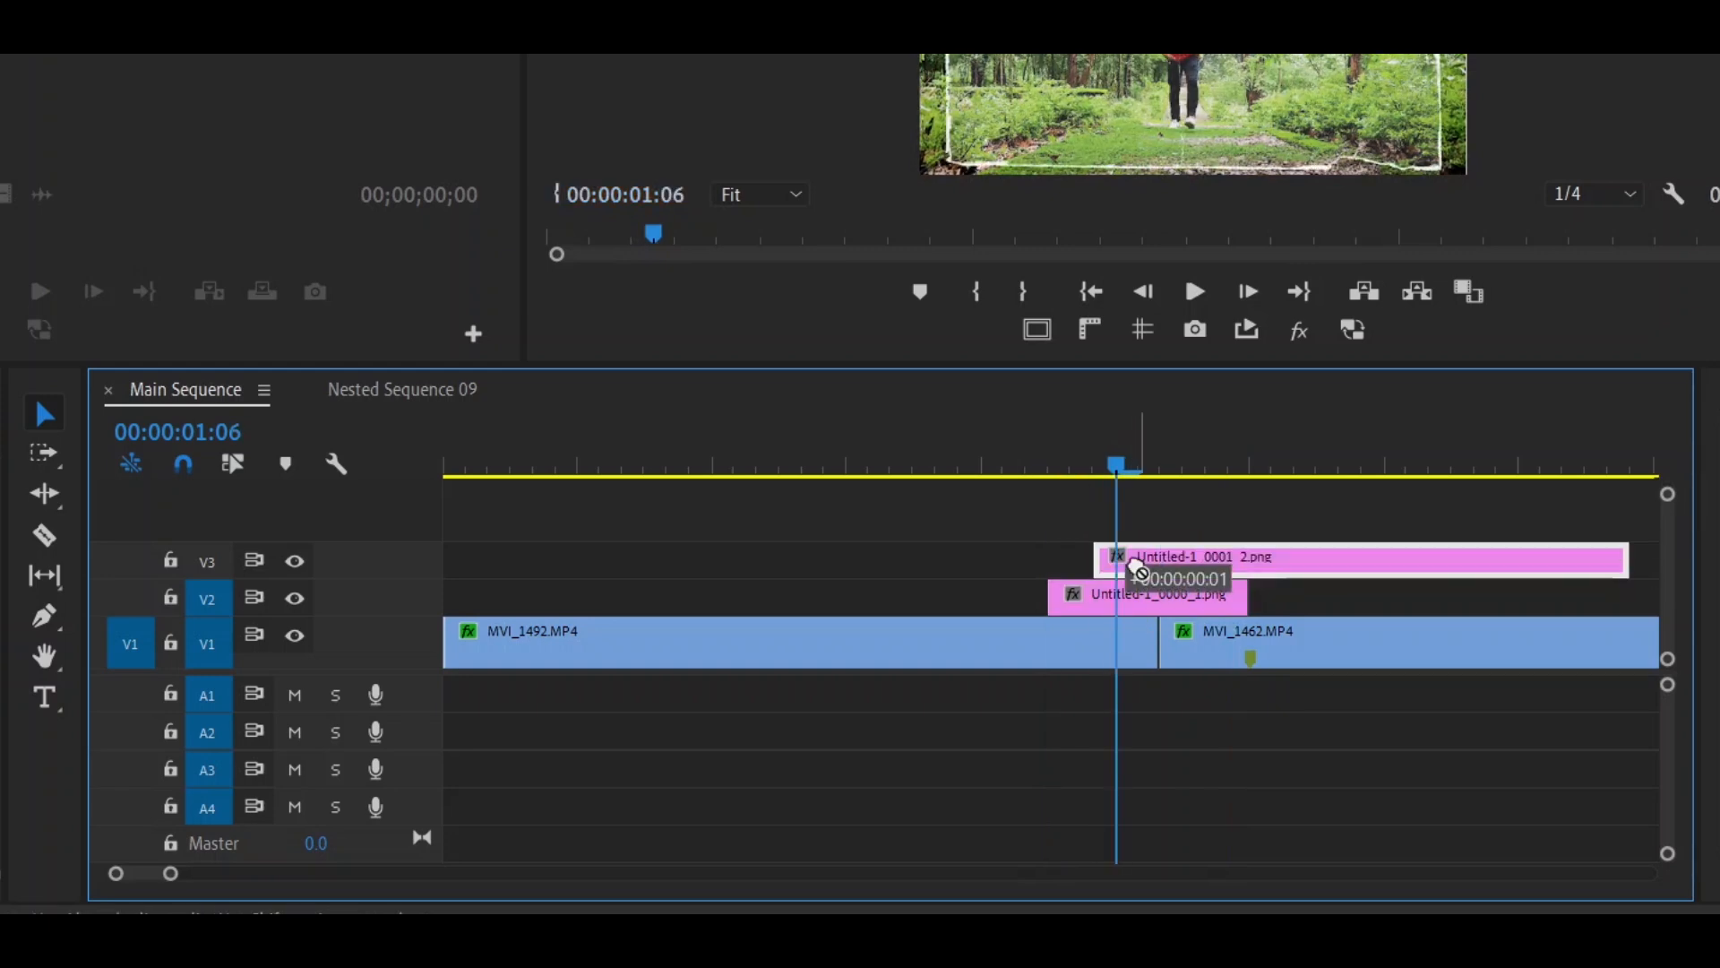
left_click_drag(1647, 561, 1259, 512)
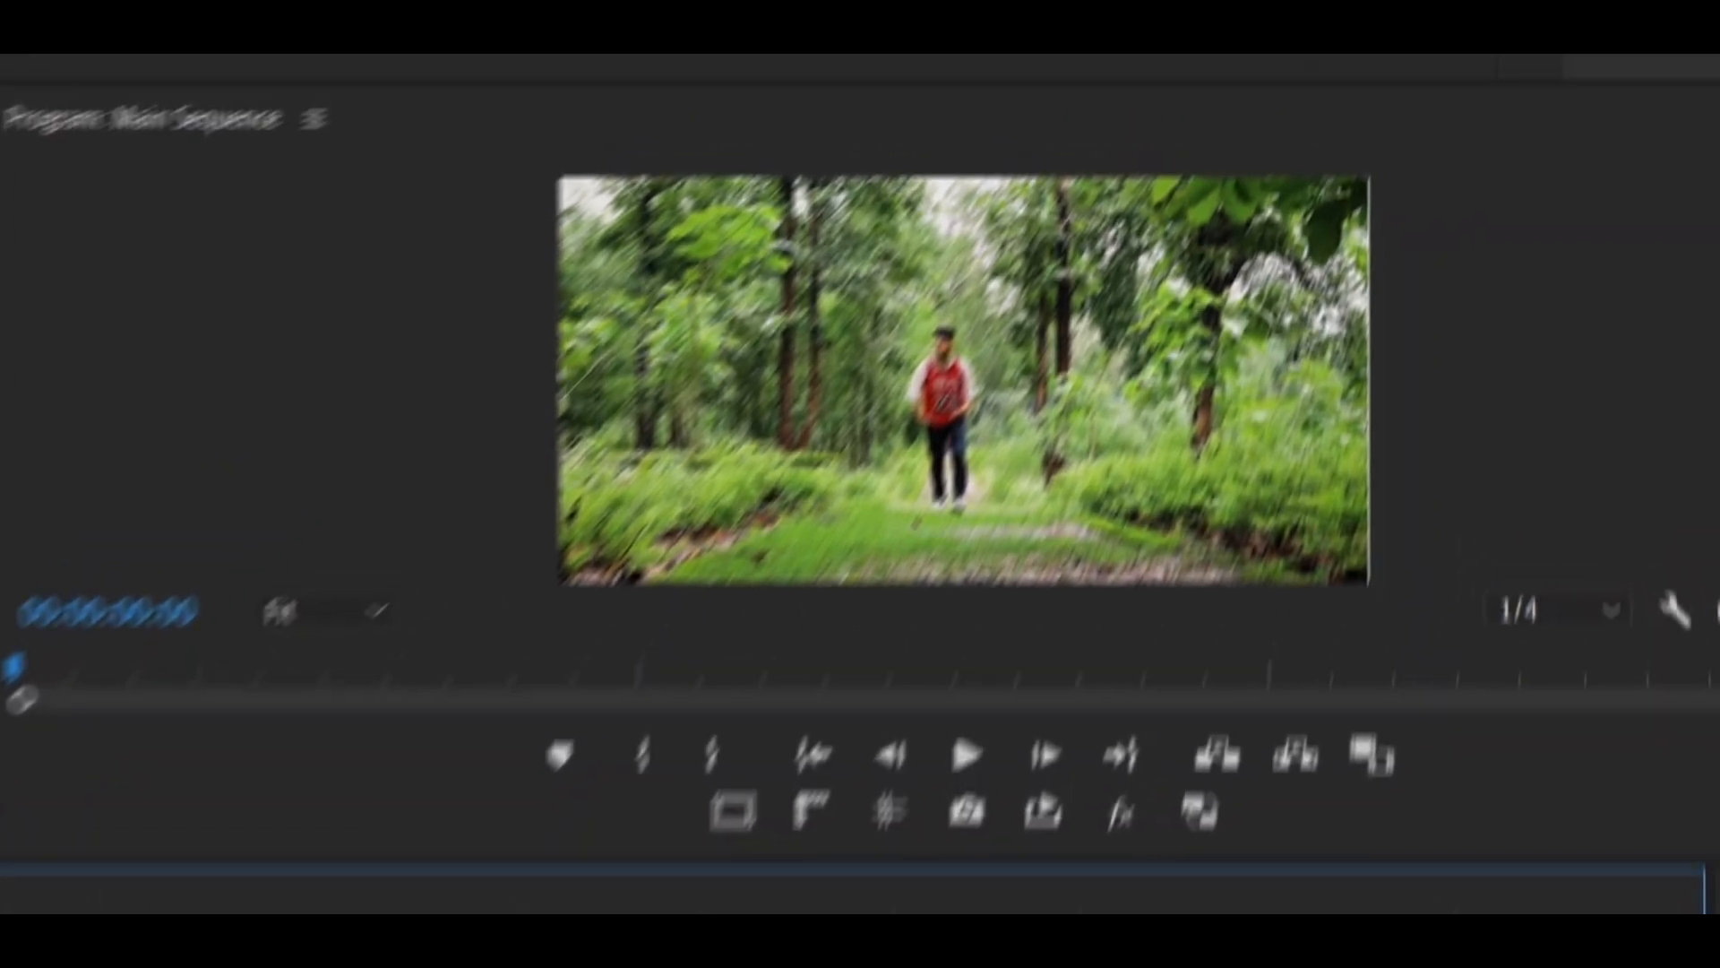
key("space")
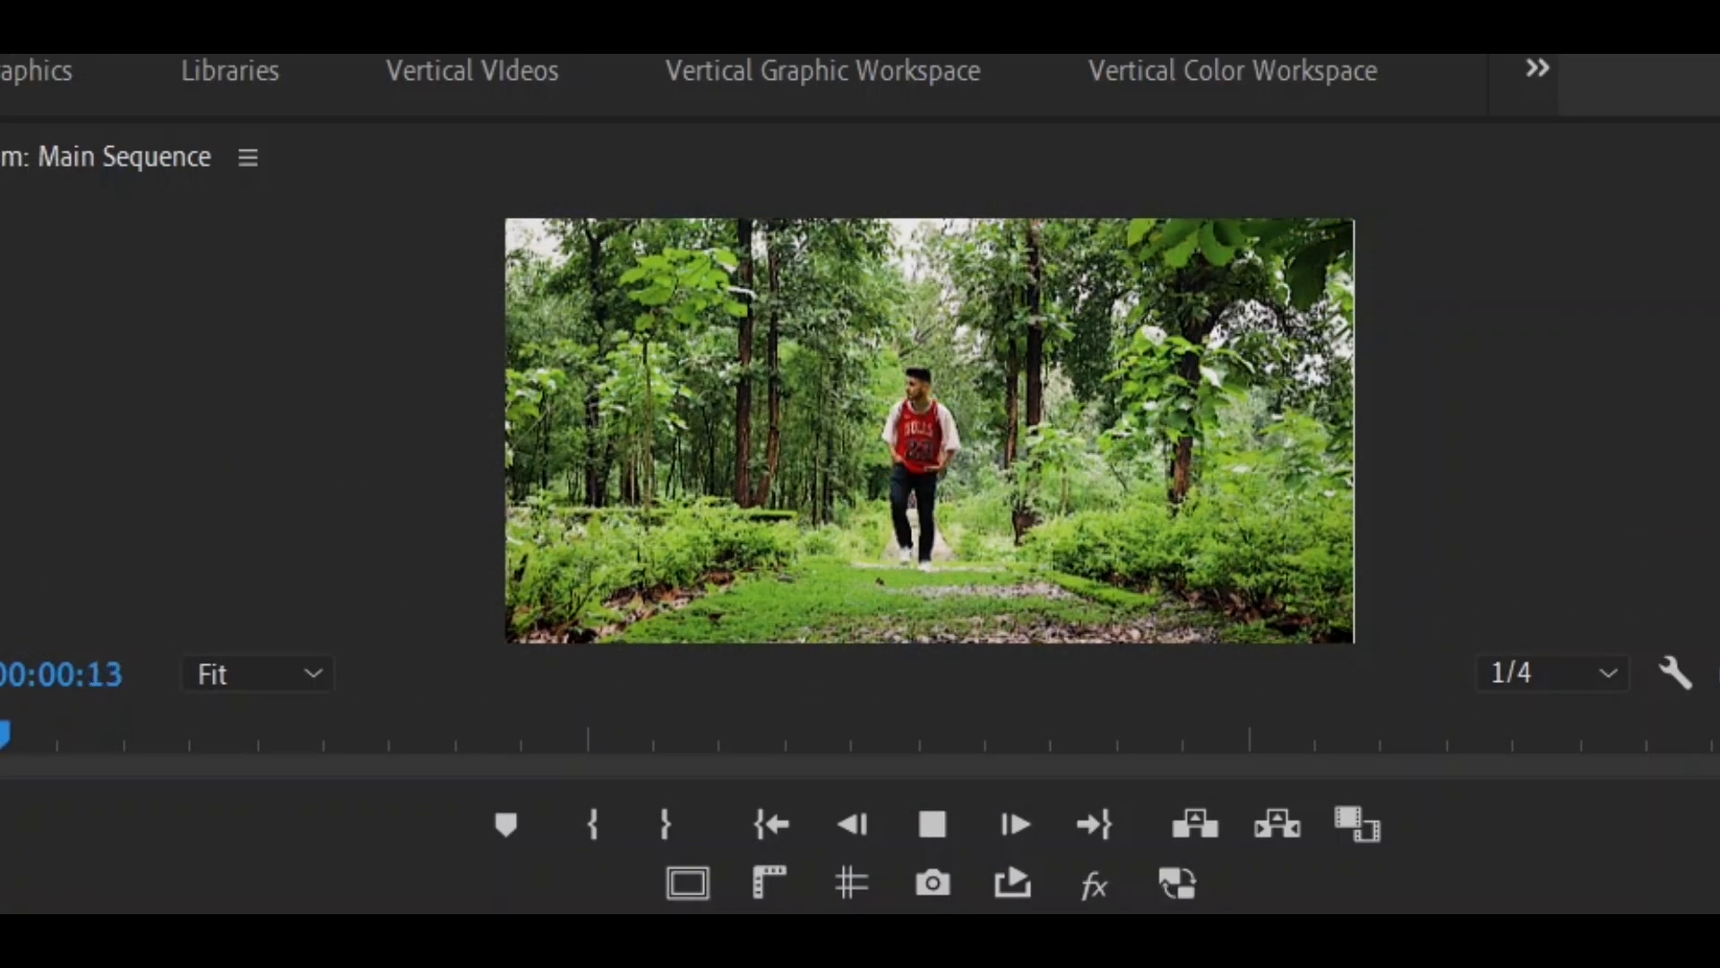
key("space")
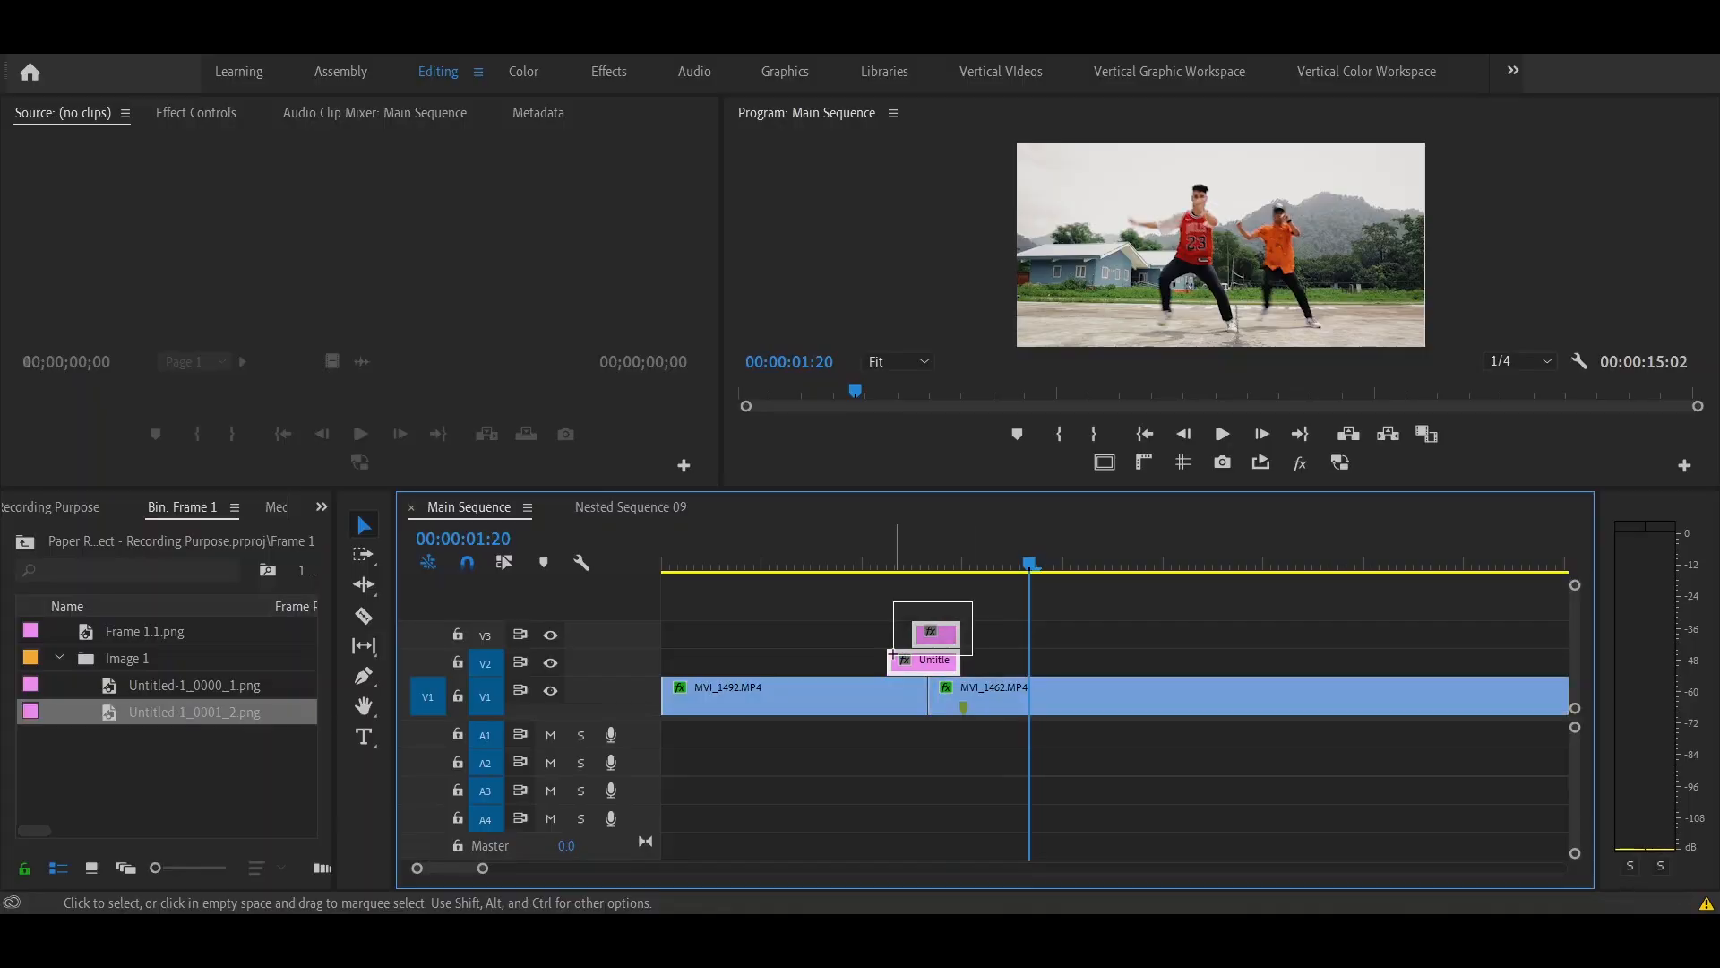
- Select both PNG clips on V2 and V3 and nest them with the default name
left_click_drag(894, 654, 894, 655)
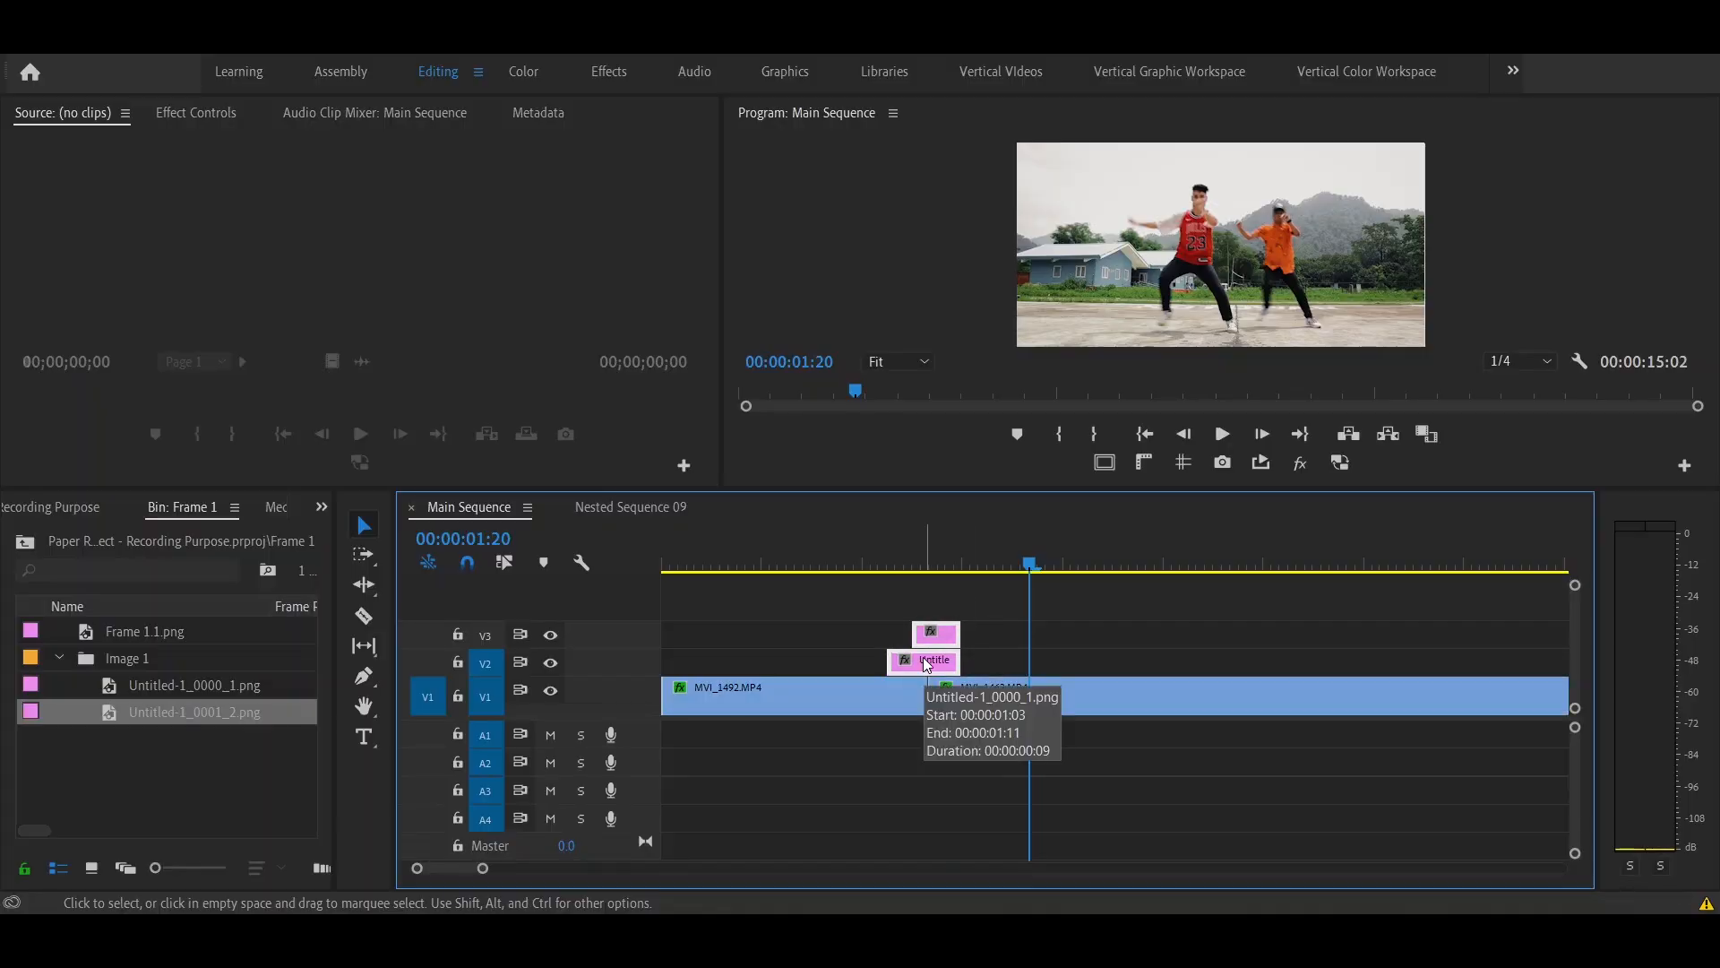
right_click(926, 664)
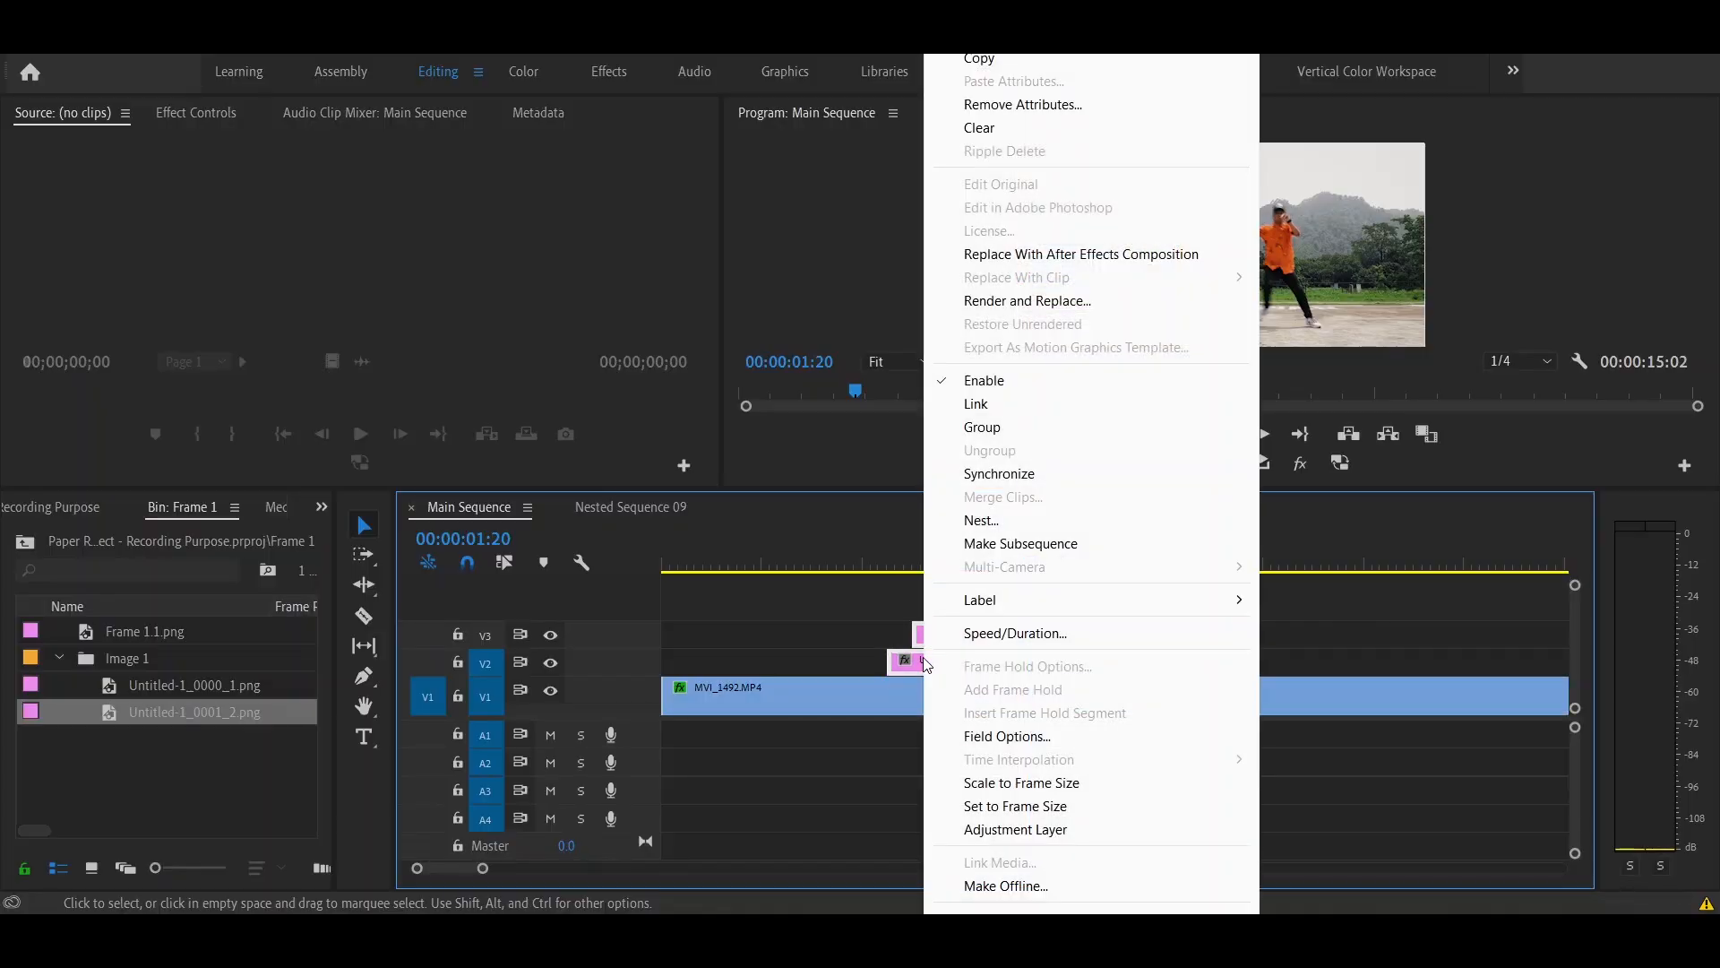
left_click(974, 530)
key("Return")
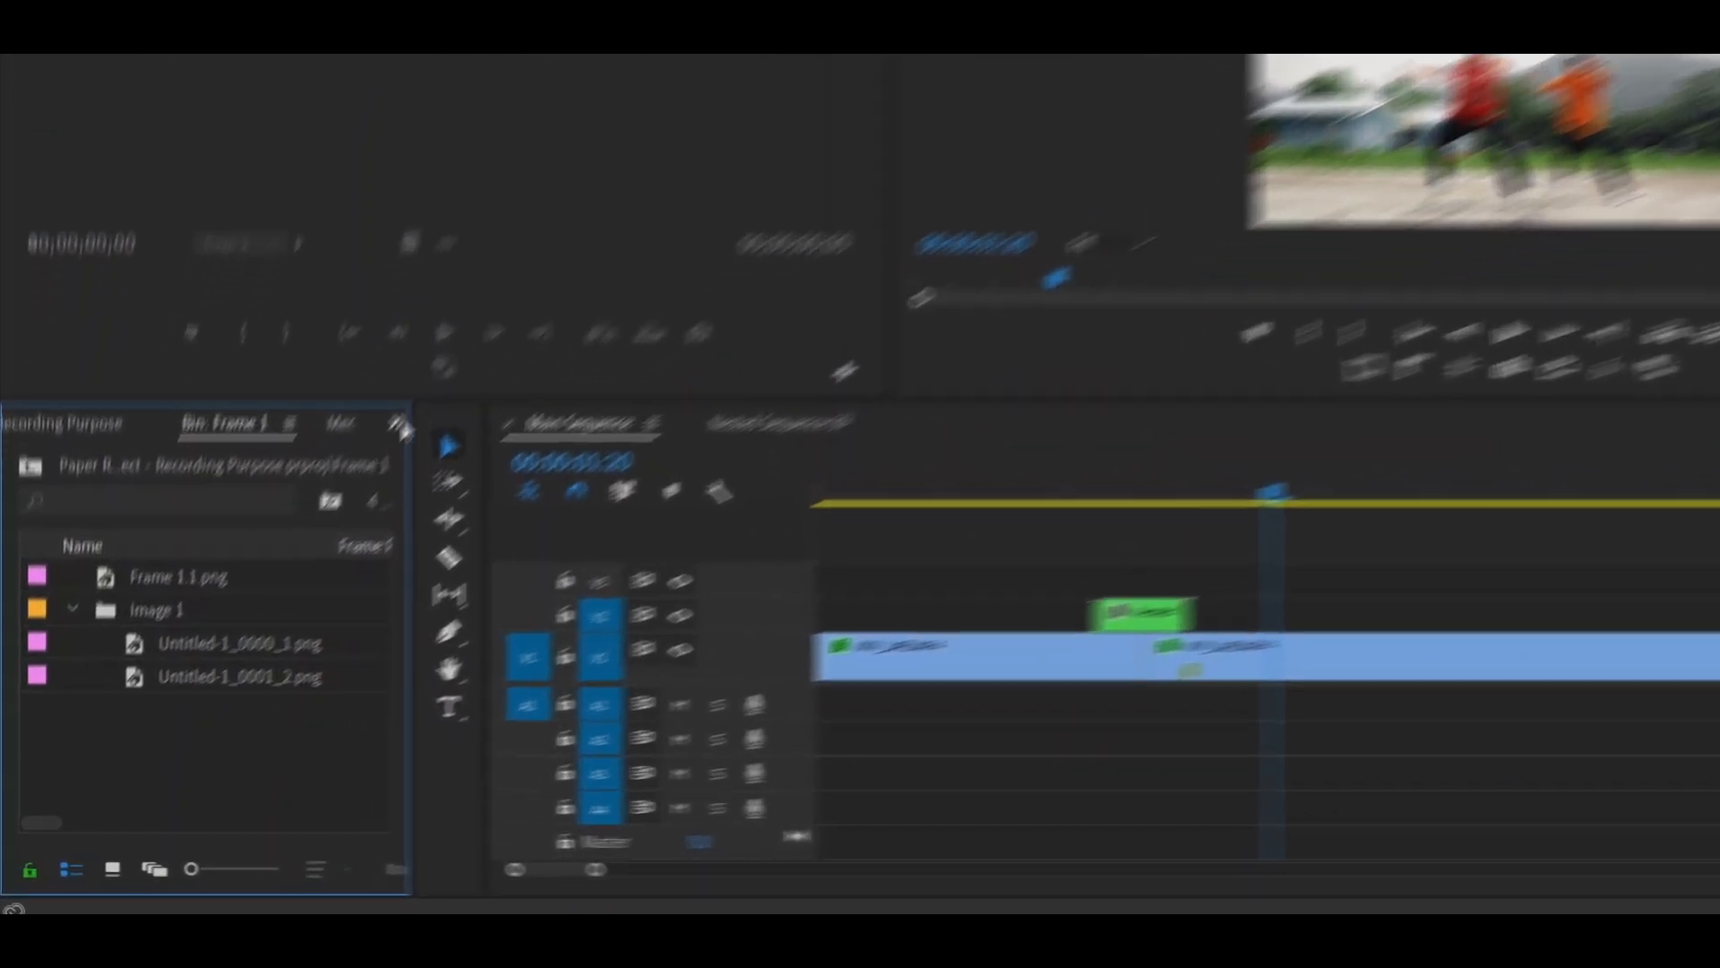
- Find the Brightness & Contrast effect by searching for "brigh" and apply it to the nested clip on V2
left_click(400, 427)
left_click(488, 599)
type("br")
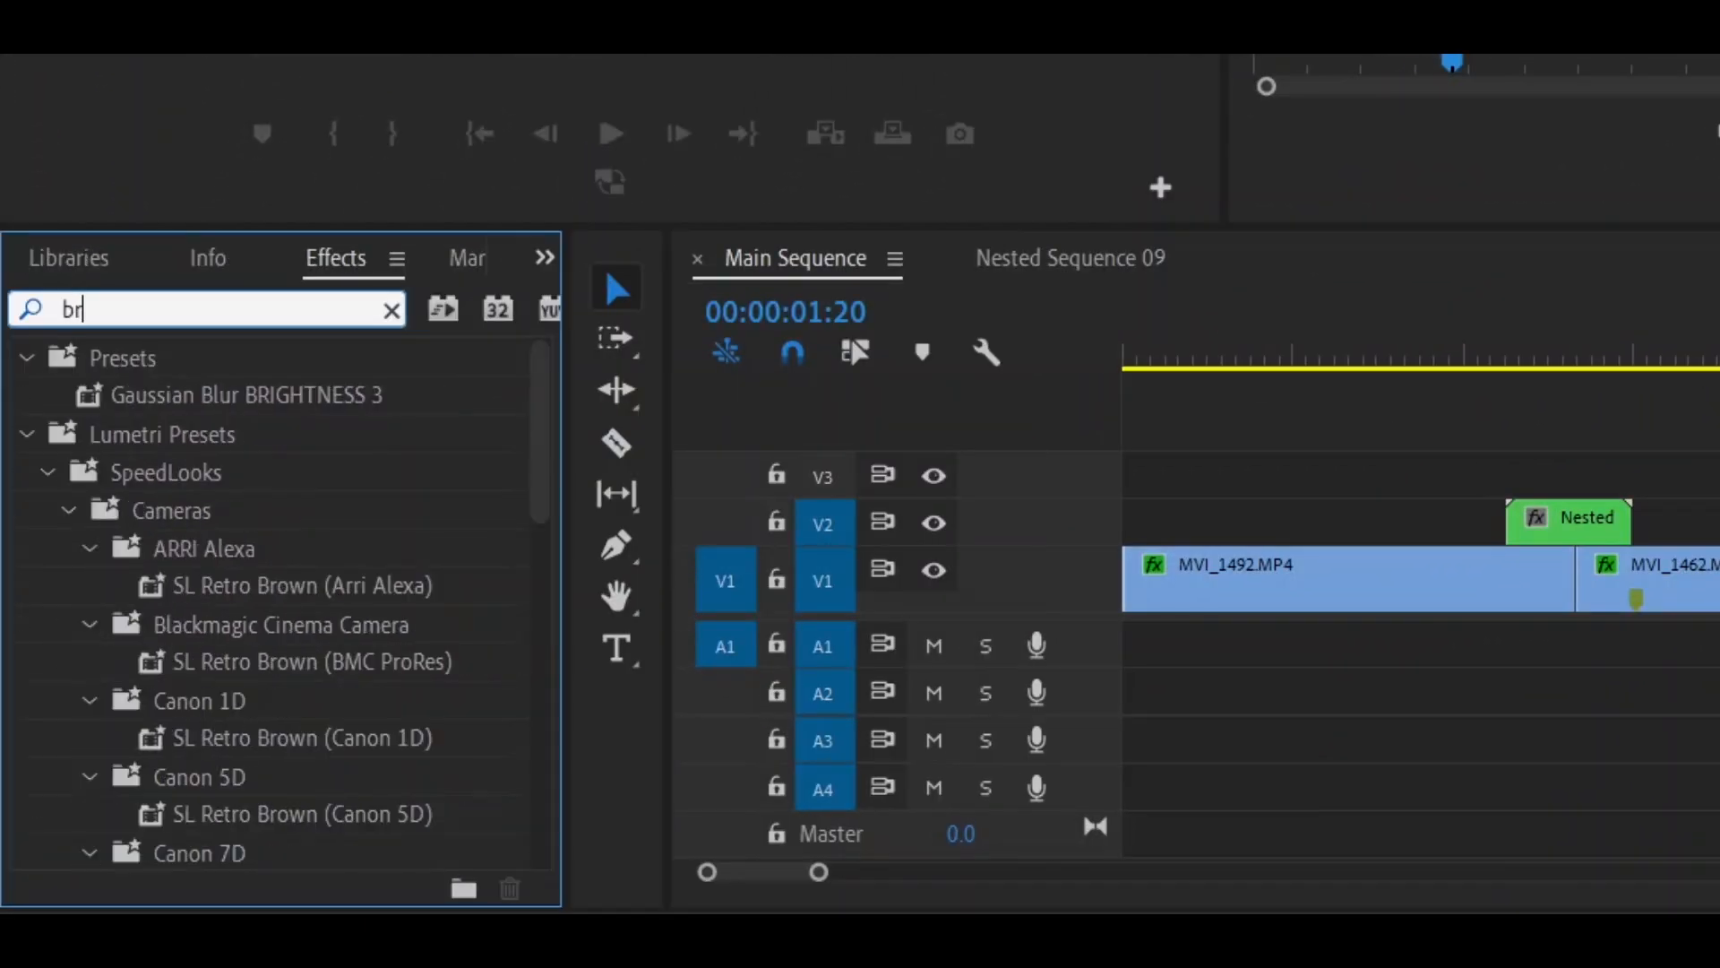
type("igh")
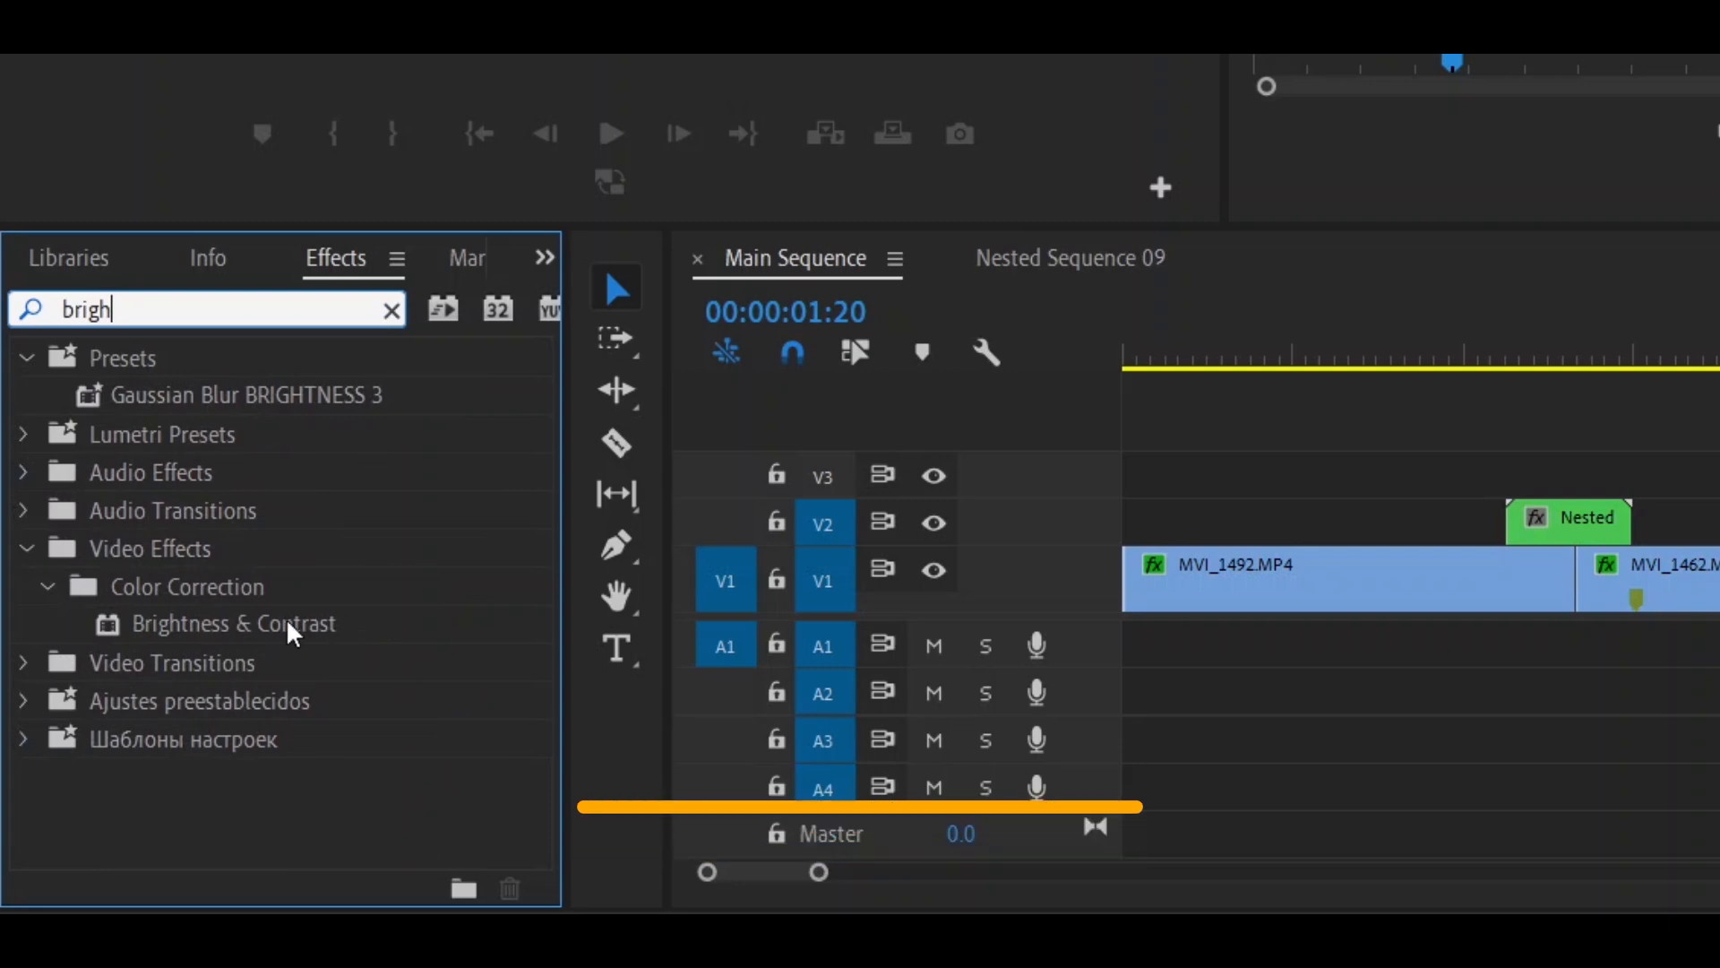
left_click_drag(288, 627, 1636, 597)
- Go to 00:00:01:06 and bring up the nested clip's Brightness & Contrast settings
left_click_drag(1147, 598, 1085, 491)
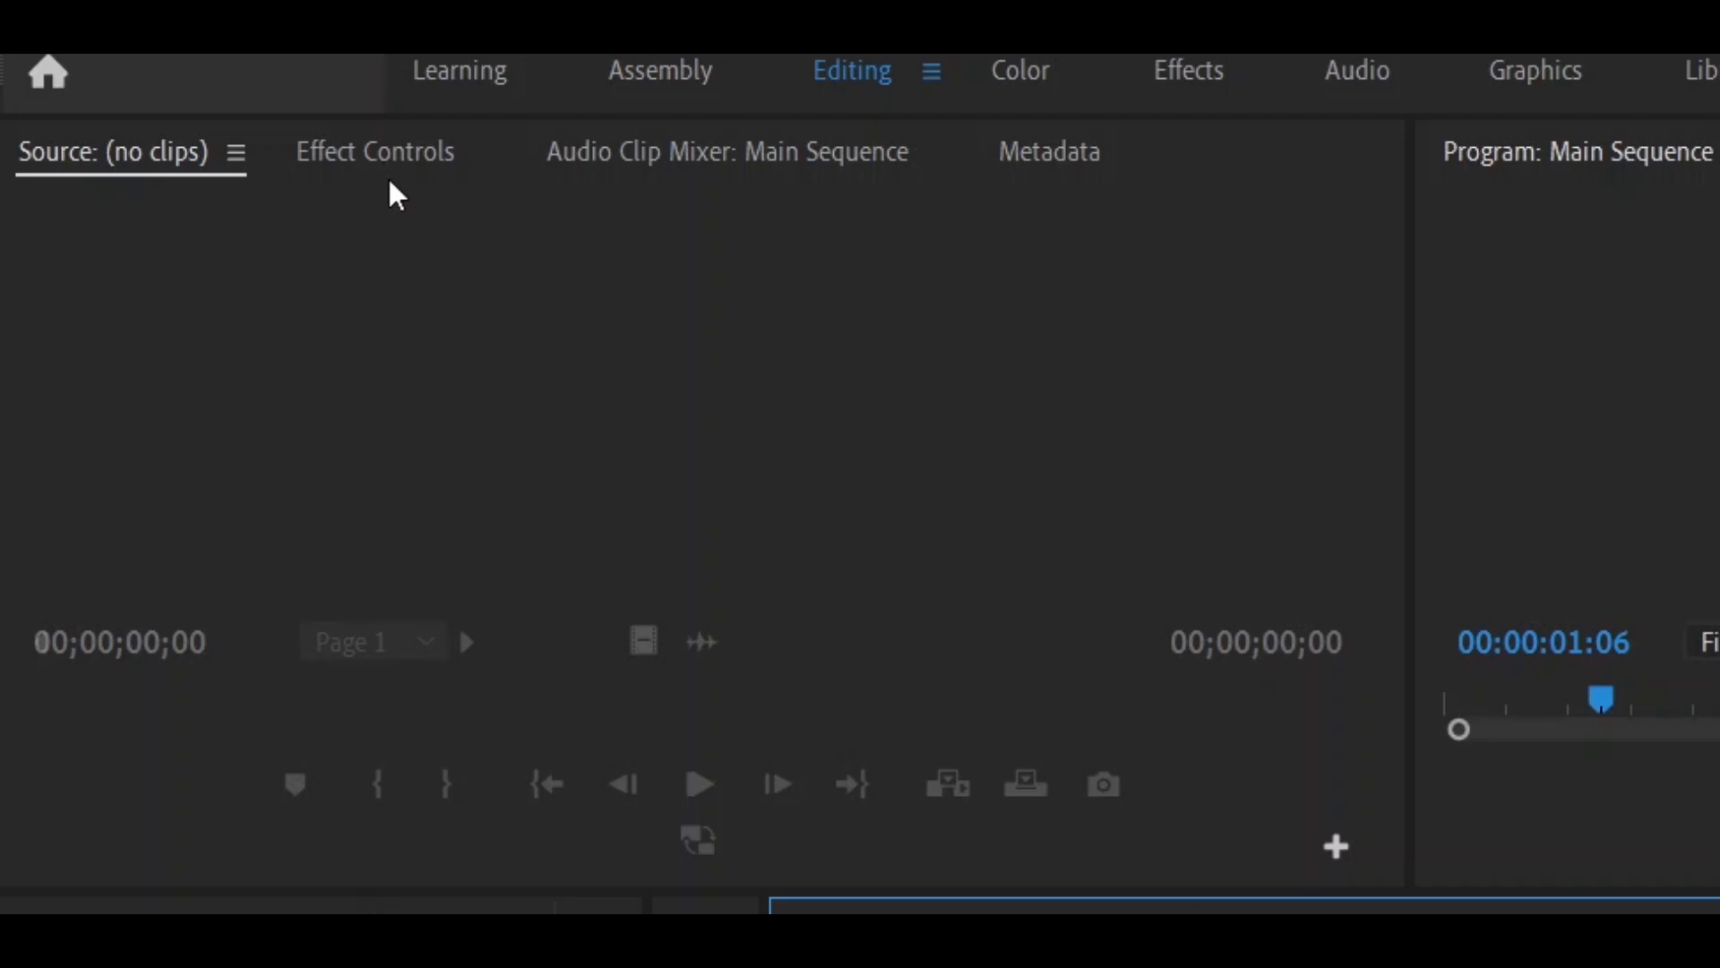
left_click(389, 177)
scroll(875, 583, "down", 6)
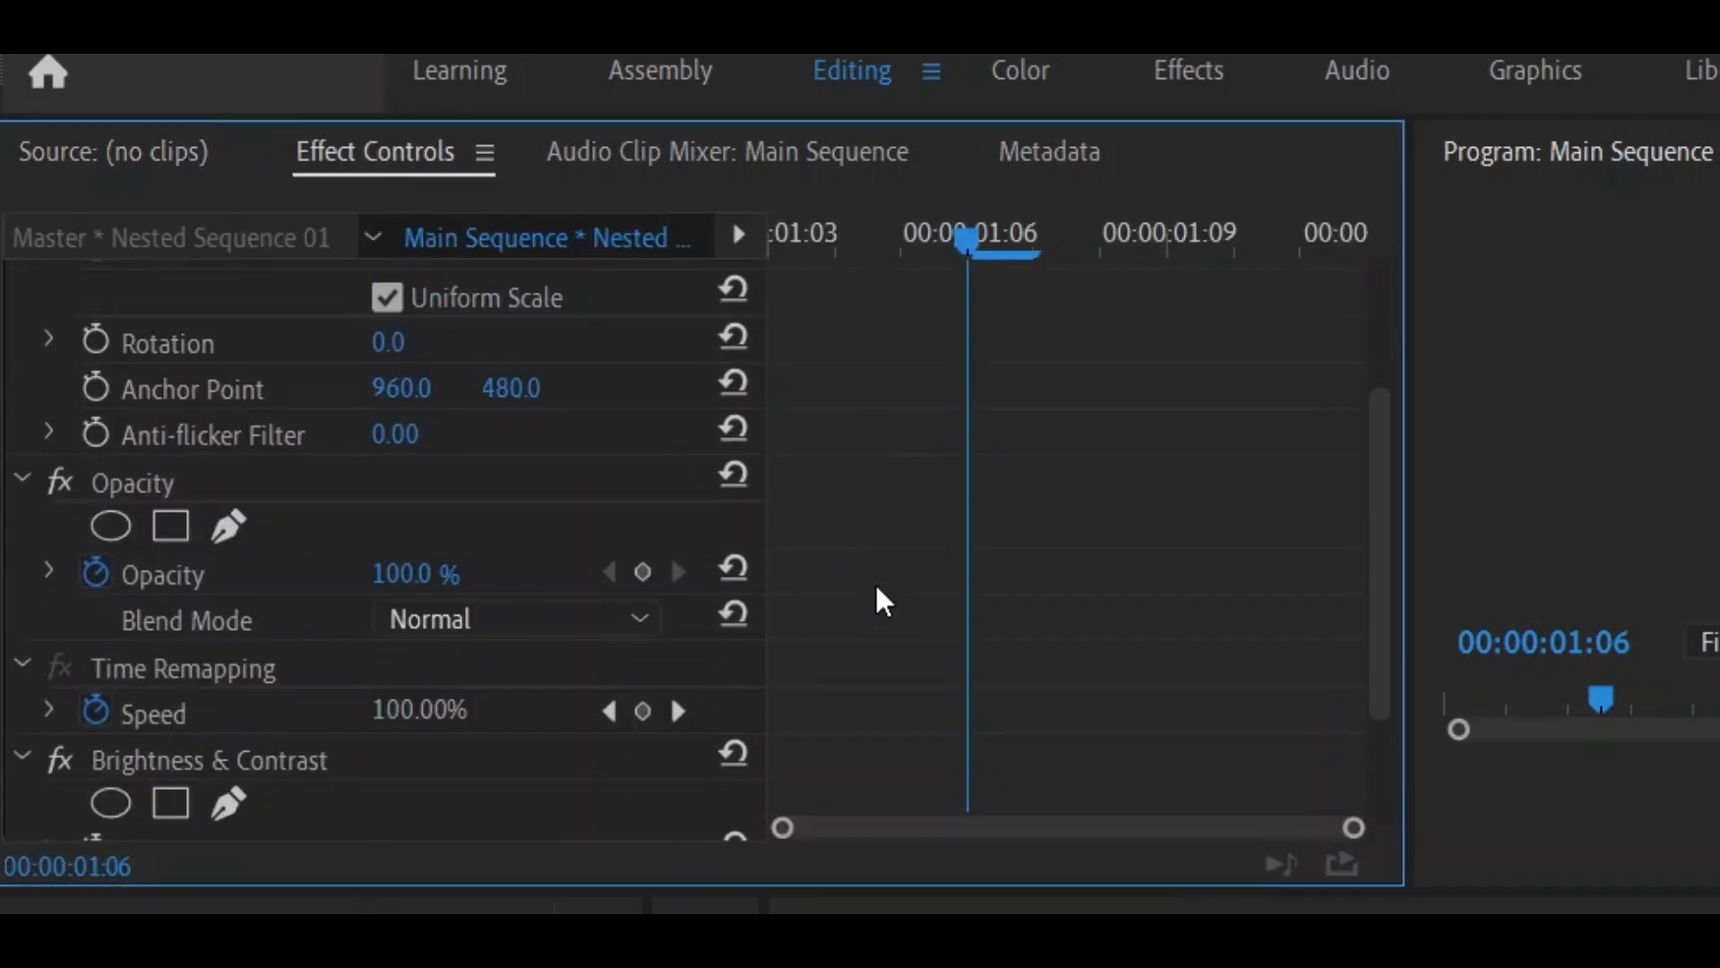
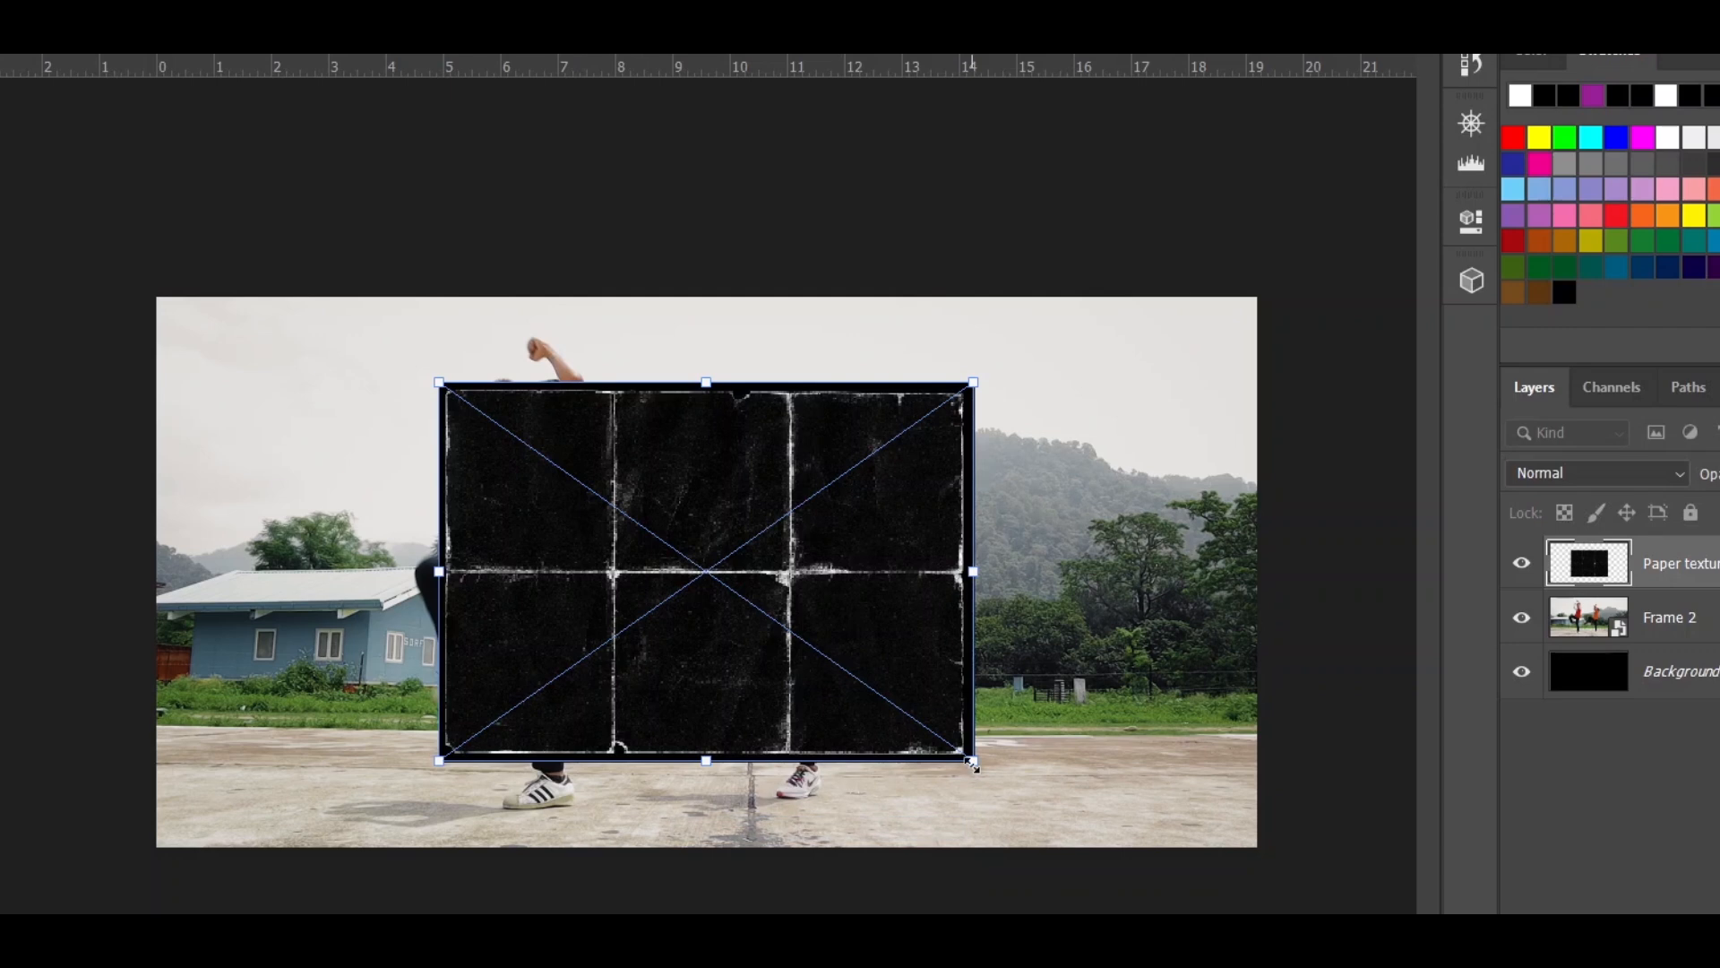
- Enlarge and stretch the paper texture non-proportionally so it covers nearly the whole Frame 2 image
left_click_drag(969, 760, 1073, 830)
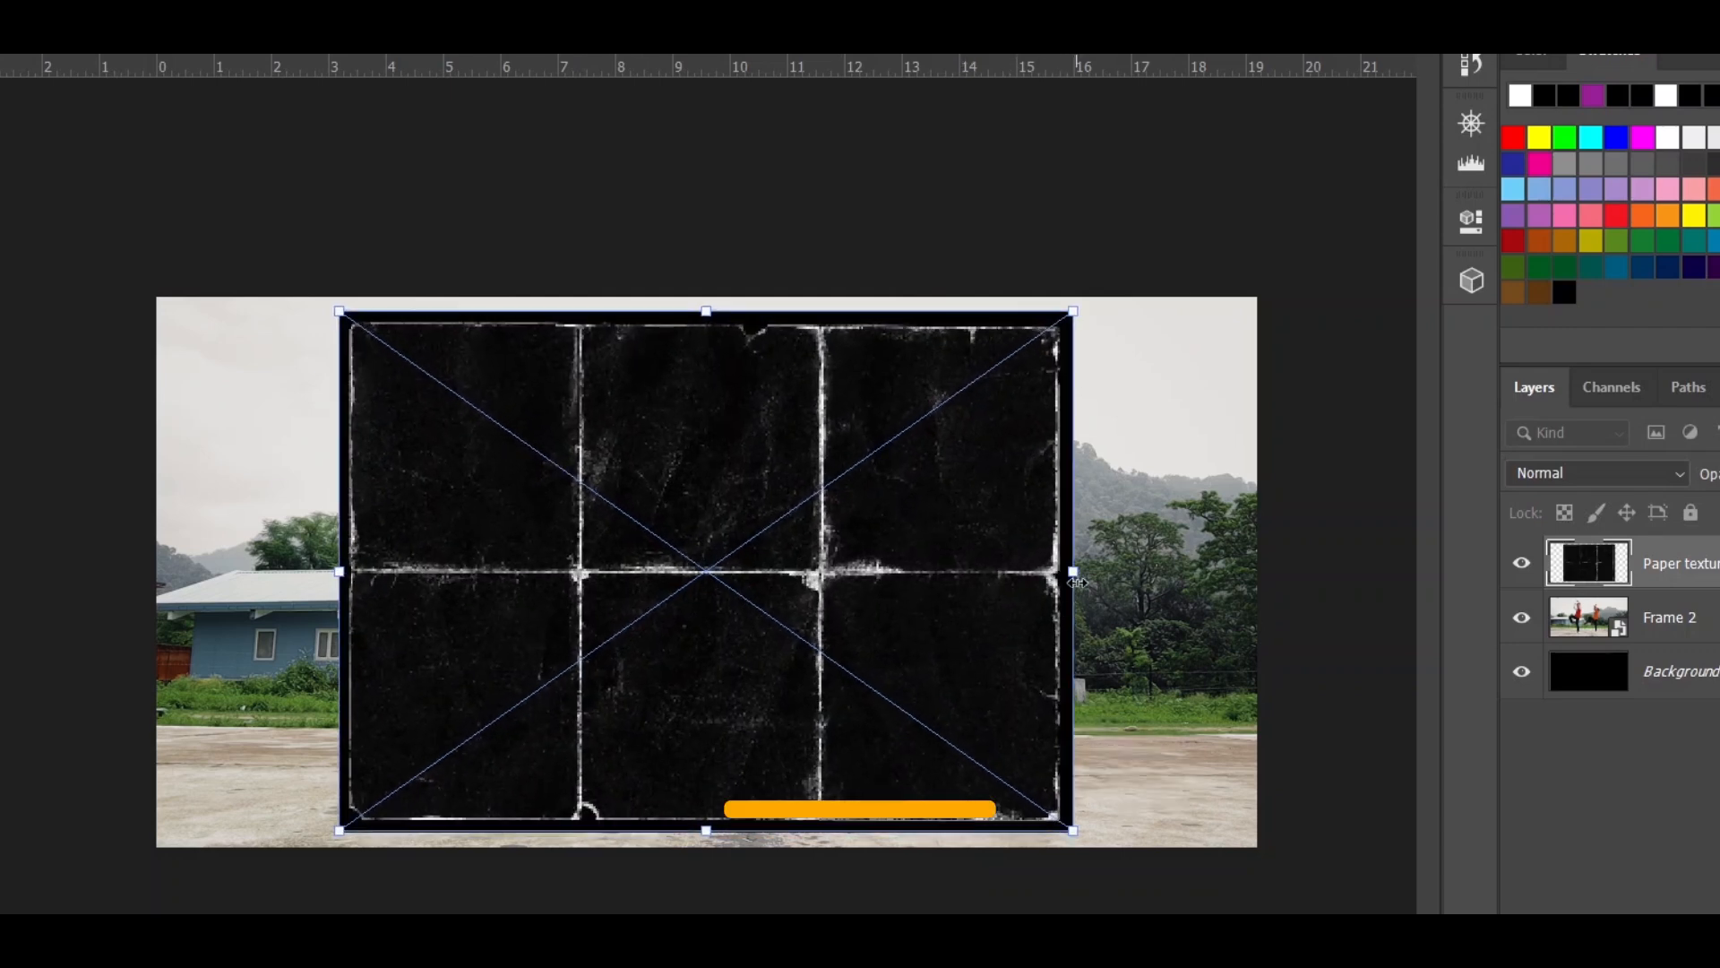
left_click_drag(1073, 571, 1231, 571)
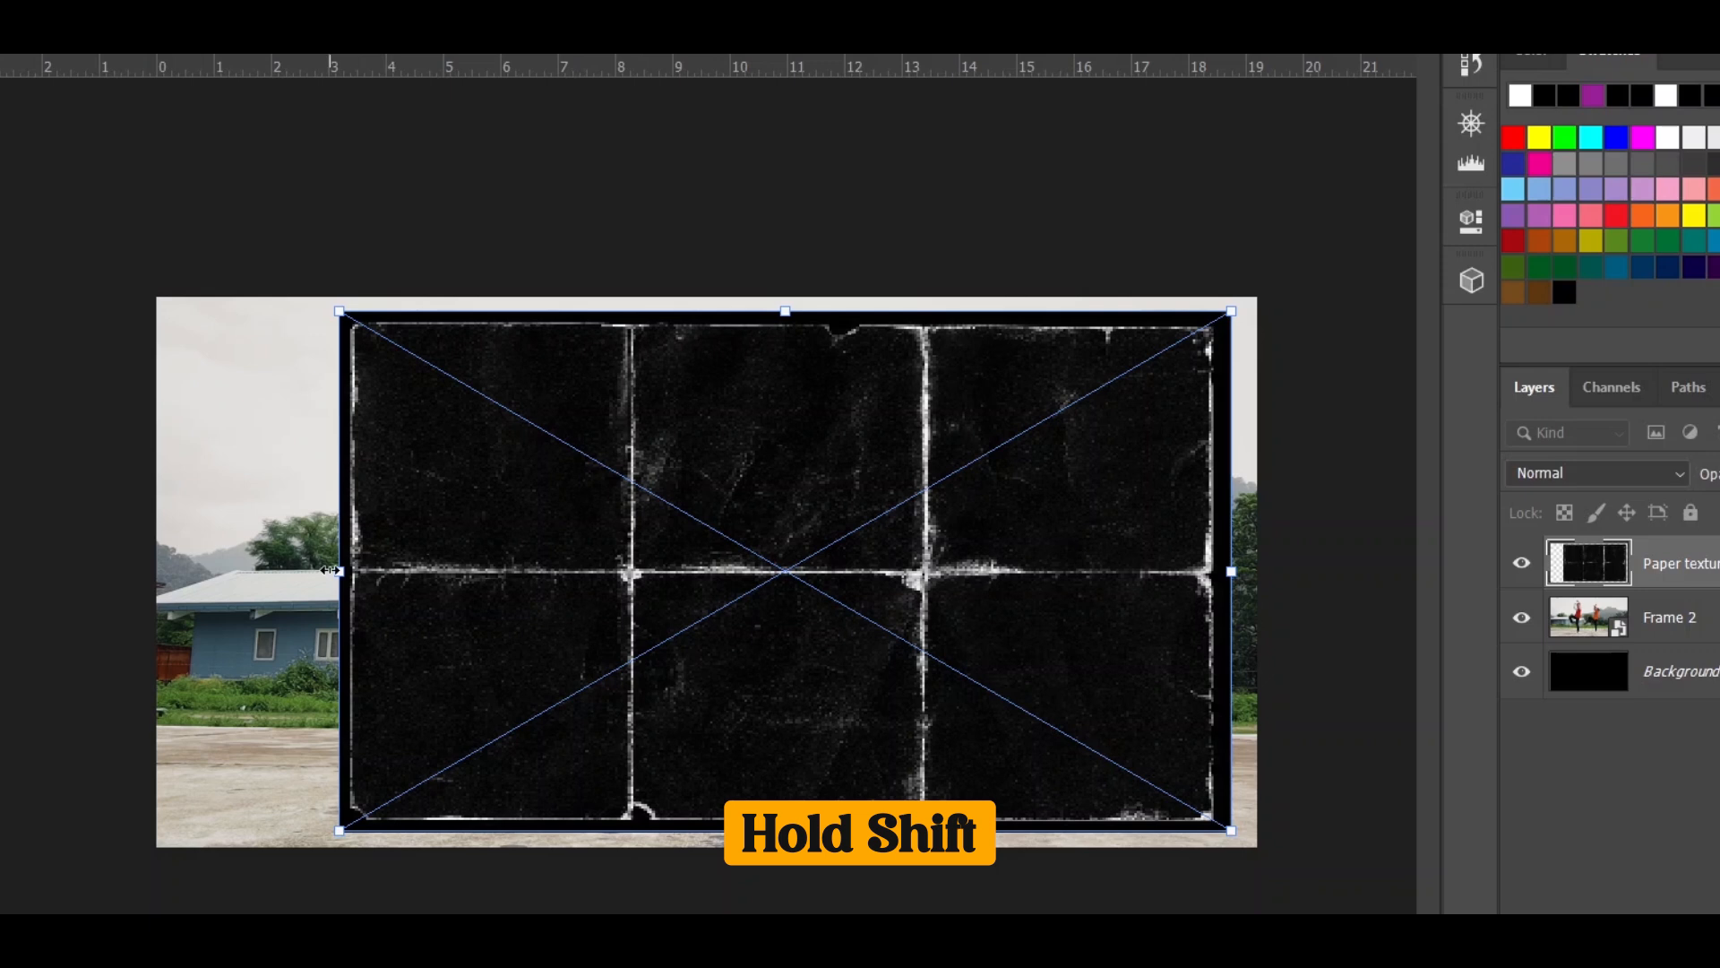
left_click_drag(330, 570, 179, 571)
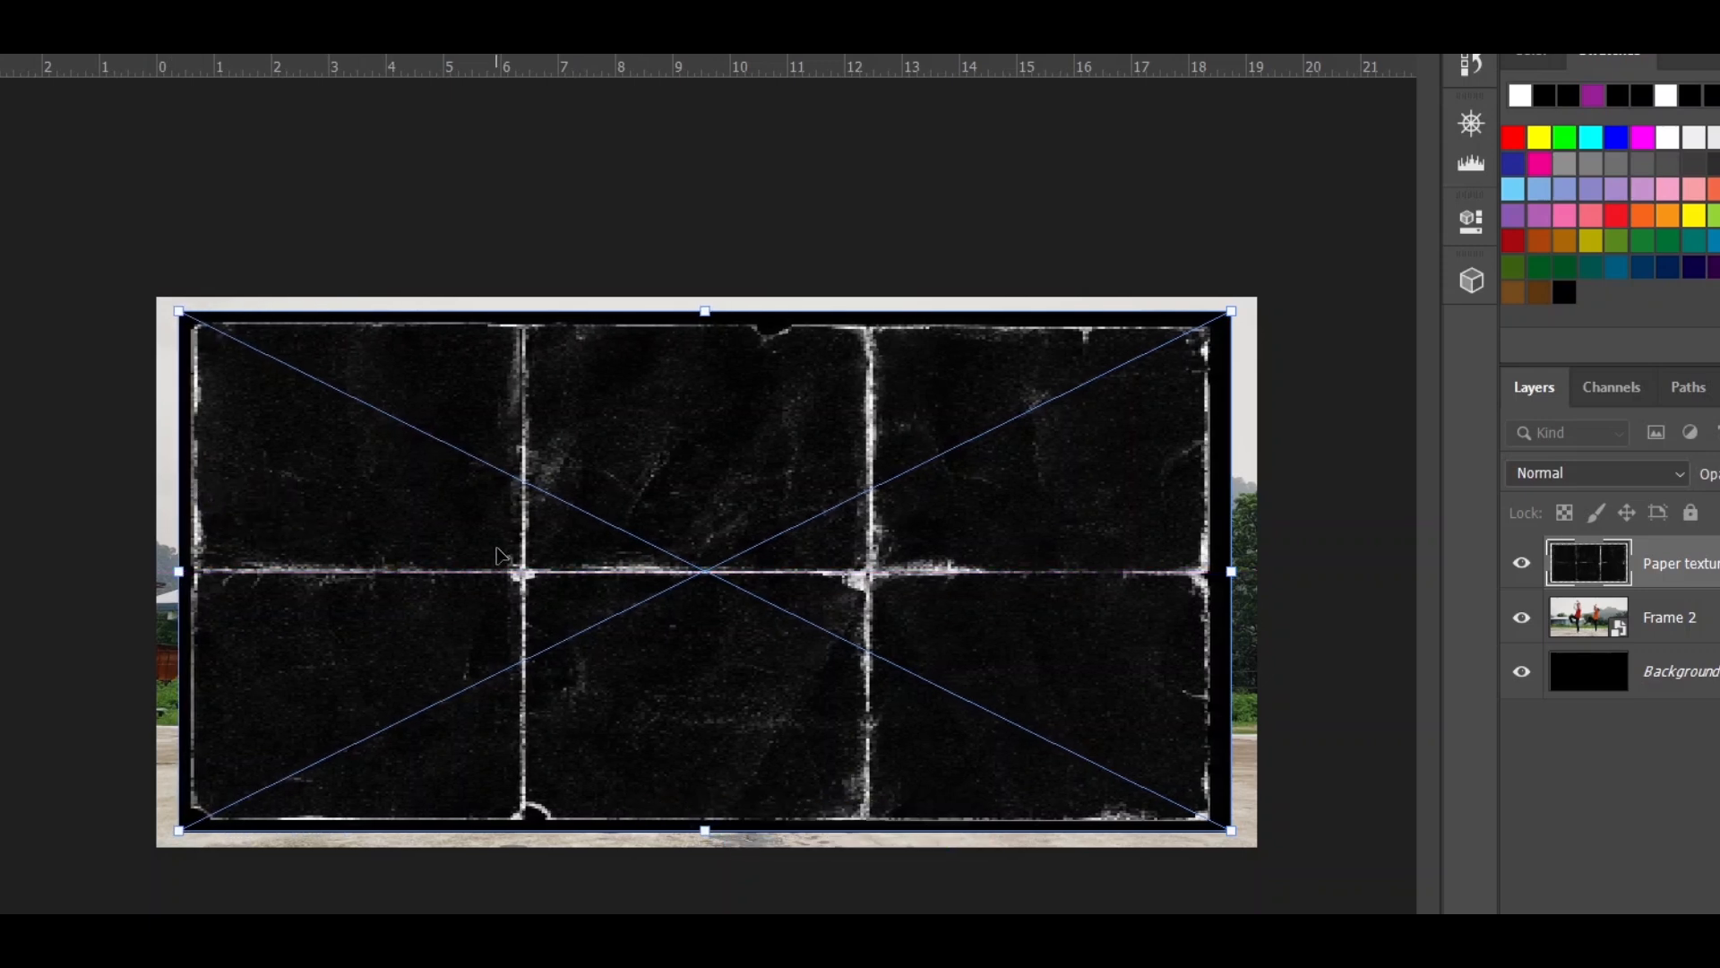
left_click_drag(498, 555, 509, 558)
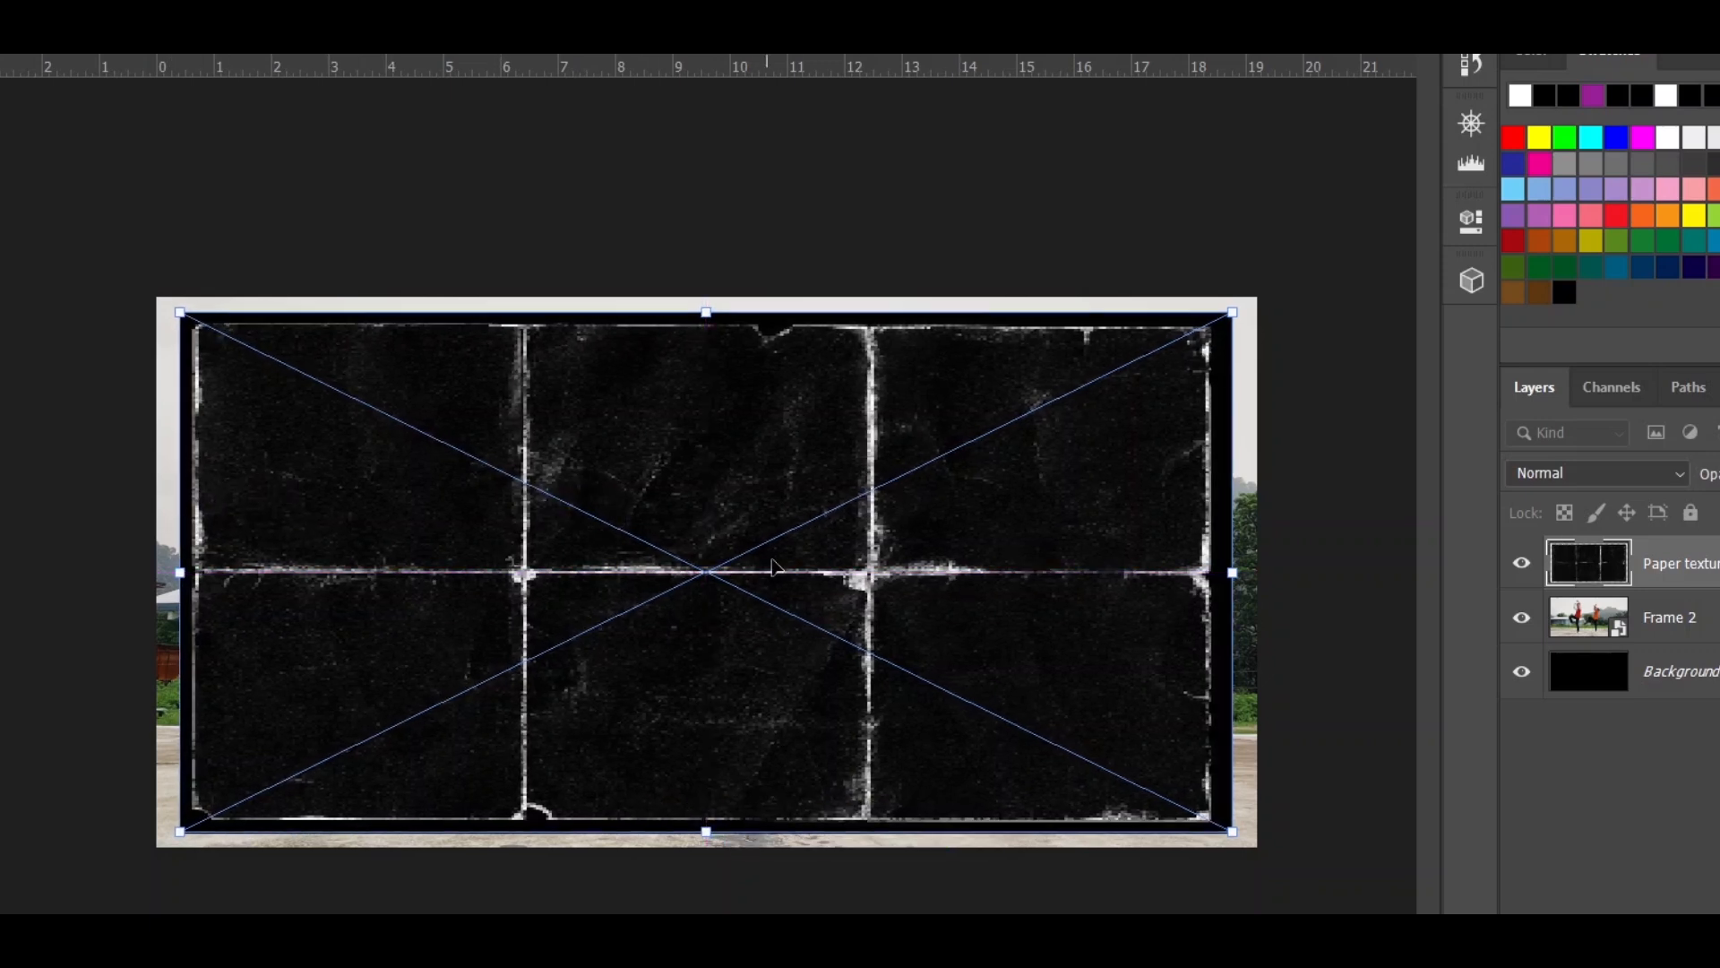
left_click(1326, 573)
- Move Frame 2 above Paper texture 1, clip it to the texture and set its blend mode to Screen
left_click_drag(1570, 589, 1437, 499)
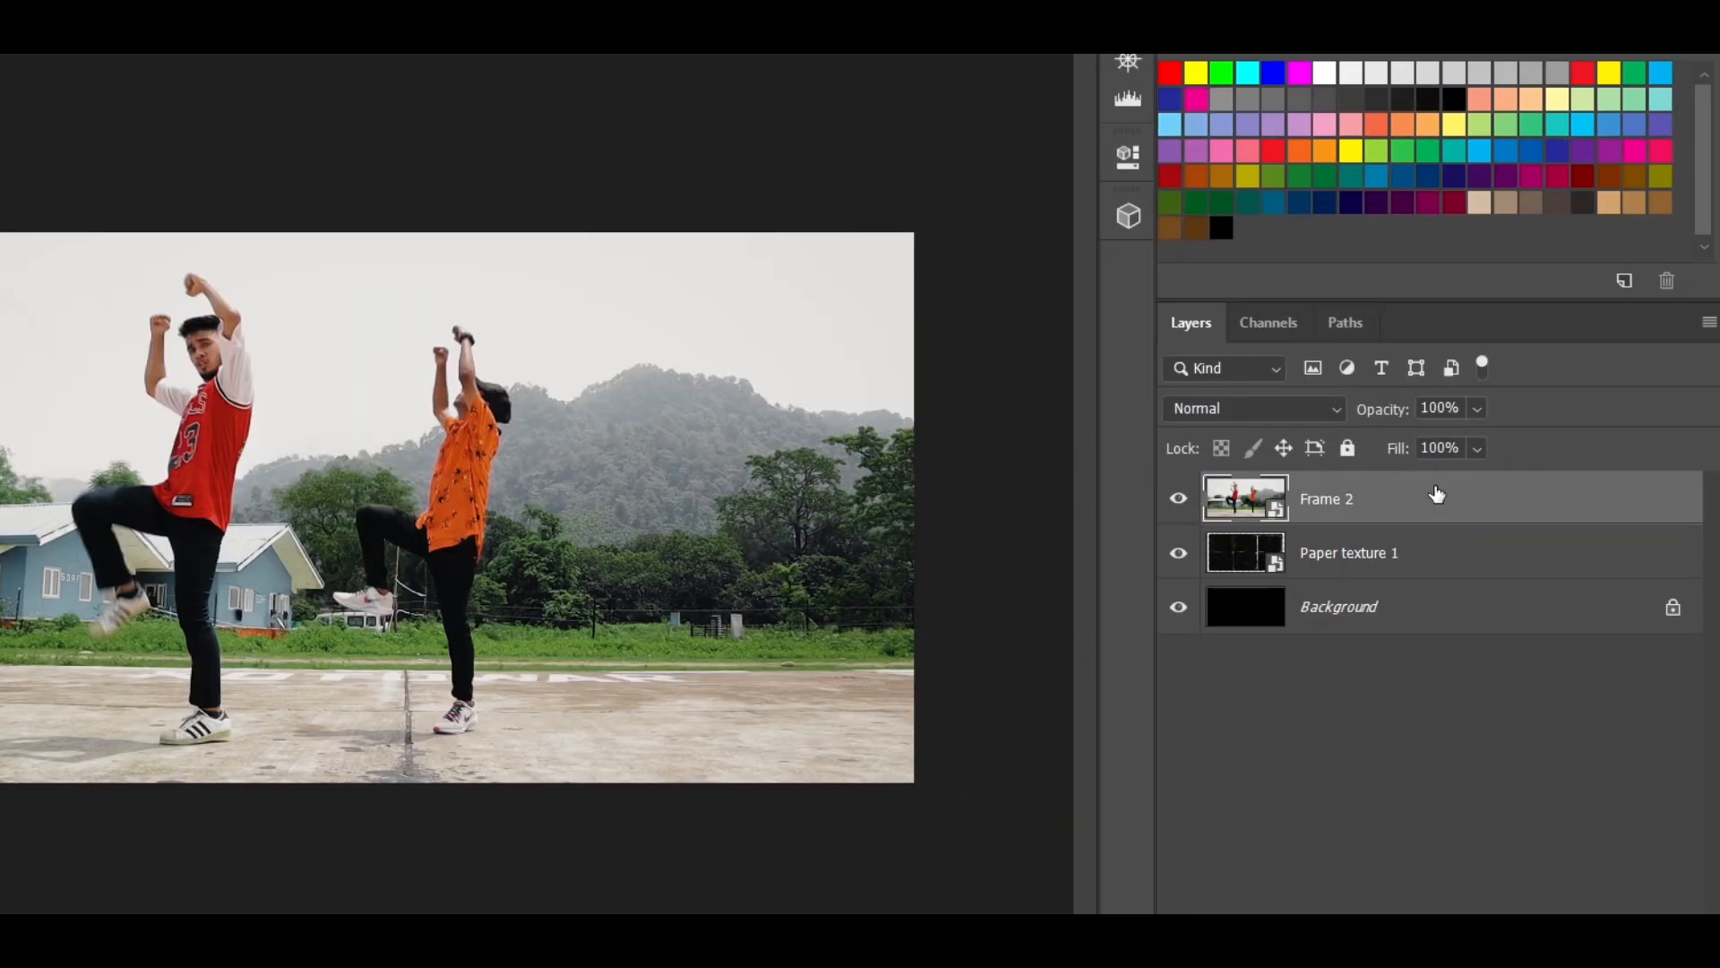
right_click(1469, 503)
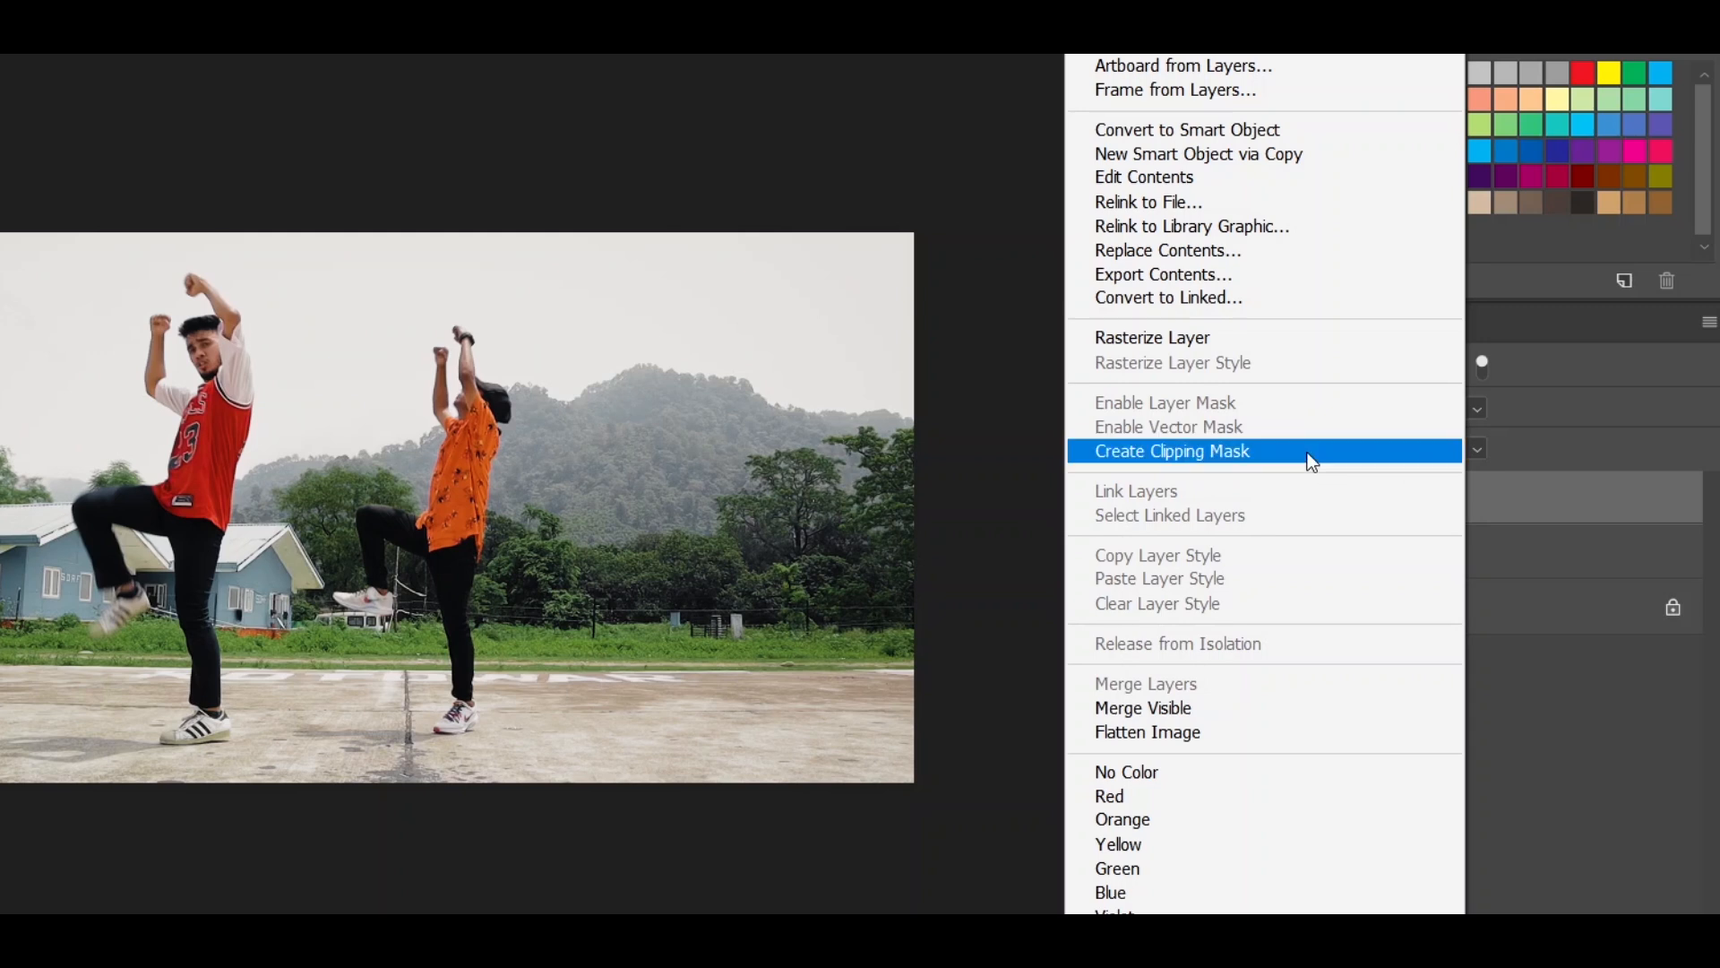
left_click(1306, 452)
left_click(1263, 405)
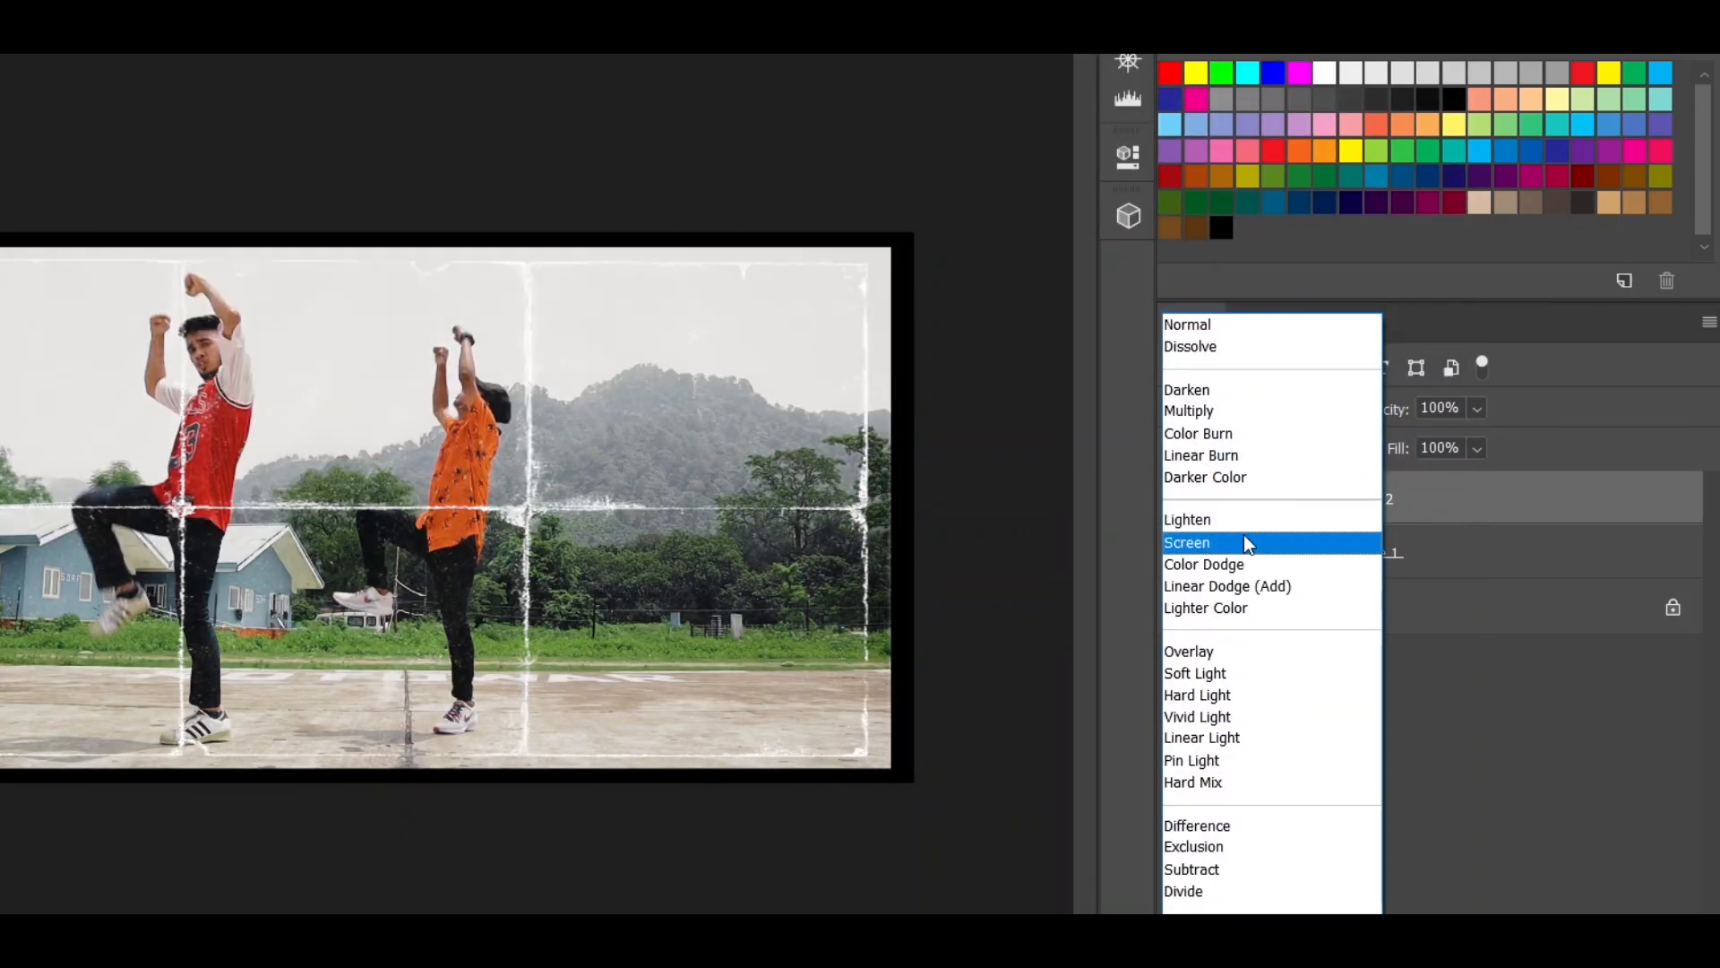
left_click(1244, 537)
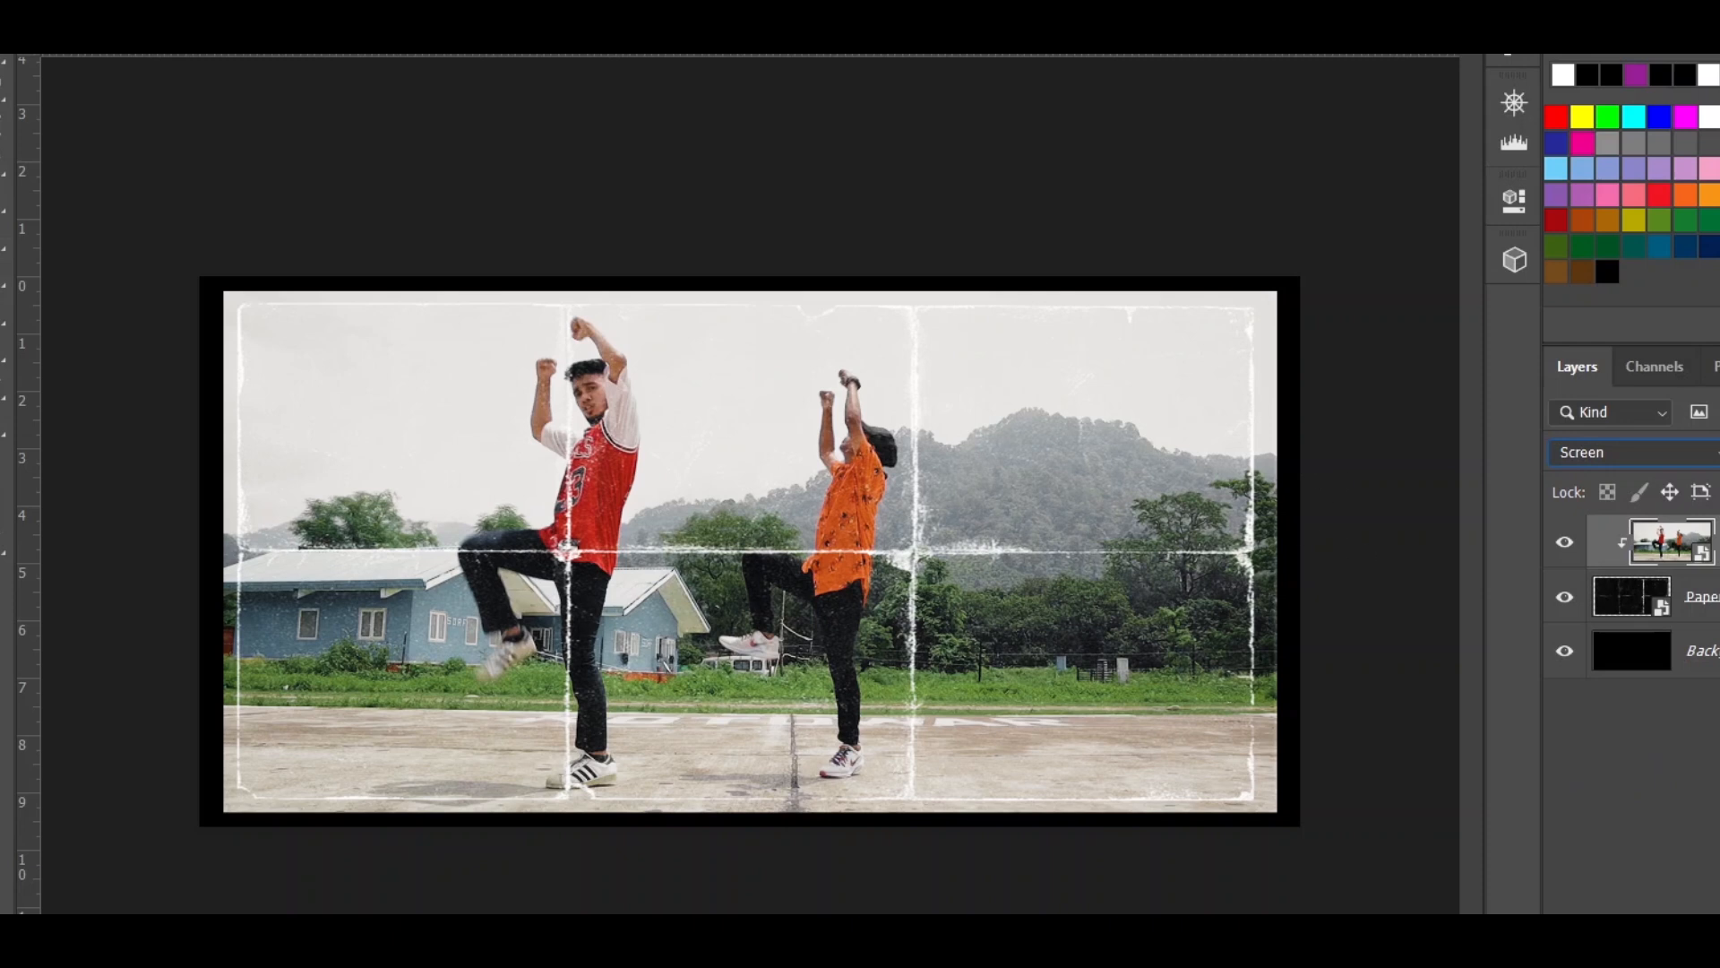
- Transform Paper texture 1 so that all four sides reach the canvas edges
left_click(1630, 596)
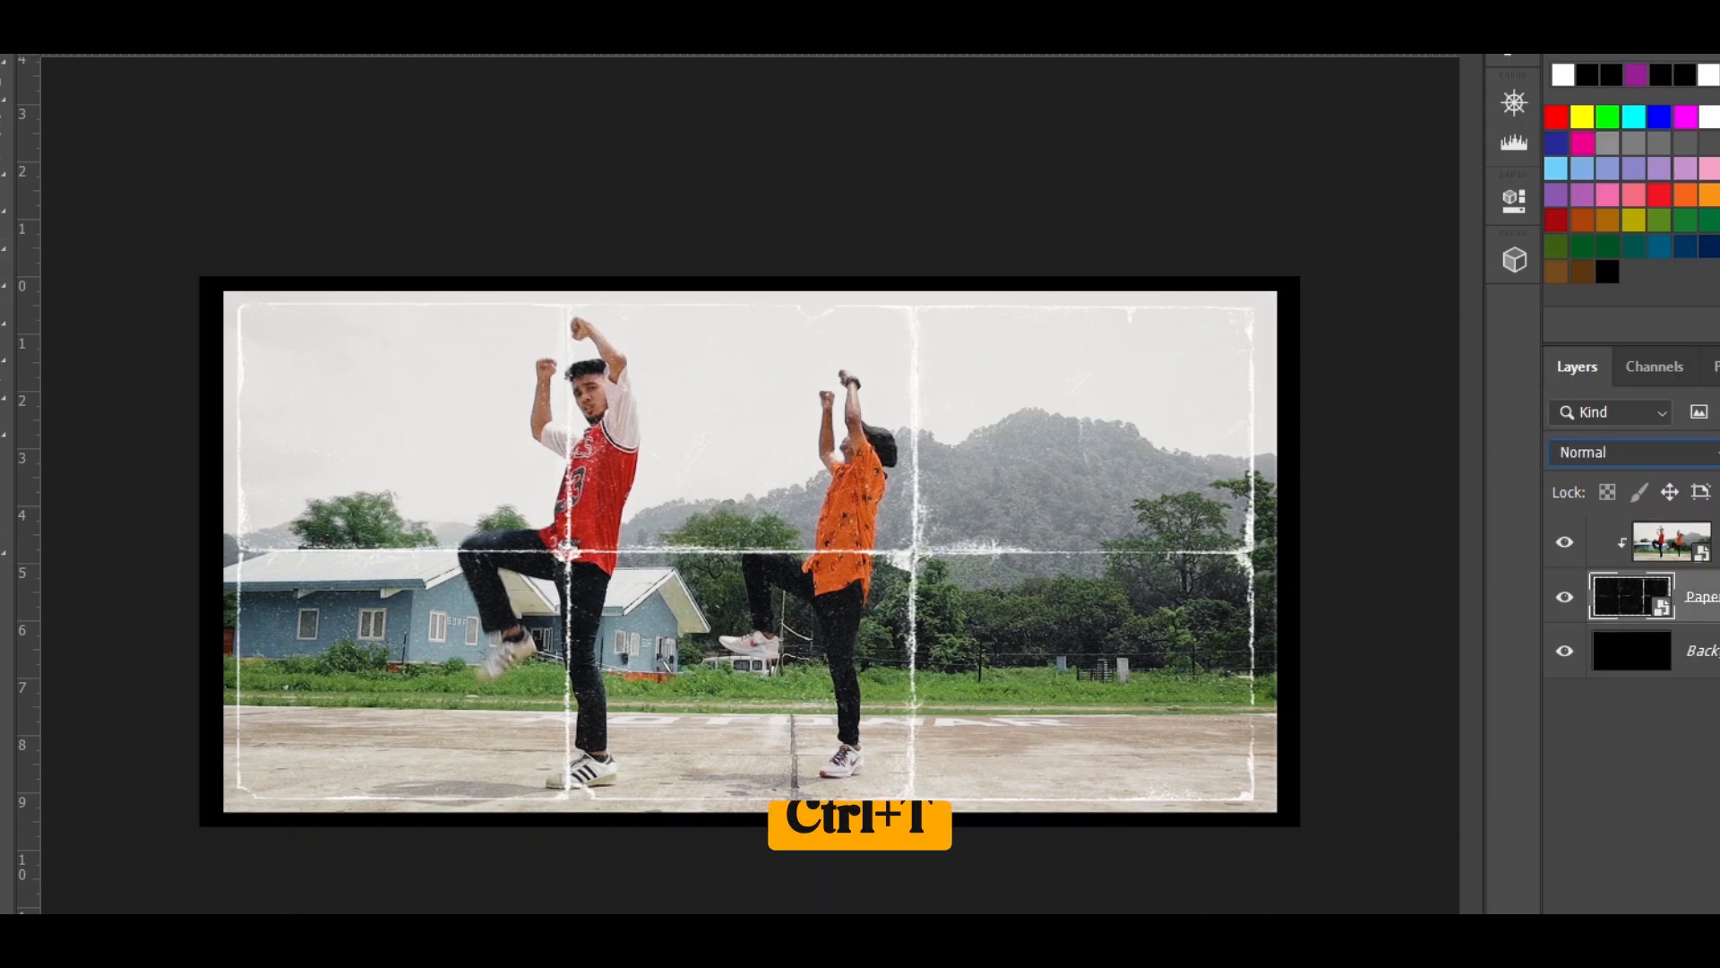
key("ctrl+t")
left_click_drag(1276, 552, 1299, 552)
left_click_drag(222, 552, 199, 552)
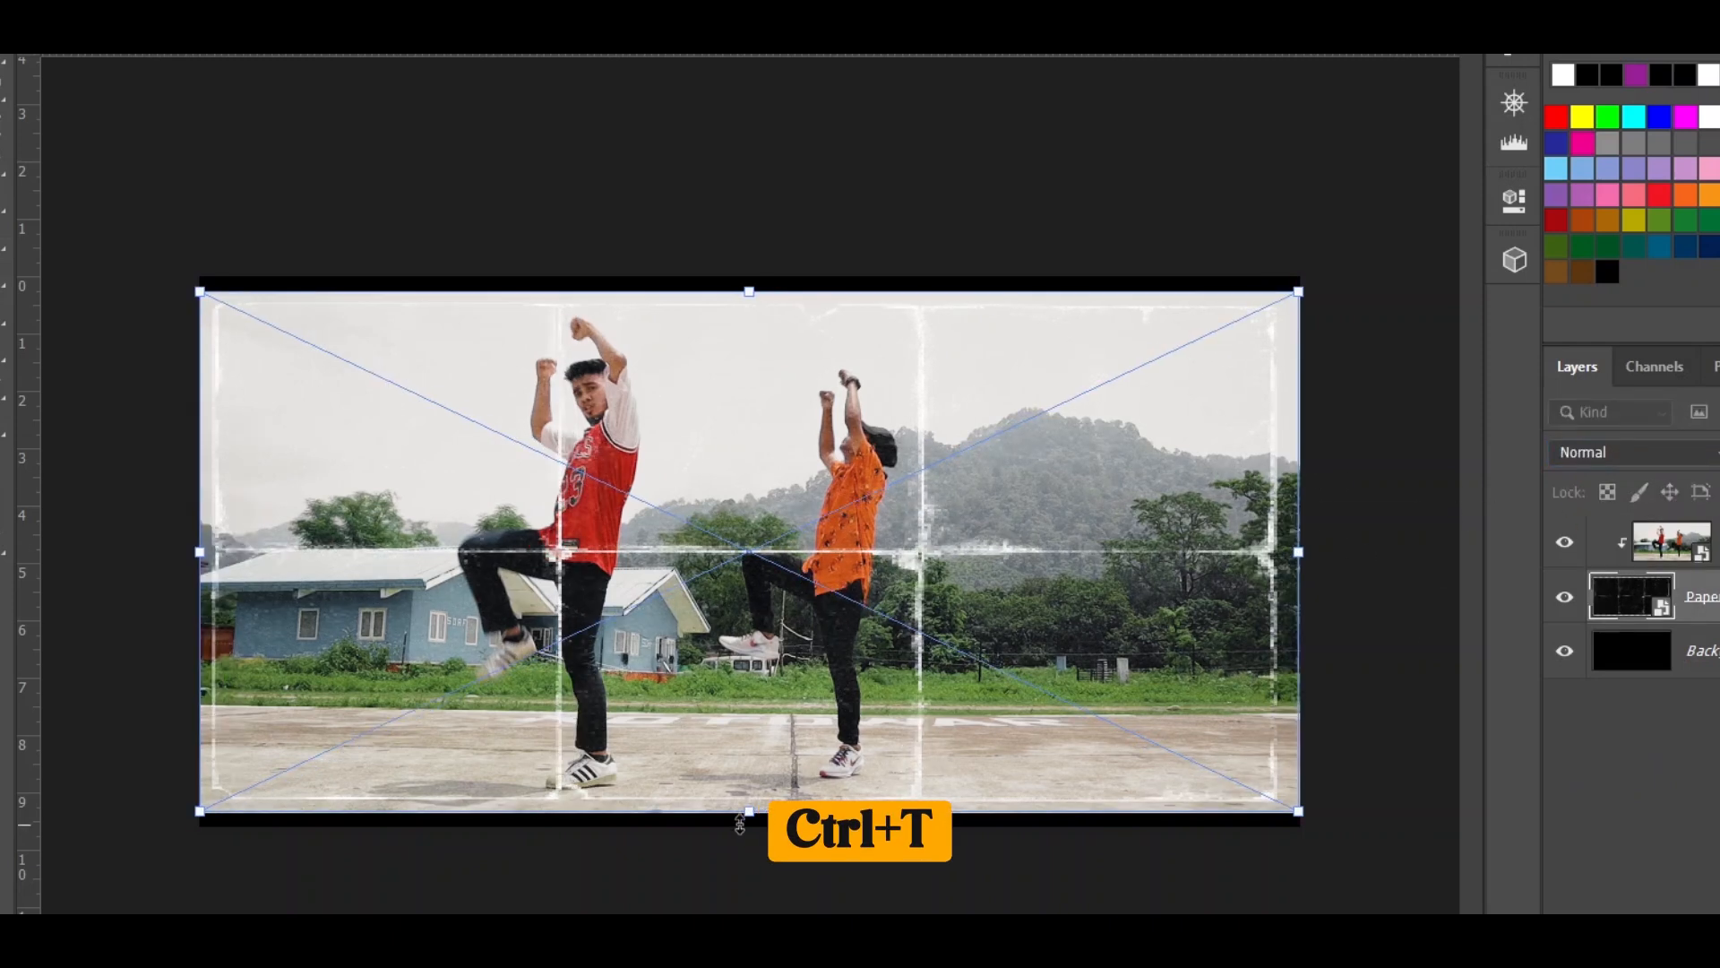
left_click_drag(749, 810, 749, 825)
left_click_drag(749, 291, 749, 277)
key("Return")
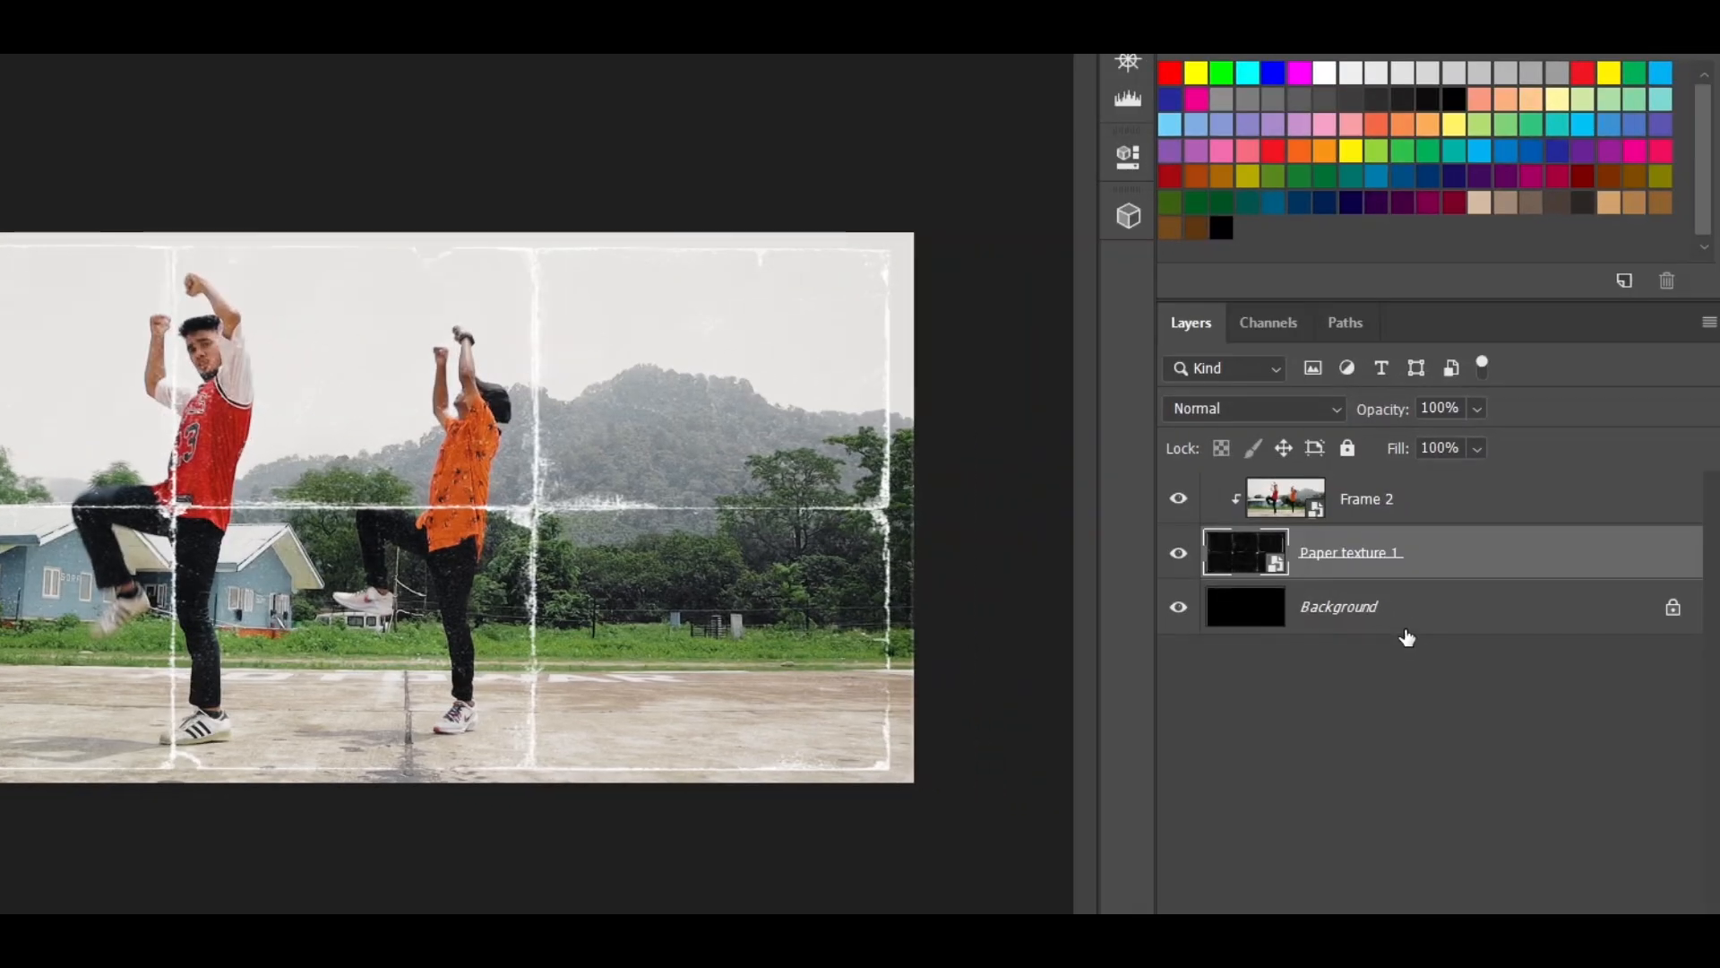
- Delete the Background layer and merge Frame 2 with Paper texture 1
left_click(1406, 607)
key("Delete")
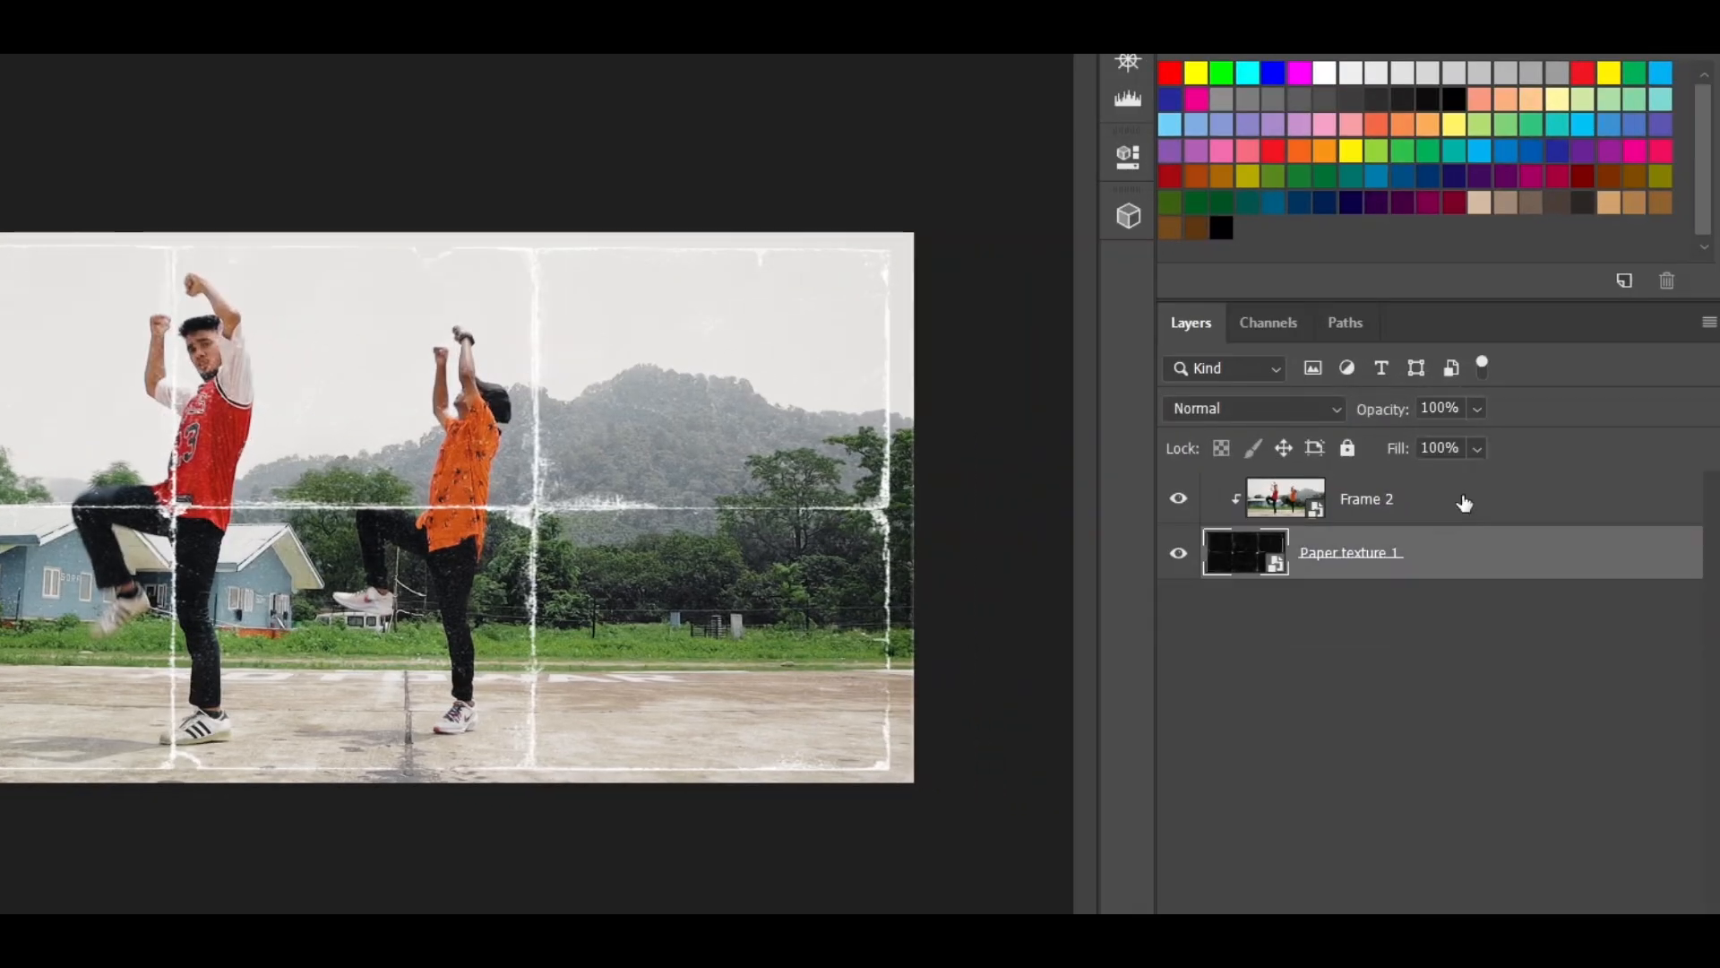
left_click(1462, 499, "shift")
right_click(1463, 494)
left_click(1353, 683)
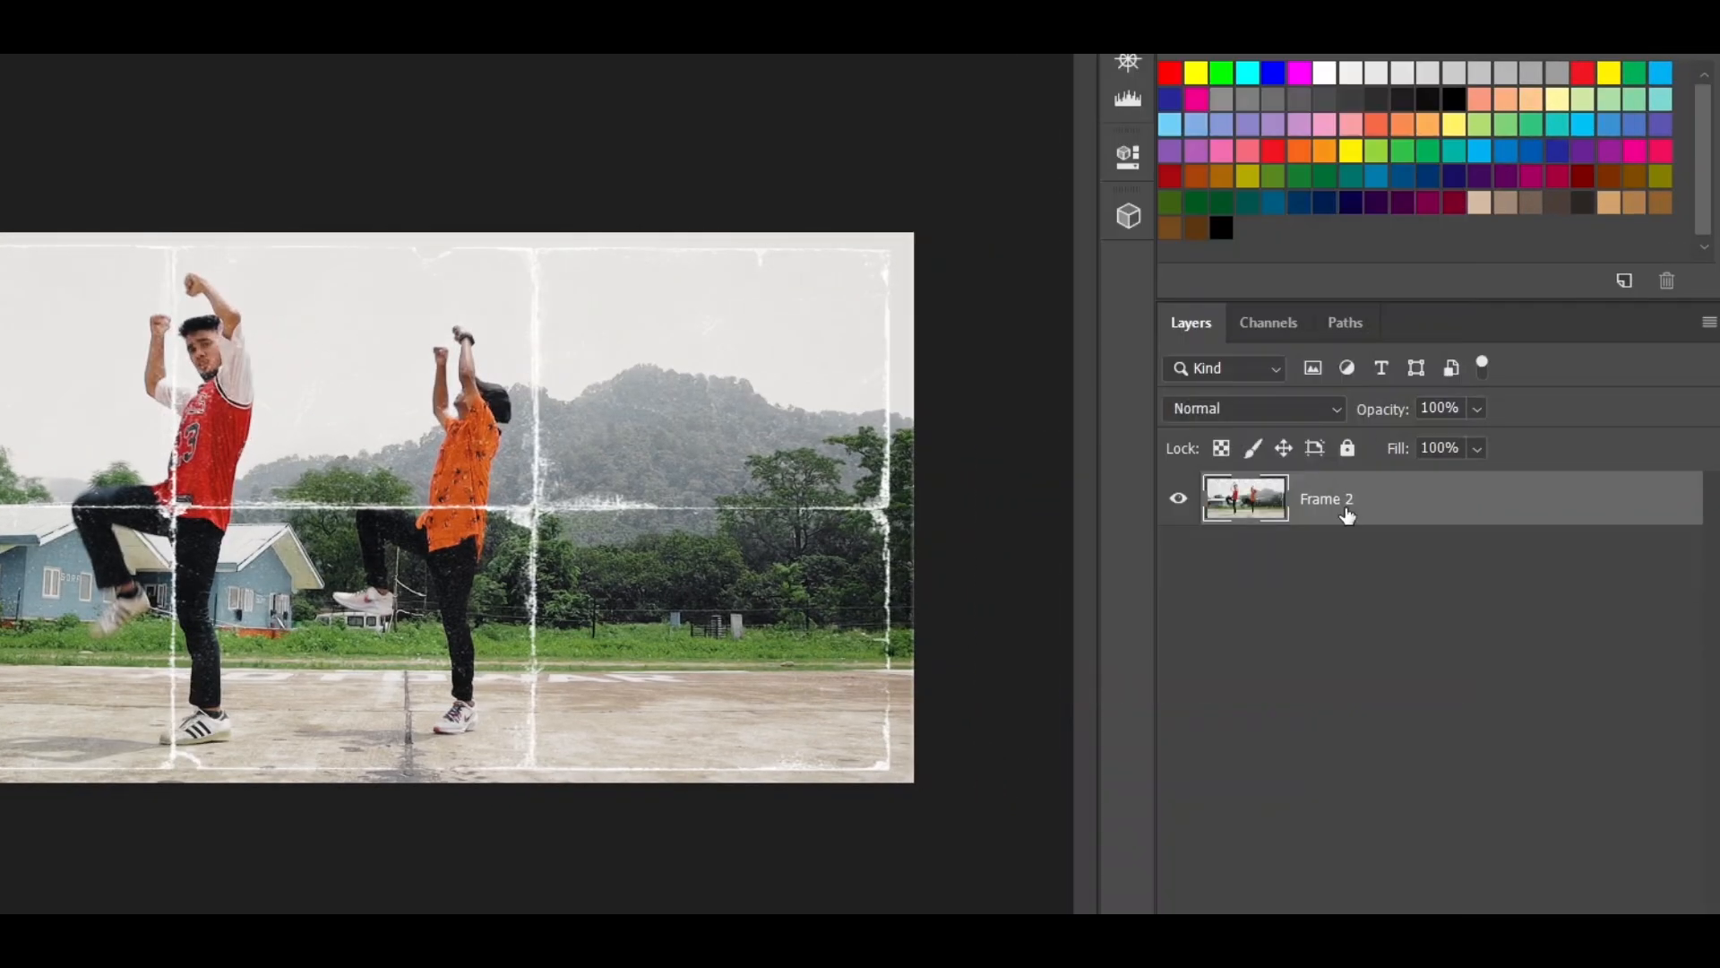
- Rename the merged layer as 1 and convert it to a smart object
double_click(1310, 499)
type("1")
key("Return")
right_click(1375, 529)
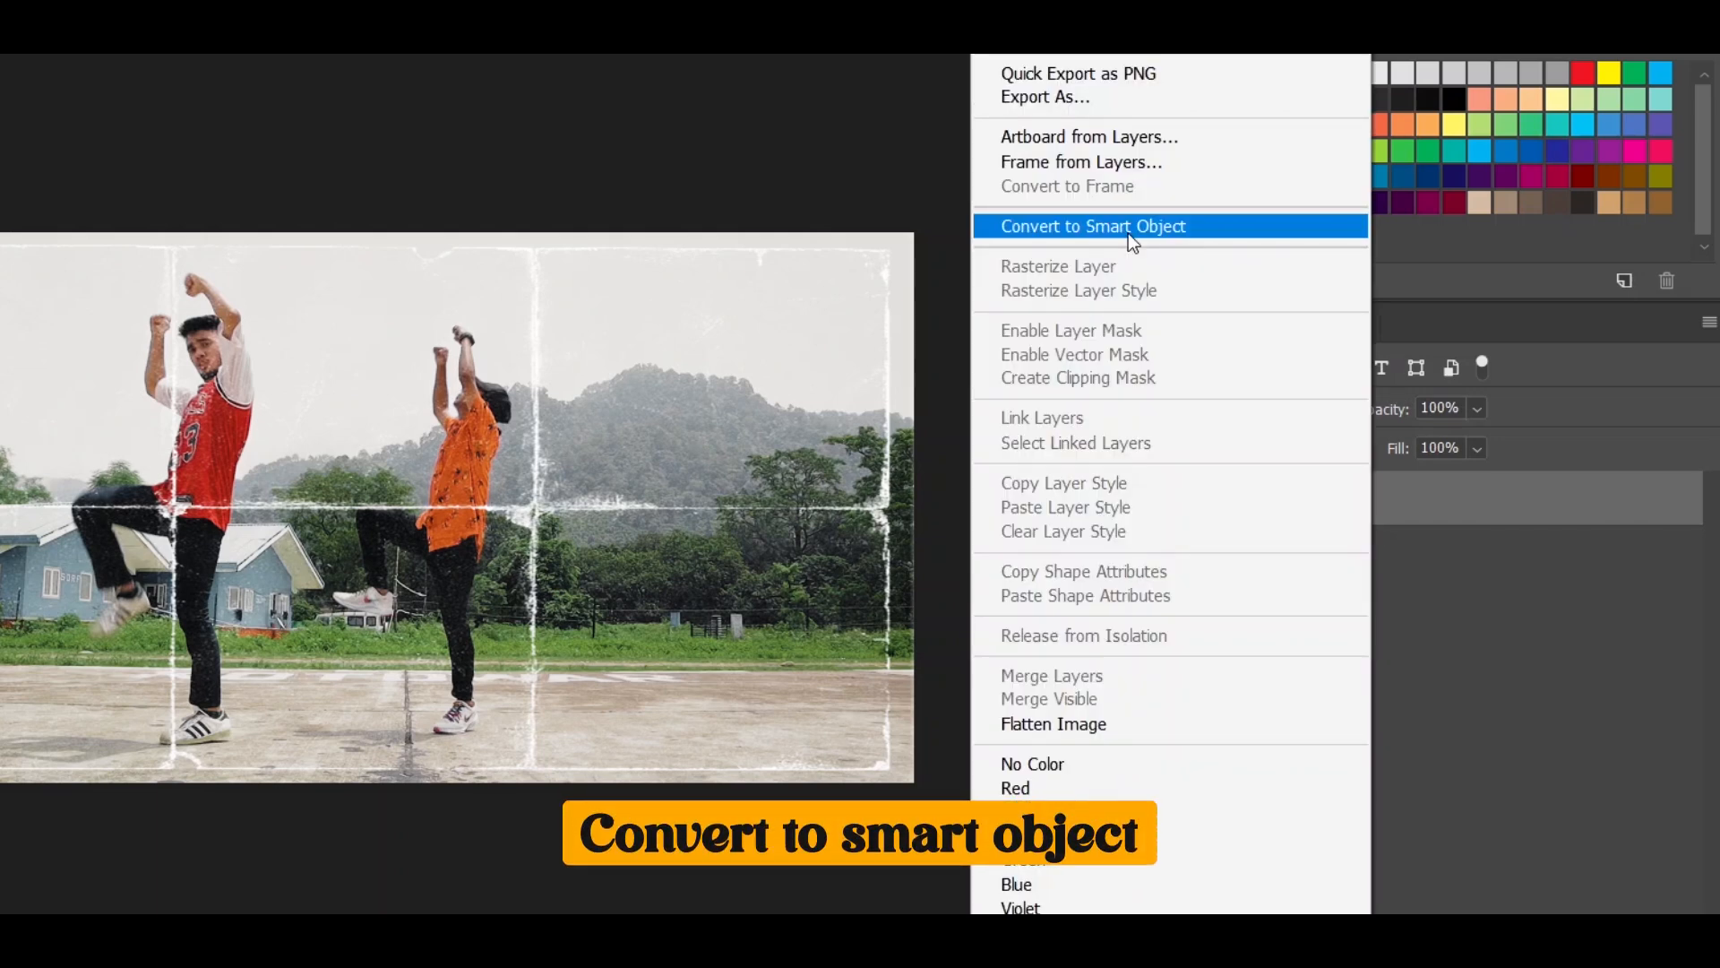
left_click(1128, 235)
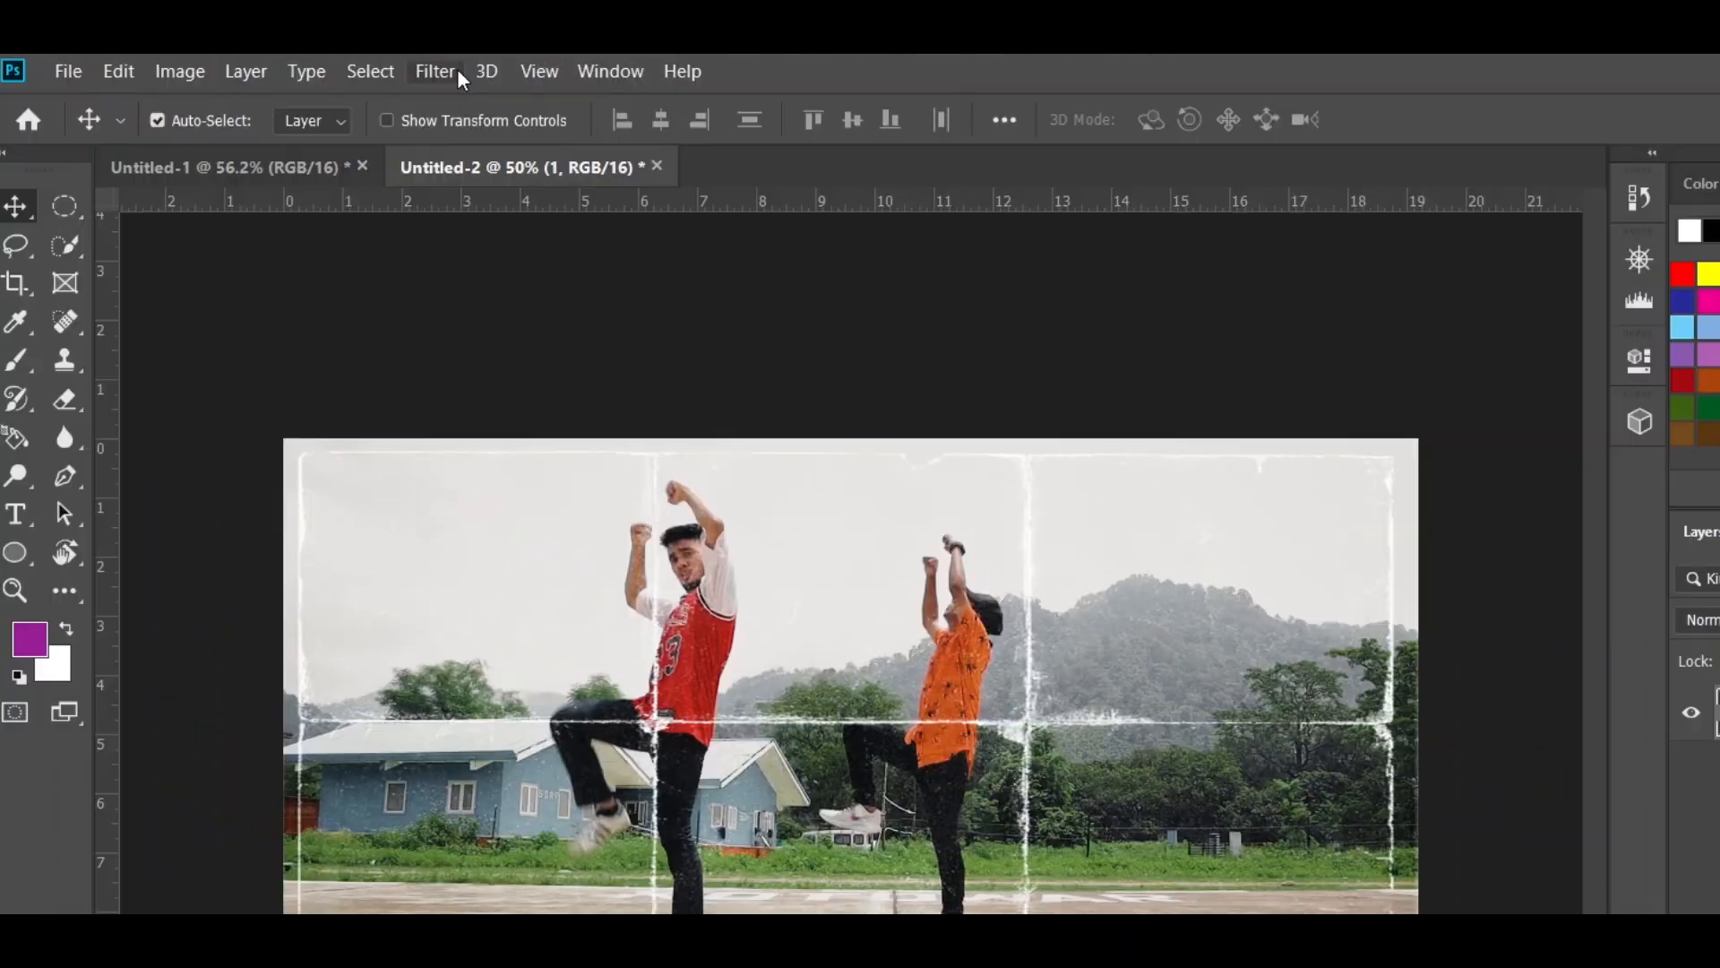
- Add 10% uniform, monochromatic noise to layer 1
left_click(435, 71)
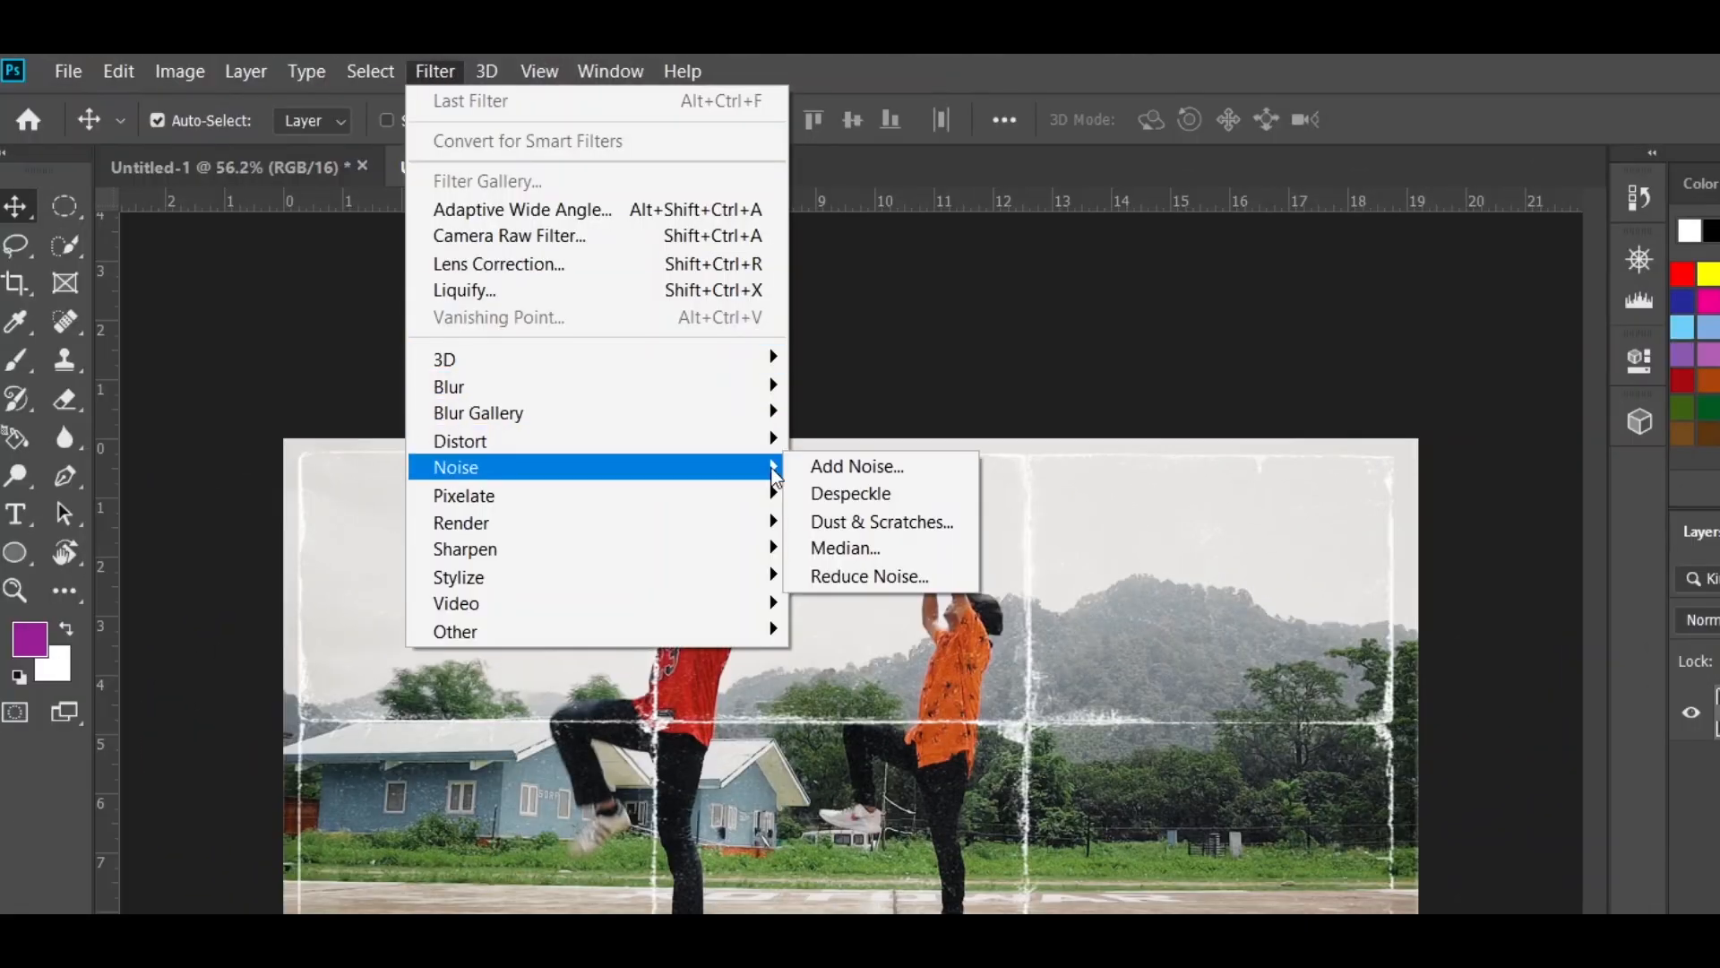
left_click(811, 466)
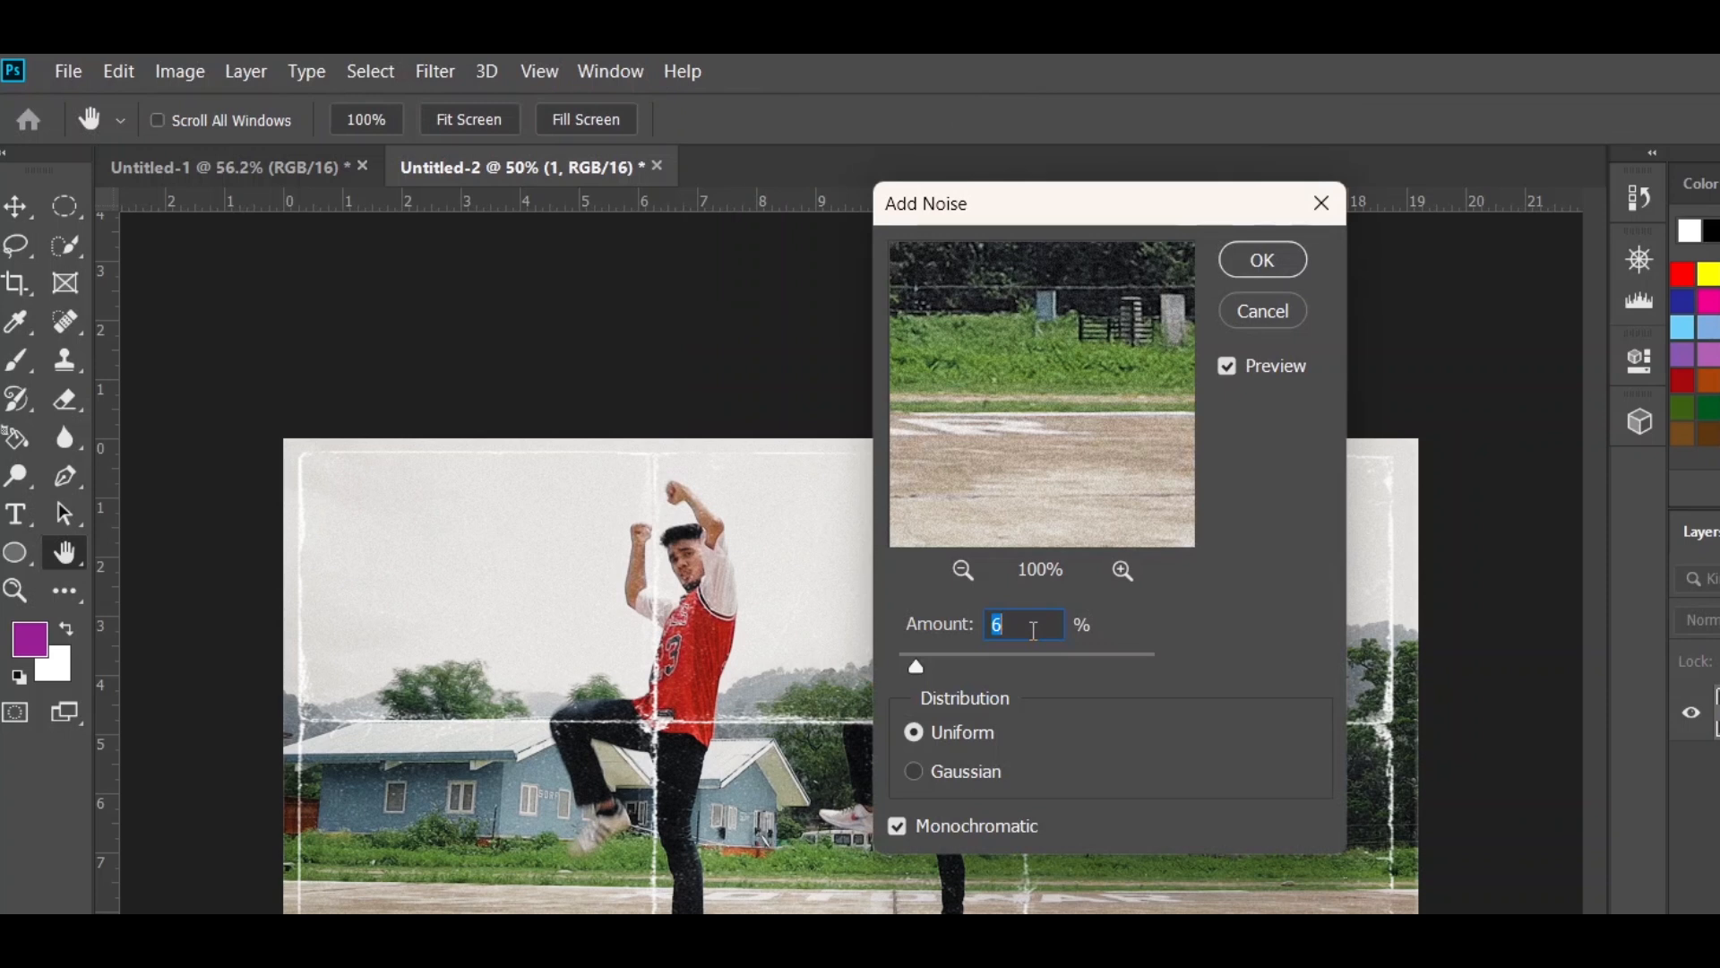
type("10")
left_click(1238, 263)
- Apply a Camera Raw filter to layer 1 with Clarity at -22 and raised Blacks
left_click(434, 72)
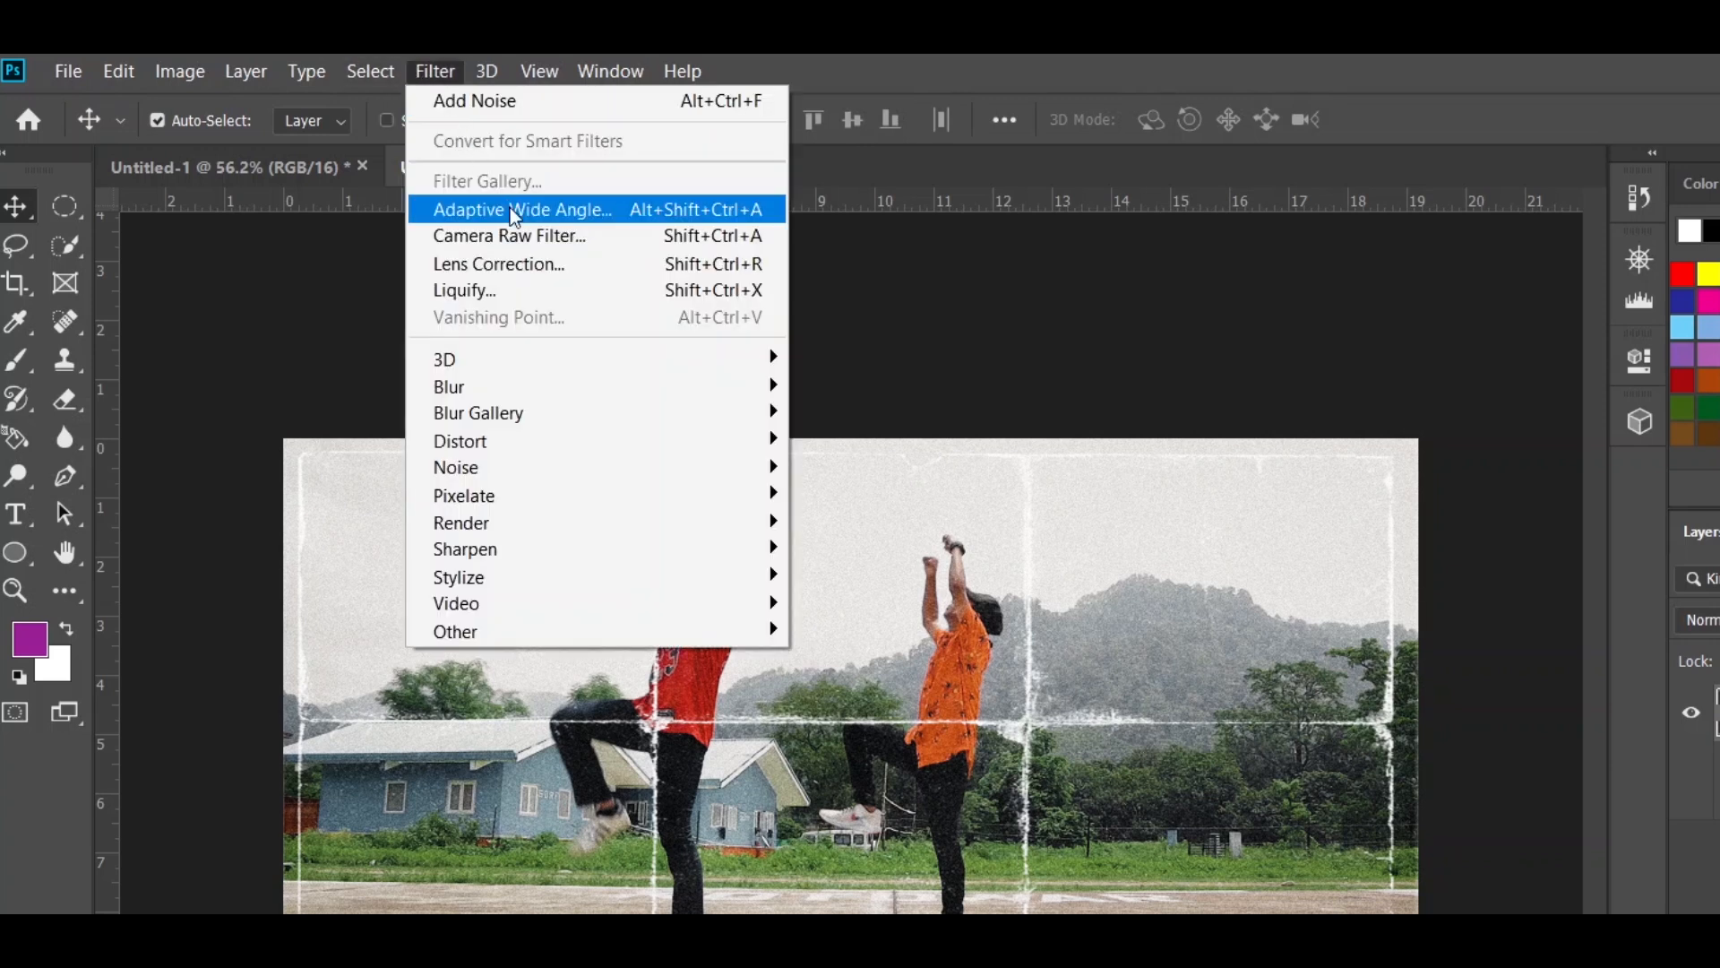
left_click(502, 236)
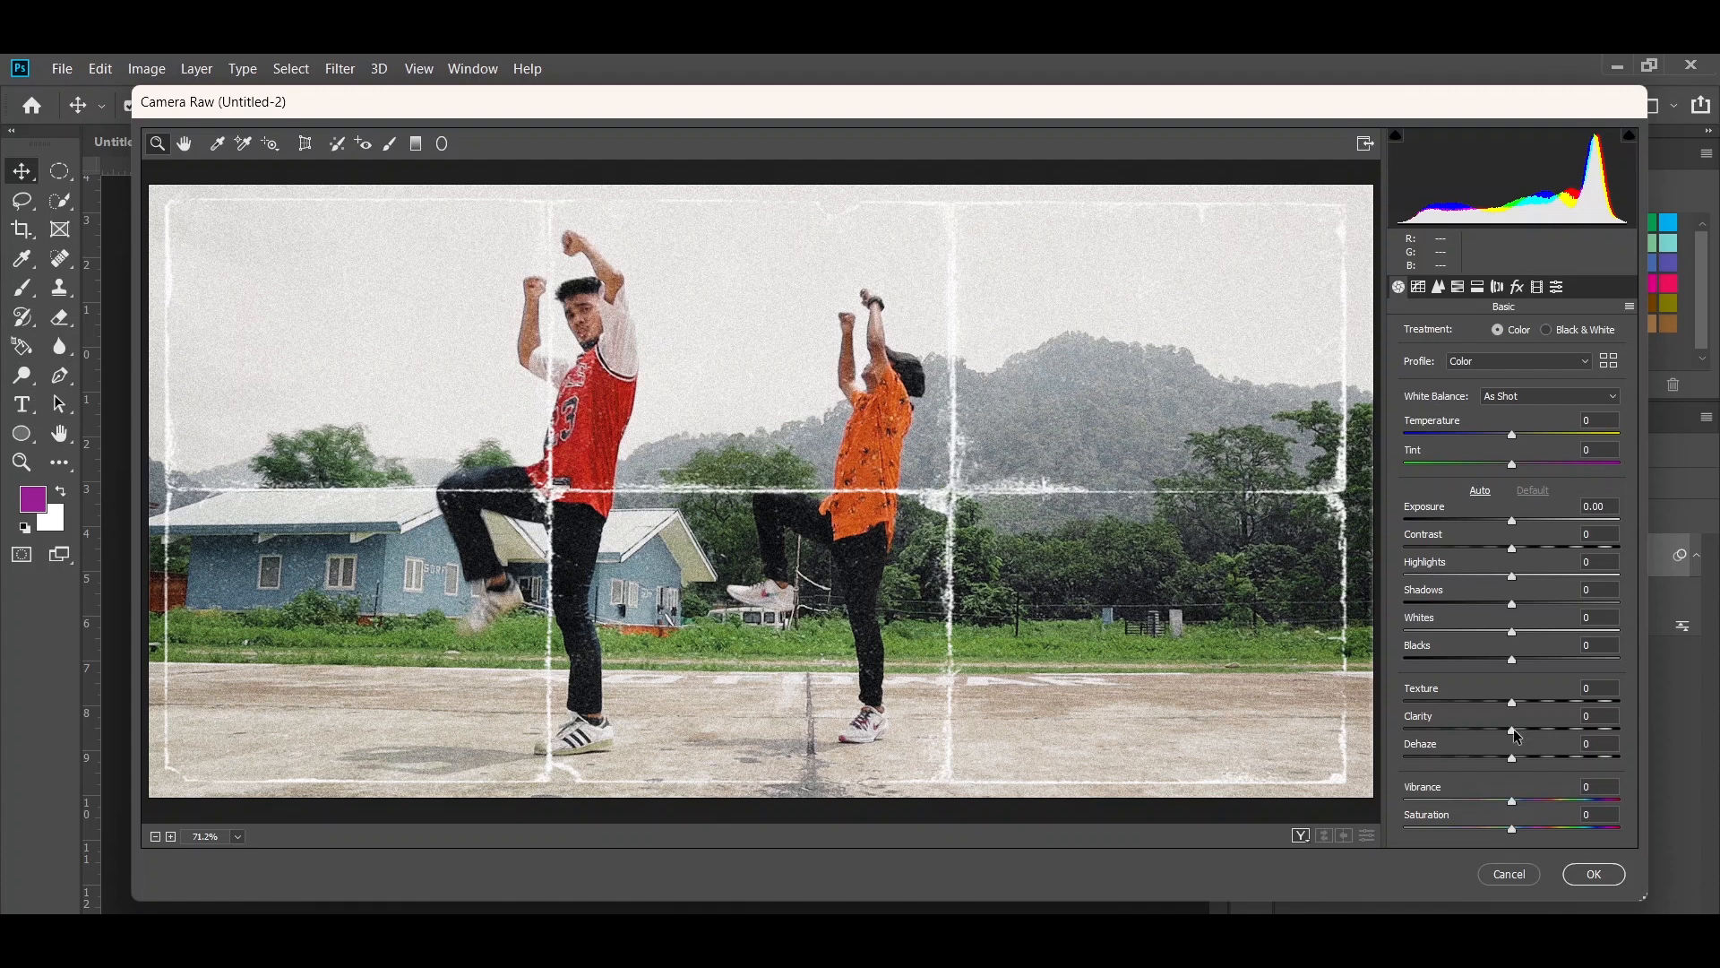
left_click_drag(1507, 732, 1493, 730)
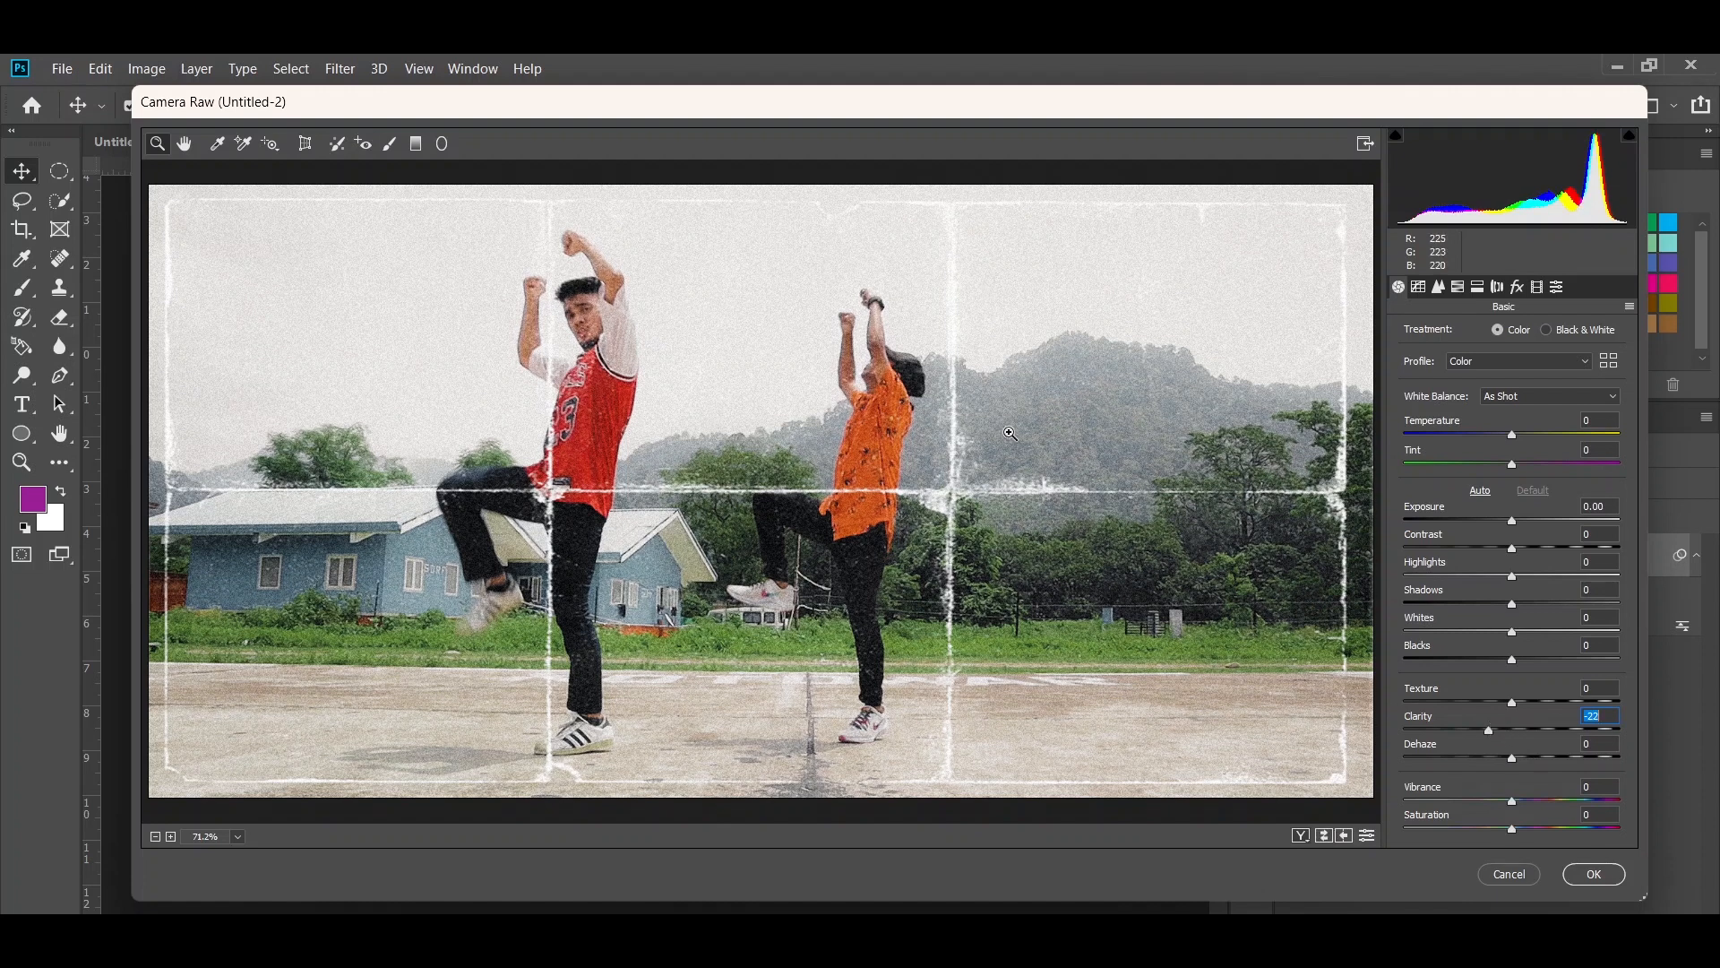
left_click_drag(1513, 659, 1547, 665)
left_click(1512, 577)
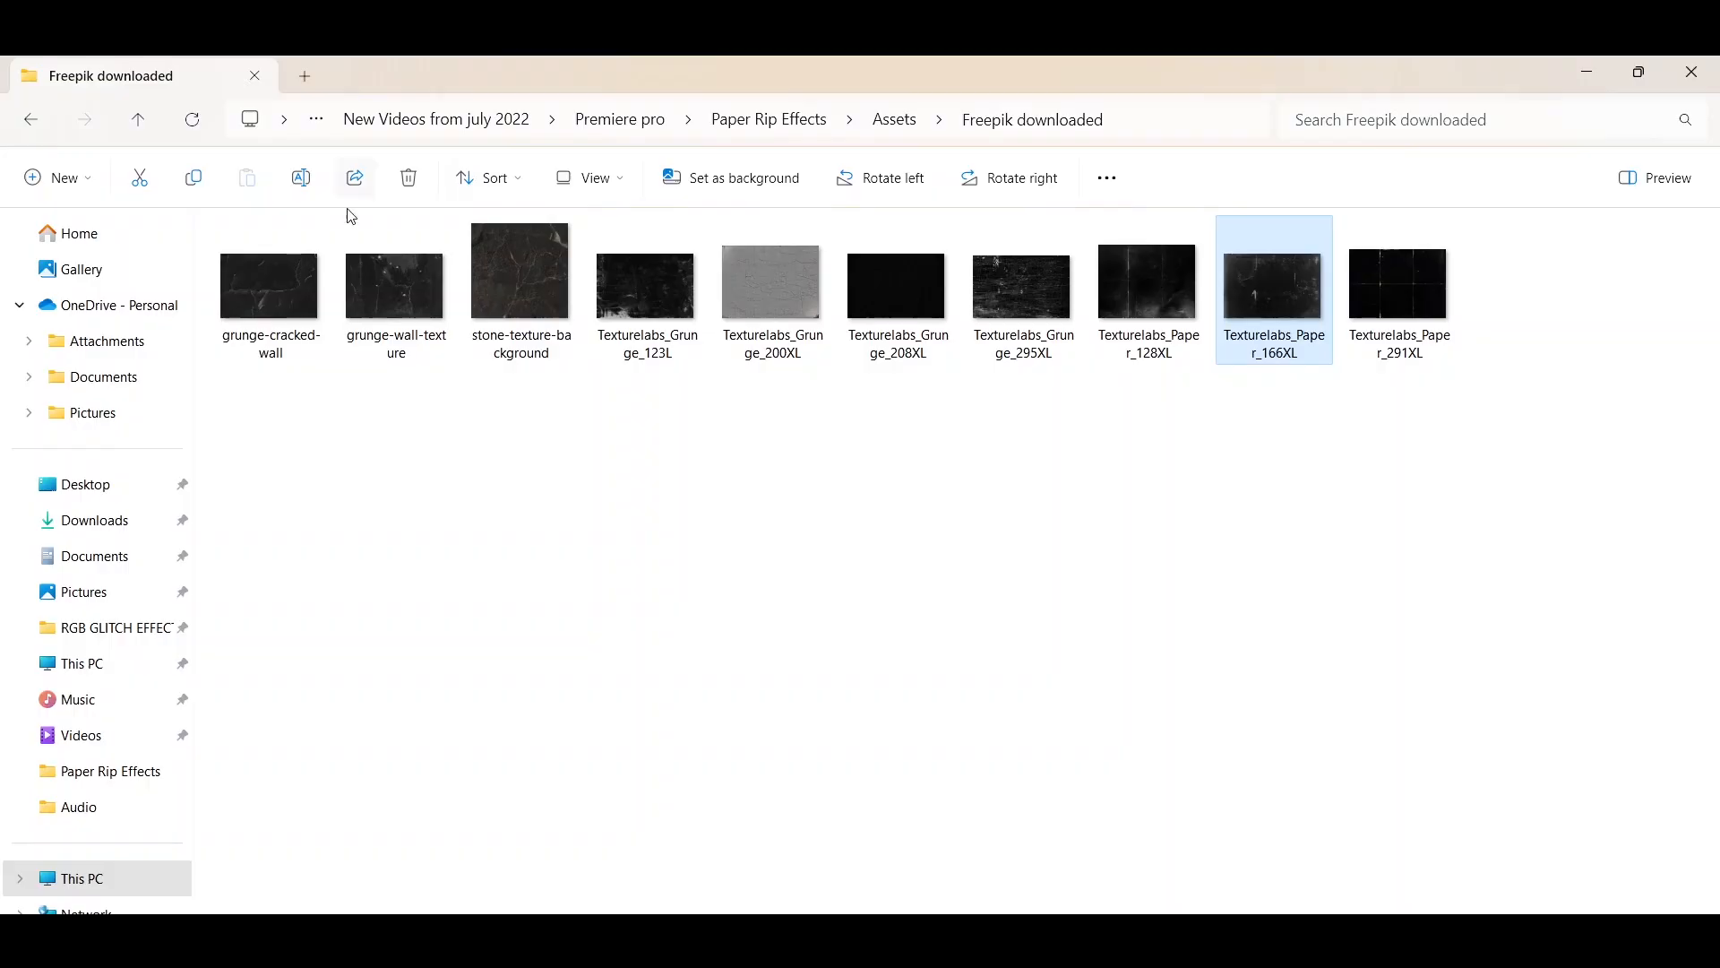
- Bring the grunge-cracked-wall image from the Freepik downloaded folder into the Untitled-2 document in Photoshop
left_click(307, 281)
mouse_move(1157, 941)
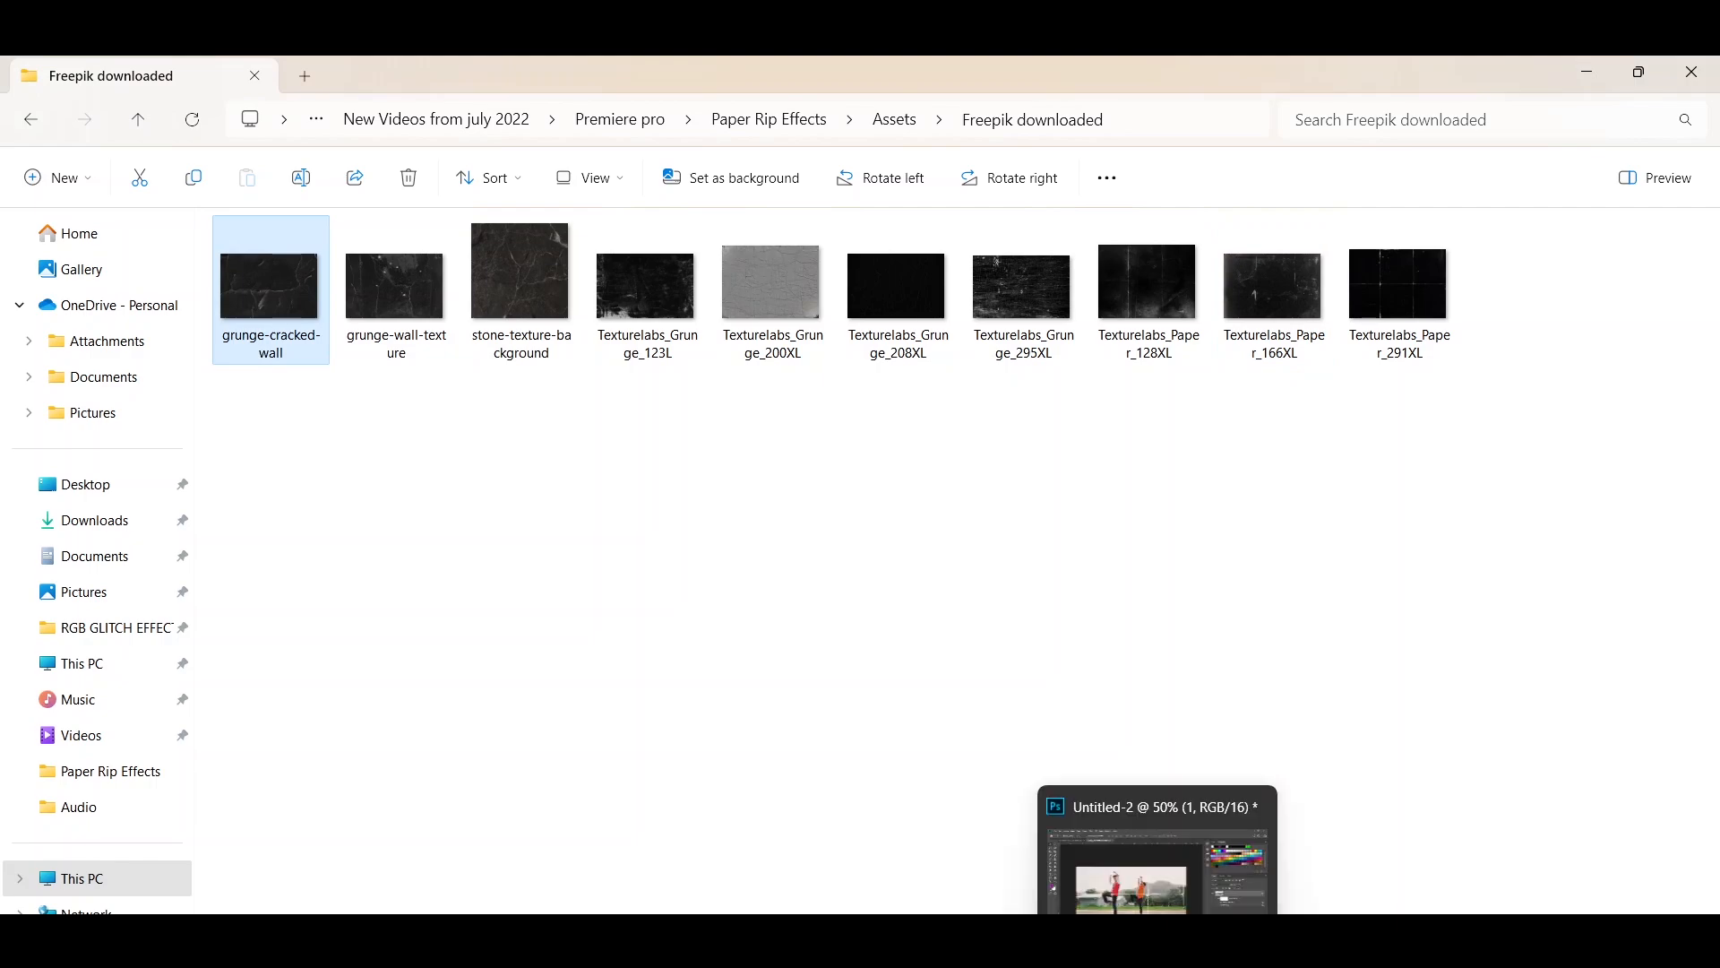
left_click(1158, 864)
left_click_drag(1158, 864, 1007, 540)
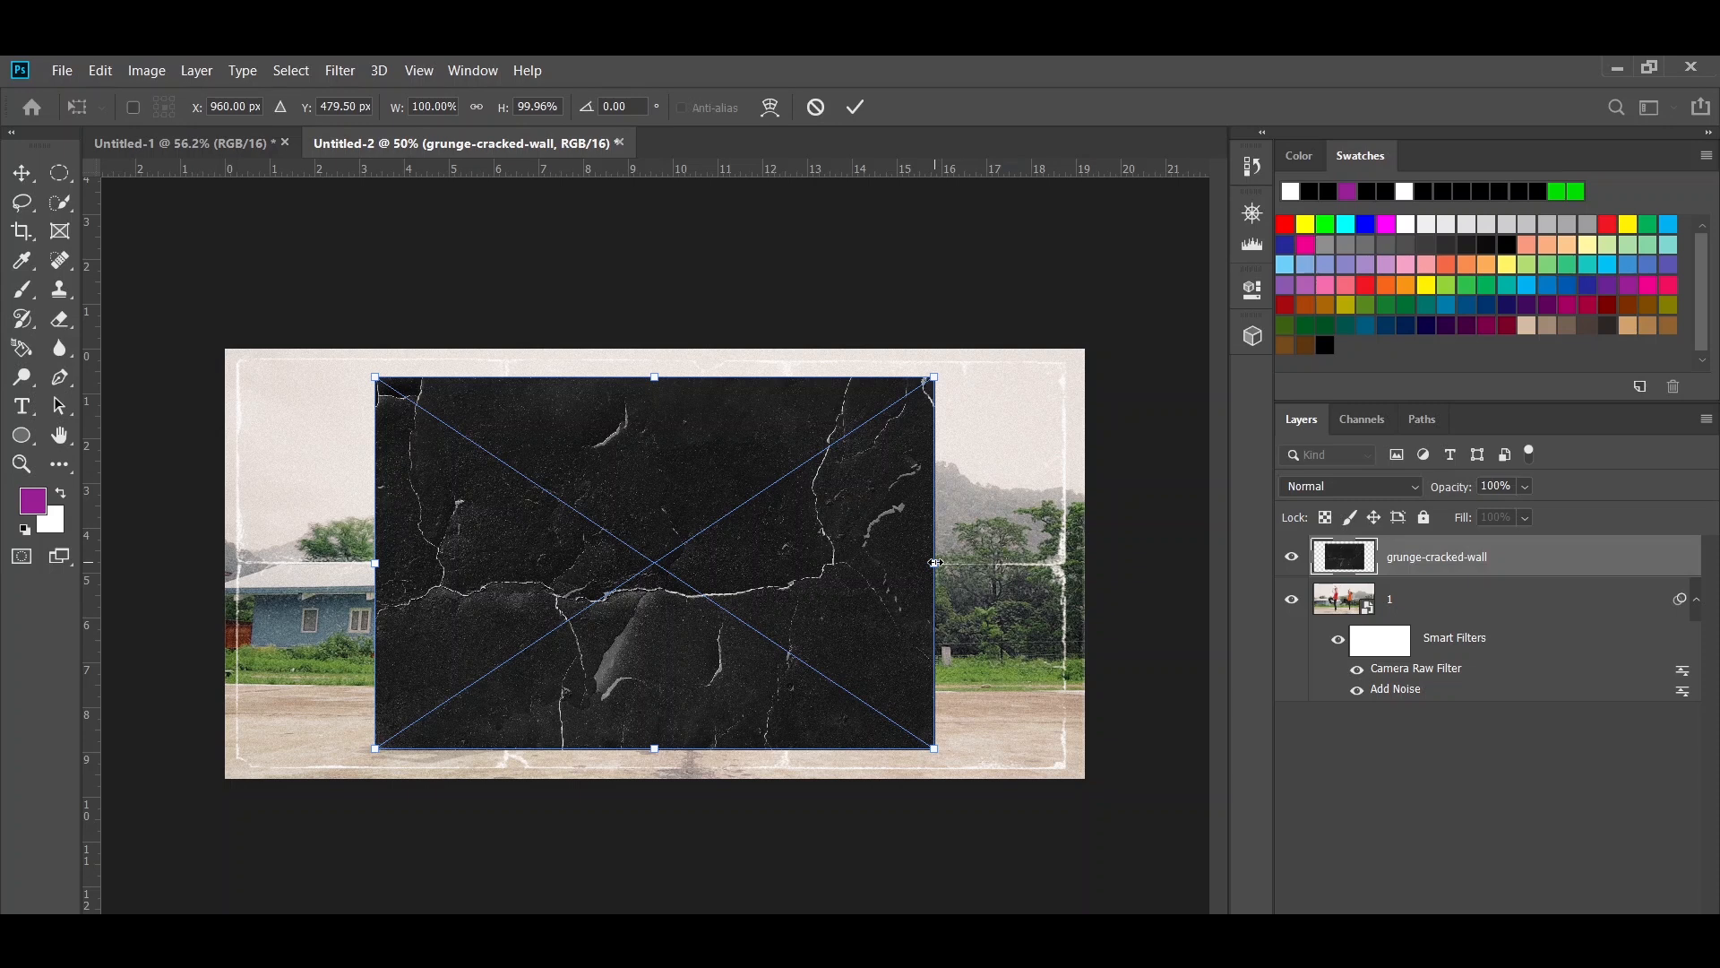
- Scale grunge-cracked-wall to 36% width and about 72% height as a portrait panel beside the dancer in red, and apply the transform
left_click_drag(934, 562, 674, 563)
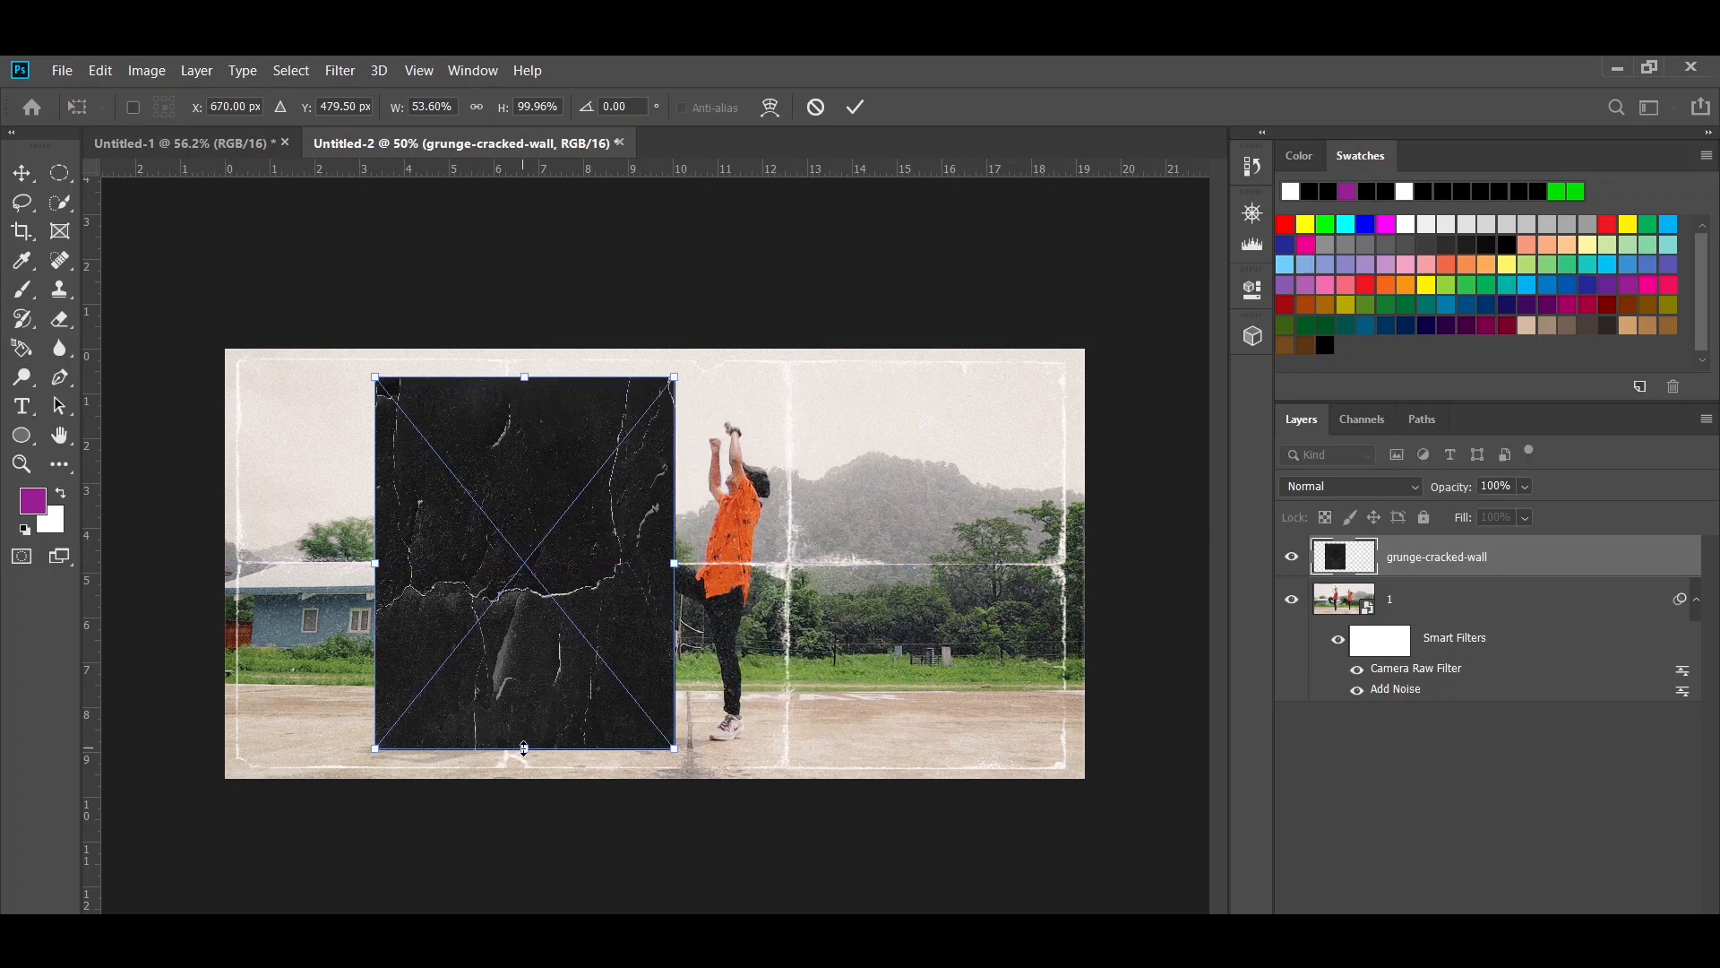
left_click_drag(524, 748, 524, 742)
left_click_drag(606, 566, 468, 570)
left_click_drag(536, 745, 493, 695)
left_click_drag(492, 565, 481, 565)
left_click_drag(380, 691, 377, 697)
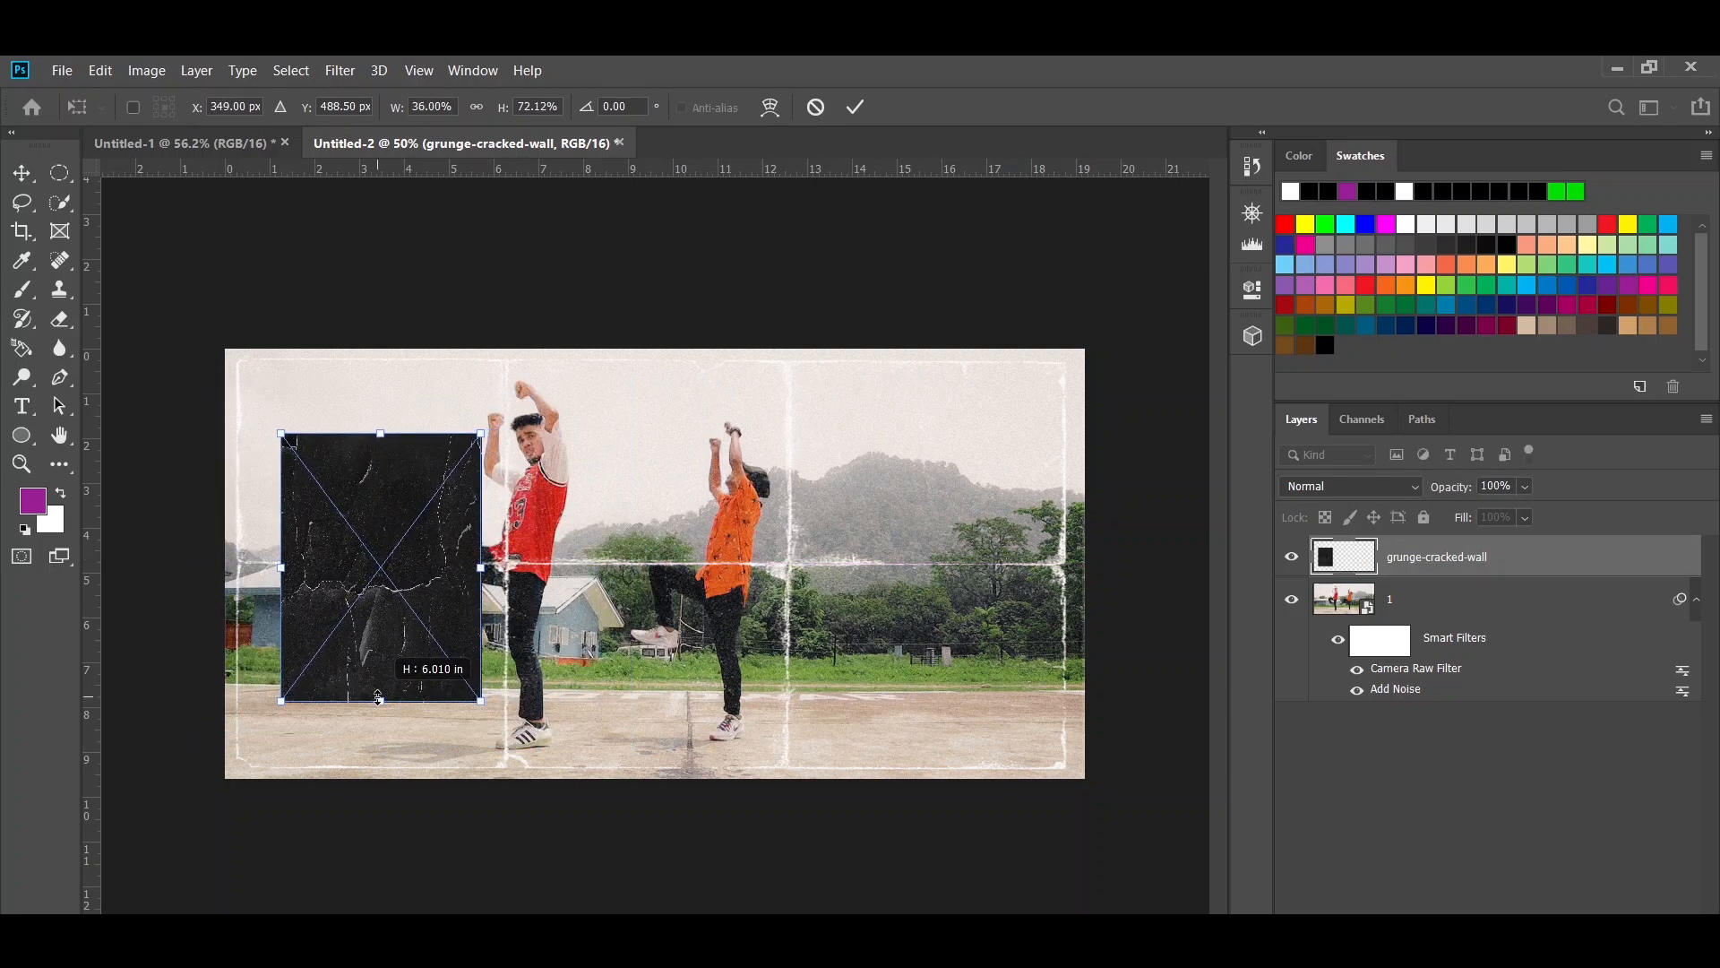
left_click(856, 106)
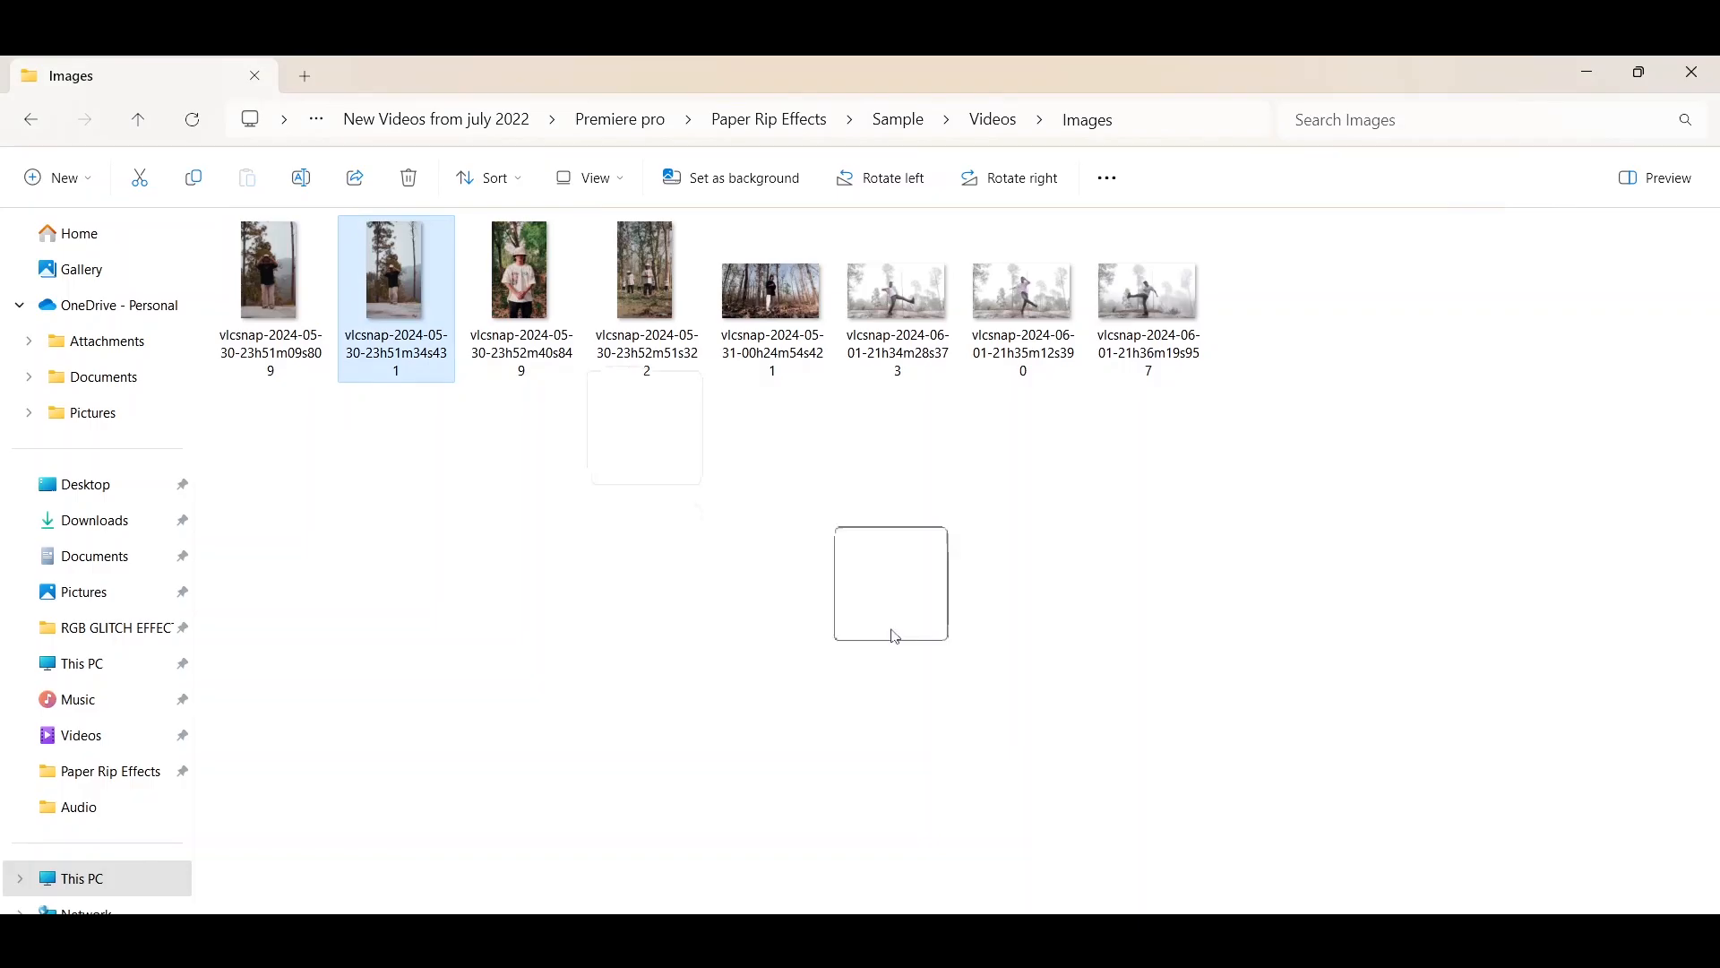
left_click_drag(892, 634, 334, 564)
left_click_drag(703, 634, 425, 615)
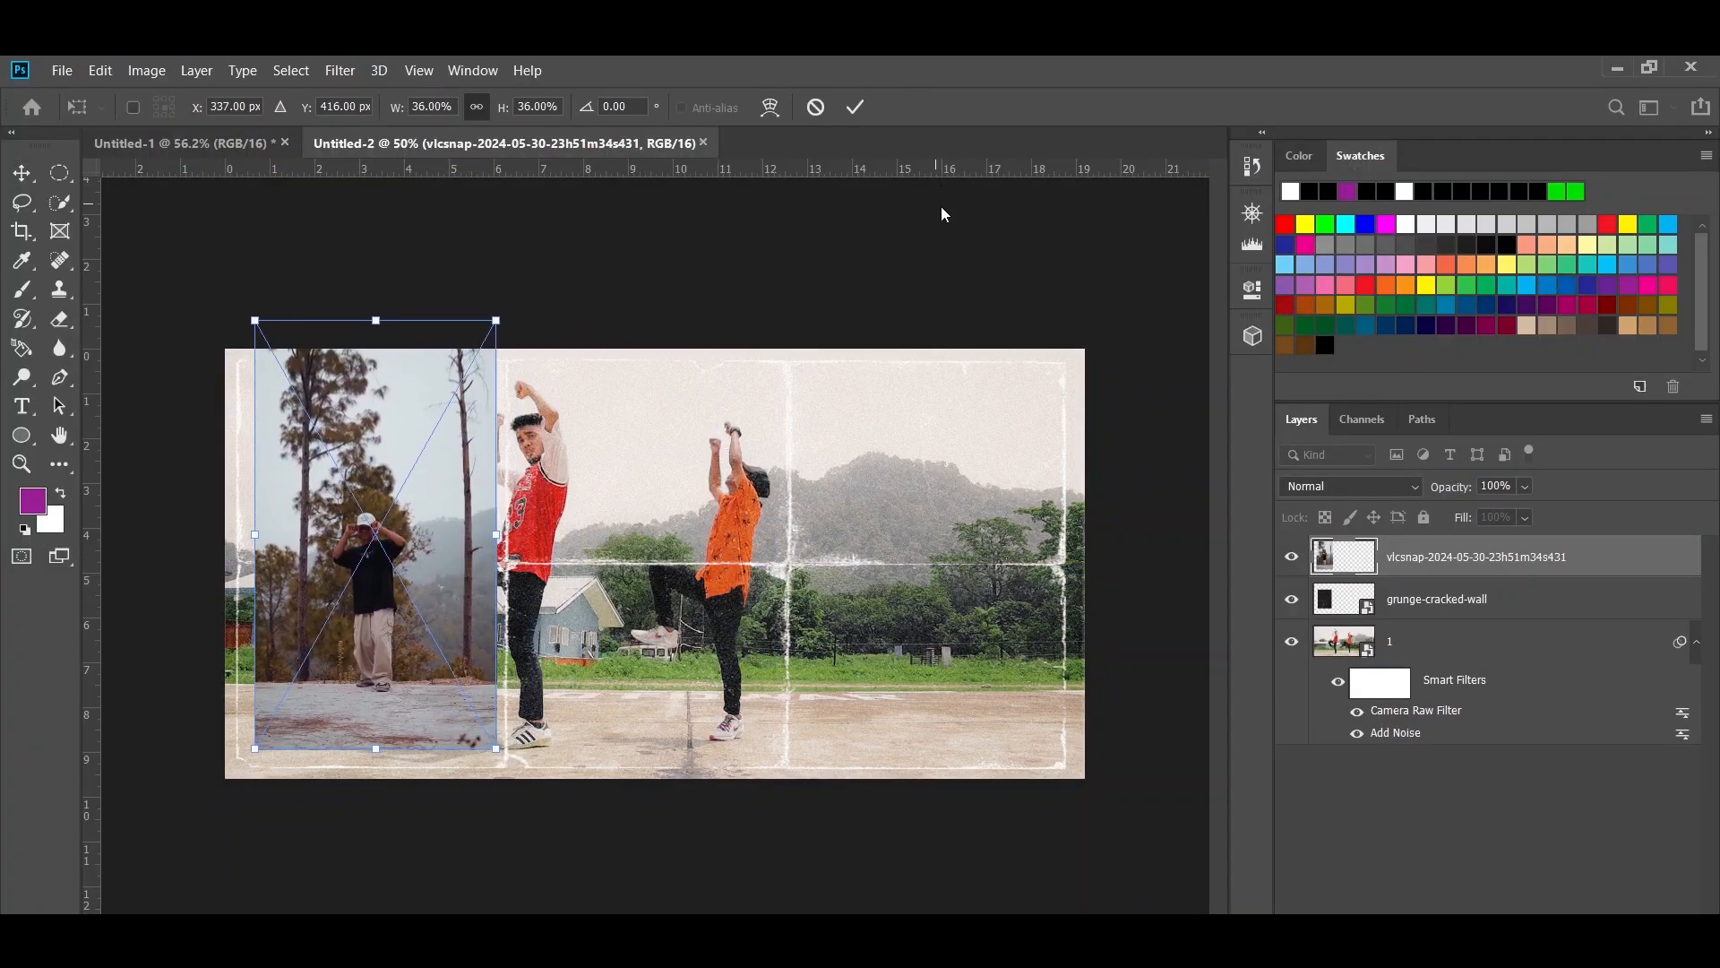
key("Return")
- Clip the vlcsnap photo to the grunge-cracked-wall layer and set its blend mode to Screen
right_click(1600, 578)
left_click(1492, 515)
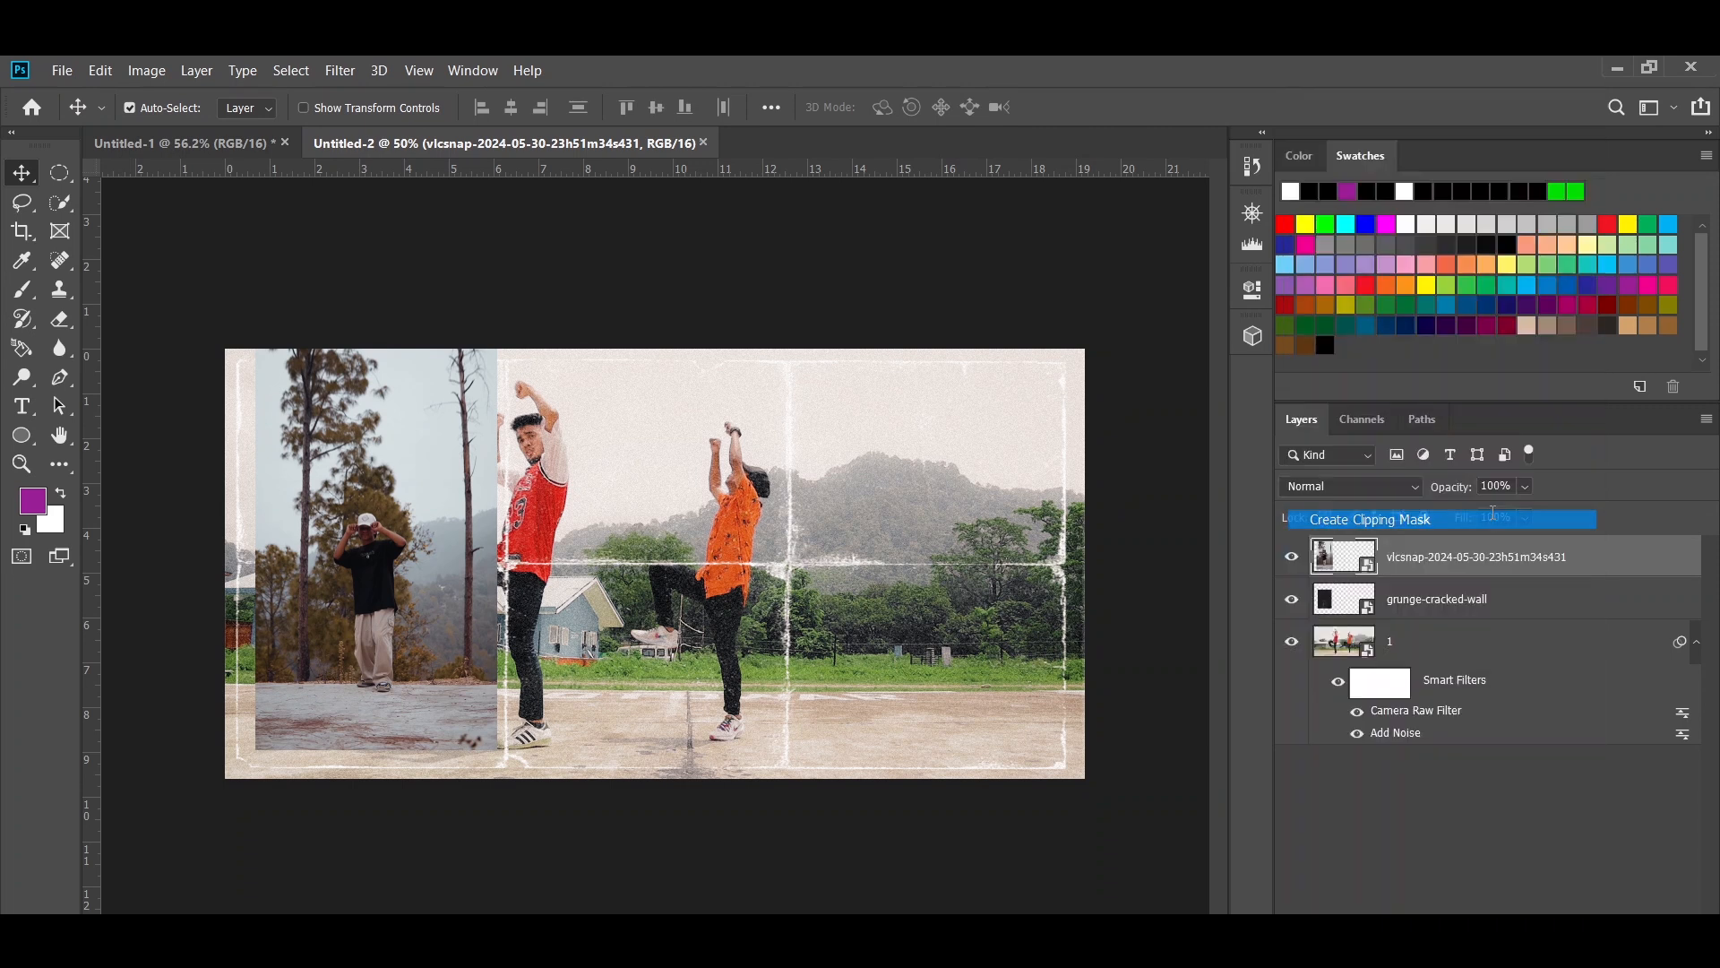
left_click(1335, 502)
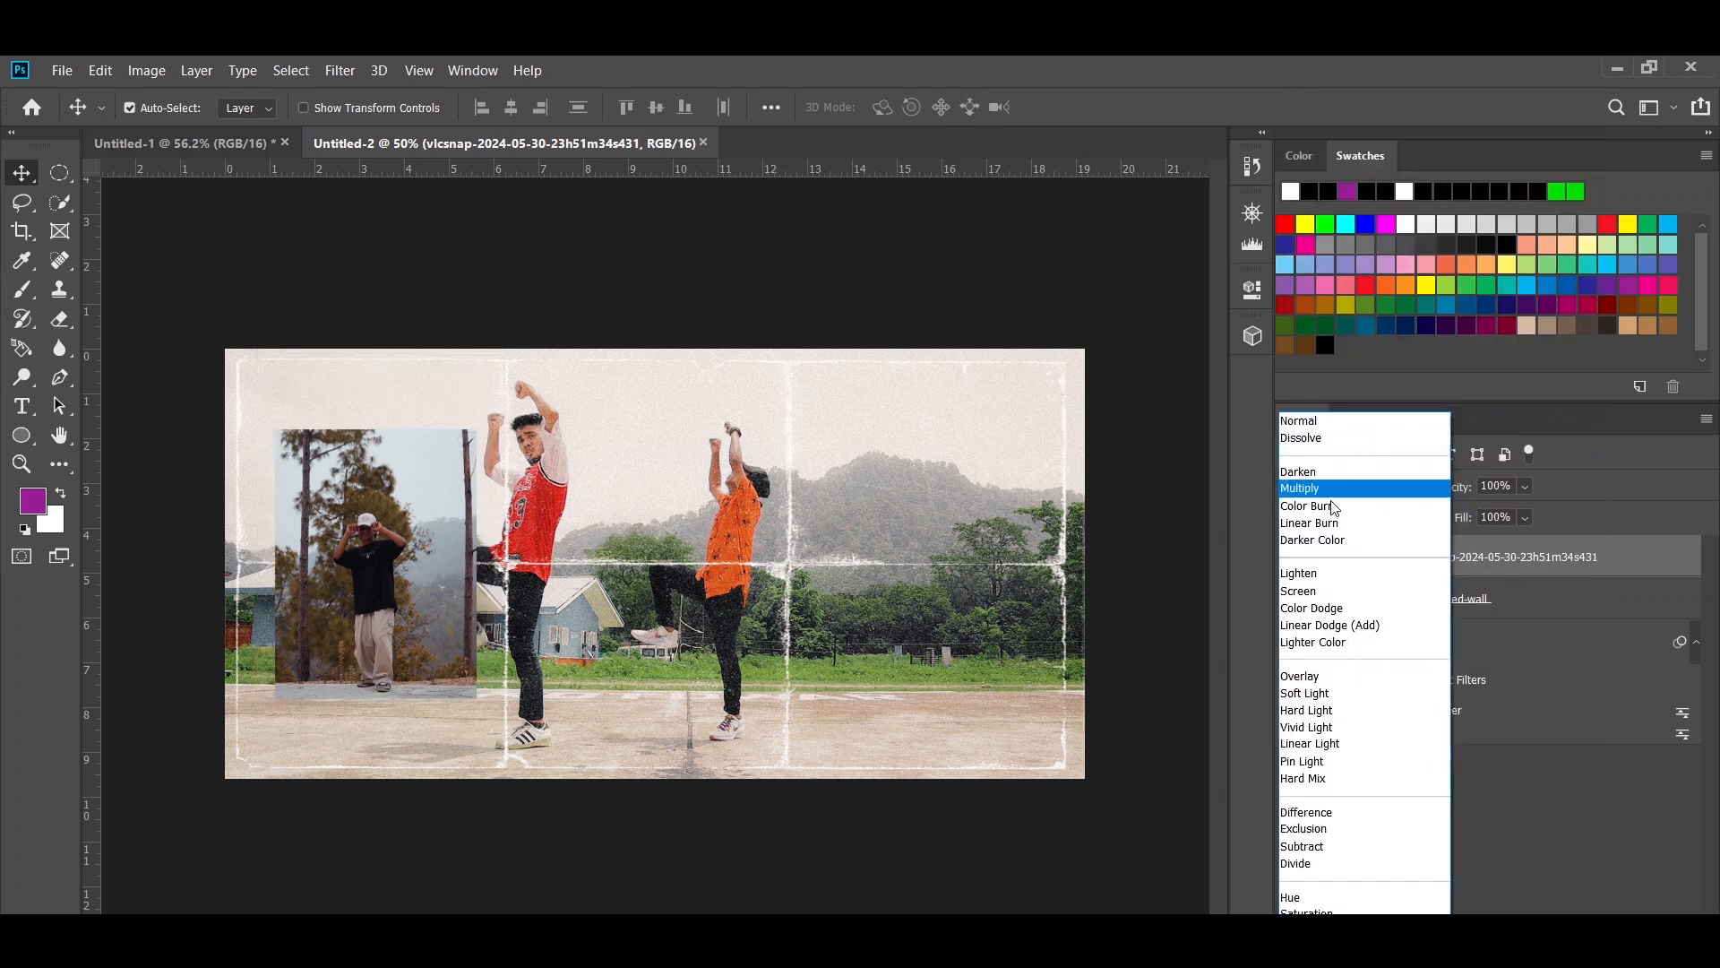
left_click(1317, 584)
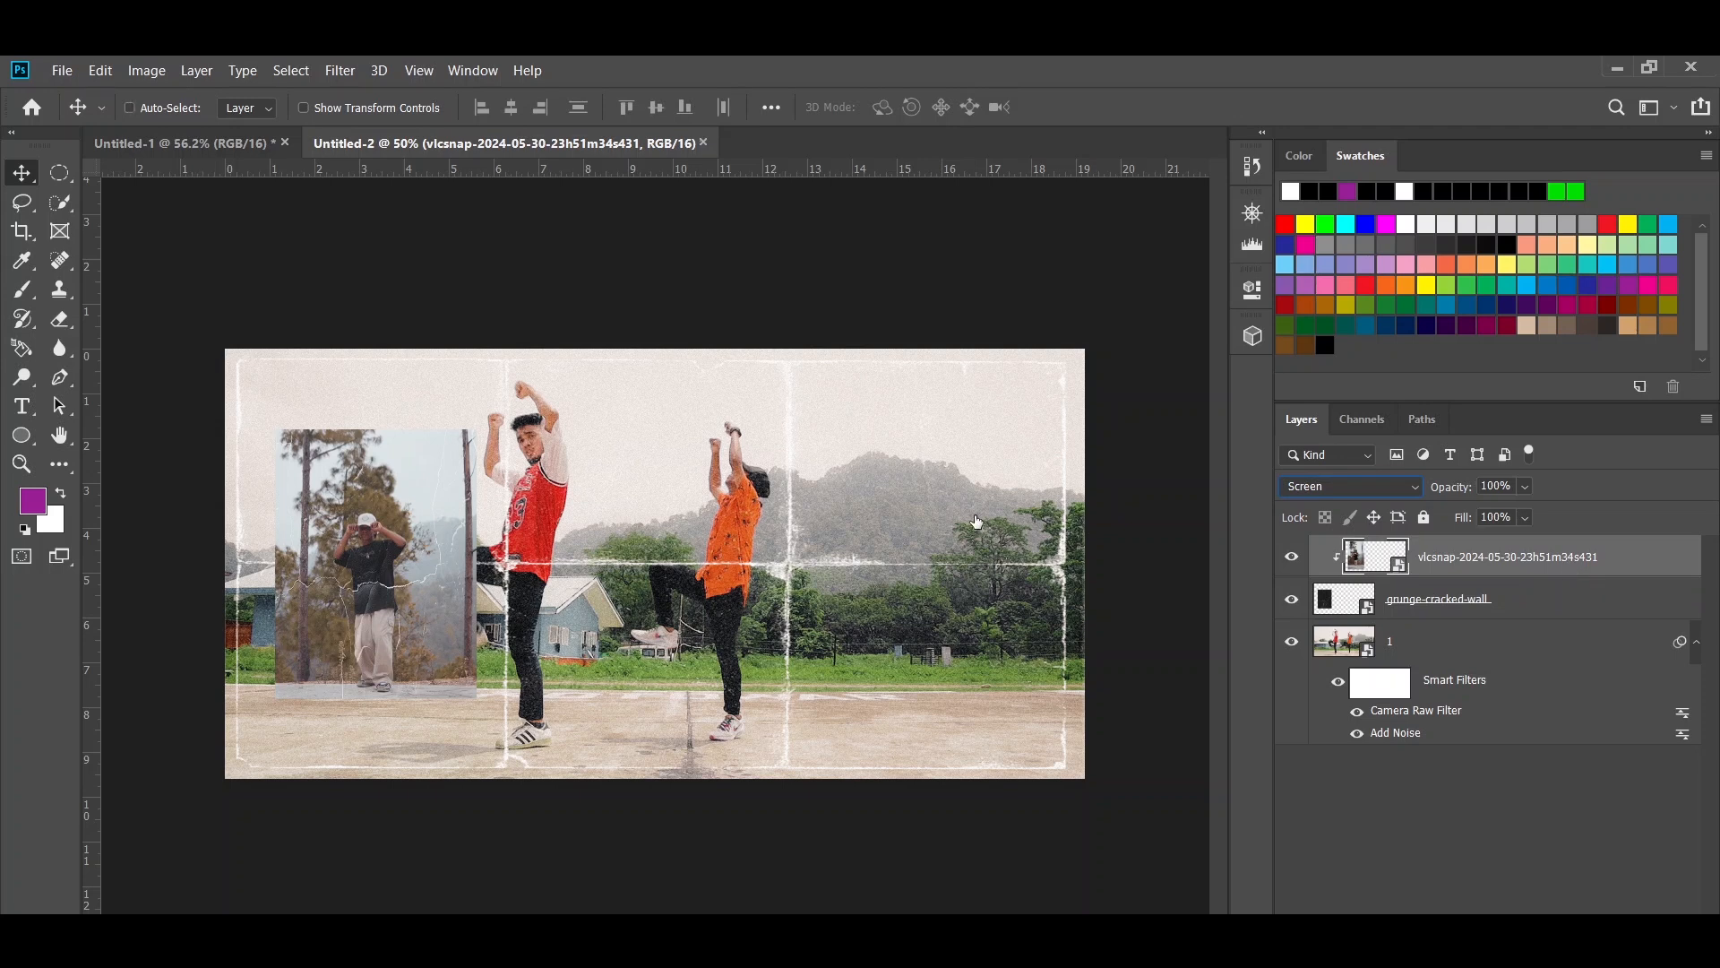
- Scale the clipped vlcsnap photo to 31.27% and reposition it so the standing man is framed within the cracked-wall panel
key("ctrl+t")
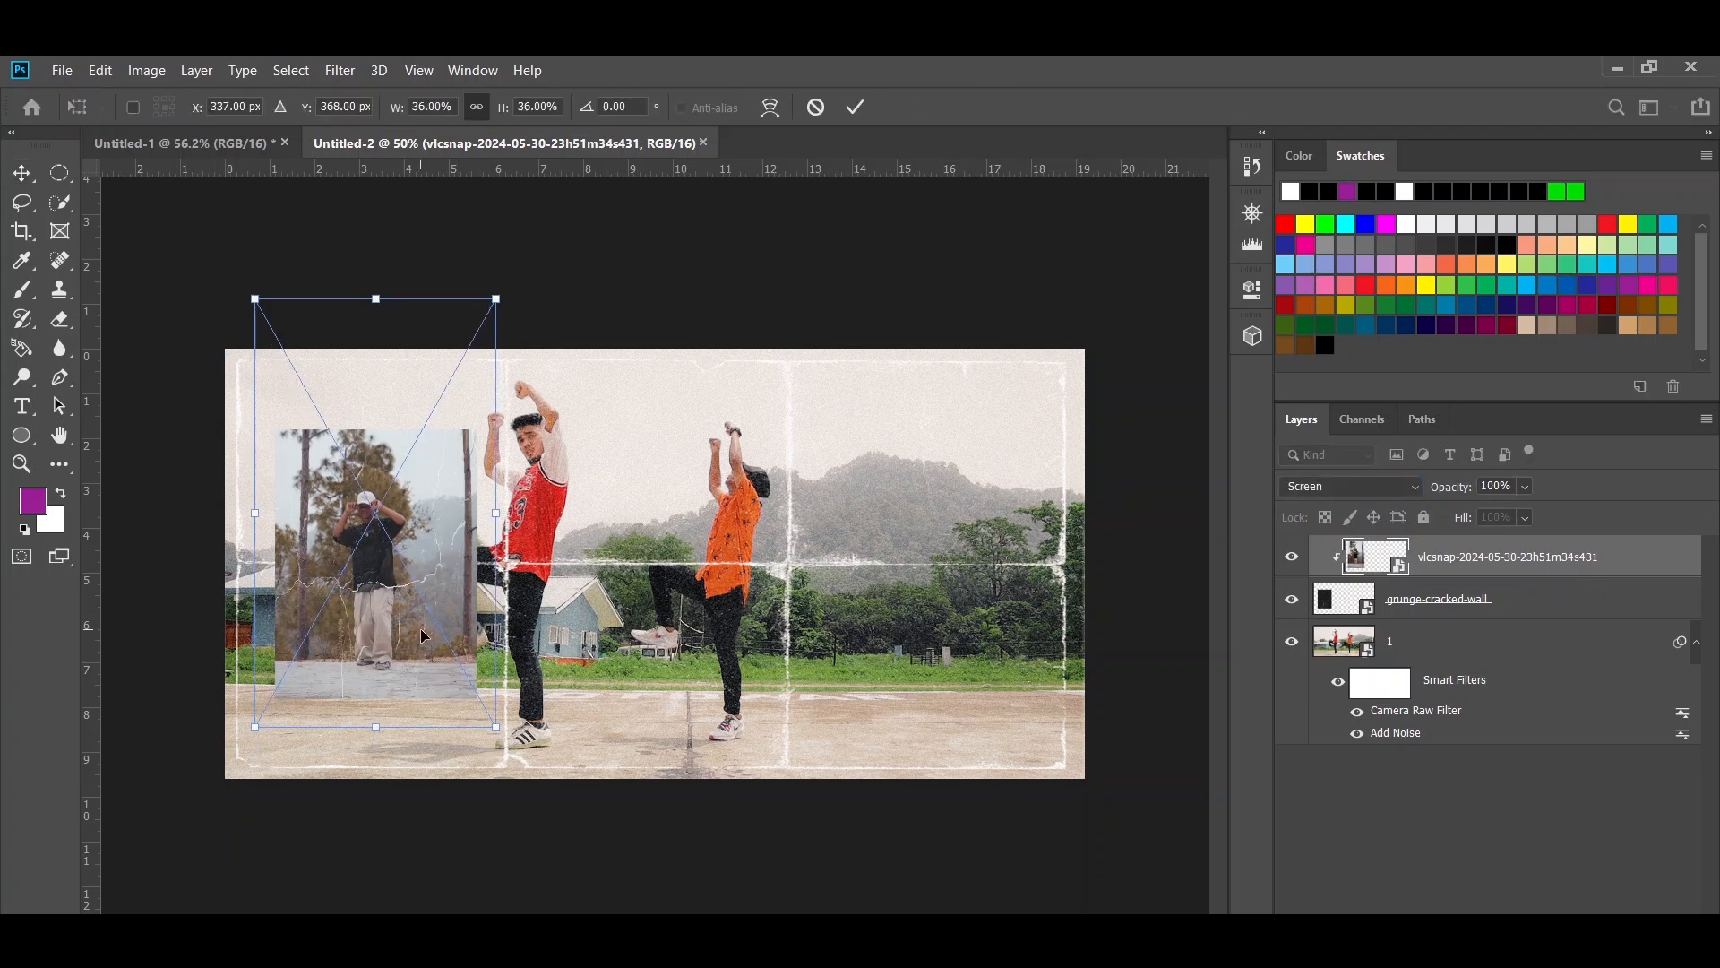
left_click_drag(421, 634, 415, 630)
left_click_drag(497, 300, 482, 325)
left_click_drag(449, 474, 454, 496)
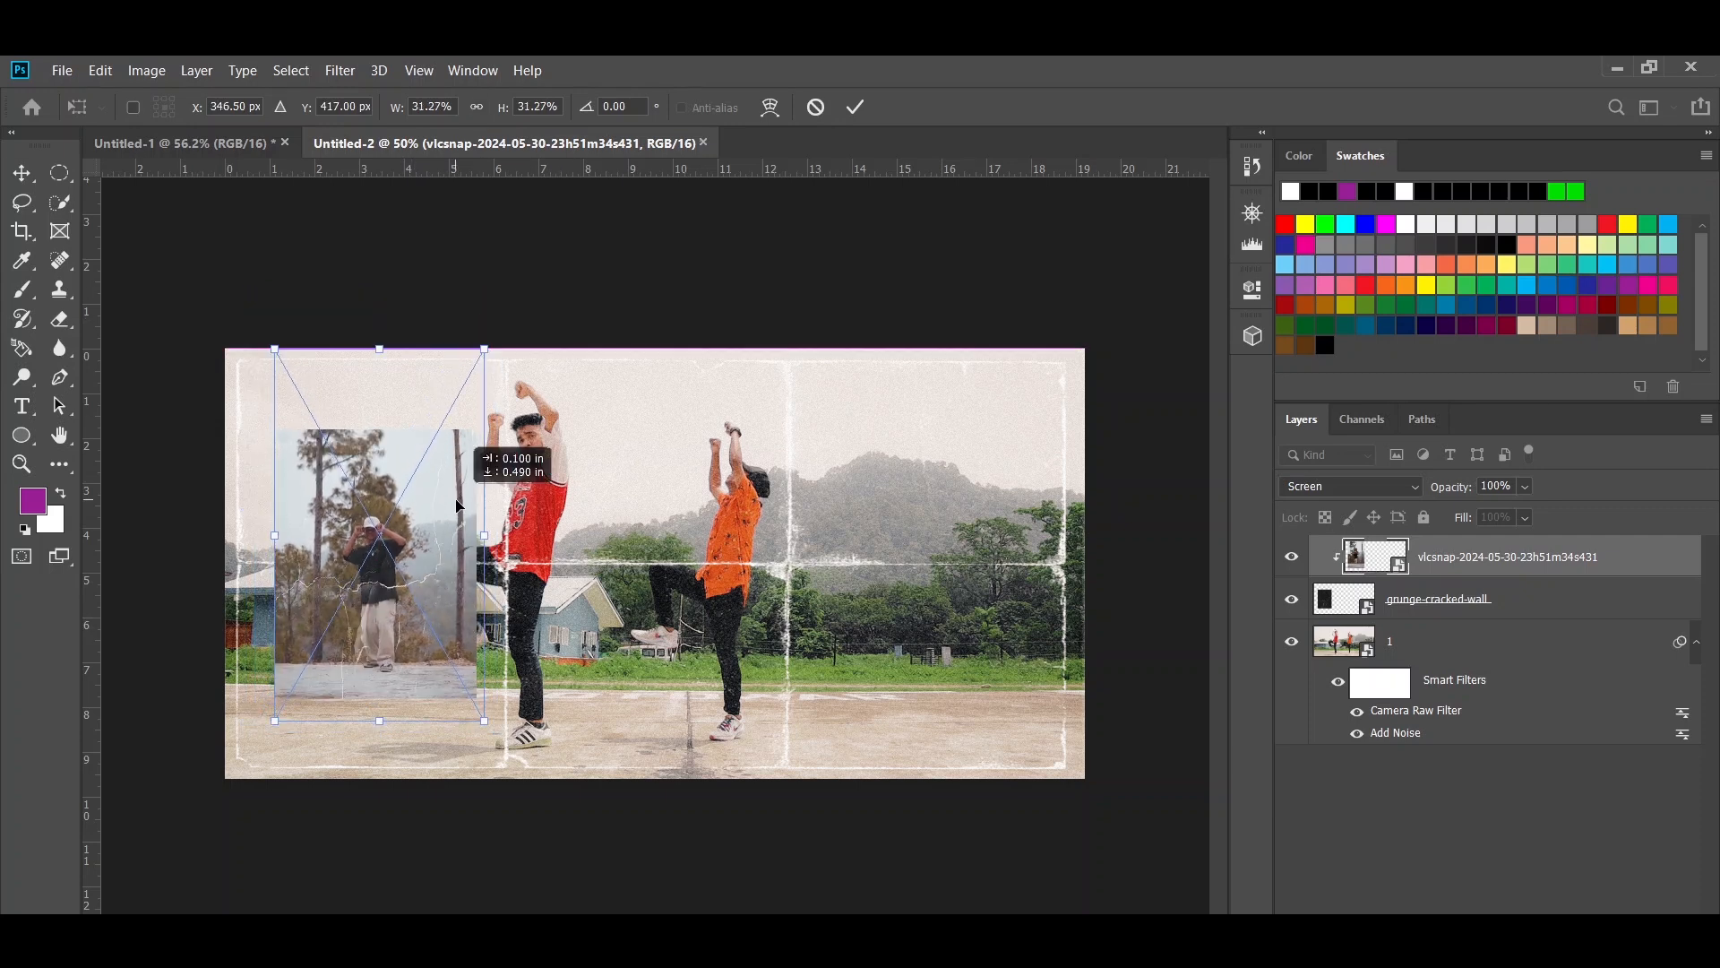
key("Return")
left_click(1147, 542)
- Merge the vlcsnap photo with the grunge-cracked-wall layer and rename the result as 2
left_click(1637, 561)
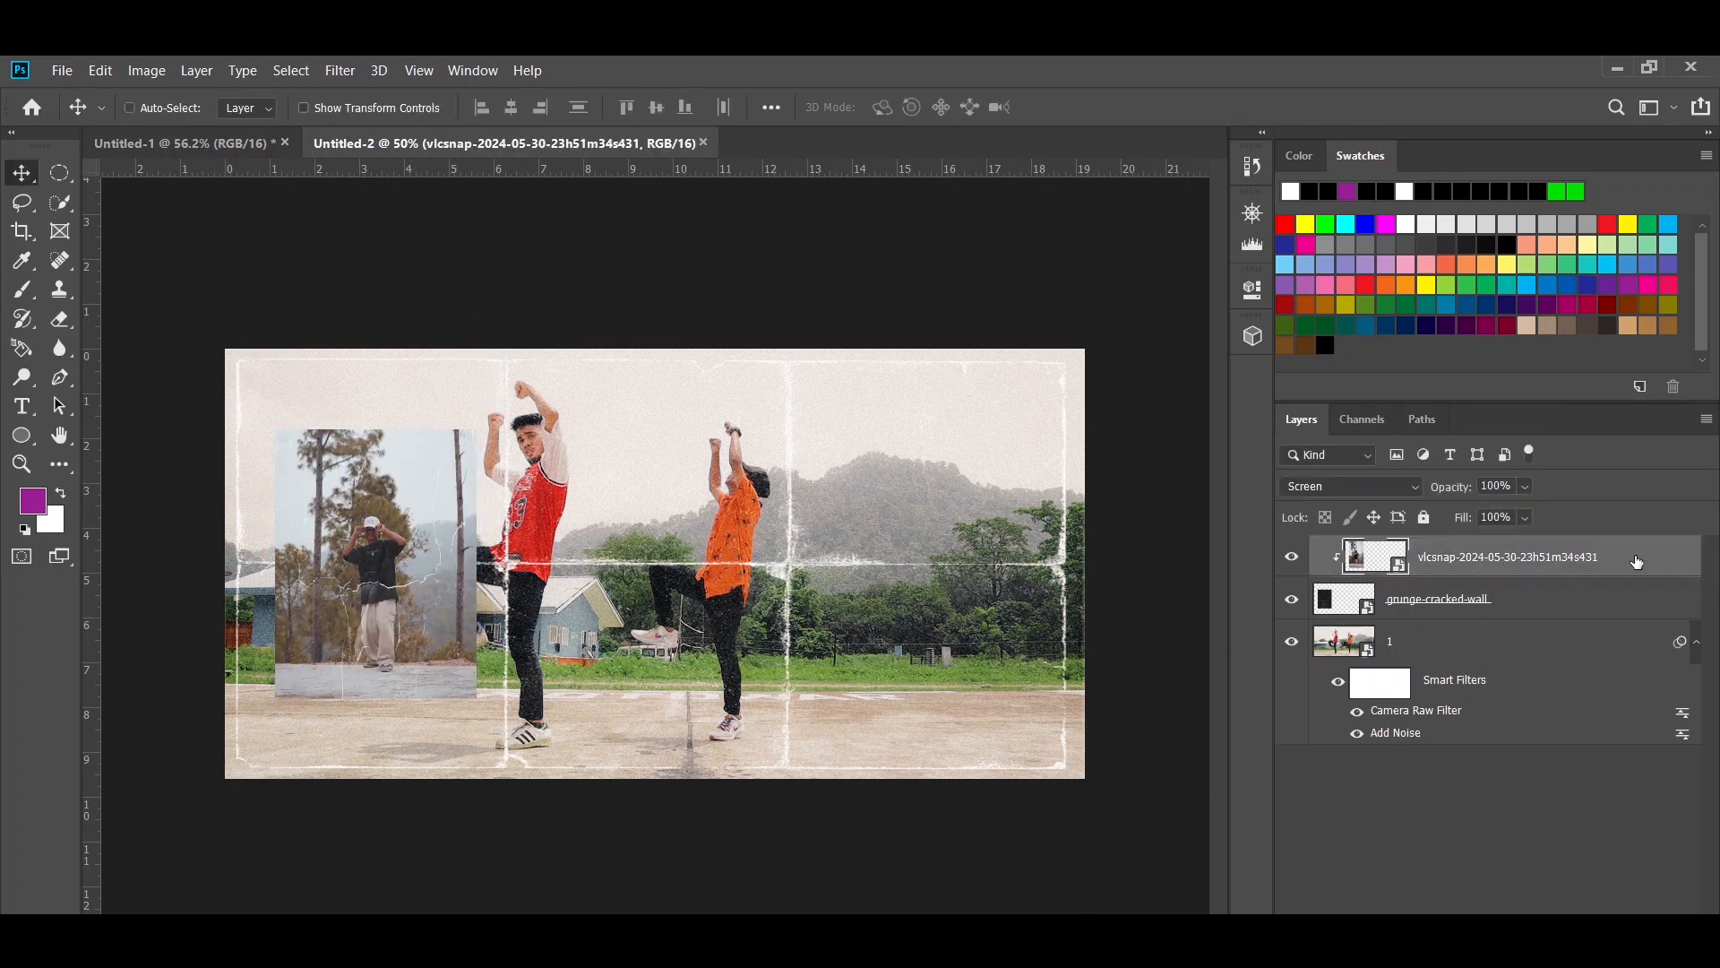
left_click(1610, 598, "ctrl")
right_click(1611, 598)
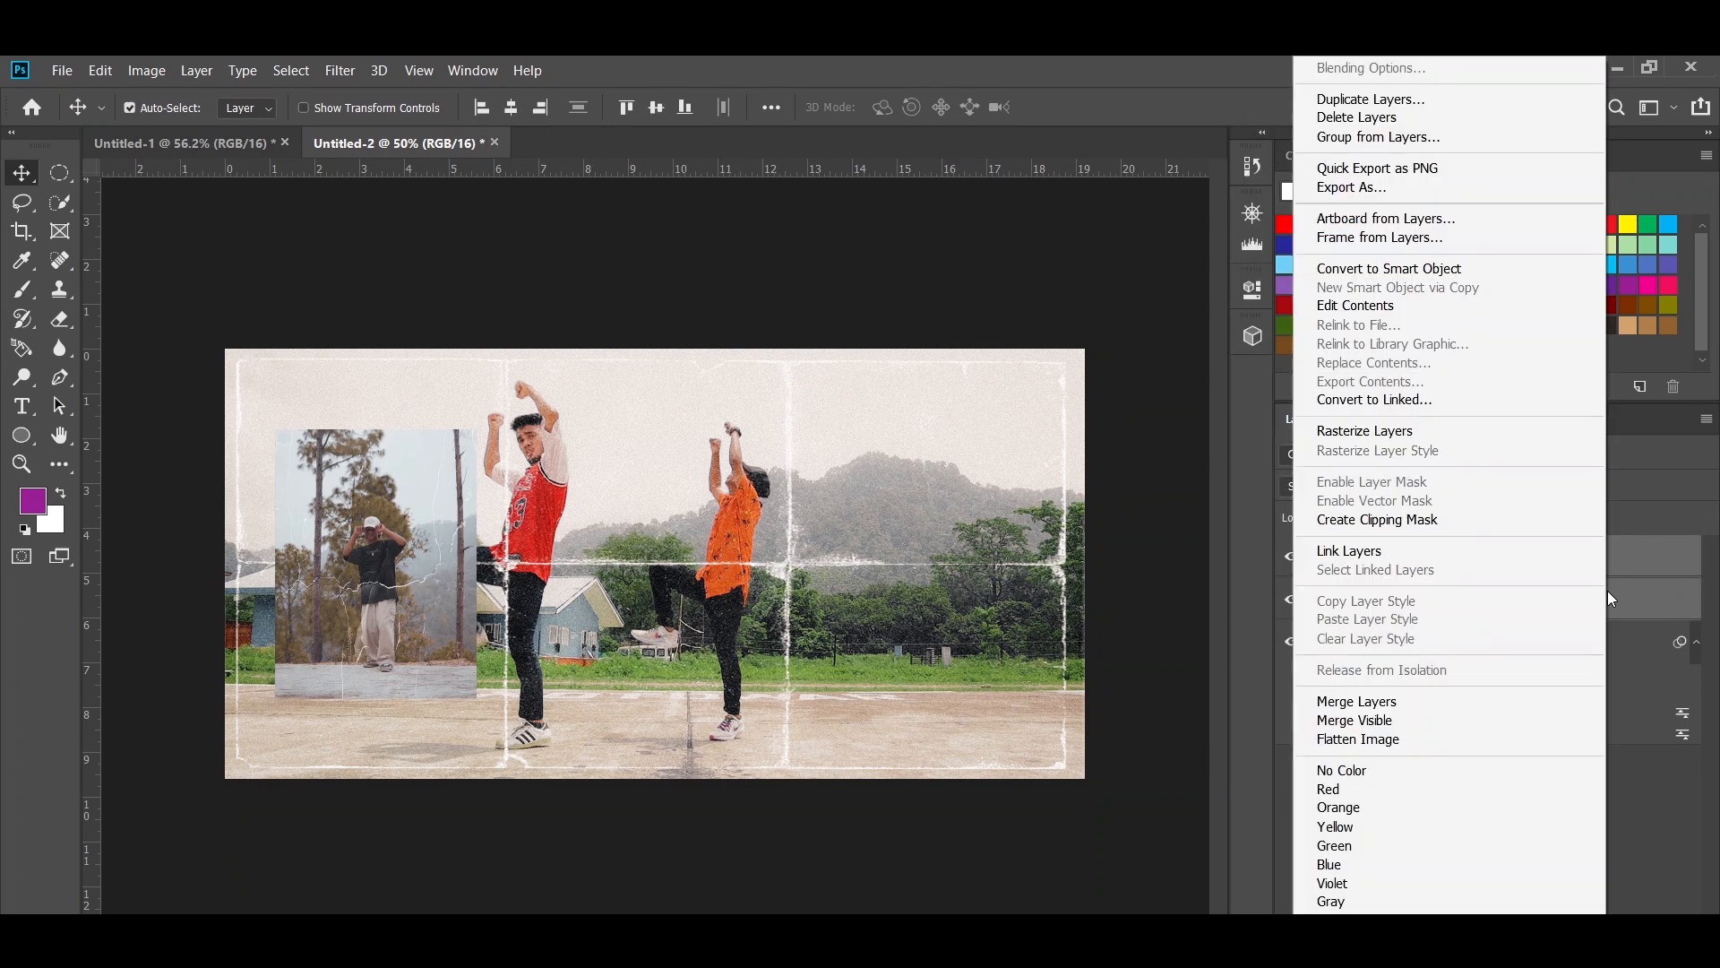
left_click(1376, 702)
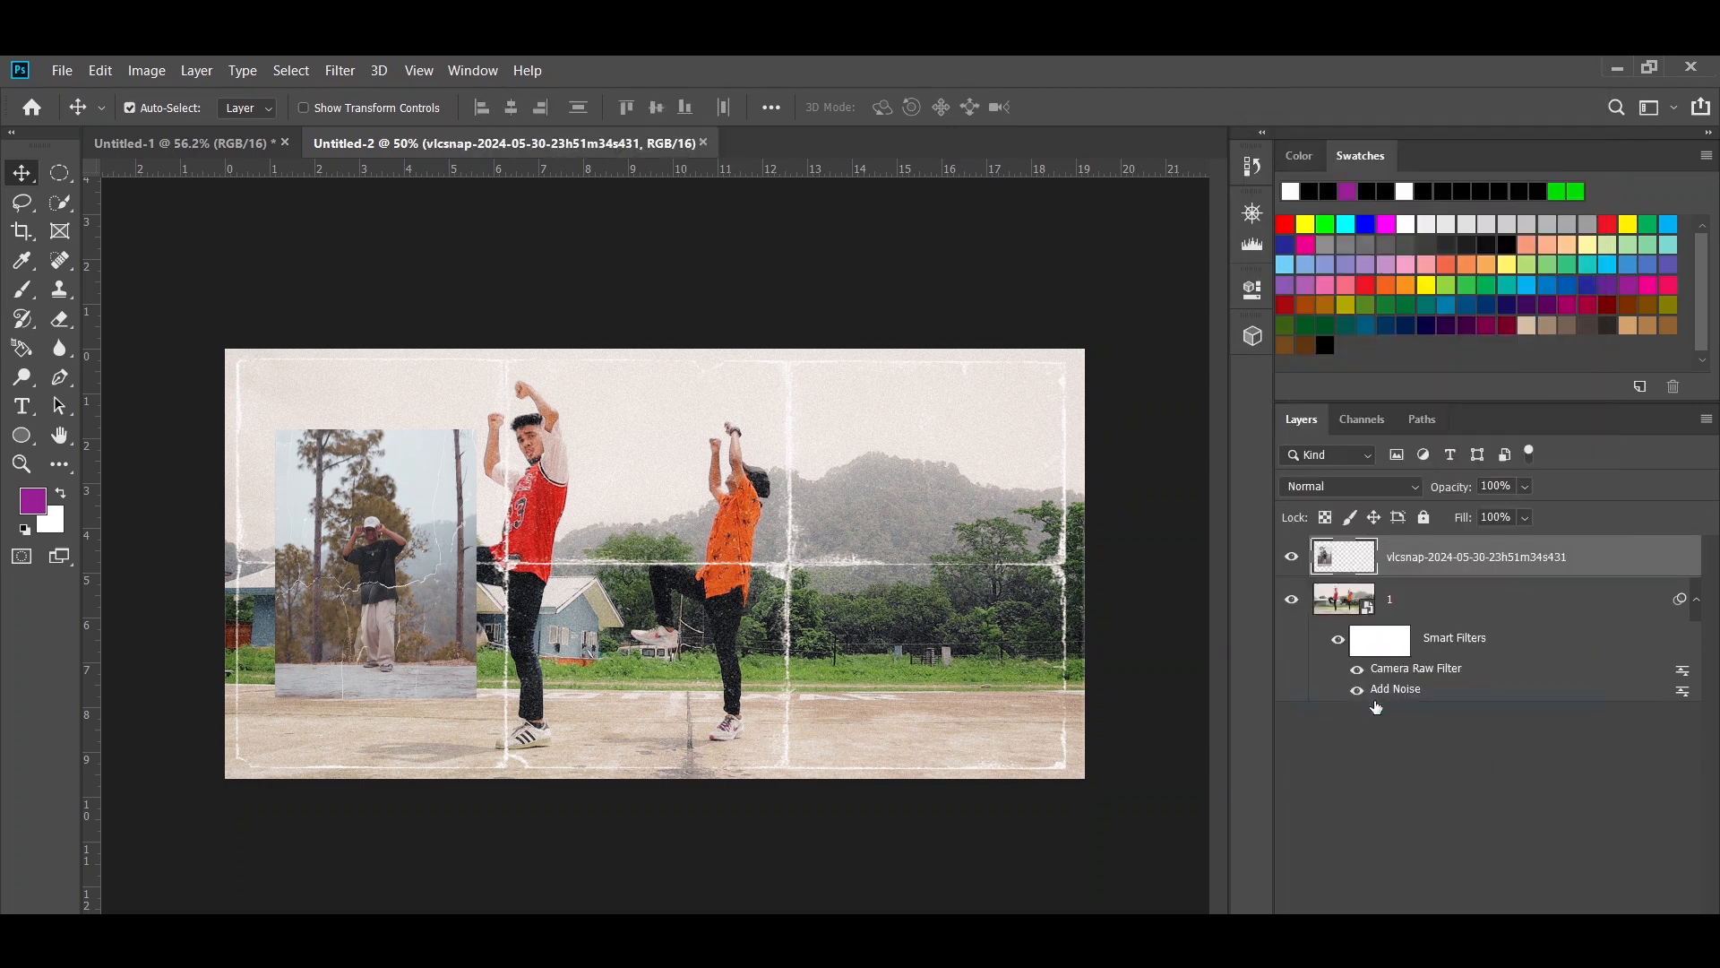
double_click(1435, 559)
type("2")
key("Return")
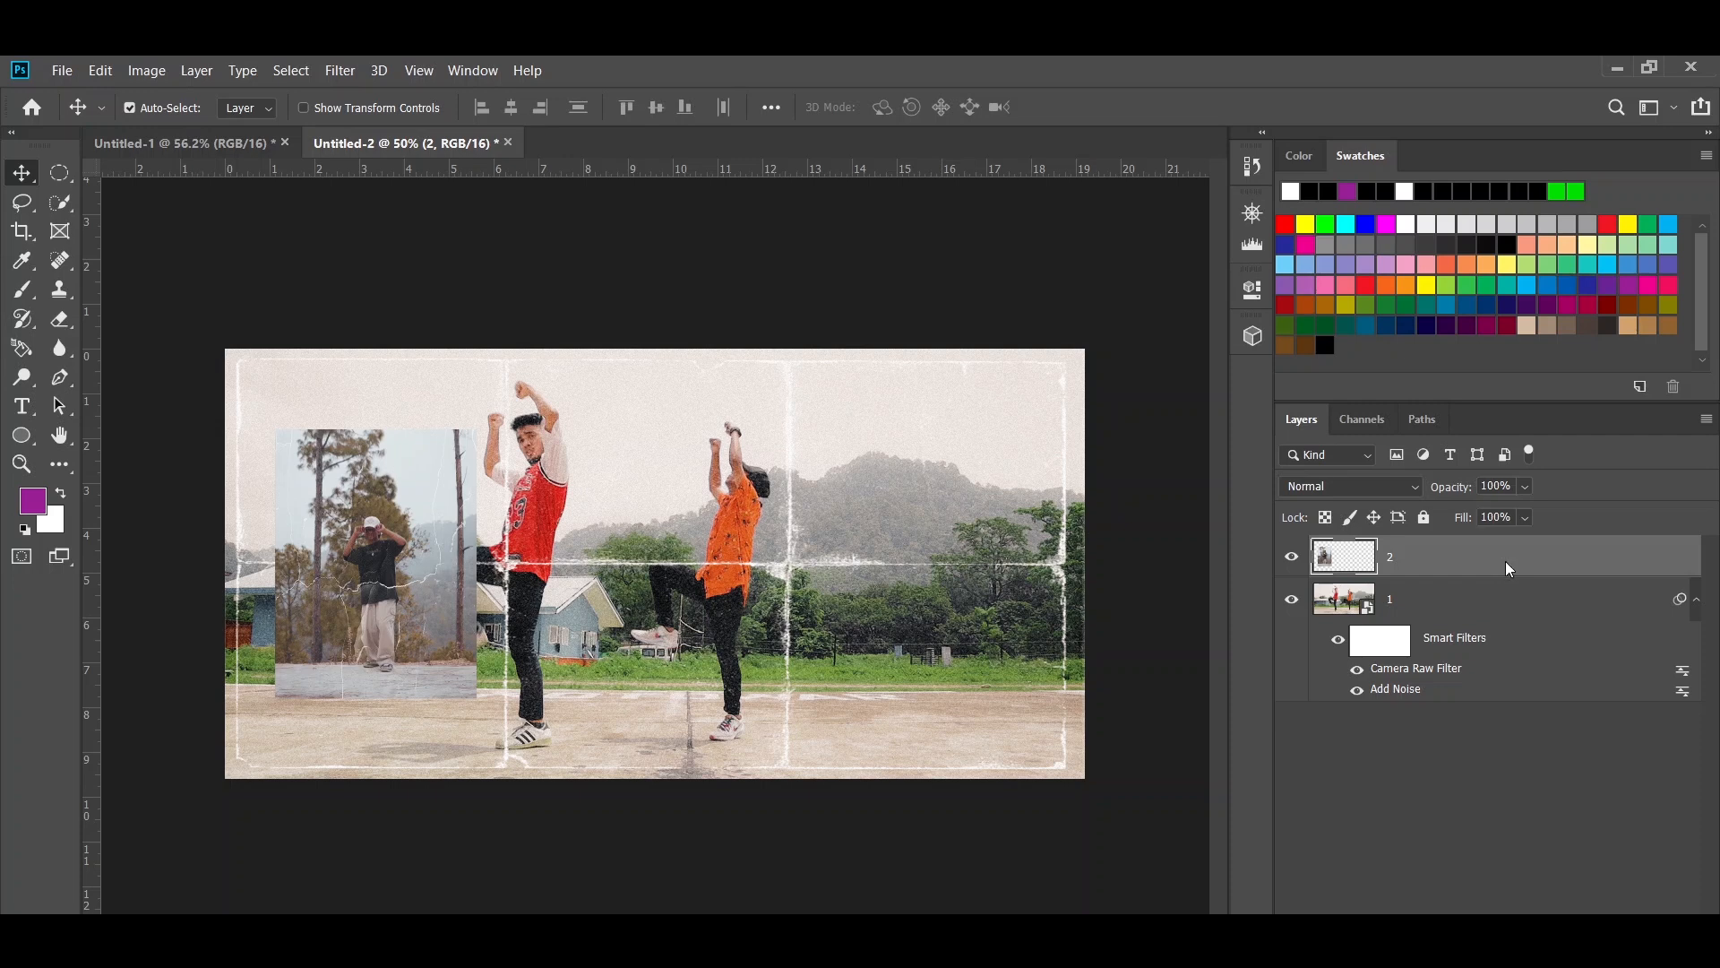
- Convert layer 2 to a smart object and copy layer 1's Camera Raw Filter and Add Noise smart filters onto it
right_click(1510, 570)
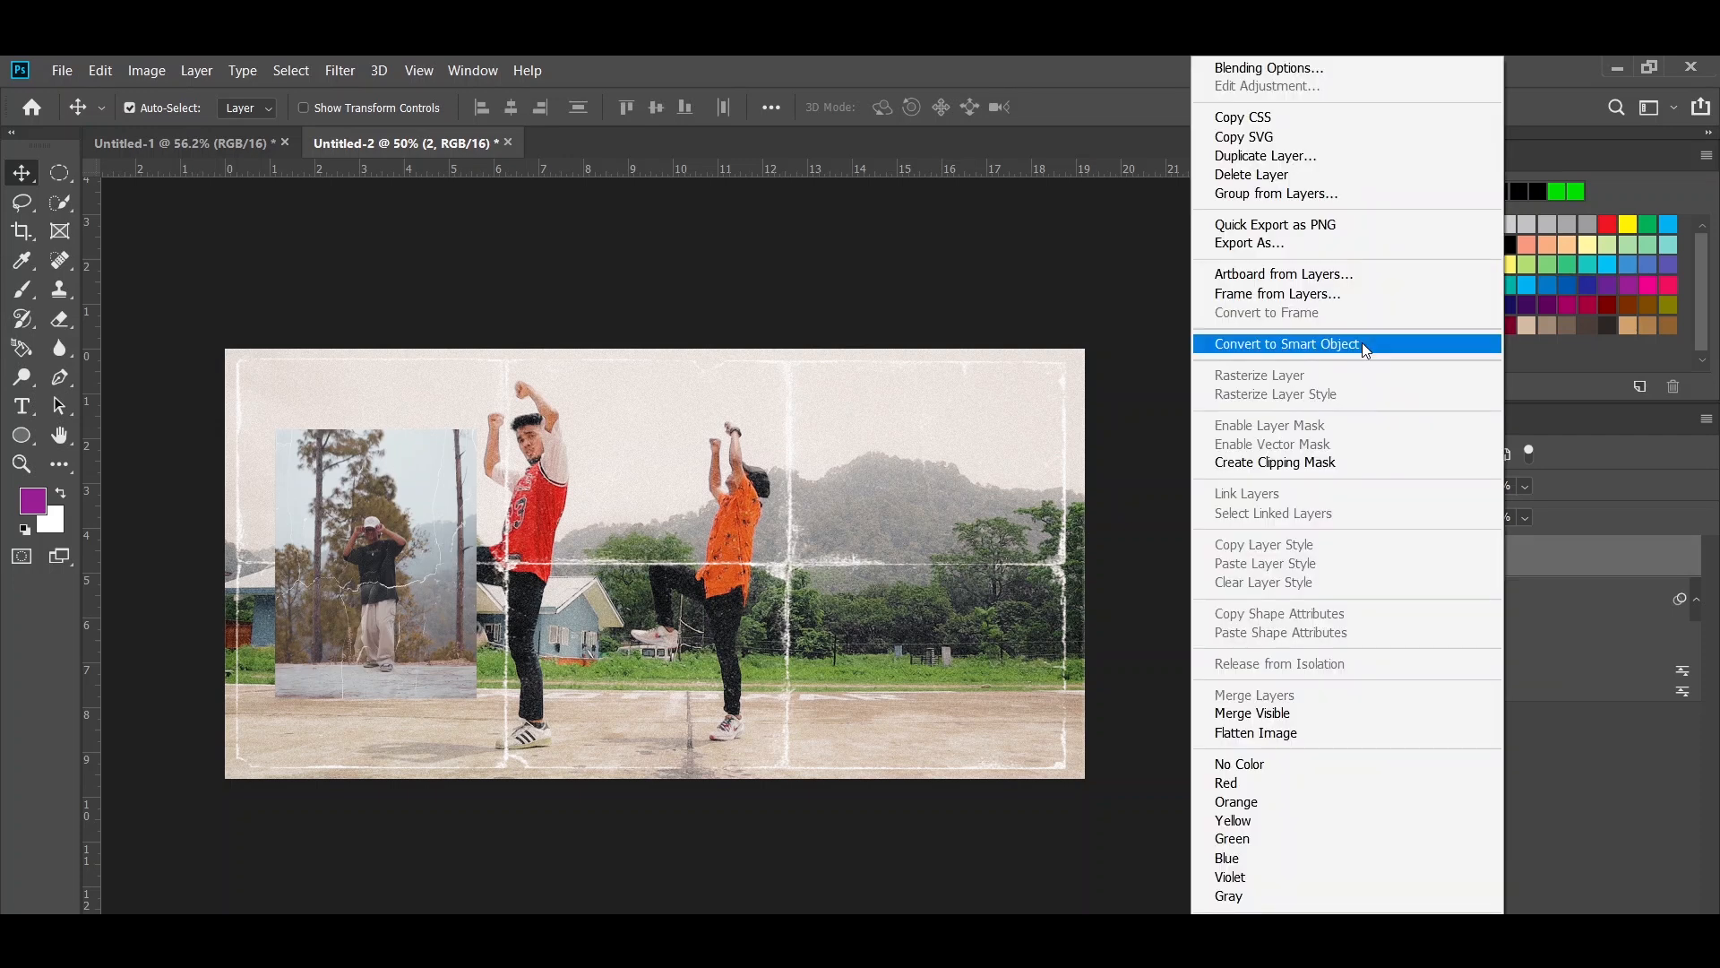
left_click(1366, 347)
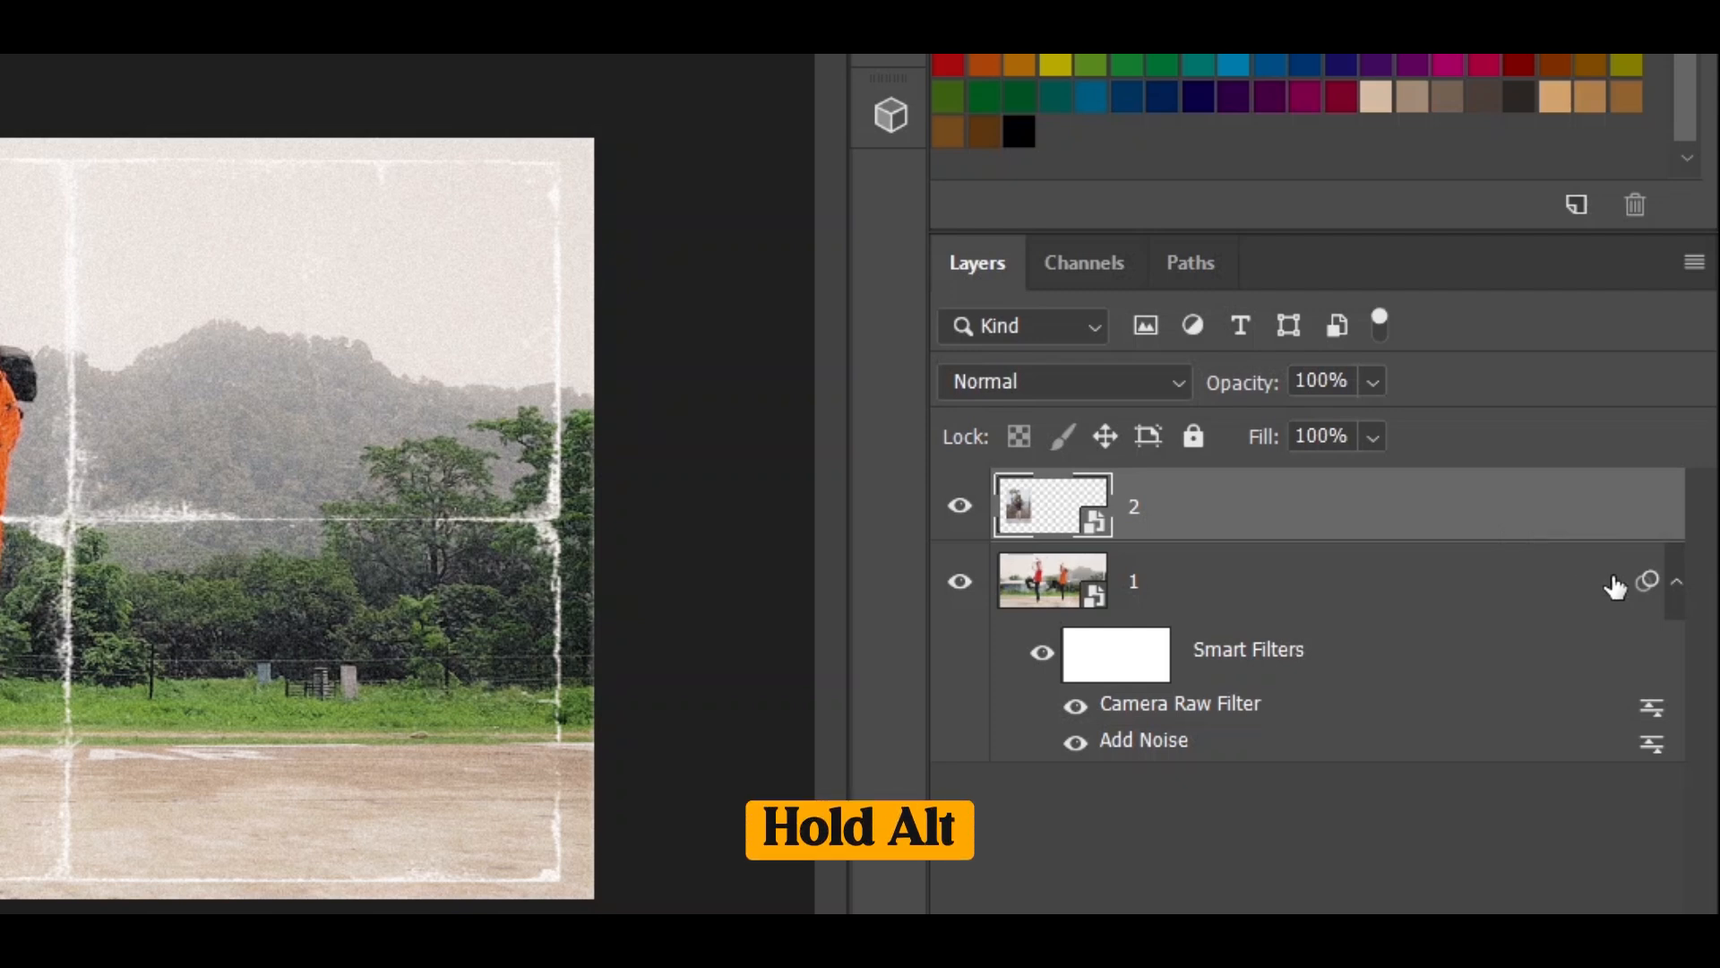
left_click_drag(1642, 585, 1517, 518)
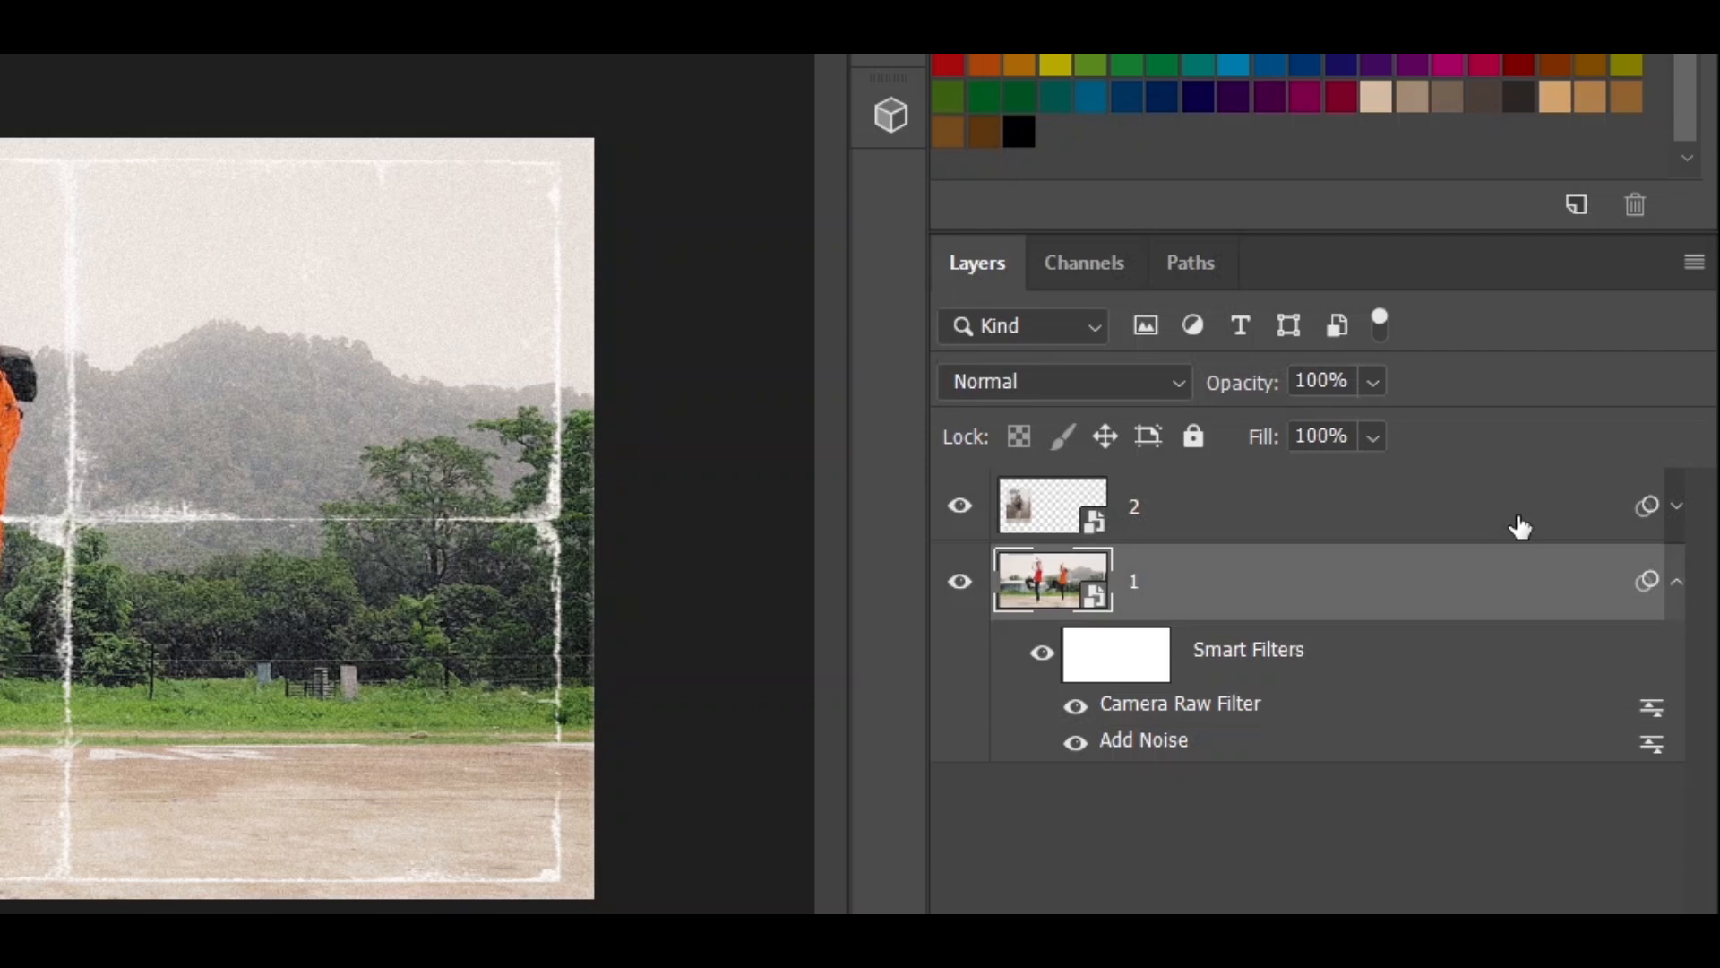
left_click(1521, 527)
left_click(1674, 508)
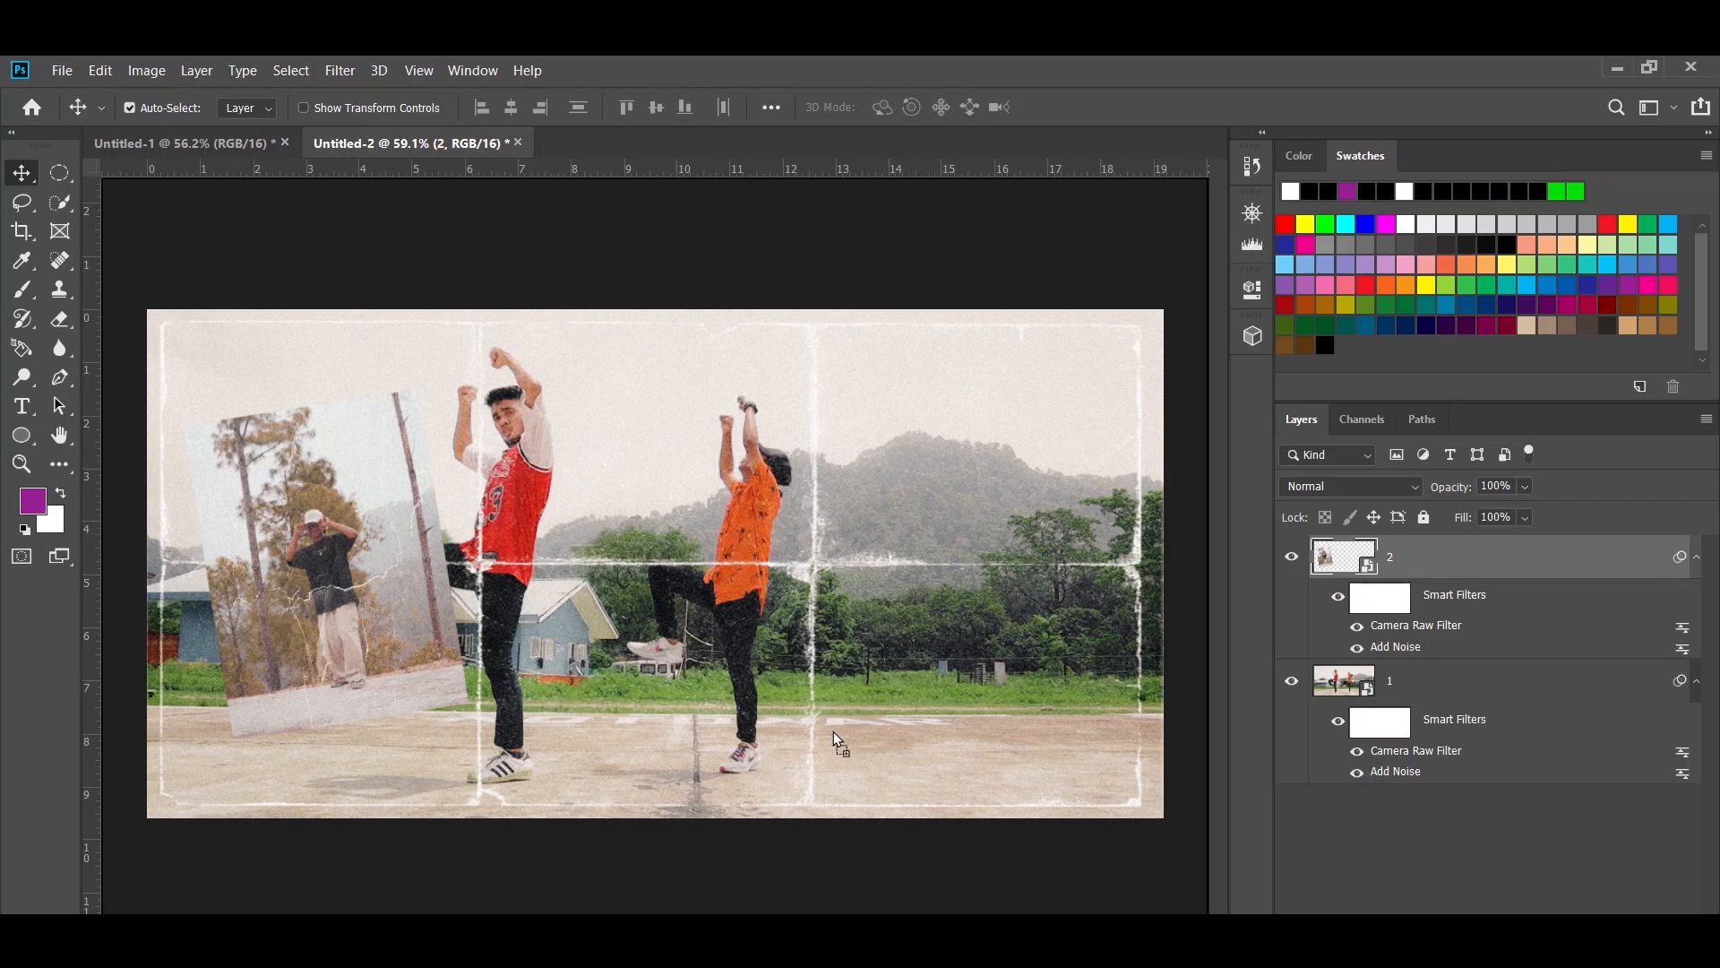
- Place the 02 tape texture, scale it down and rotate it over the upper-left corner of the layer 2 photo
left_click_drag(466, 448, 404, 394)
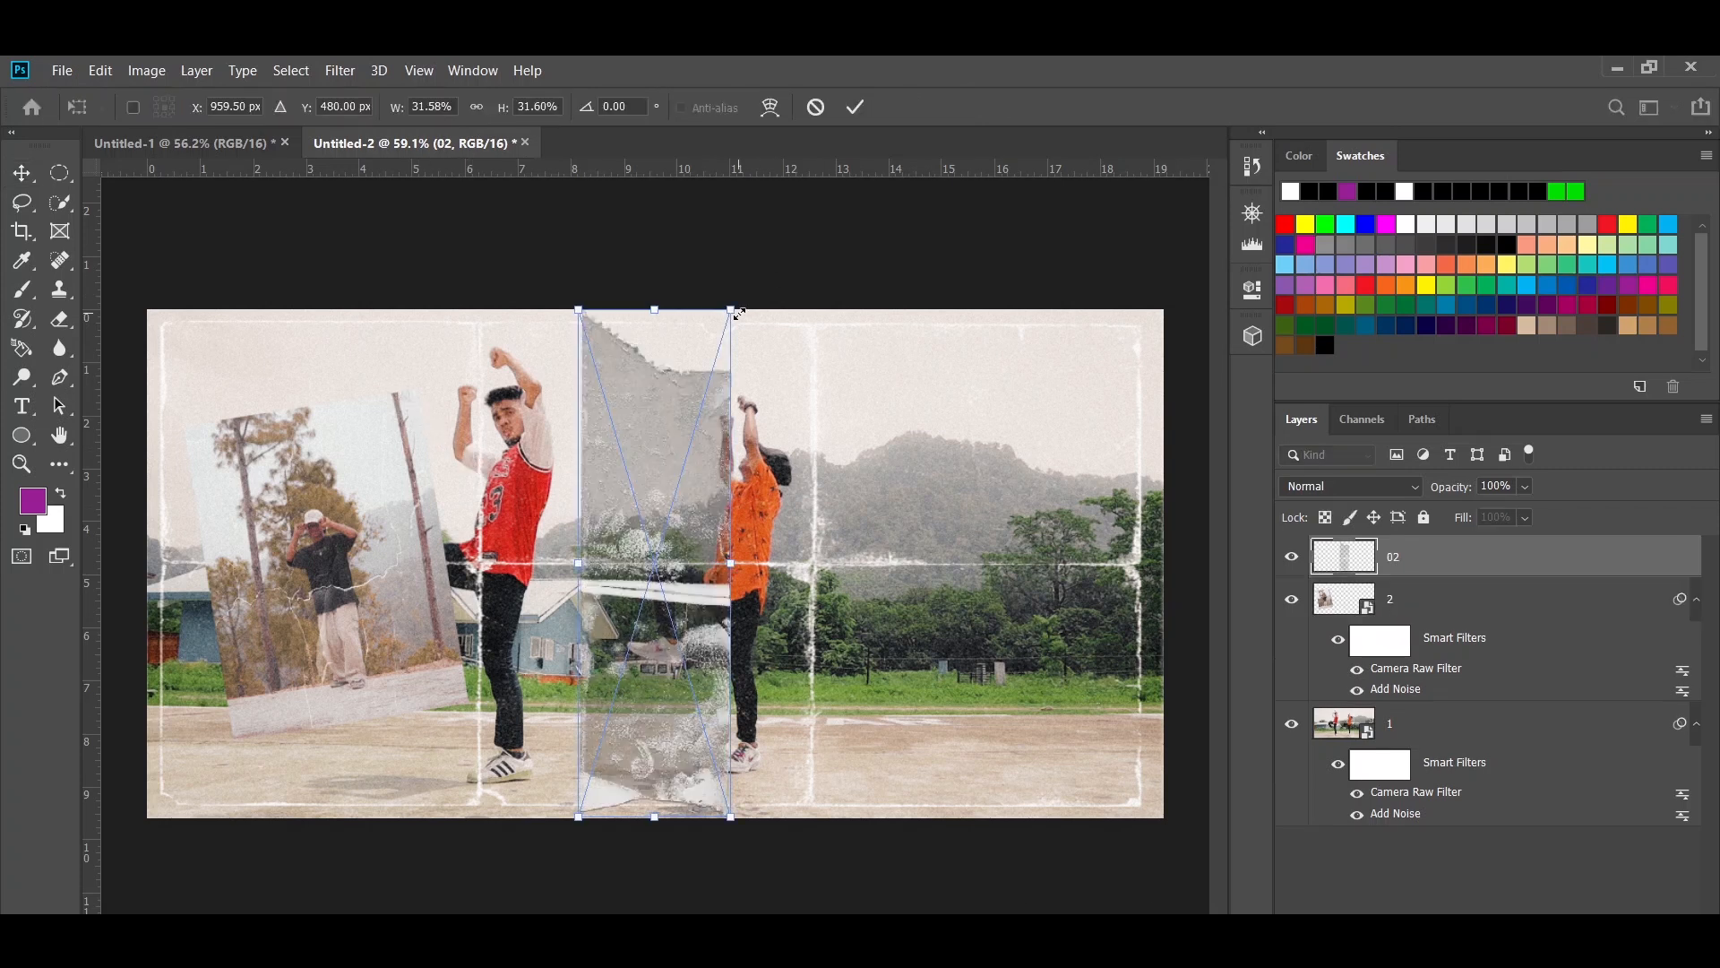
left_click_drag(732, 310, 685, 508)
left_click_drag(704, 488, 688, 480)
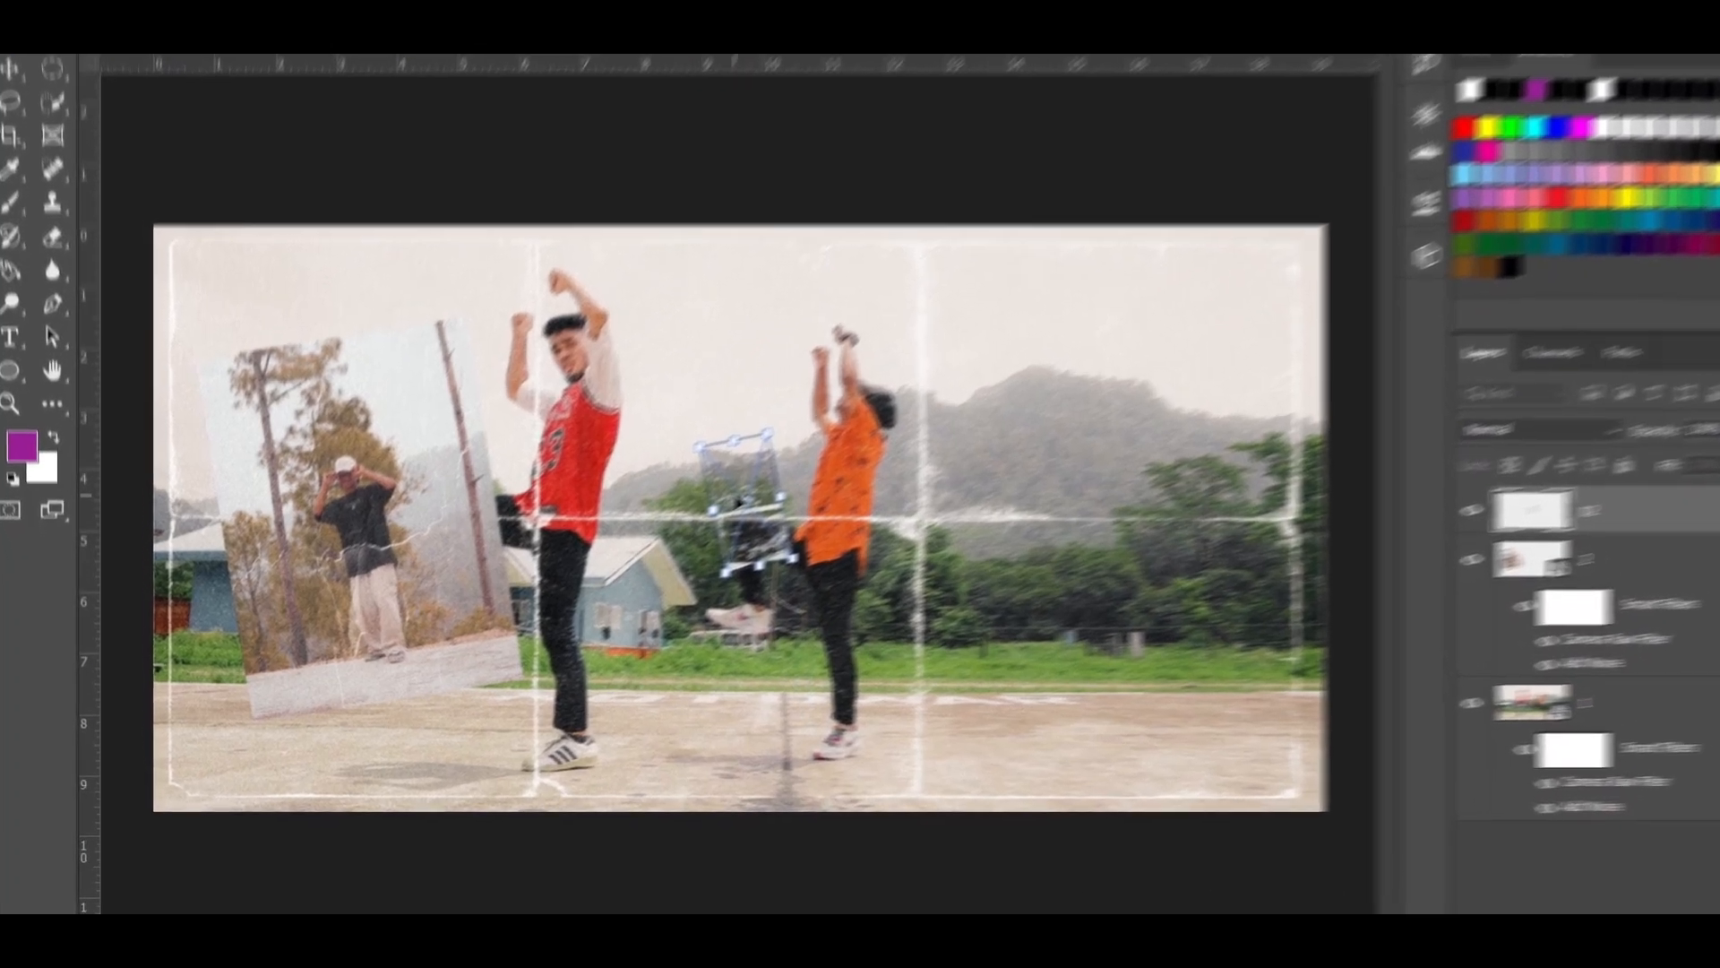
left_click_drag(633, 537, 319, 400)
left_click_drag(385, 269, 233, 252)
left_click_drag(305, 368, 233, 376)
key("Return")
- Duplicate the tape piece and fit the copy onto the lower-right corner of the layer 2 photo
left_click_drag(233, 302, 533, 690)
key("ctrl+t")
key("Return")
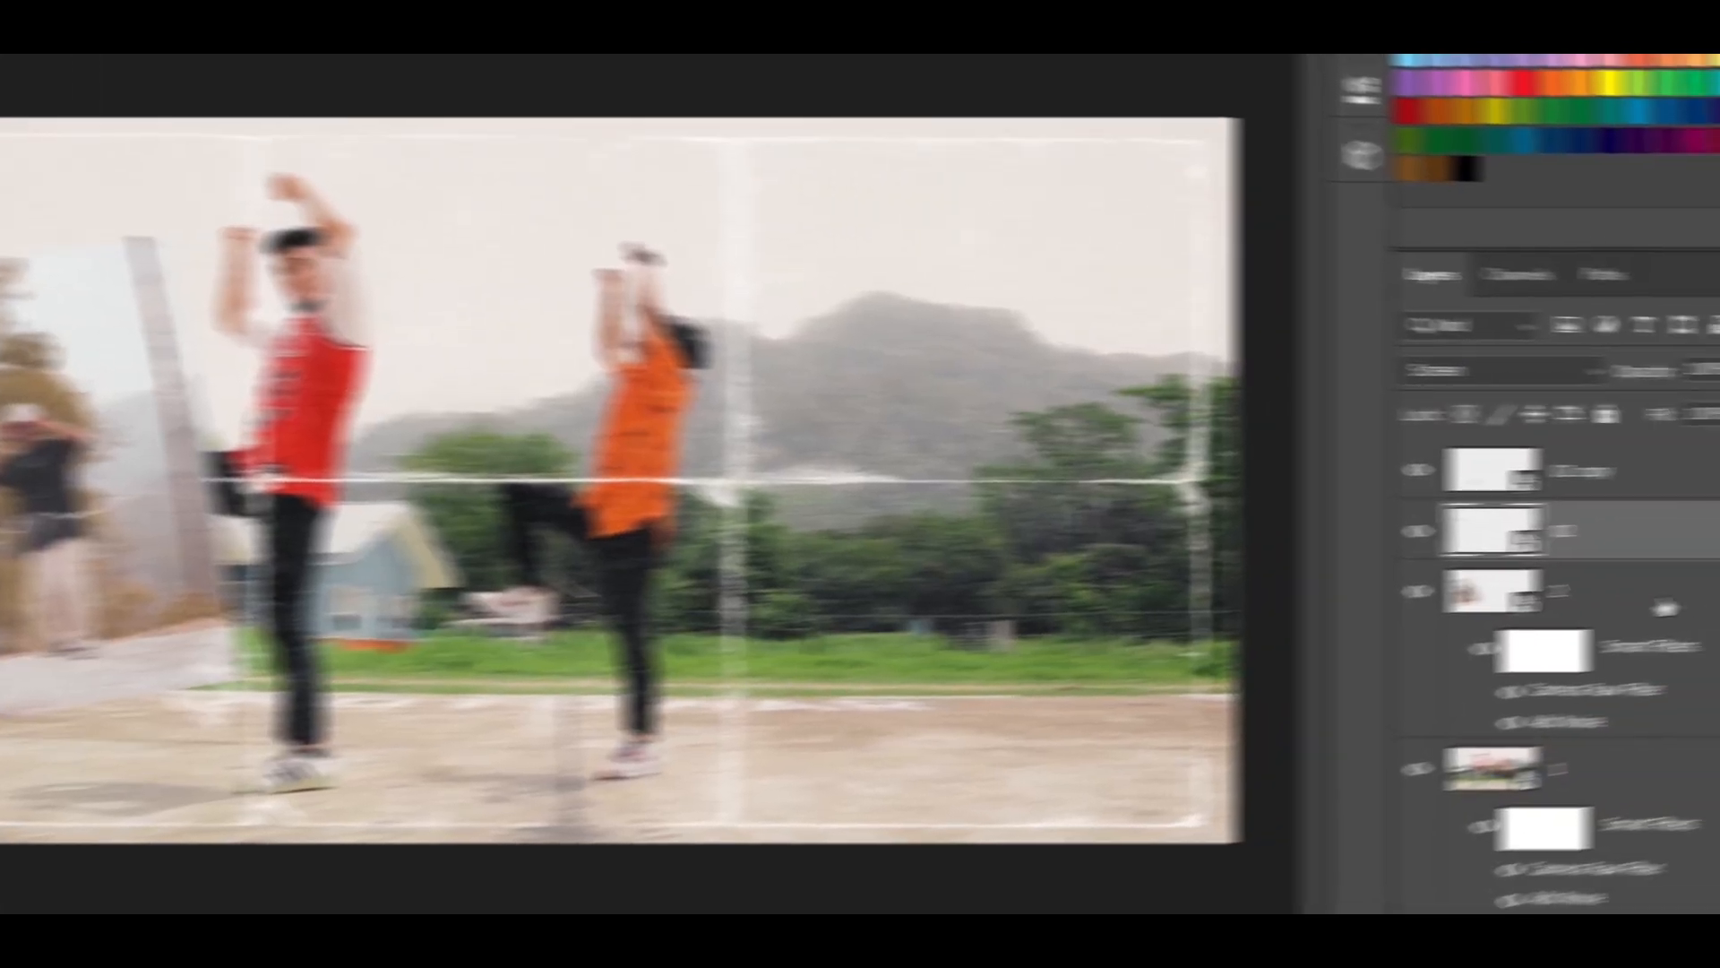
- Merge both tape layers with the layer 2 photo and rename the merged layer as 2
left_click(1685, 466)
left_click(1685, 587, "shift")
right_click(1684, 587)
left_click(1102, 708)
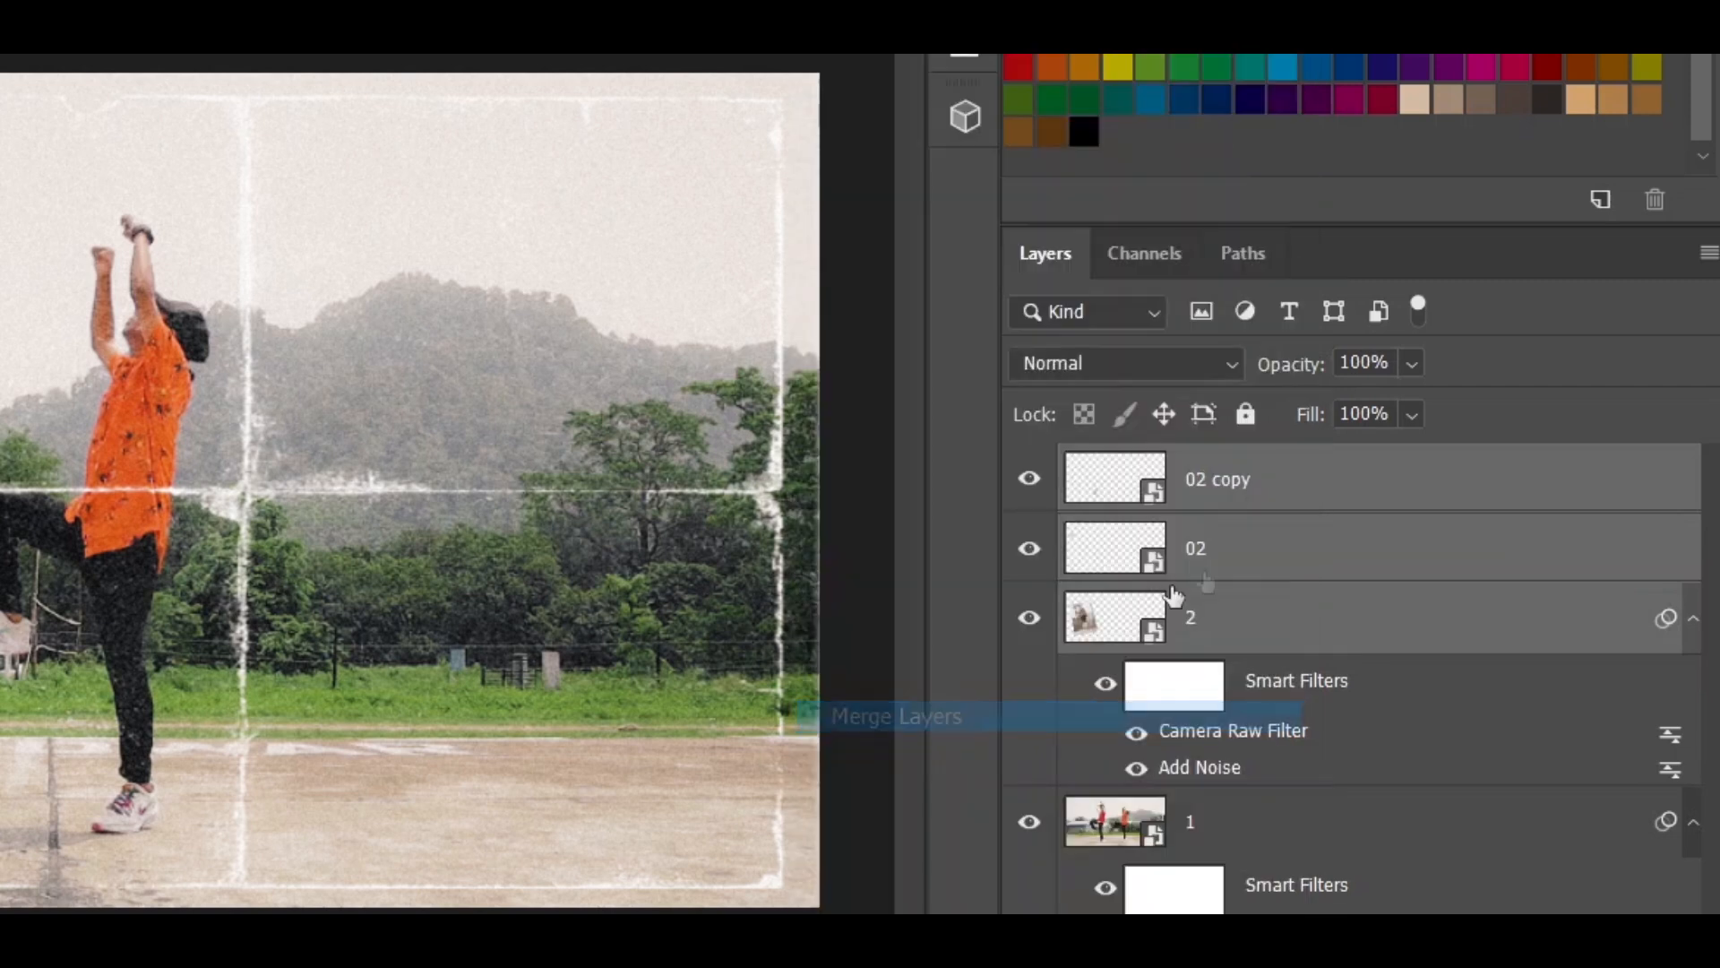
double_click(1217, 478)
type("2")
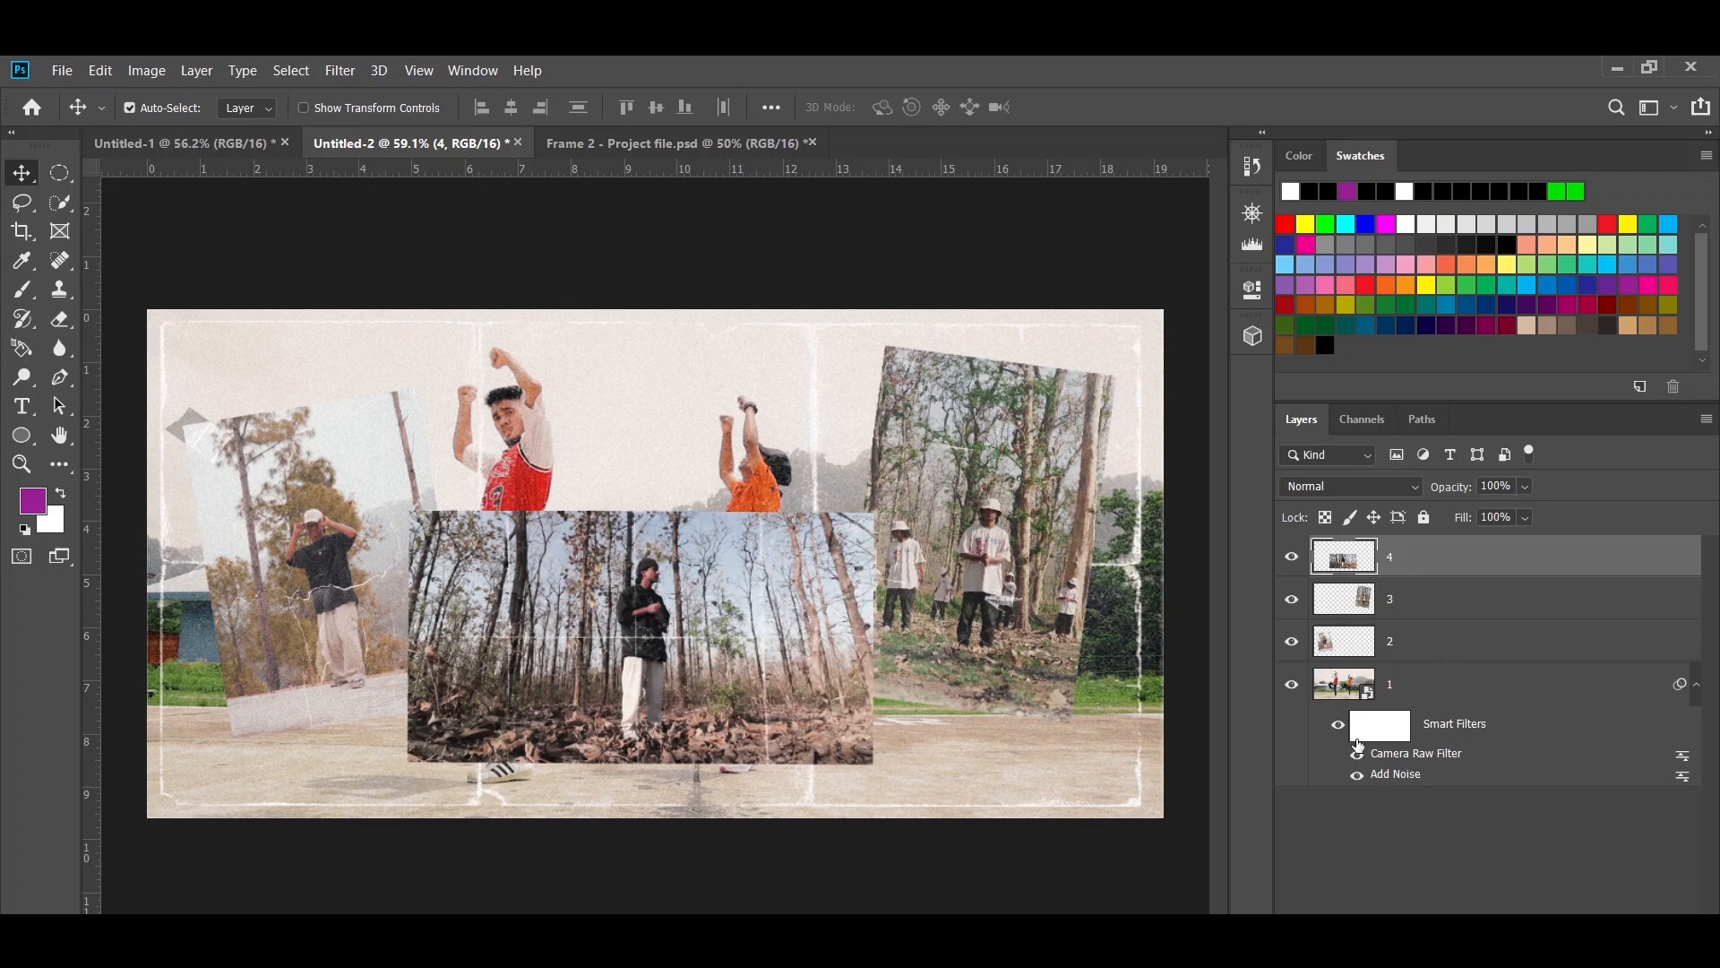
- Hide layers 1, 3 and 4 so that only the taped photo on layer 2 is shown
left_click(1291, 684)
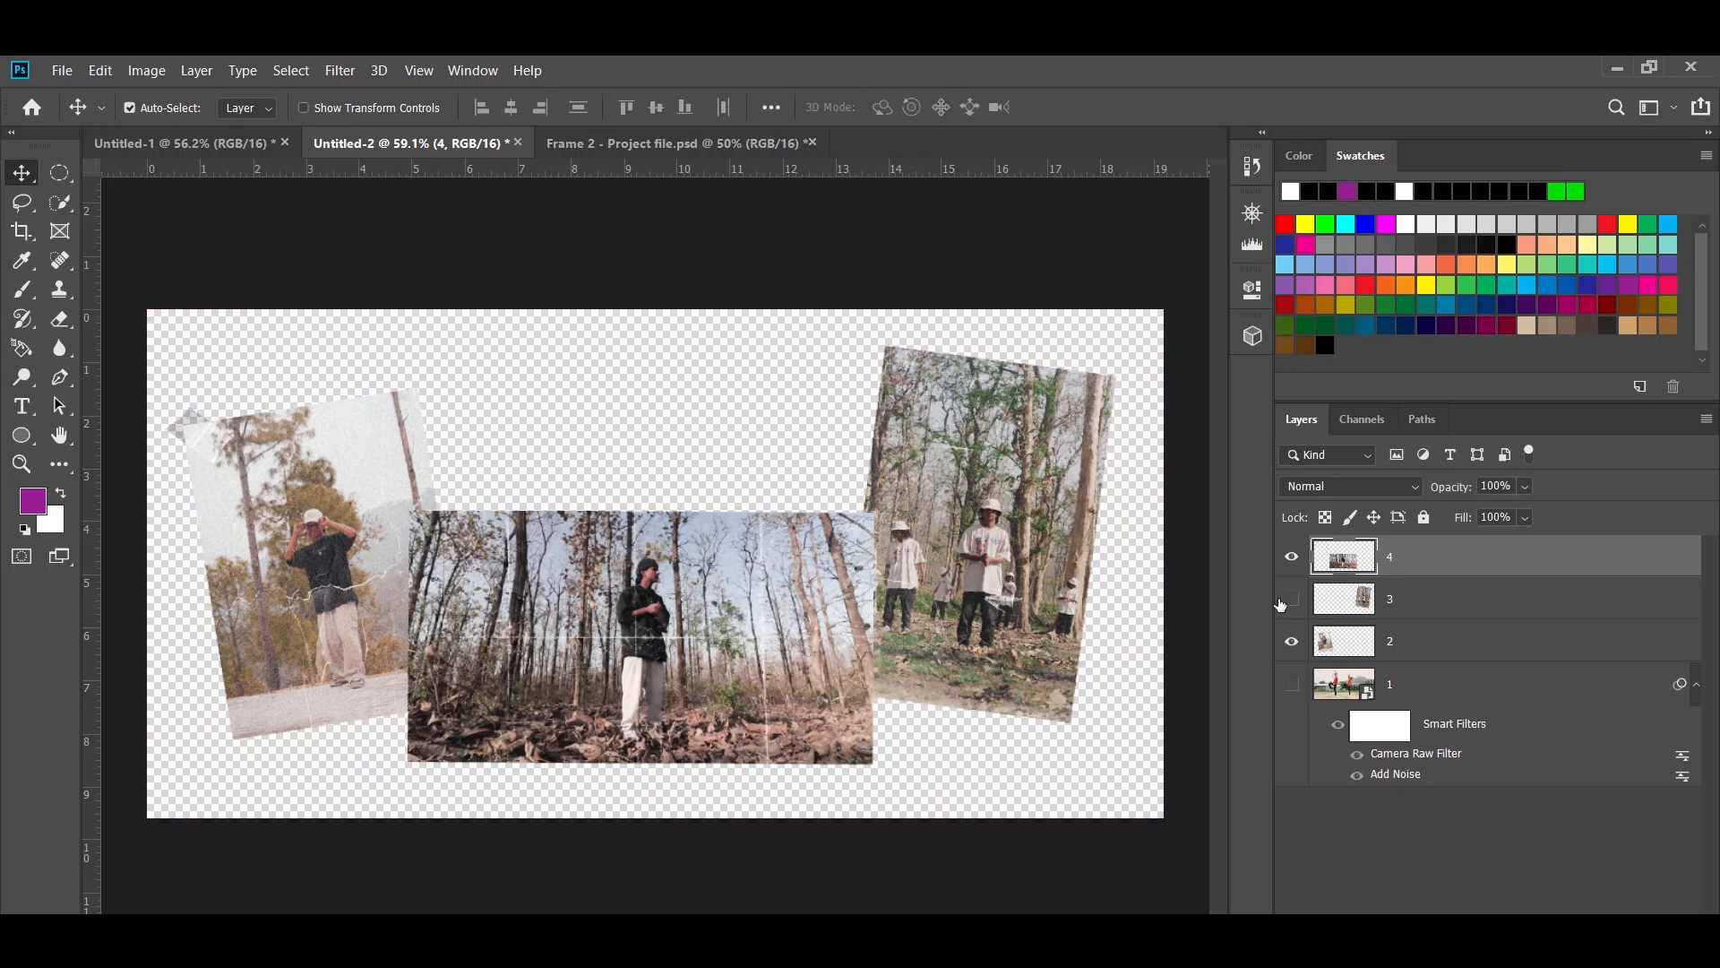
left_click(1291, 598)
left_click(1292, 556)
- Outline the upper part of photo 2 along its crack with the Pen tool, select it with 0.2-pixel feather, and copy it to a new layer
key("p")
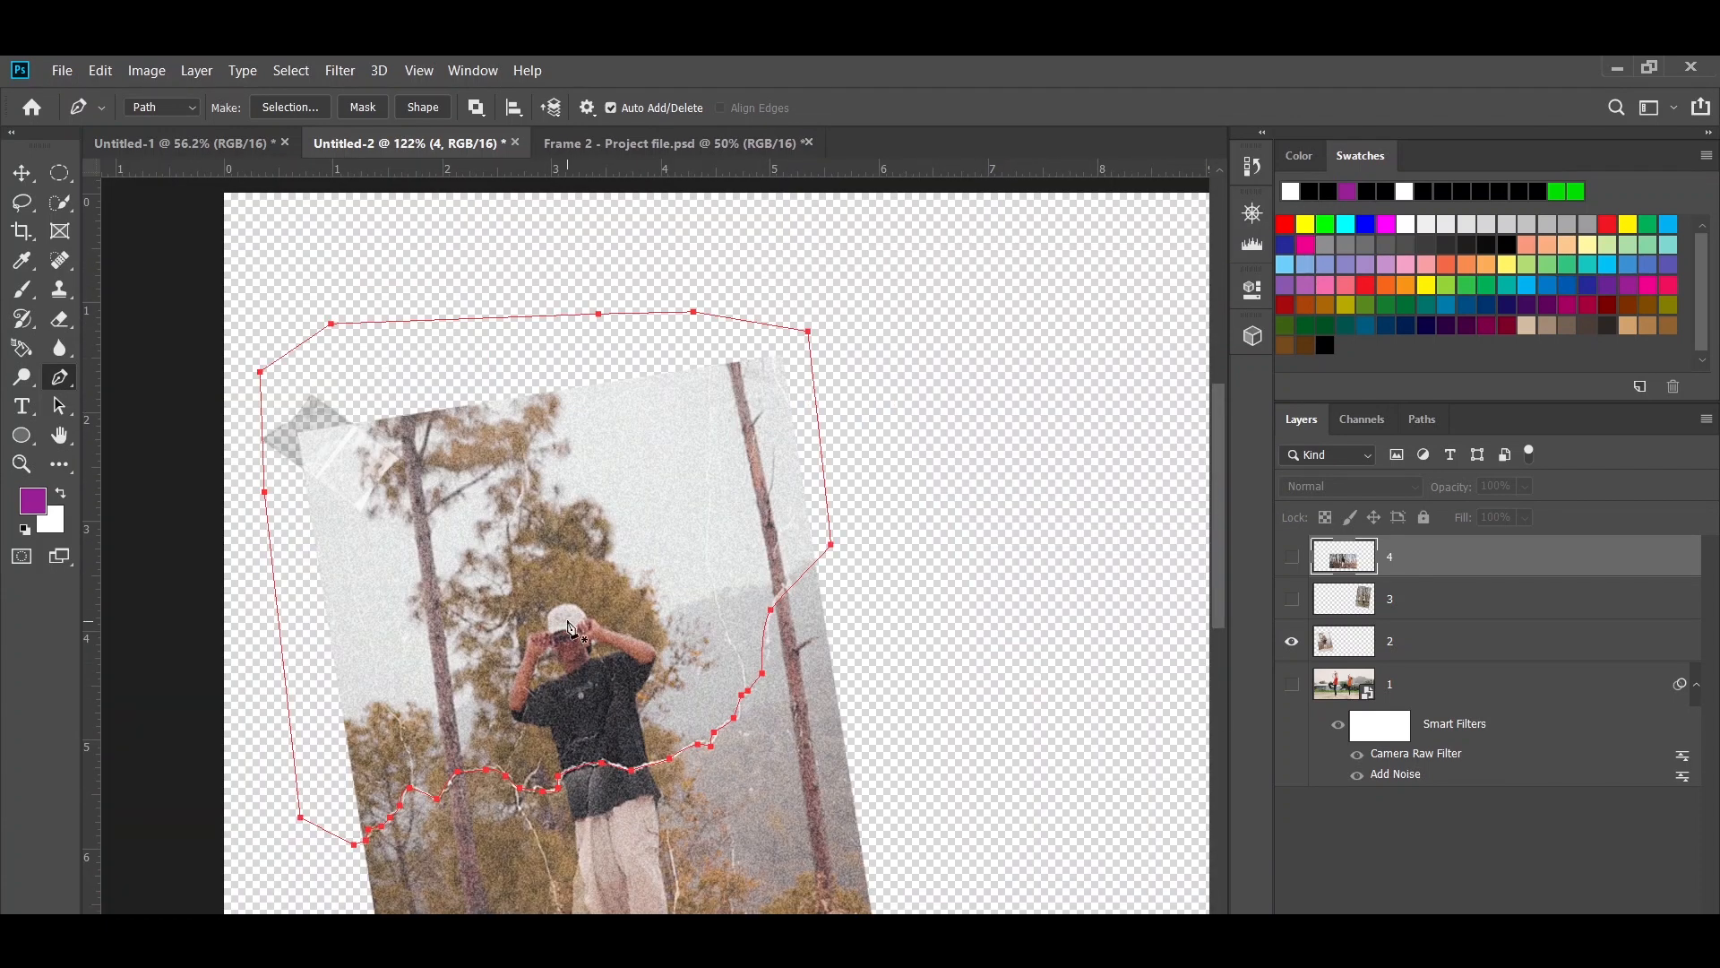
right_click(570, 627)
left_click(627, 216)
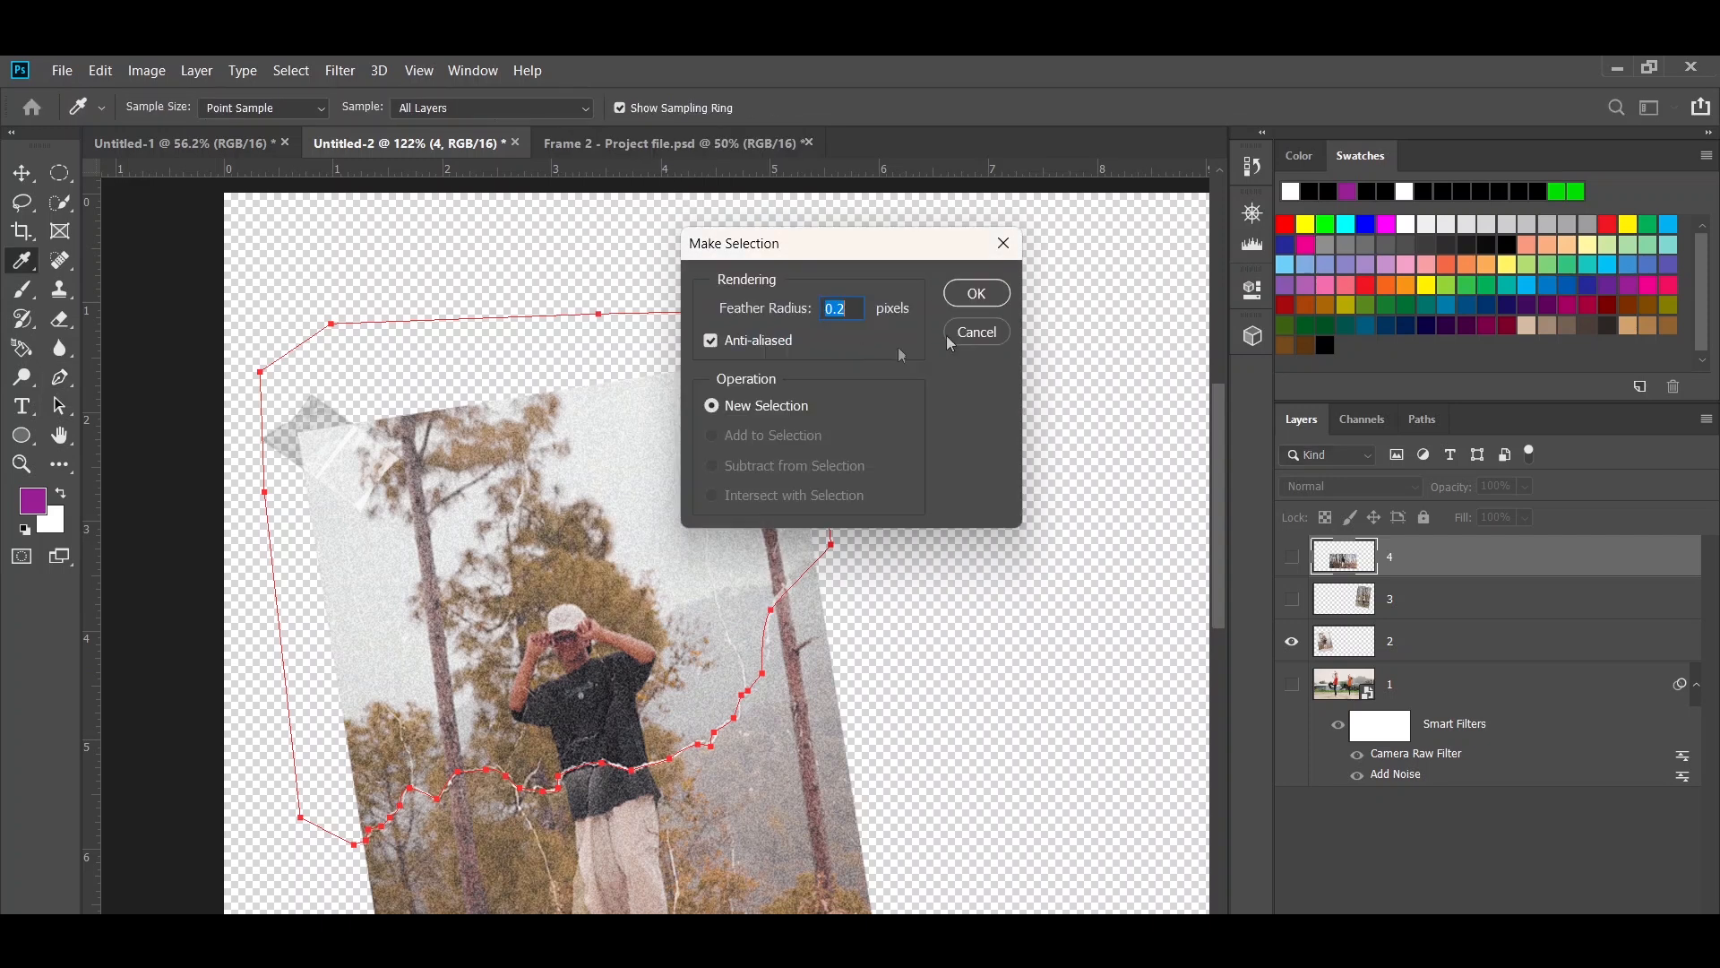
left_click(977, 293)
left_click(1449, 645)
key("ctrl+j")
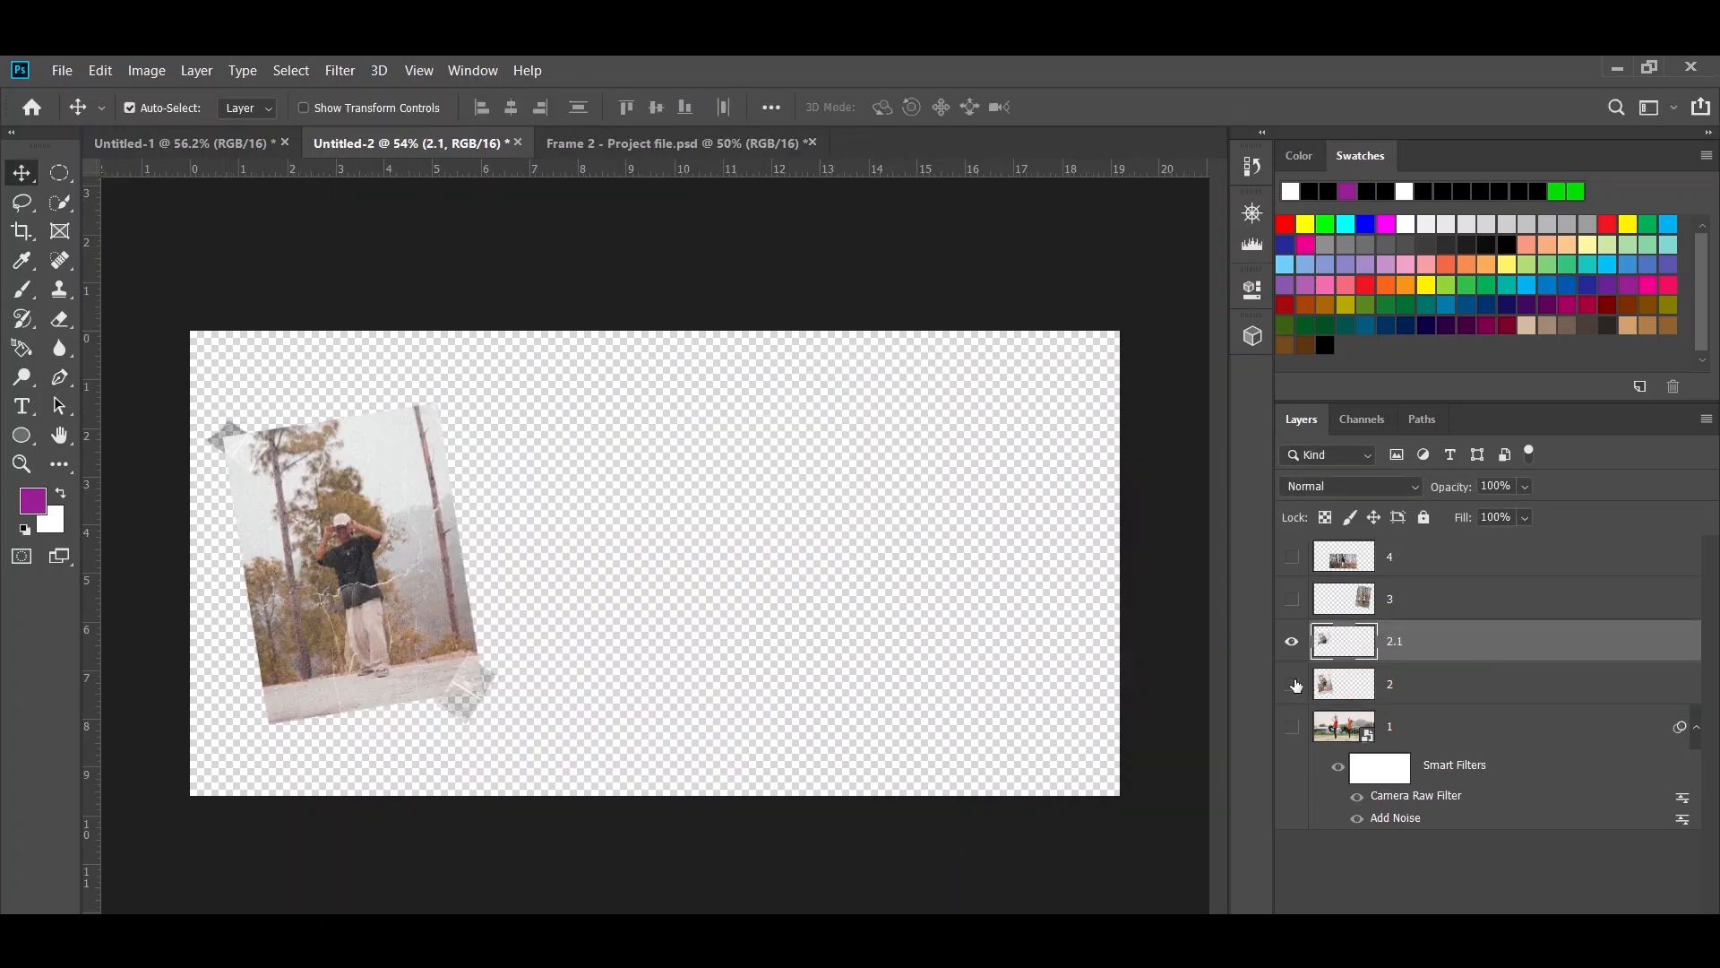
- Show only layer 4, select the upper half of its photo with a pen path and 0.2-pixel feather, and copy it to a new layer
left_click(1296, 686)
left_click(1293, 643)
left_click(1293, 560)
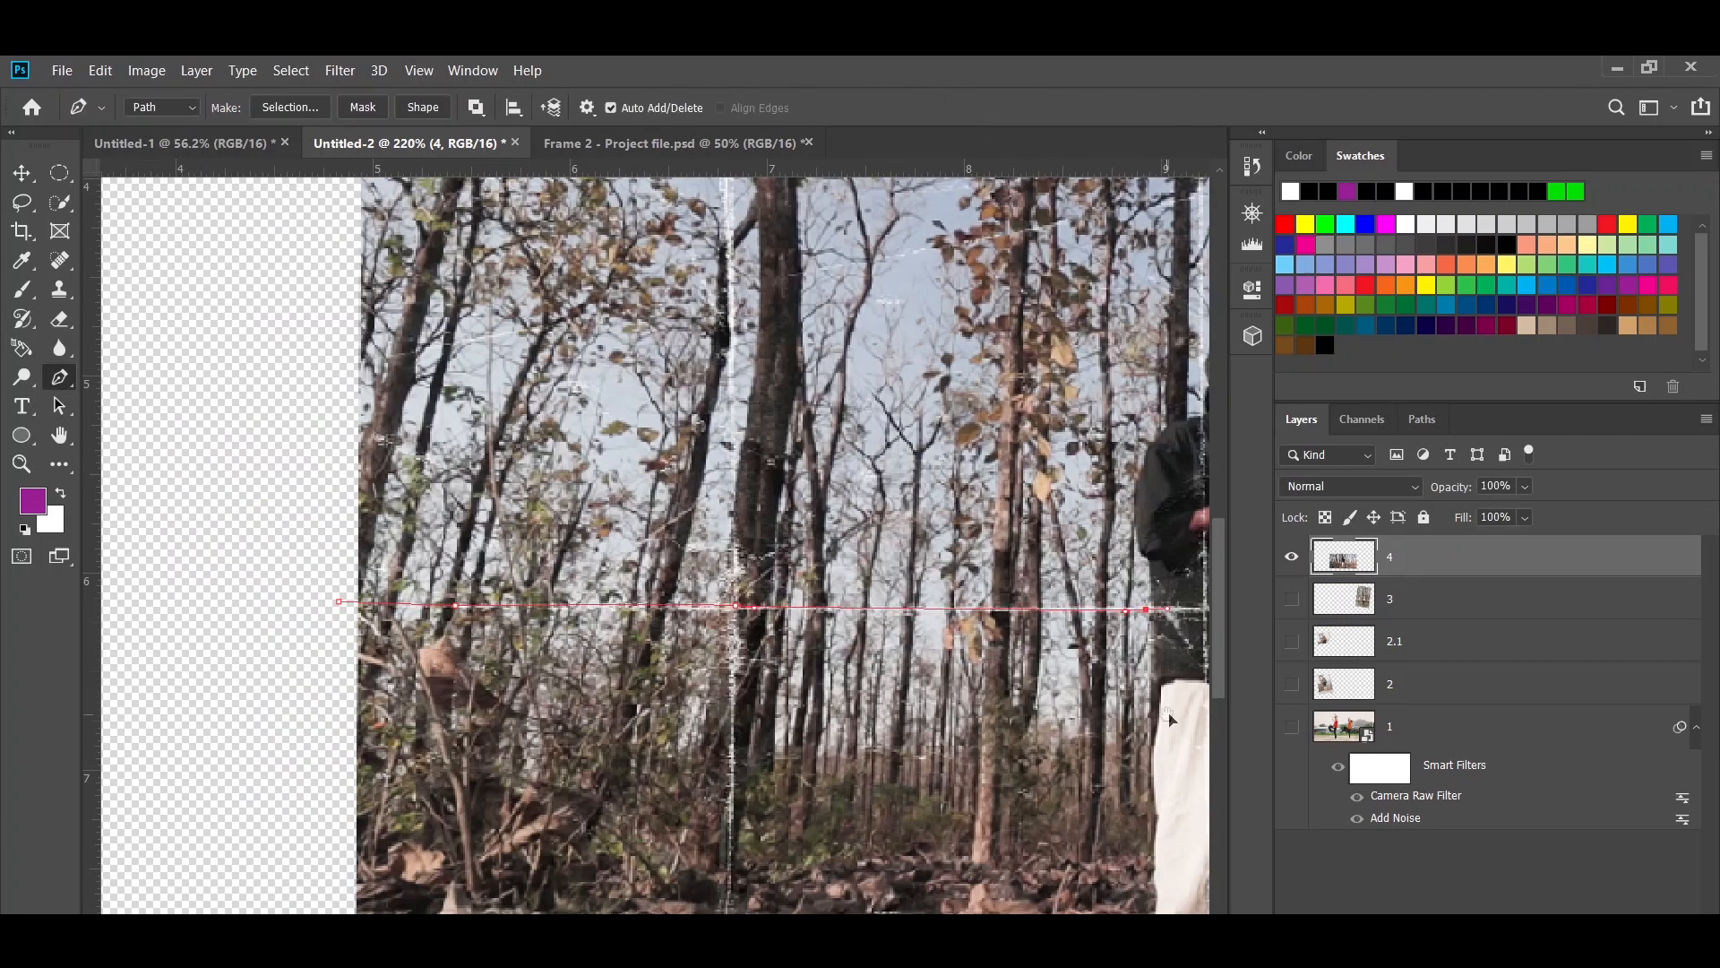
scroll(1006, 475, "down", 3)
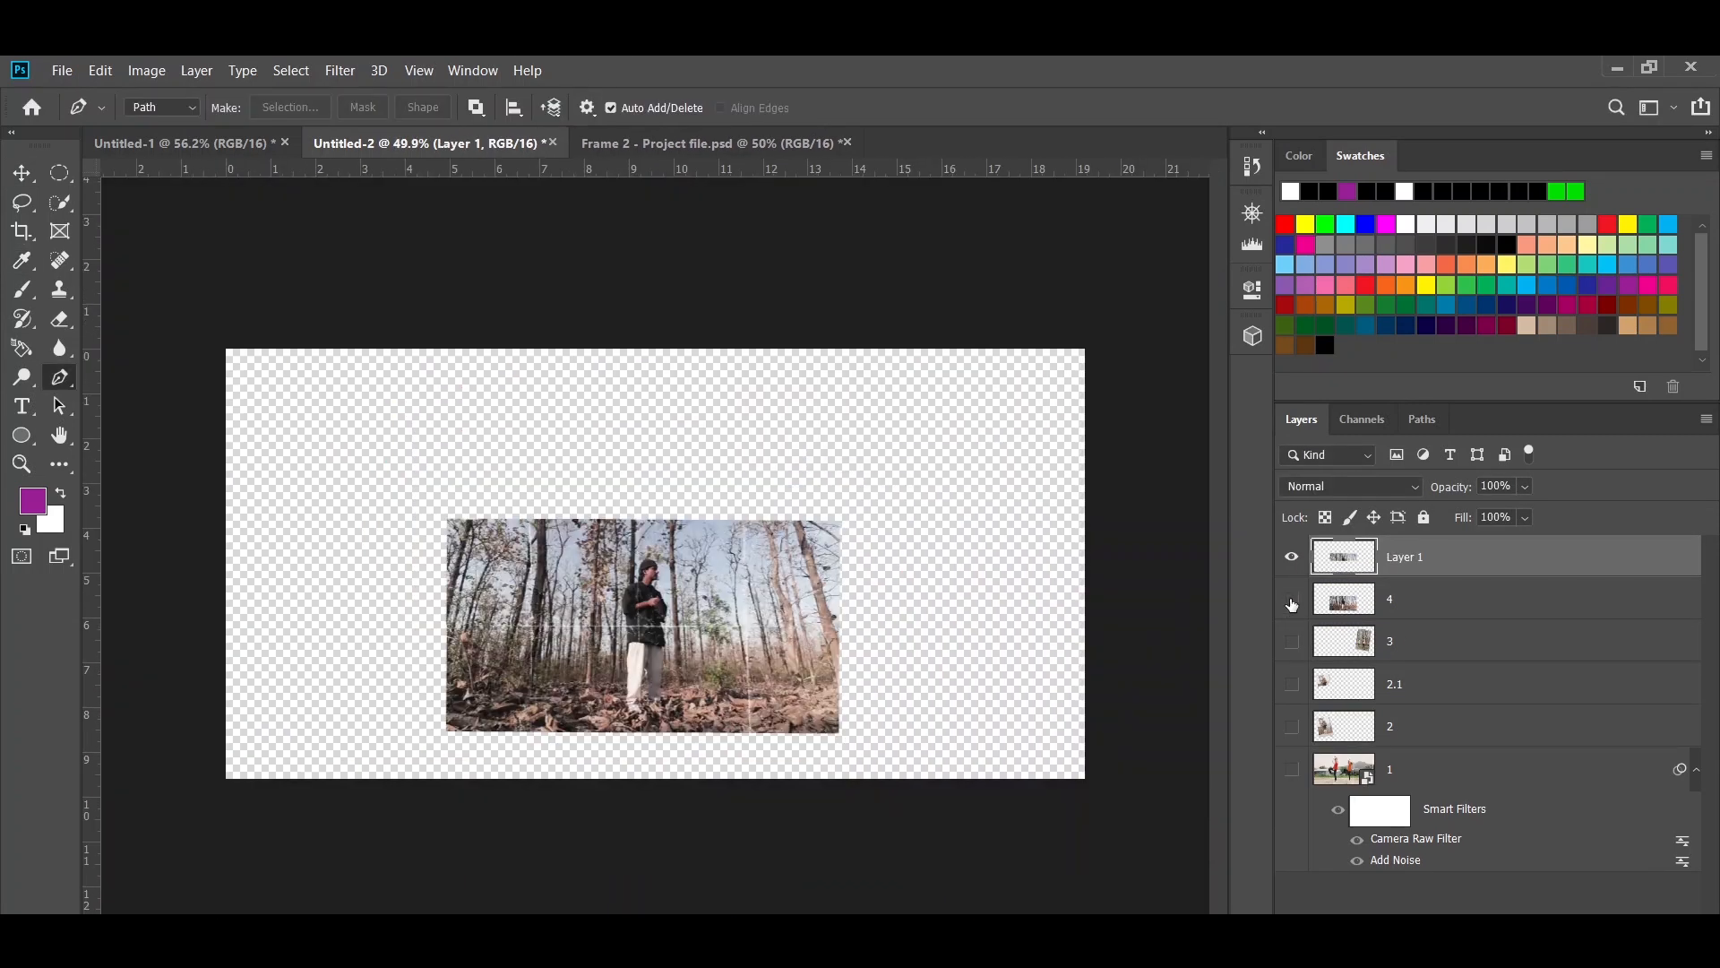
left_click(1293, 603)
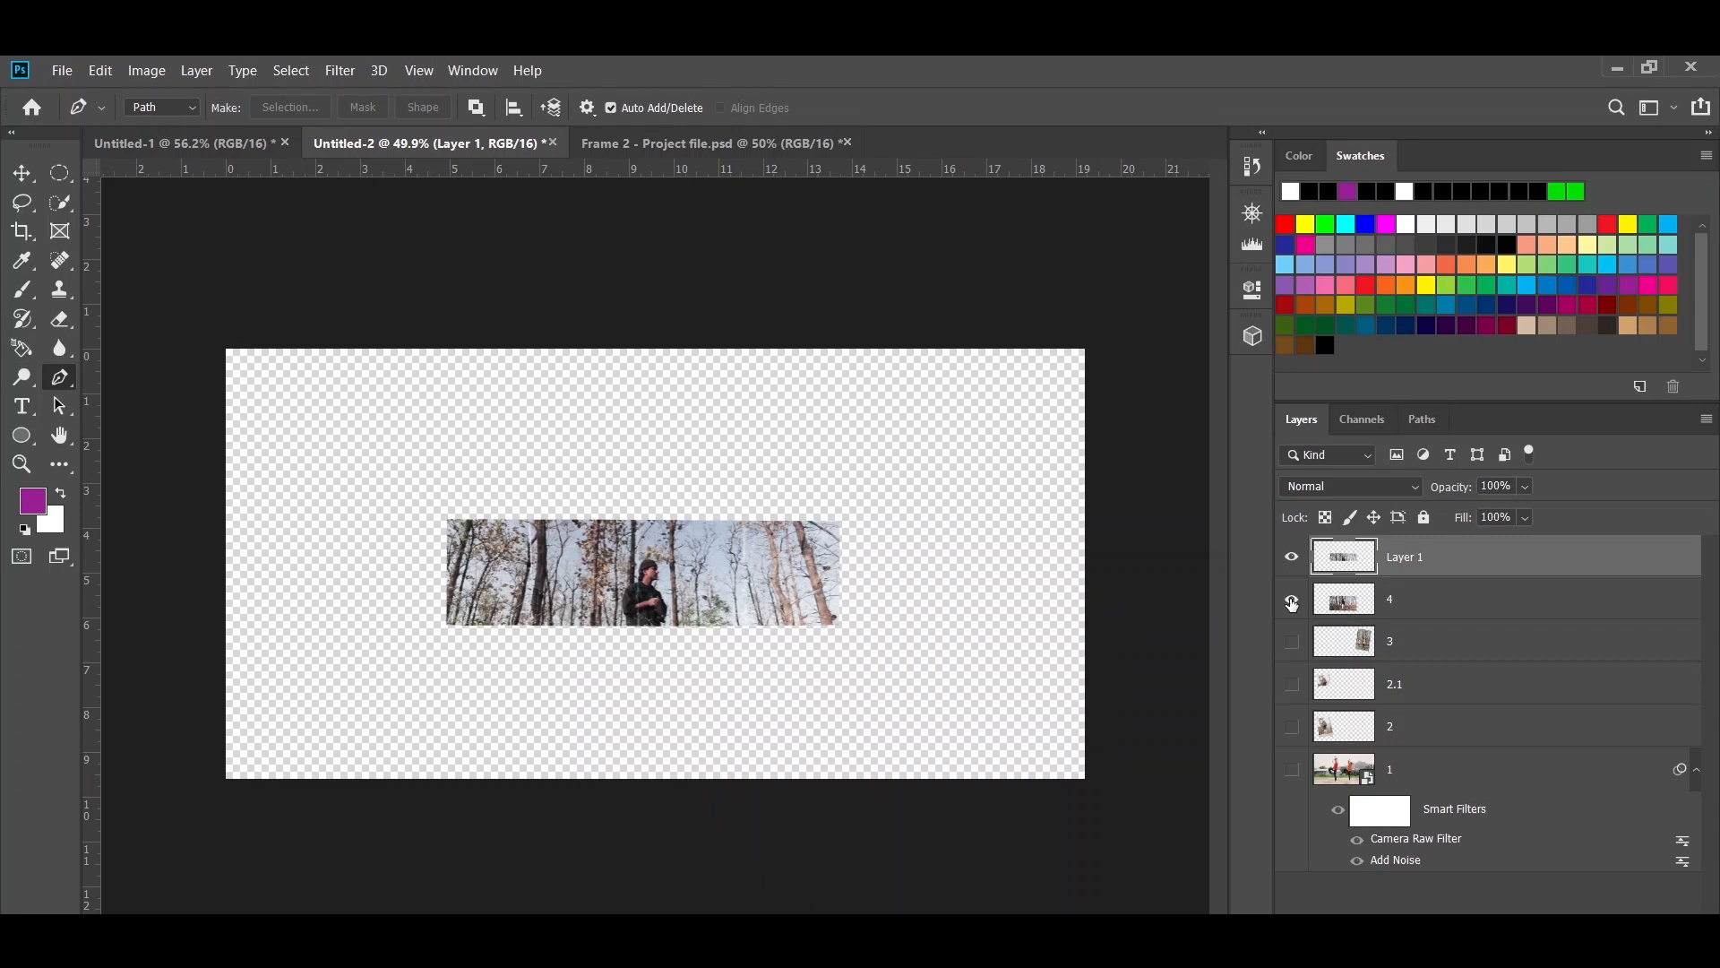
- Check the layers by hiding them all, then turn every layer's visibility back on, starting from layer 1
left_click(1291, 600)
left_click(1291, 642)
left_click(1291, 684)
left_click(1291, 725)
left_click(1291, 769)
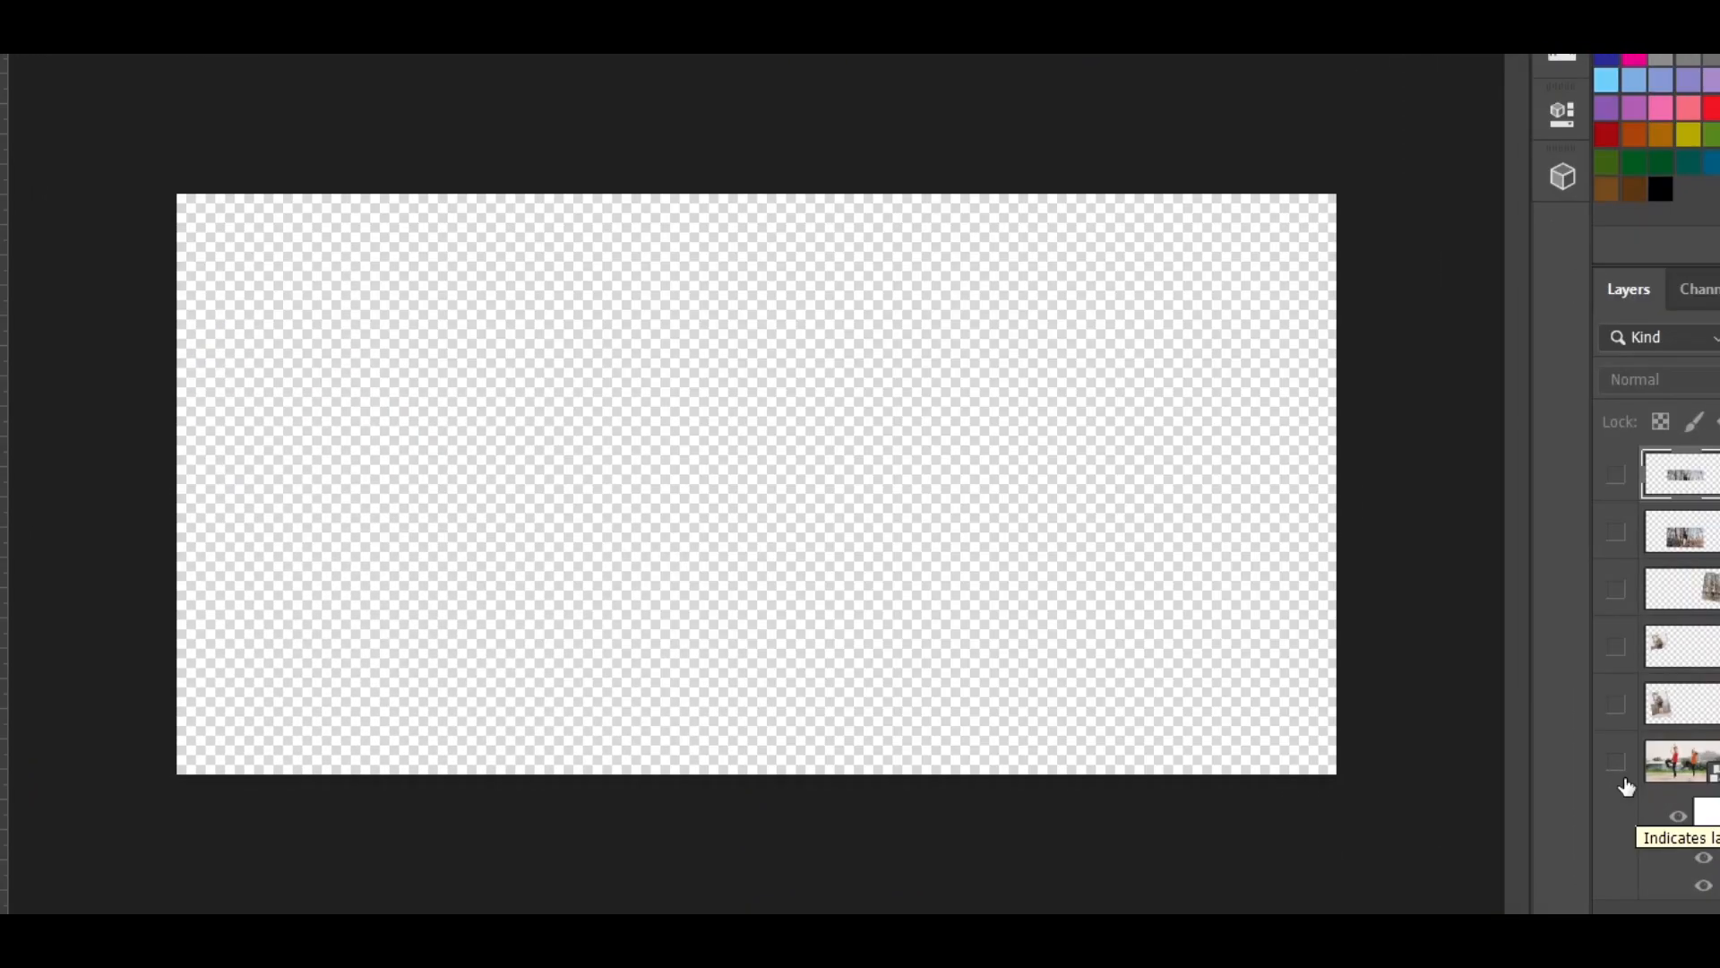
left_click(1616, 762)
left_click(1616, 704)
left_click(1615, 647)
left_click(1616, 589)
left_click(1615, 474)
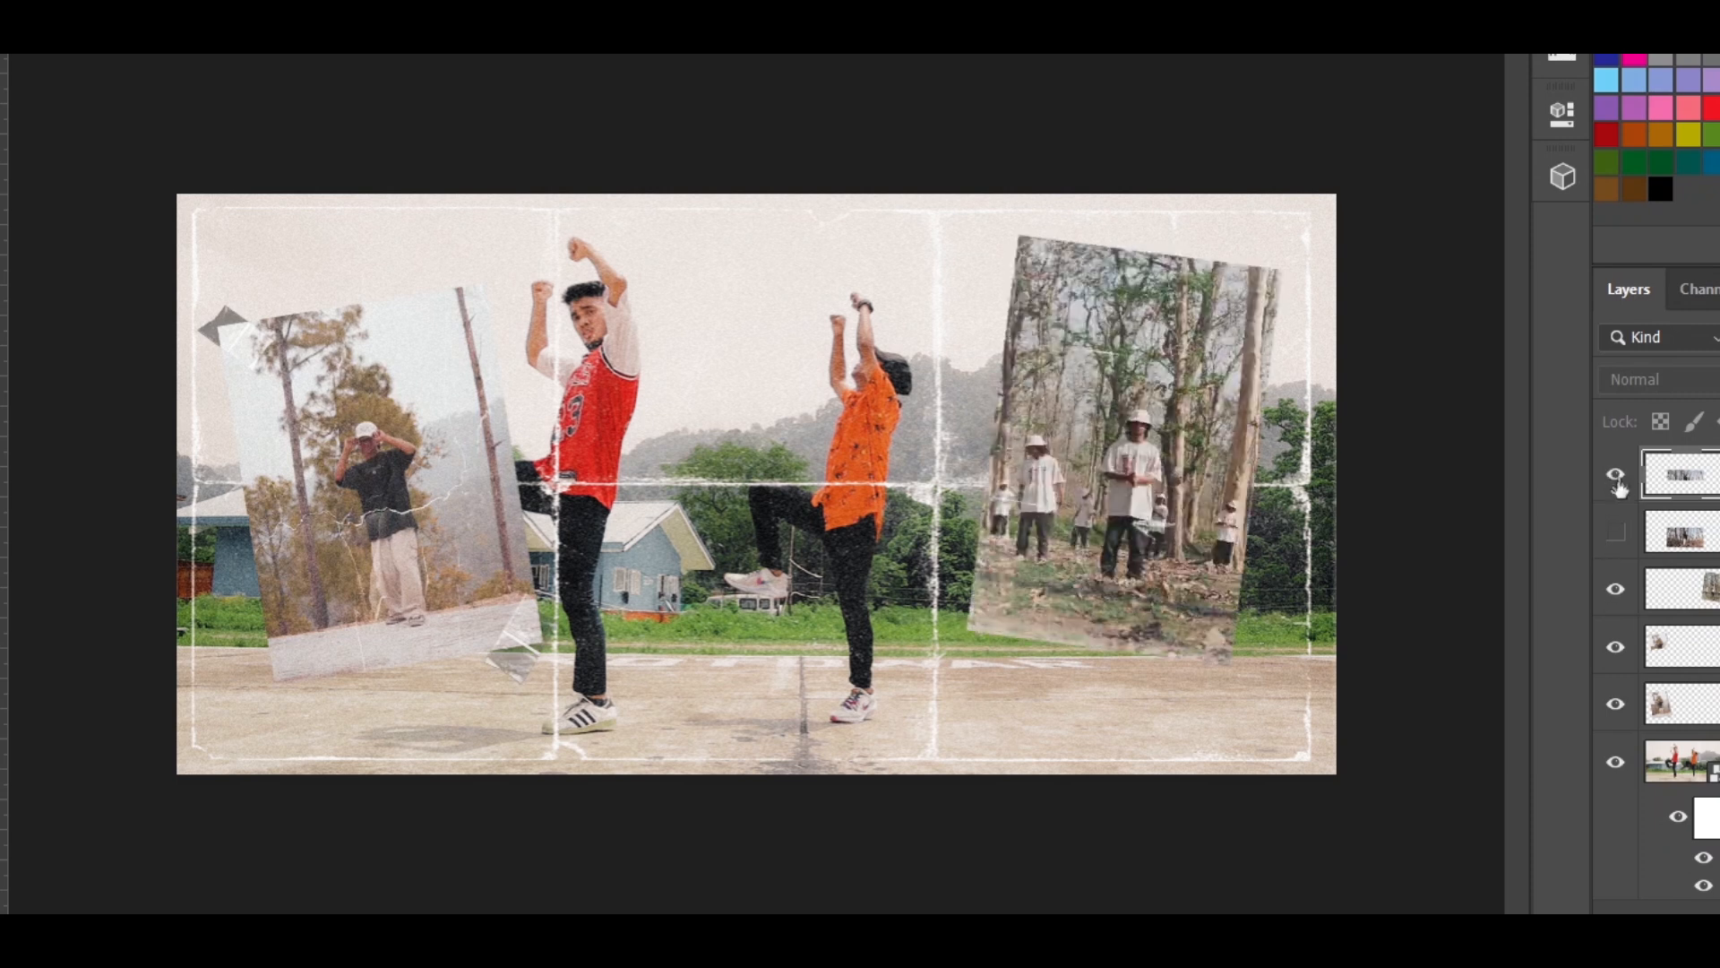
left_click(1615, 532)
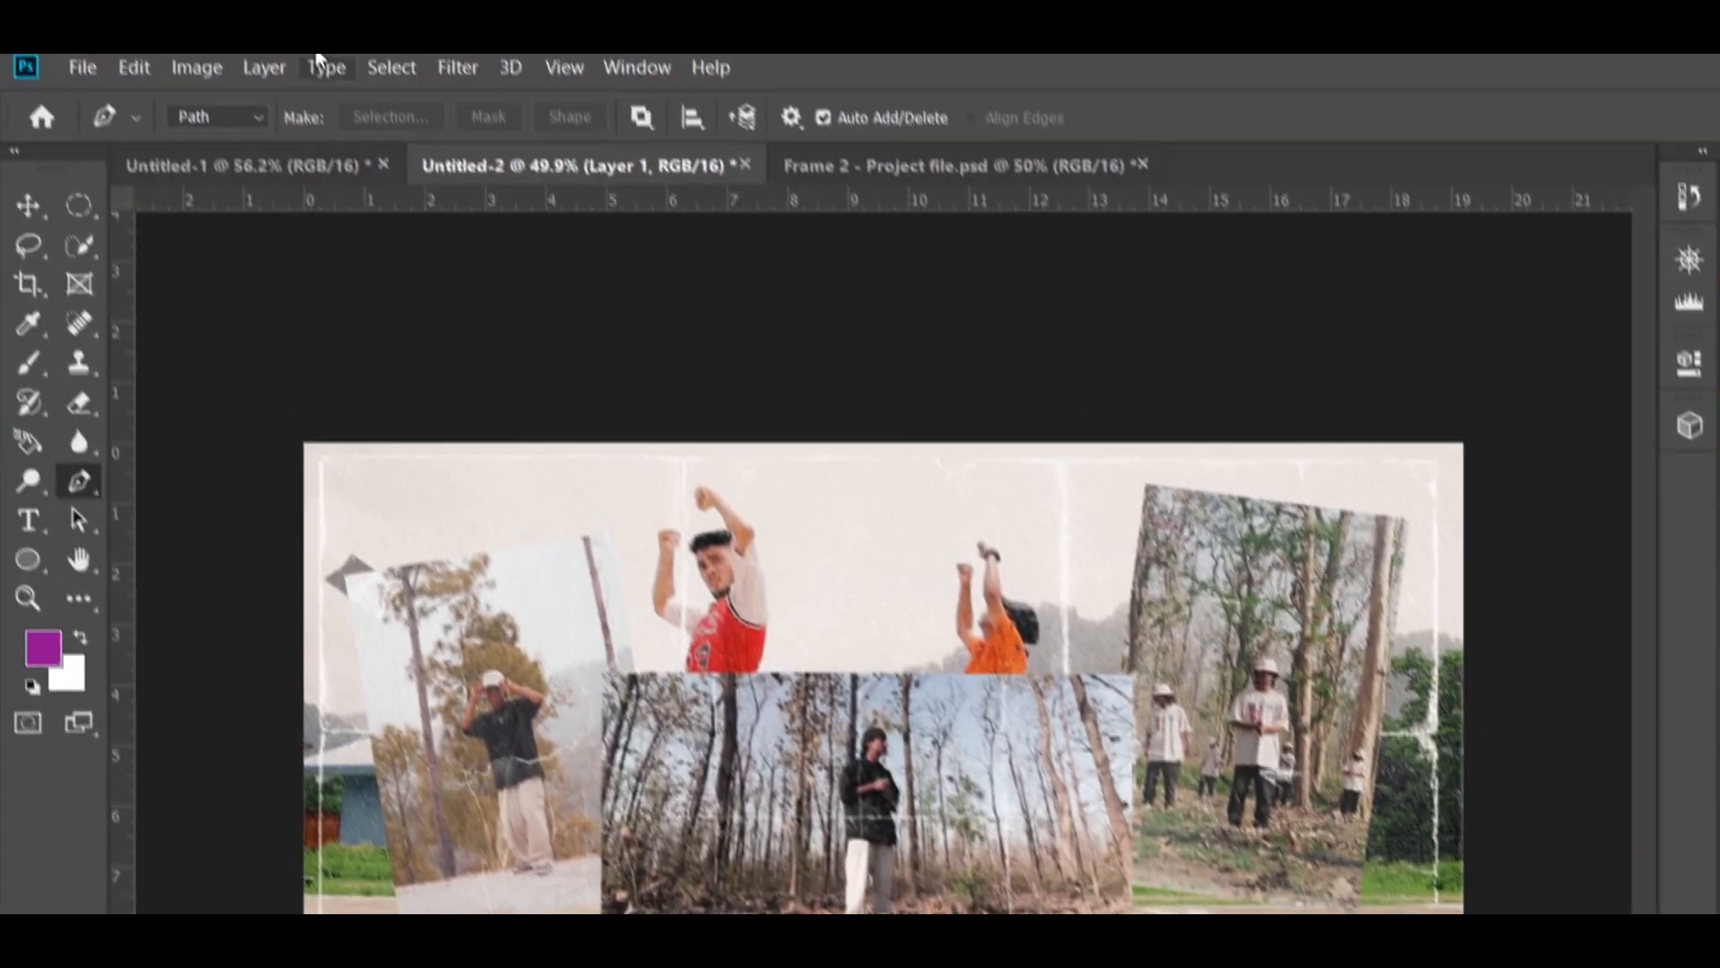
- Export the visible layers as separate PNG files, with a new Collage 1 folder inside Images as the destination
left_click(84, 73)
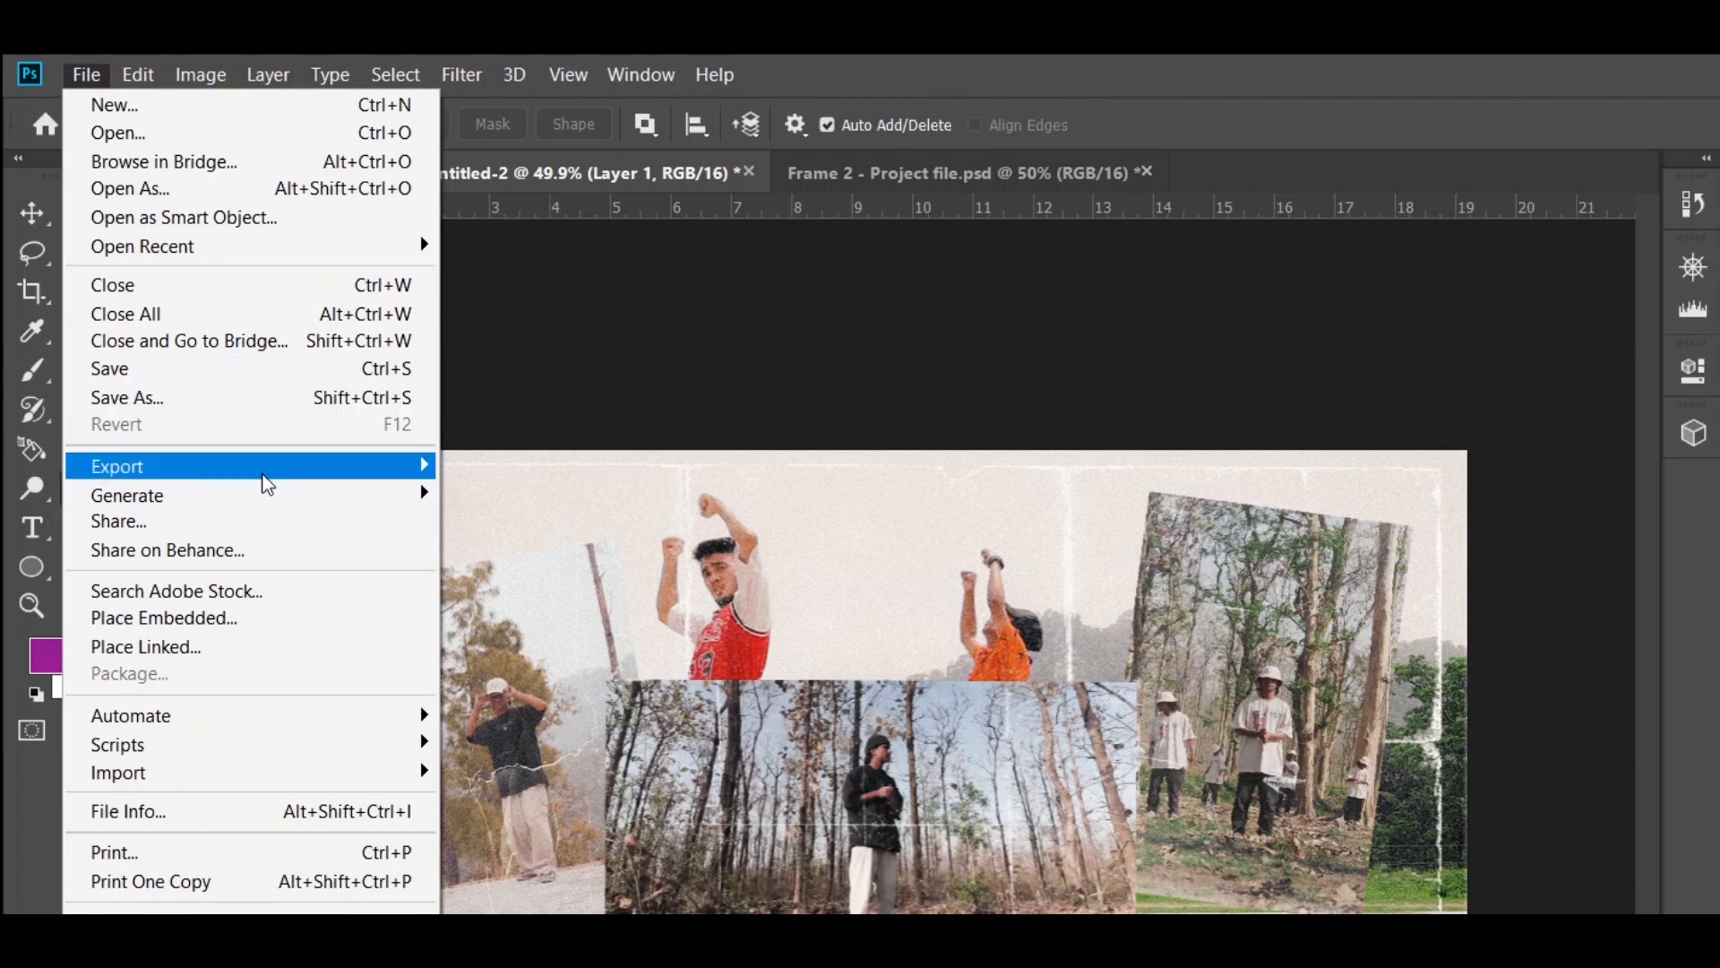
mouse_move(265, 480)
left_click(588, 728)
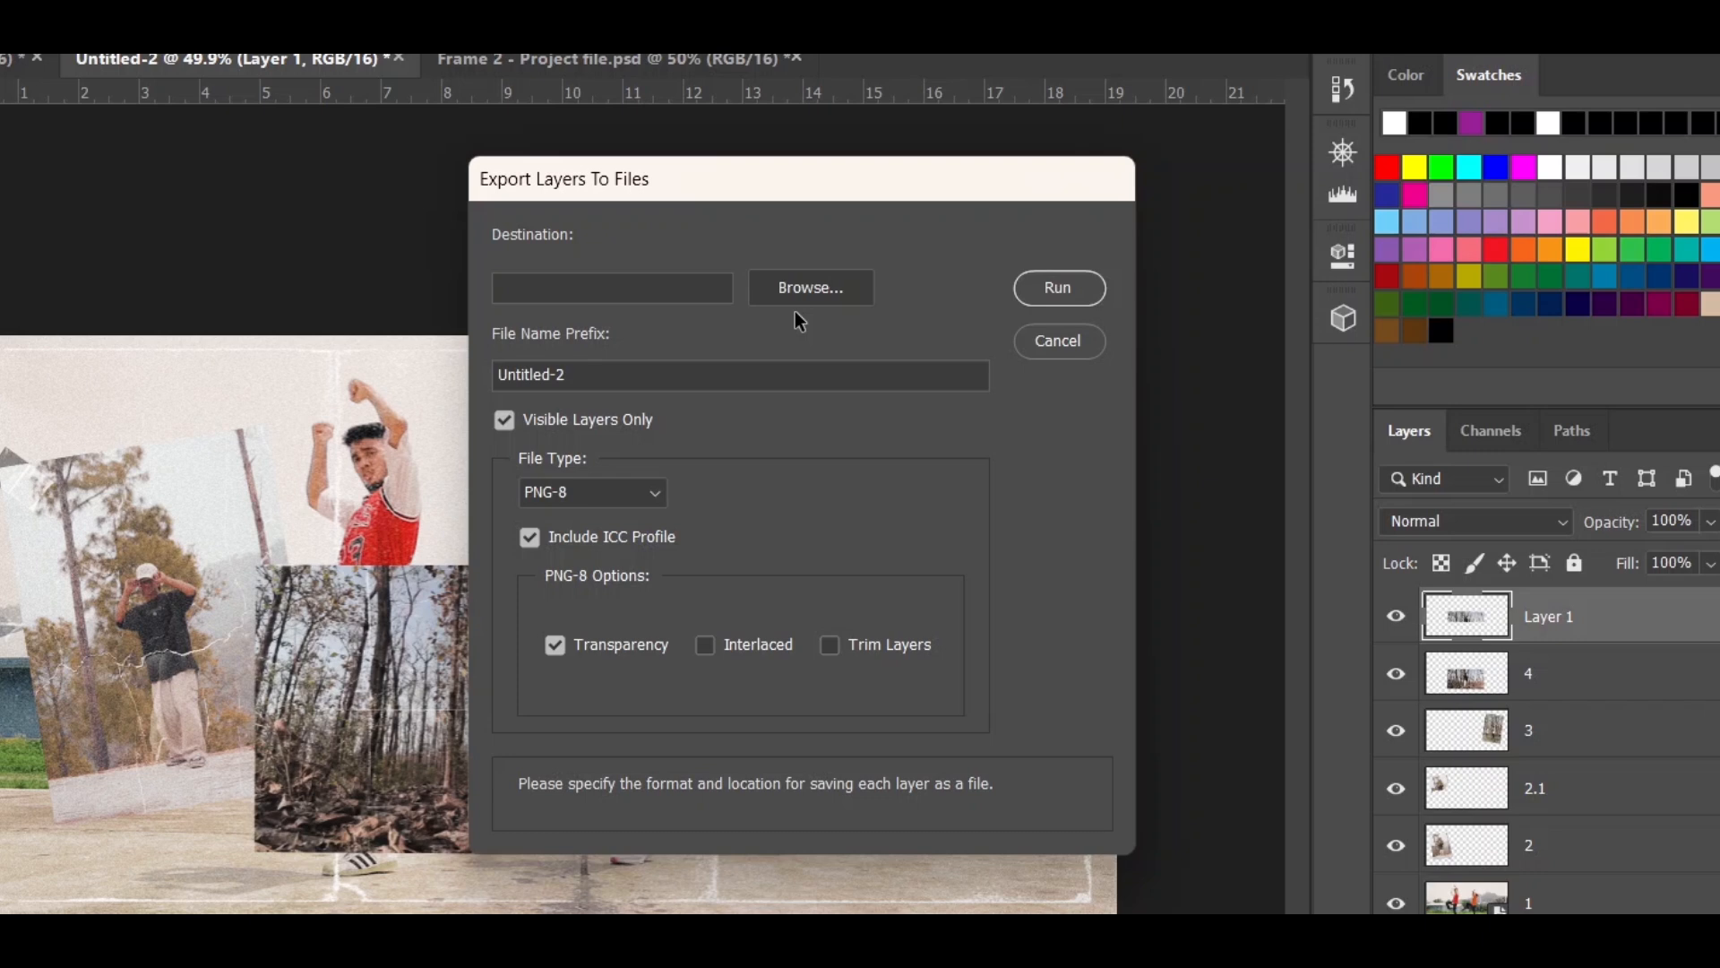
left_click(796, 303)
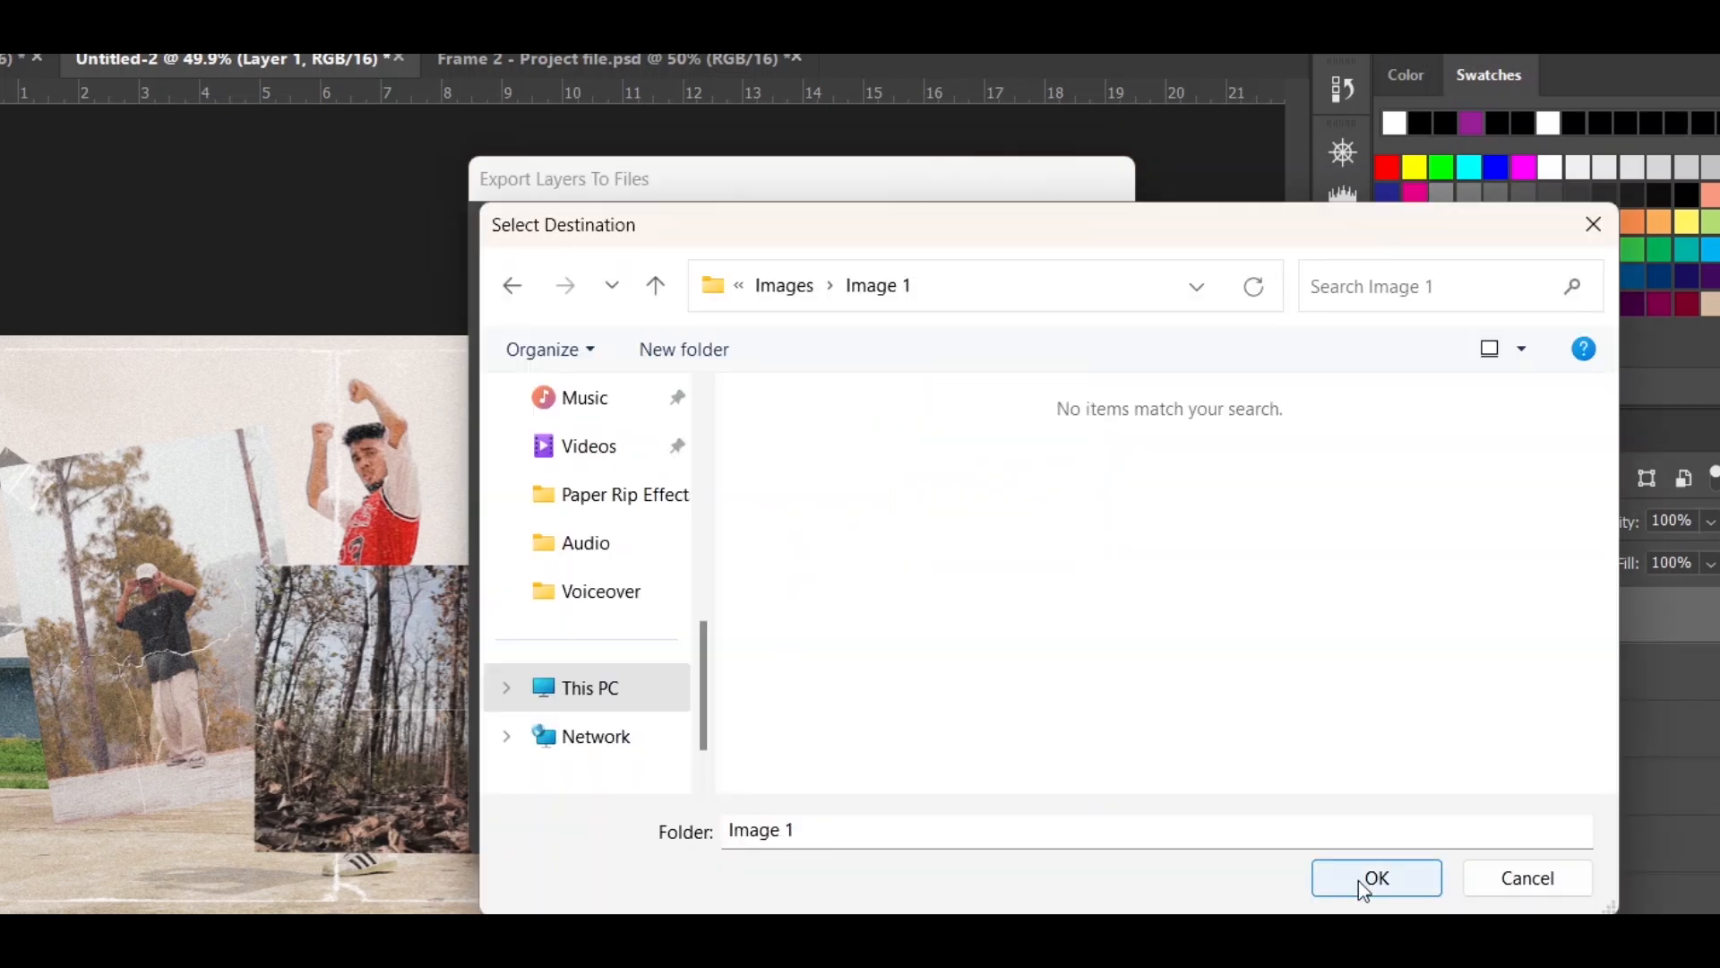
left_click(1358, 880)
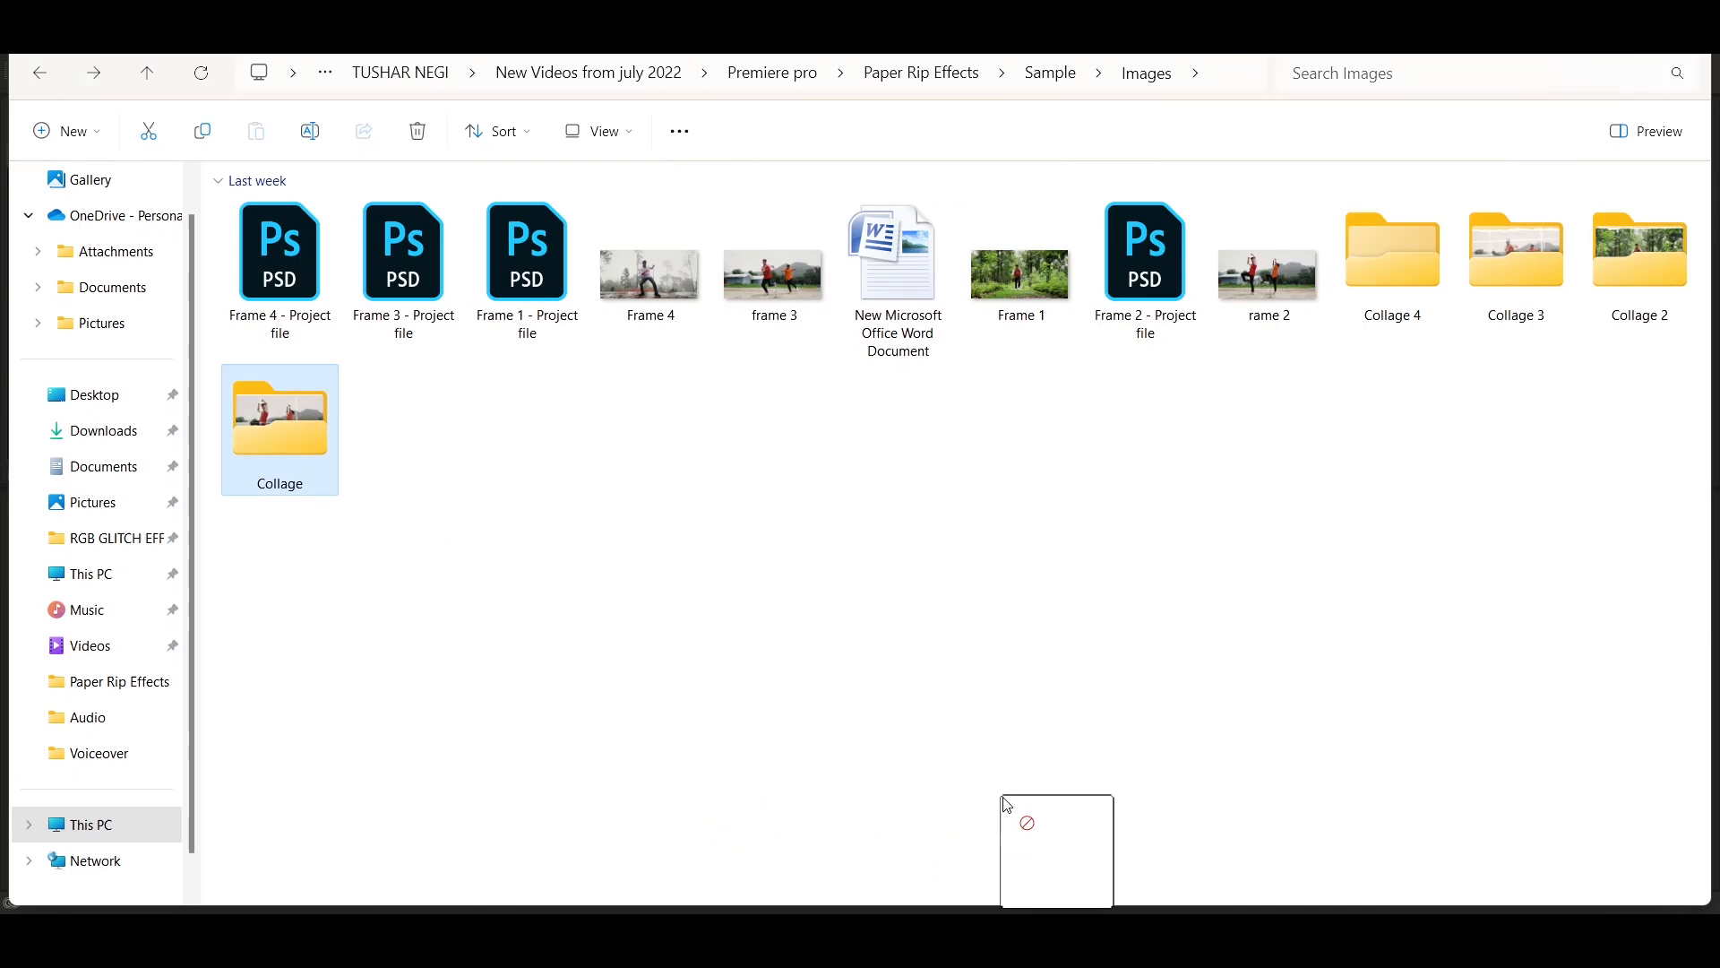
- Switch to Premiere Pro and import the folder of exported collage layers into the project
left_click_drag(1010, 798, 158, 779)
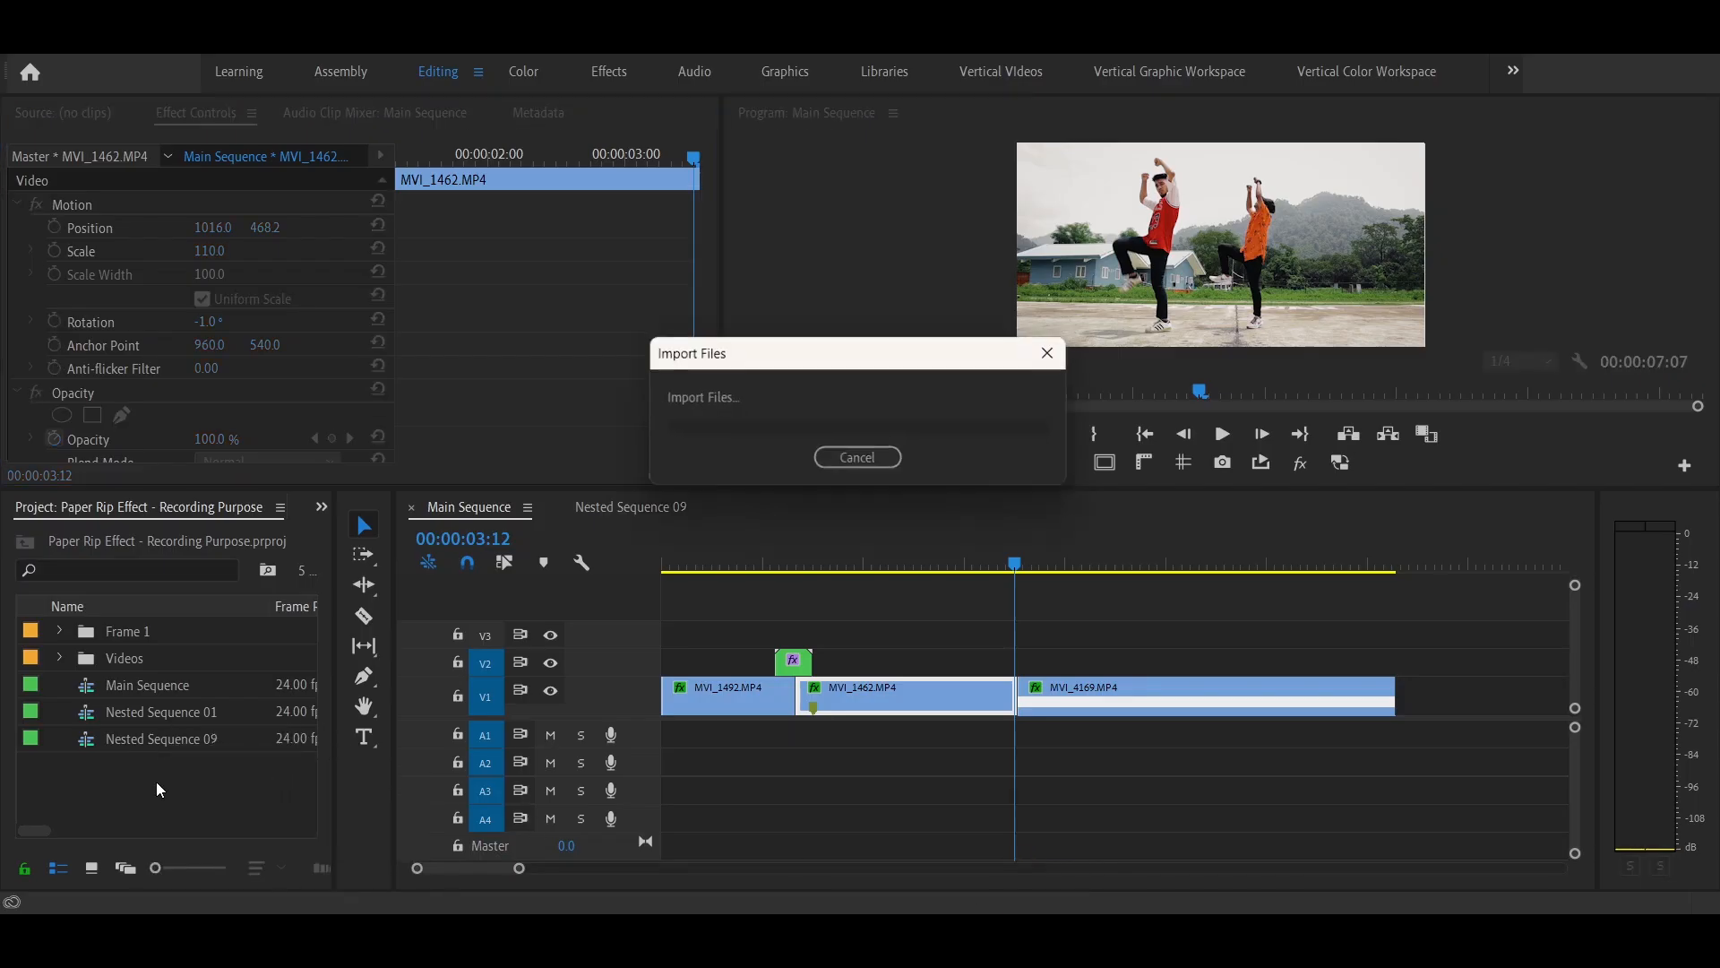
left_click(1219, 730)
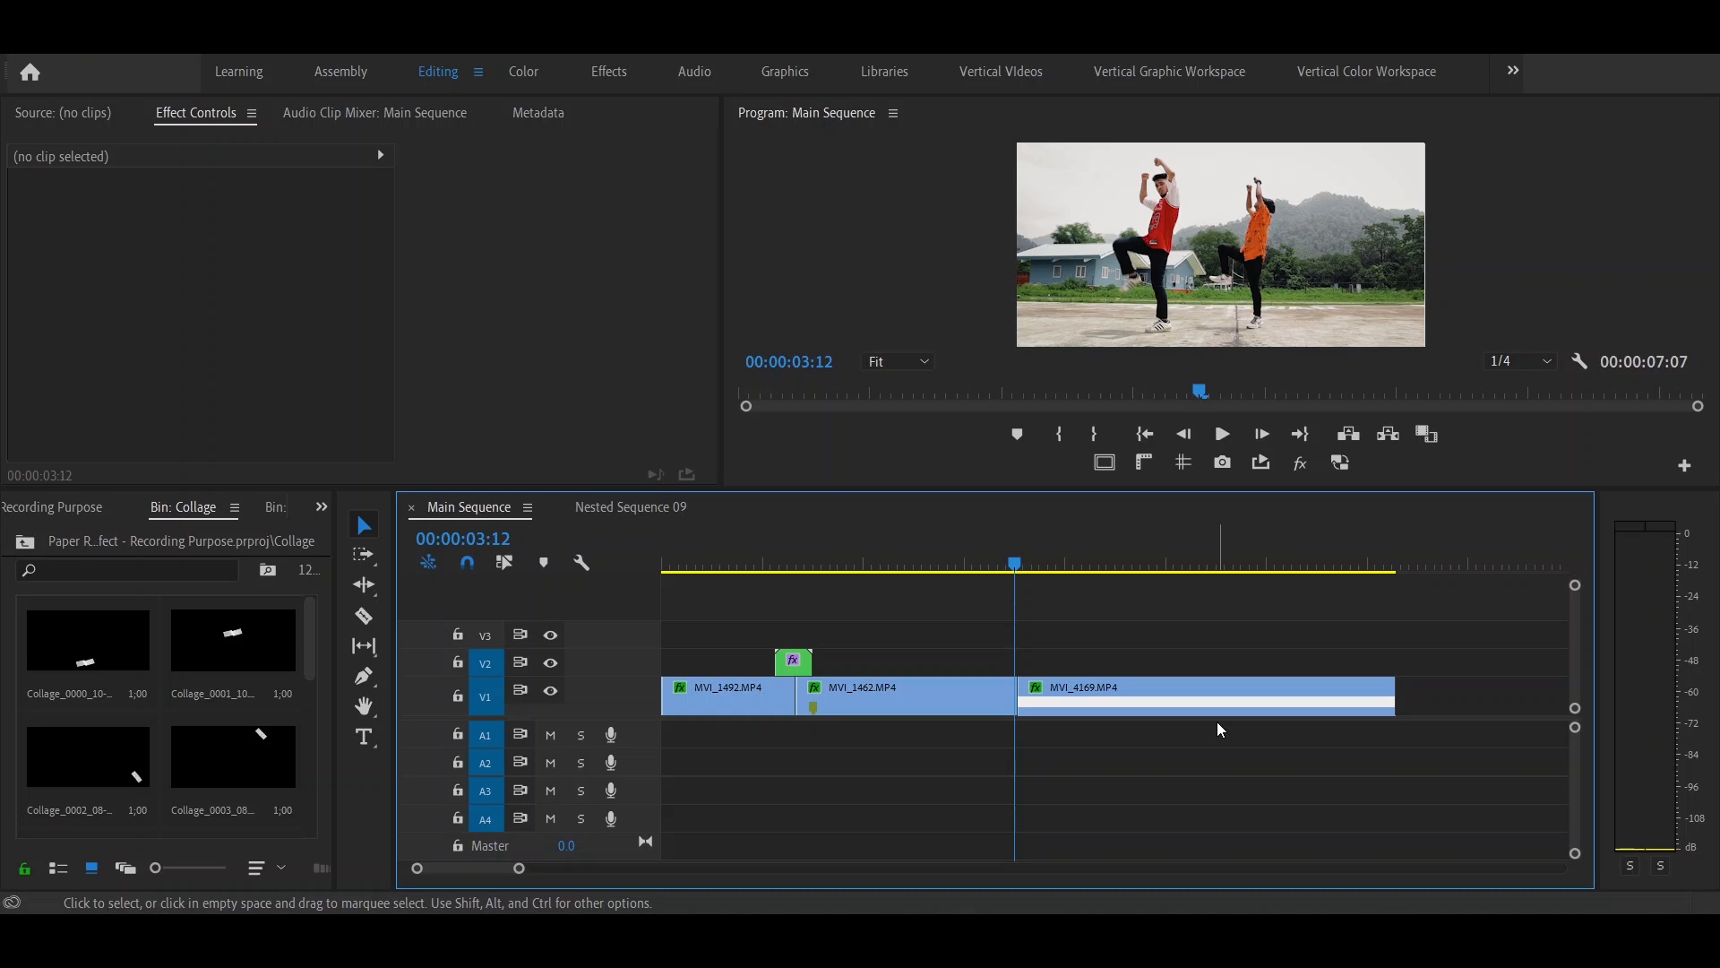
- Move the MVI_4169.MP4 clip further along V1 to leave a gap after MVI_1462.MP4
left_click(1163, 702)
left_click_drag(1163, 703, 1240, 703)
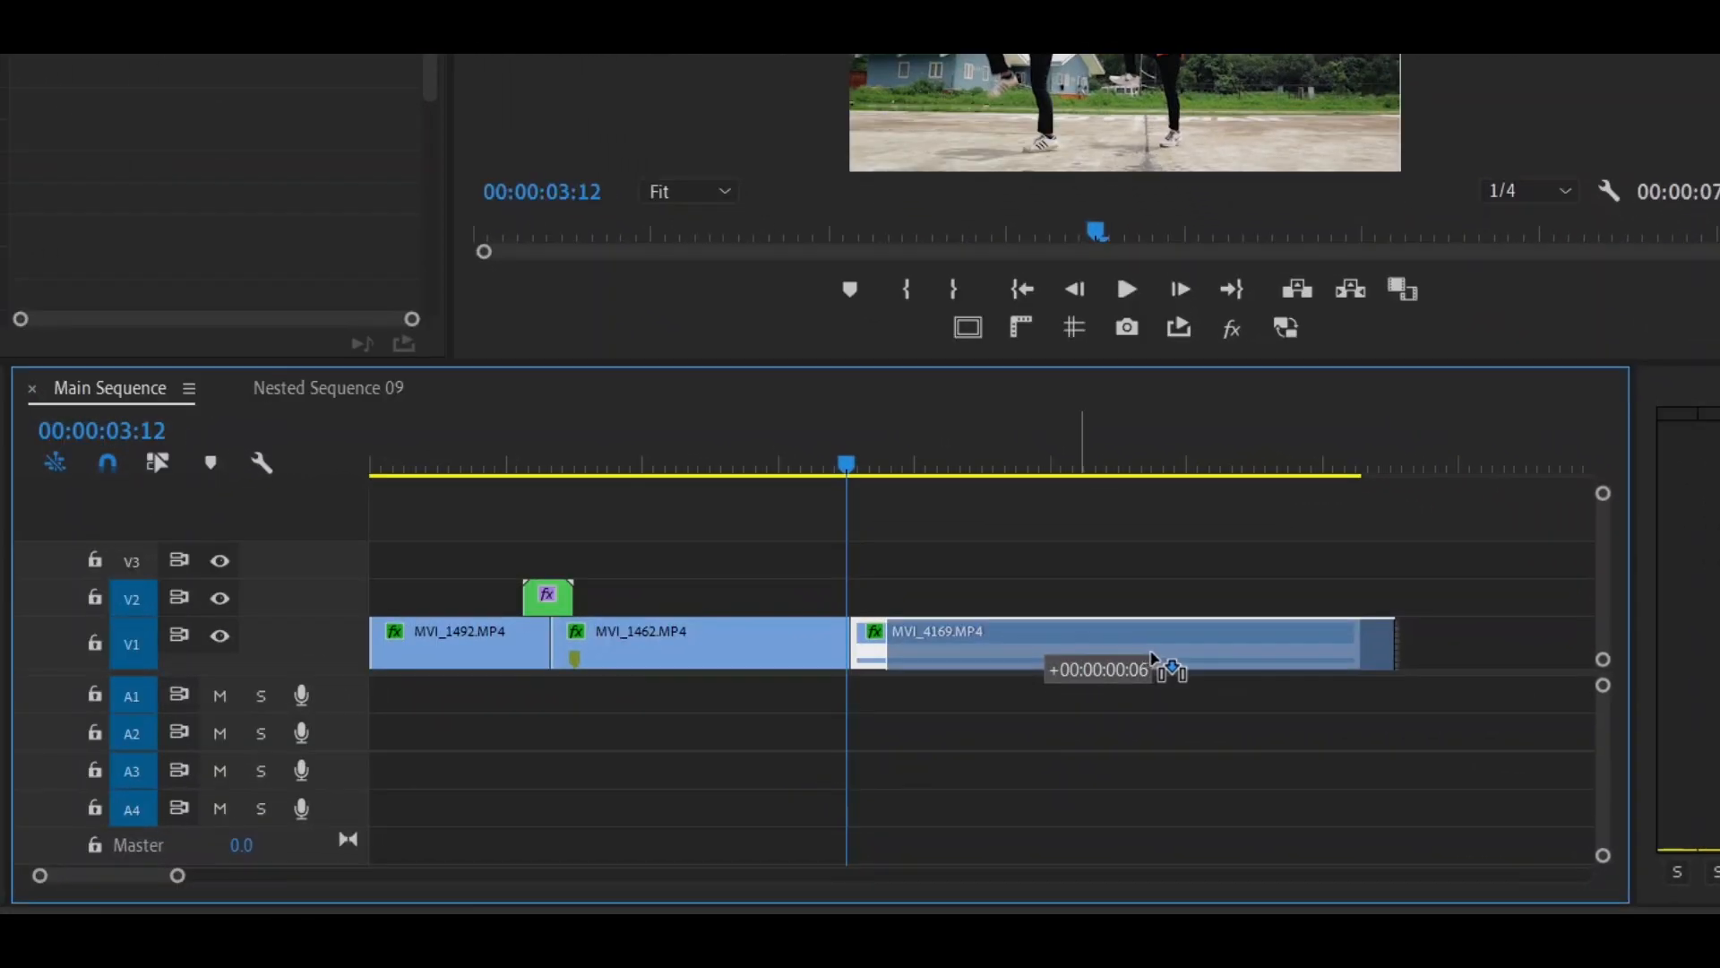
left_click_drag(1150, 653, 1158, 655)
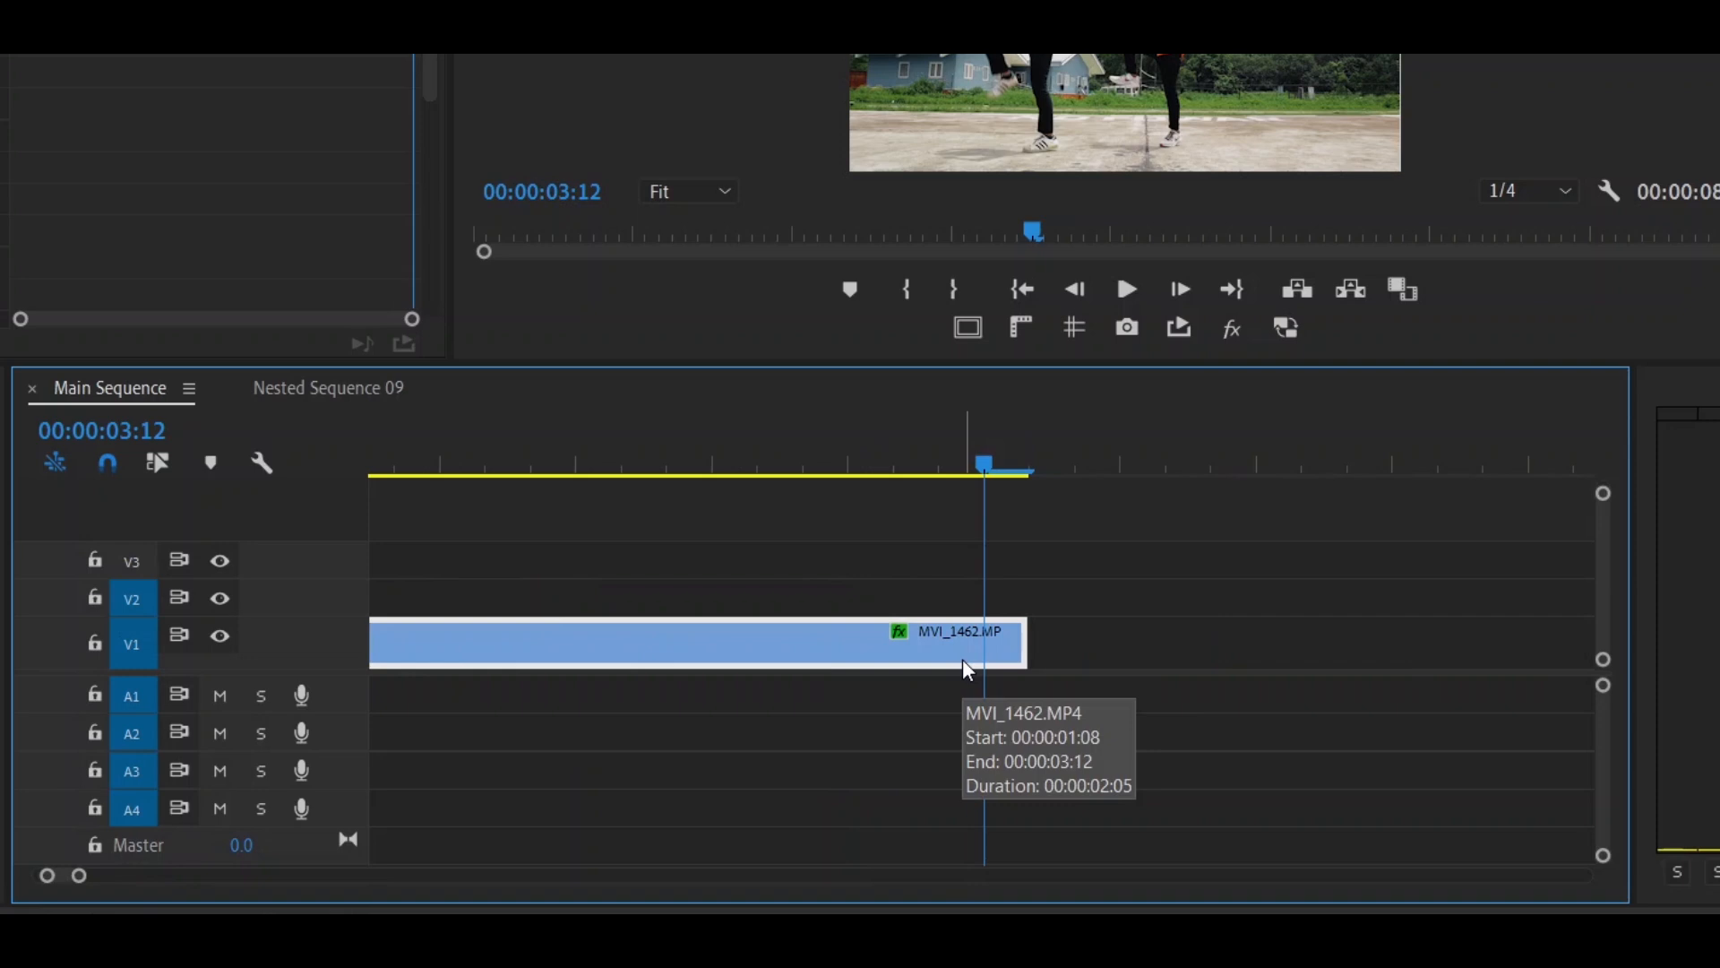
- Add a frame hold to MVI_1462.MP4 at 00:00:03:12 and extend the held frame up to MVI_4169.MP4
right_click(962, 660)
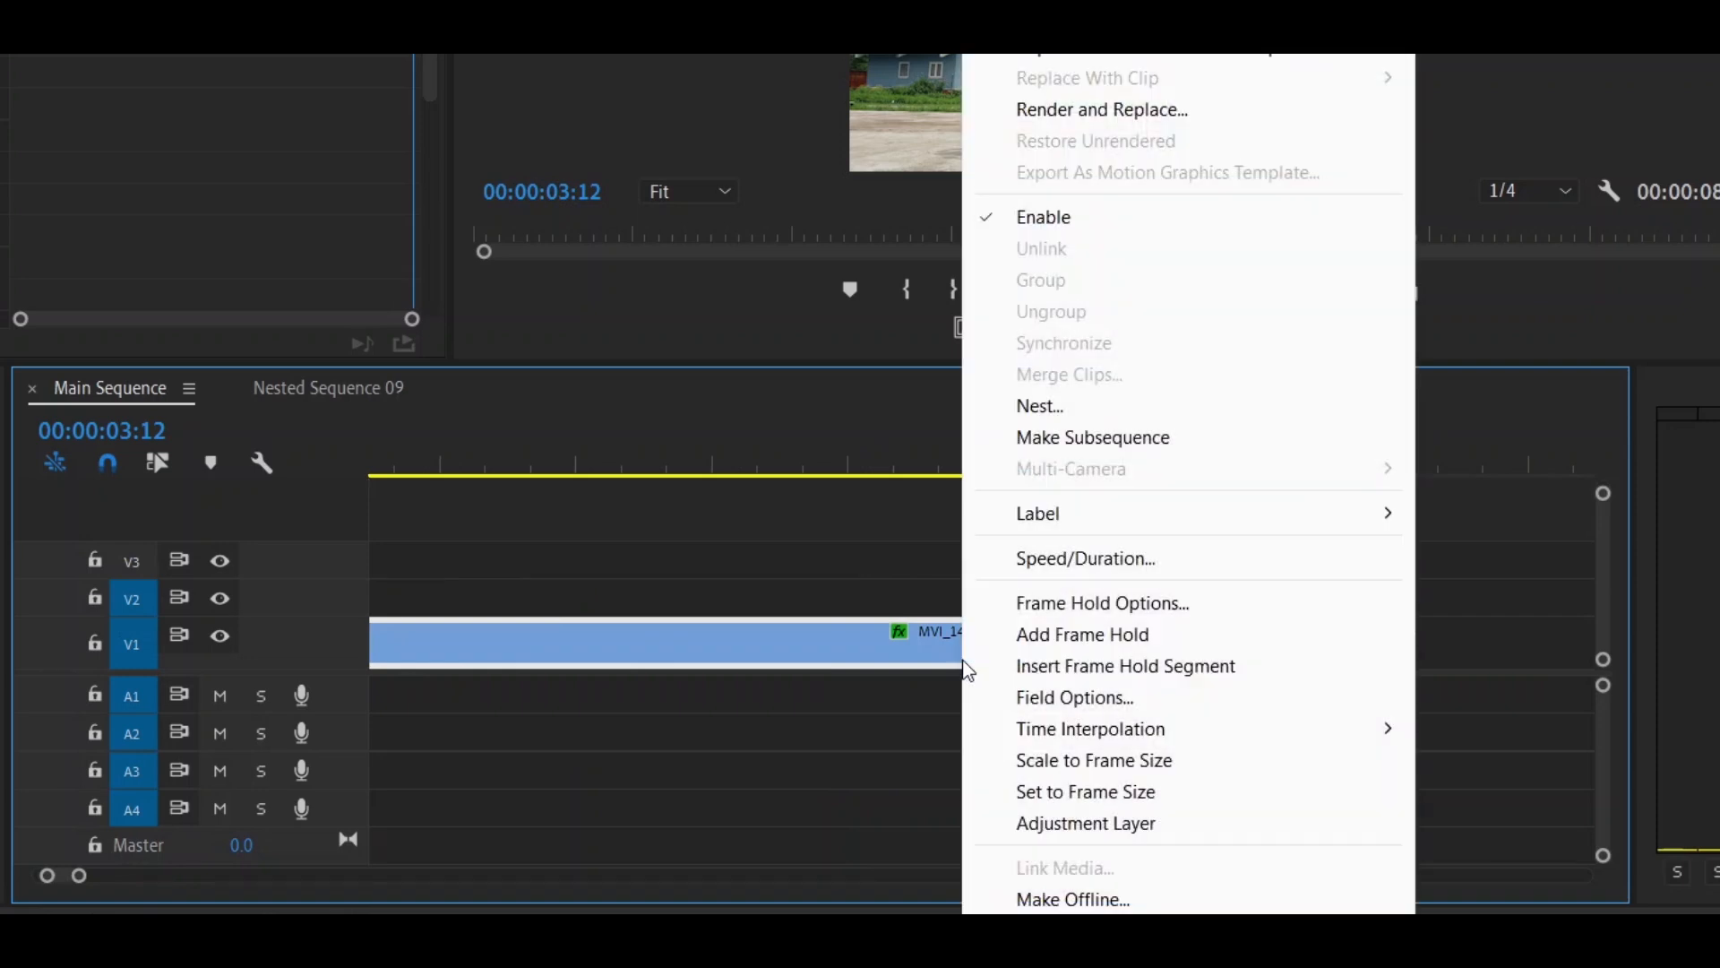
left_click(1054, 636)
left_click_drag(1048, 649, 1490, 707)
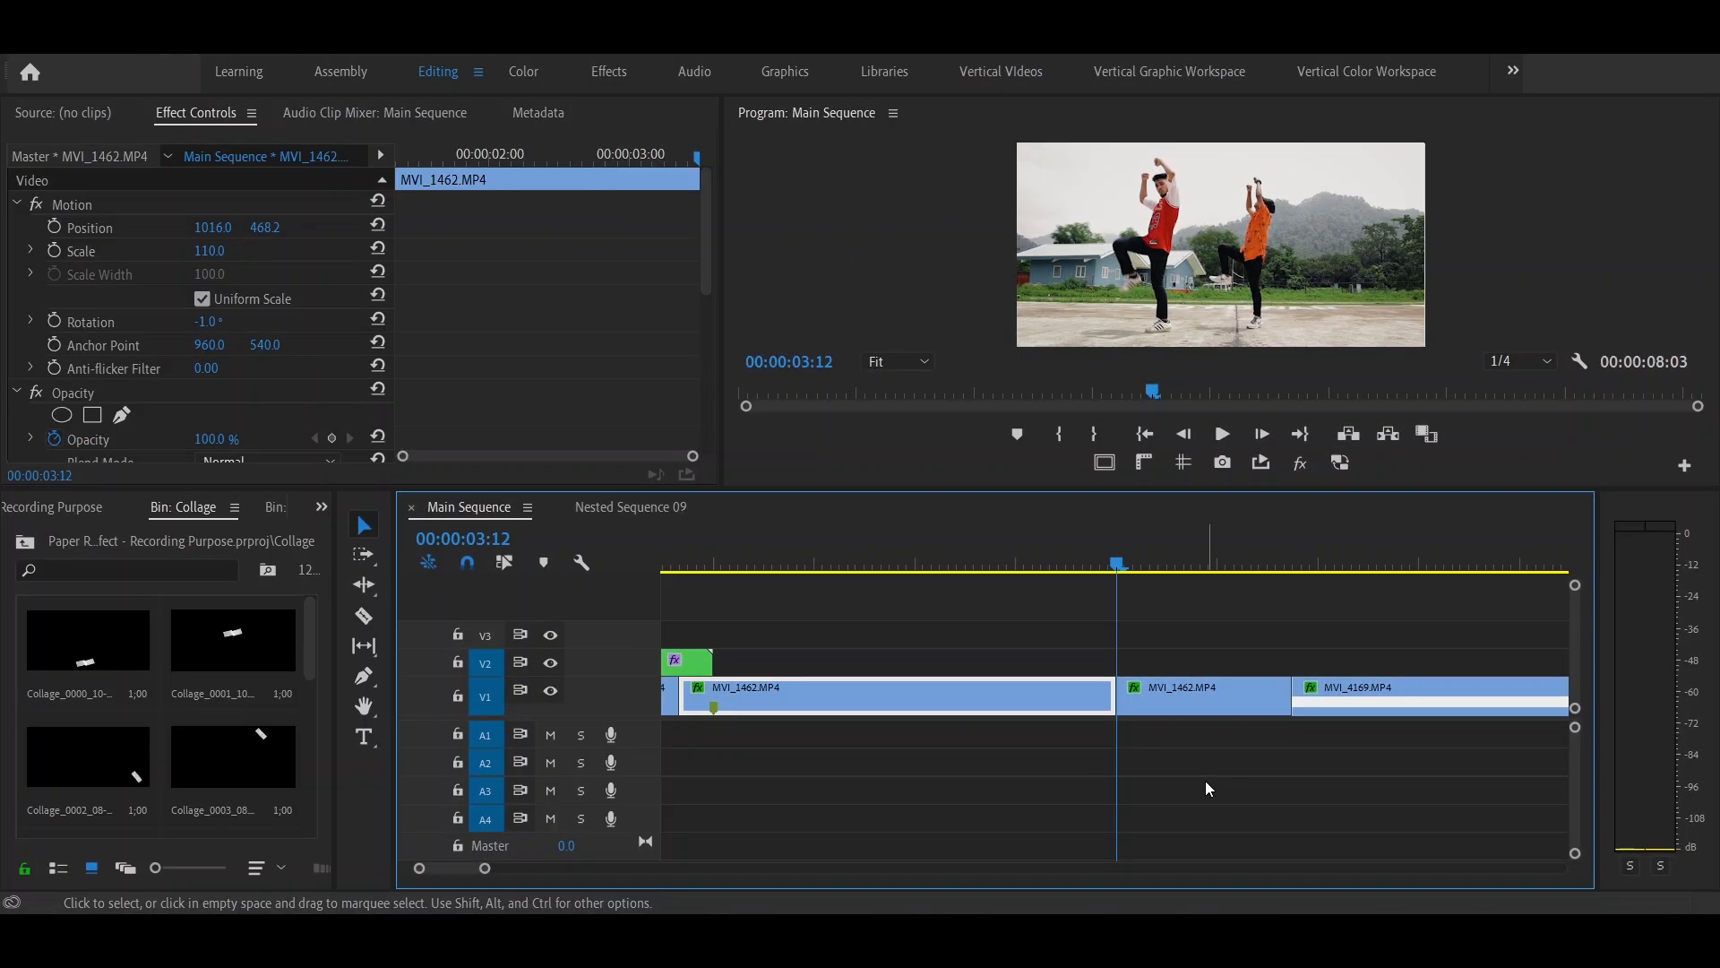
- Place Collage_0011_1.png on V2 at 00:00:03:12 and Collage_0010_2.1.png on V3 at 00:00:03:15
scroll(235, 762, "down", 5)
left_click_drag(233, 771, 1118, 664)
key("Right")
key("Right")
key("Right")
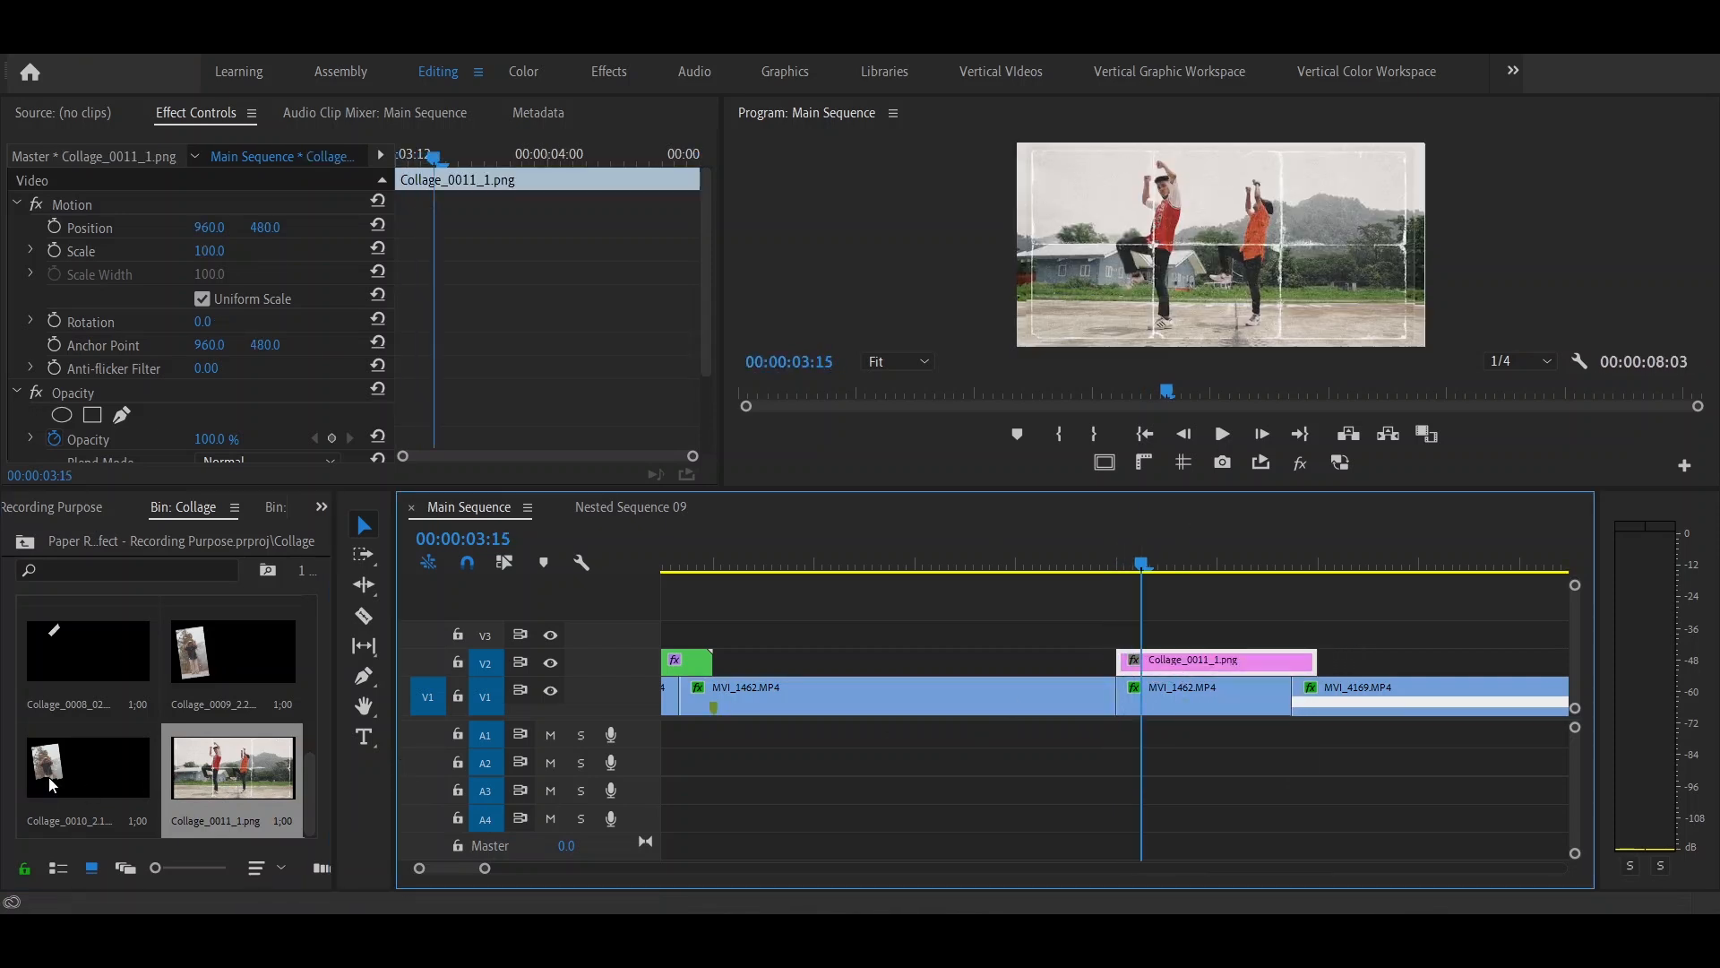
left_click_drag(51, 786, 1201, 649)
- Stack Collage_0009_2.2.png and the Collage_0006_3 image on new tracks above, each offset three frames from the clip below
key("Right")
key("Right")
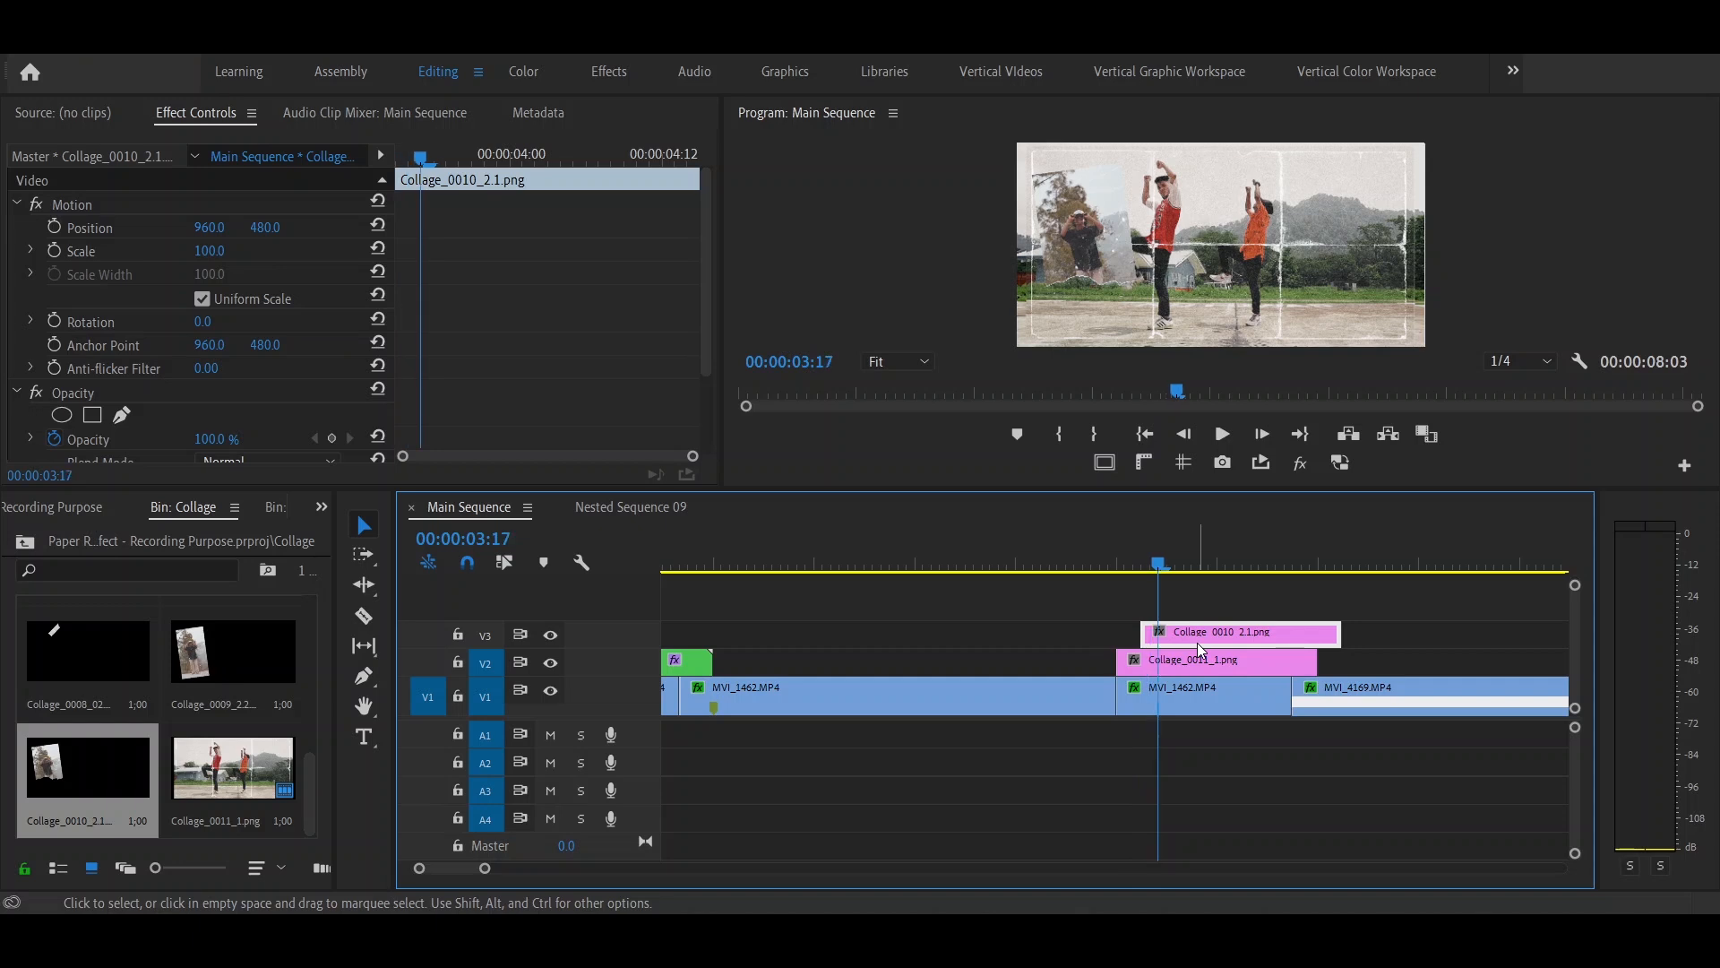
- Add the next collage images on higher tracks, each starting three frames after the clip below it
key("Right")
left_click_drag(233, 651, 1171, 609)
scroll(161, 708, "up", 2)
left_click_drag(88, 654, 1228, 596)
key("Right")
key("Right")
key("Right")
key("Right")
key("Right")
key("Right")
scroll(87, 658, "up", 2)
key("Right")
key("Right")
key("Right")
left_click_drag(233, 654, 1252, 581)
- Trim the ends of the upper collage clips to line up with the end of Collage_0011_1.png and play back the stack
left_click_drag(1388, 625, 1318, 630)
left_click_drag(1415, 599, 1317, 597)
left_click_drag(1441, 578, 1325, 562)
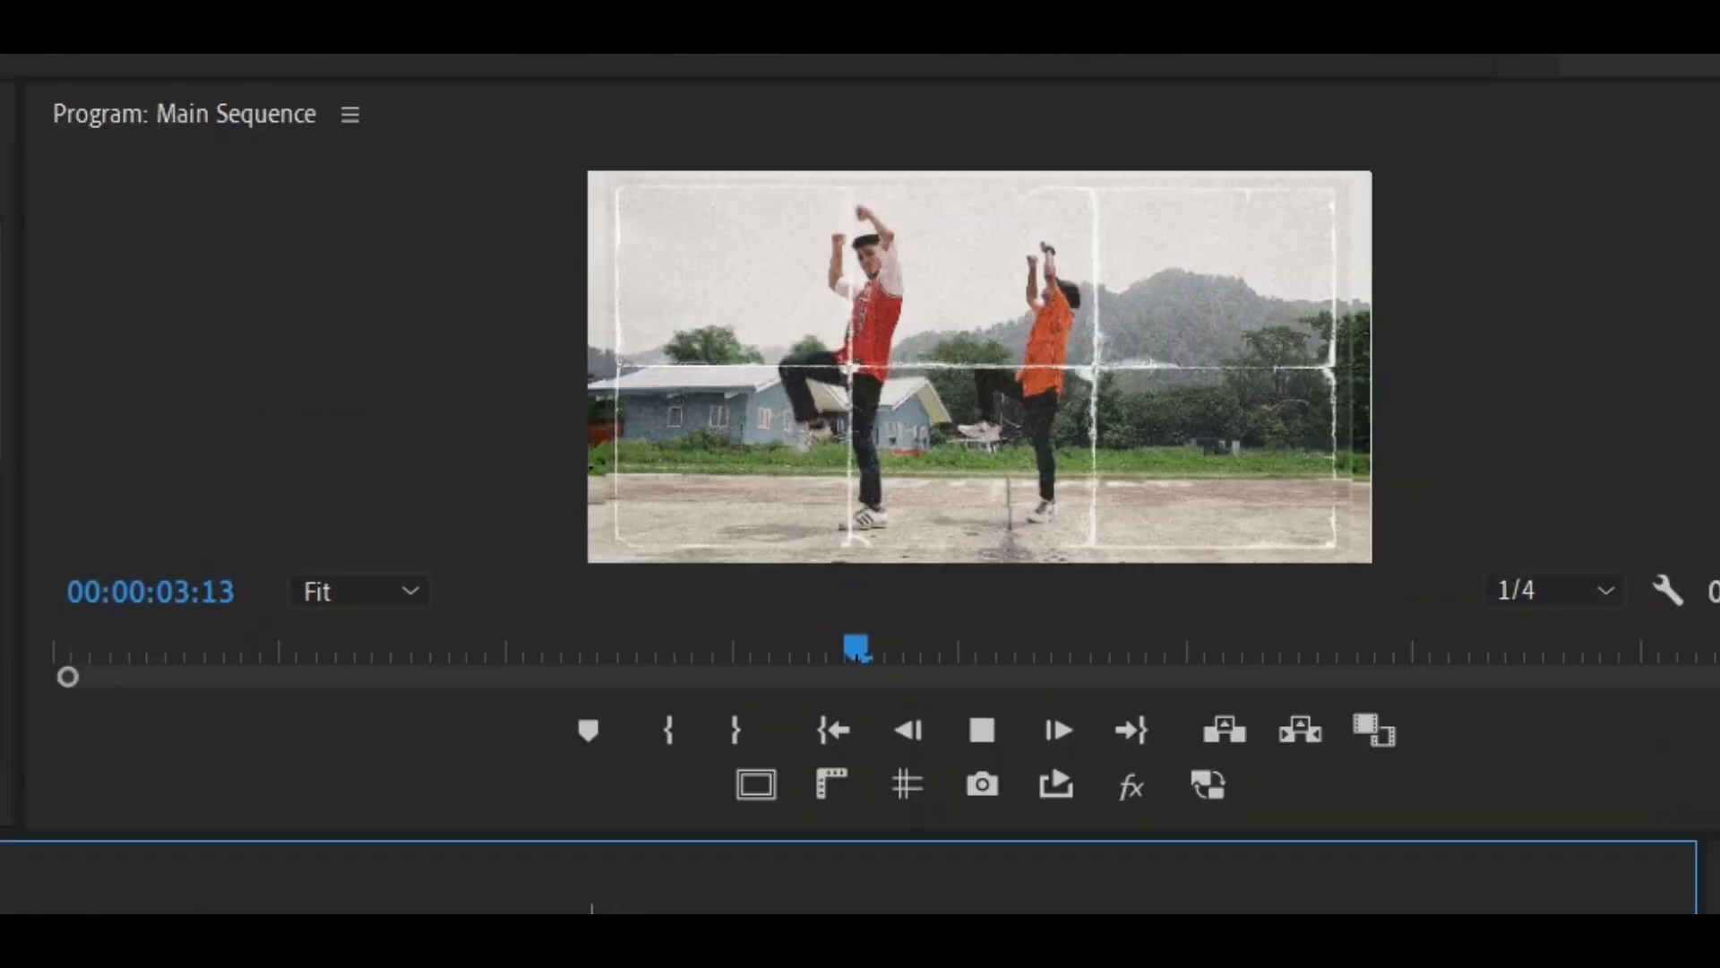
key("space")
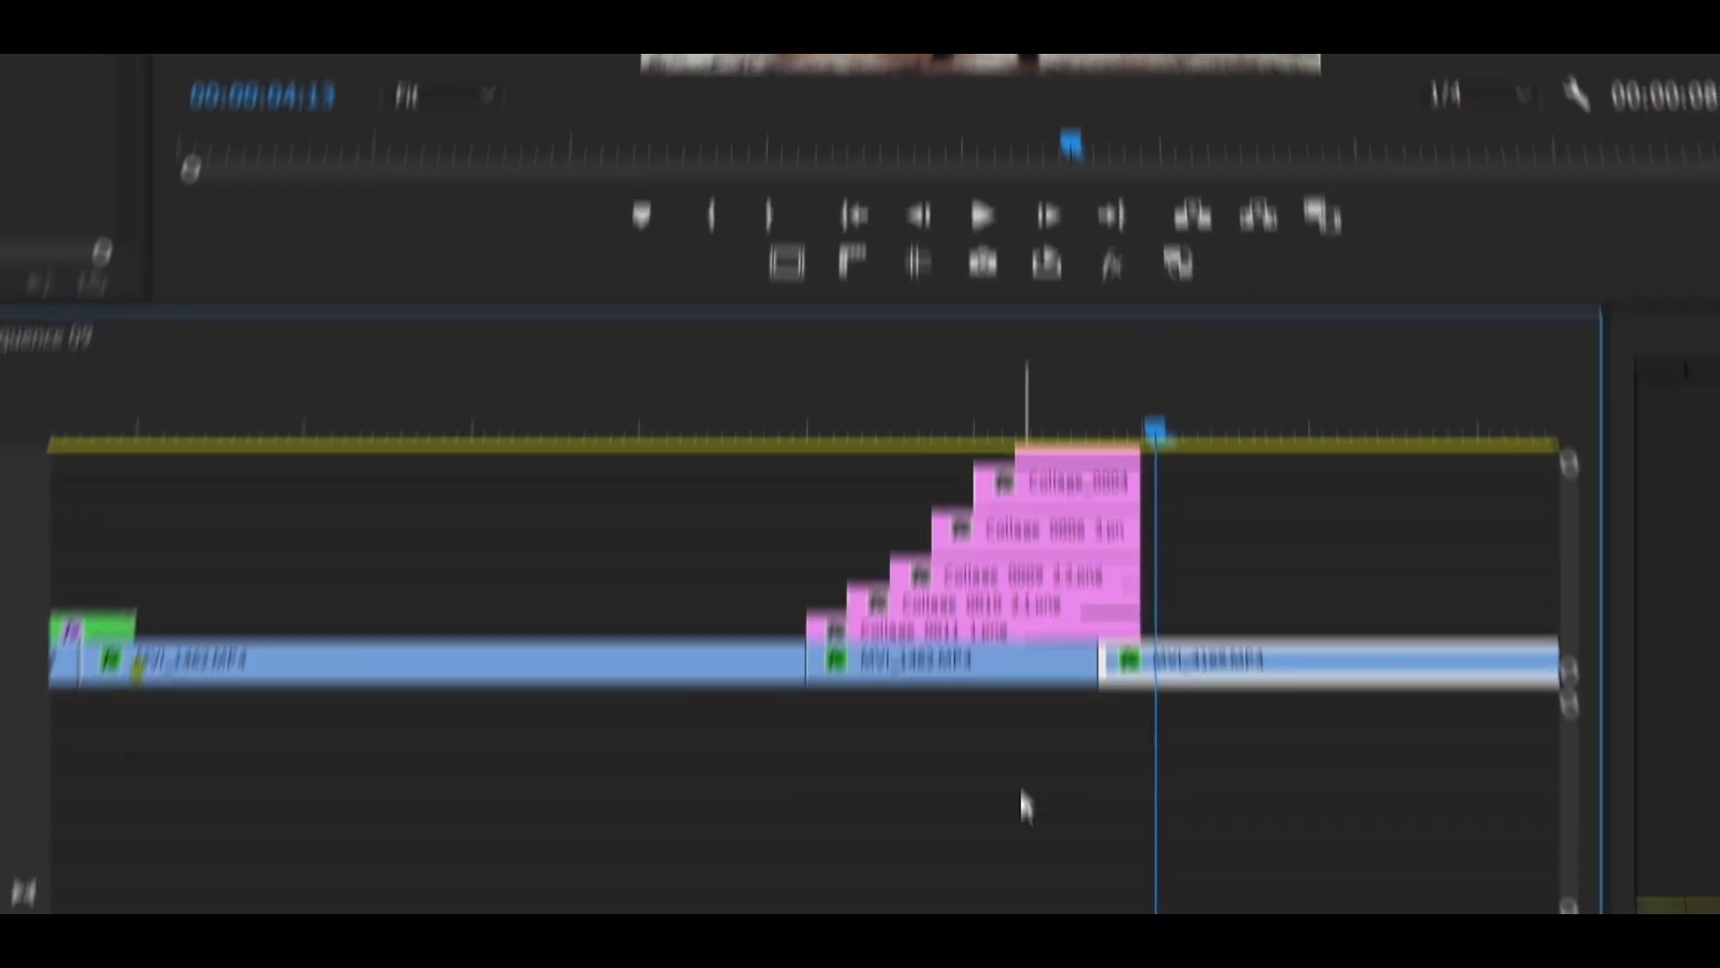
- Move MVI_4169.MP4 further along V1 and extend the held frame and all collage clips up to its start
left_click_drag(1287, 599, 1453, 598)
left_click_drag(1097, 584, 1259, 584)
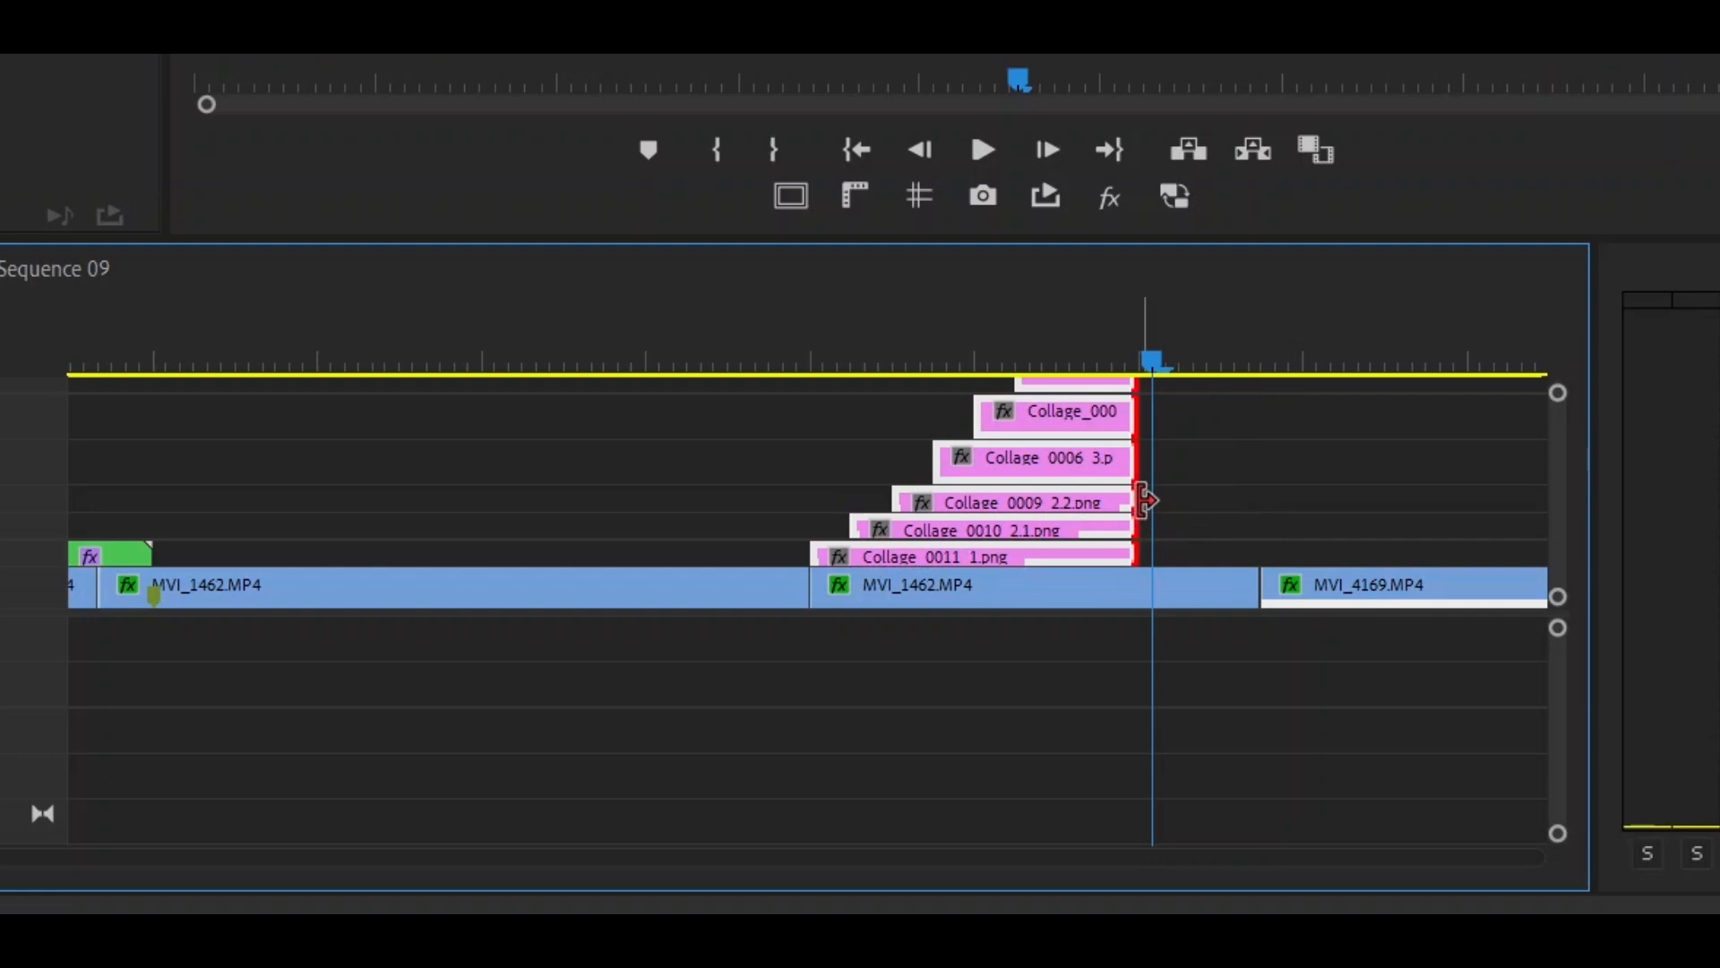
left_click_drag(1141, 499, 1258, 507)
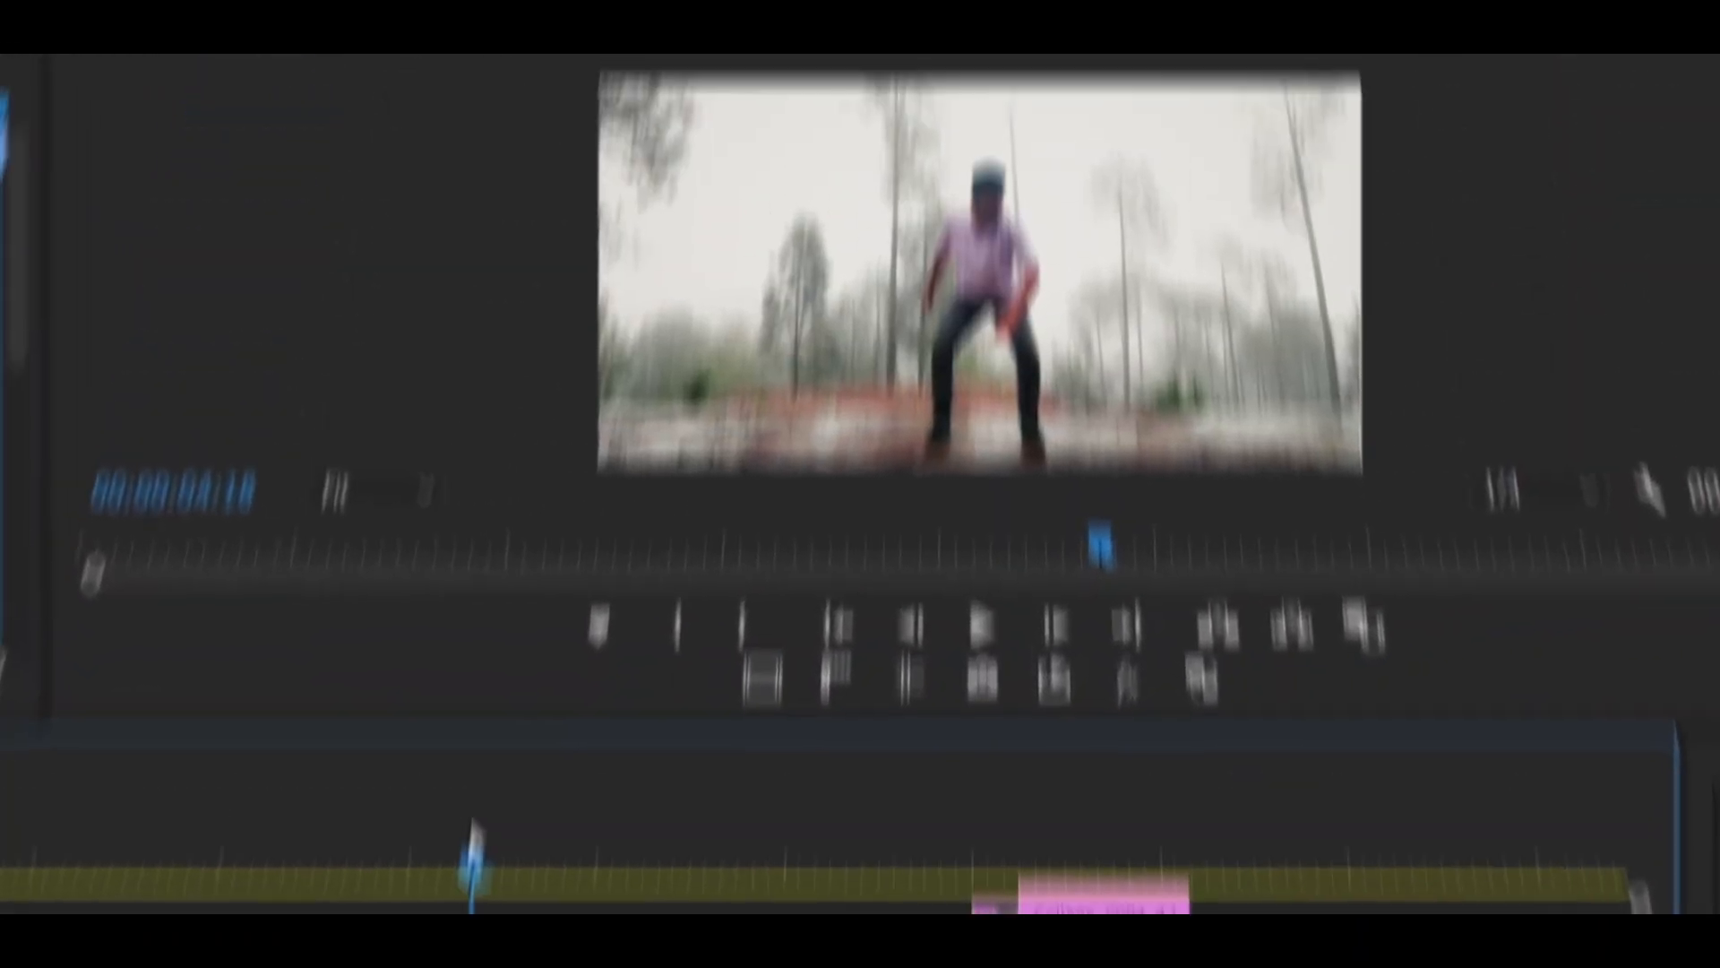
- Copy the first nested clip's Brightness & Contrast effect onto Collage_0011_1.png and the collage clips stacked above it, and play back the result
key("space")
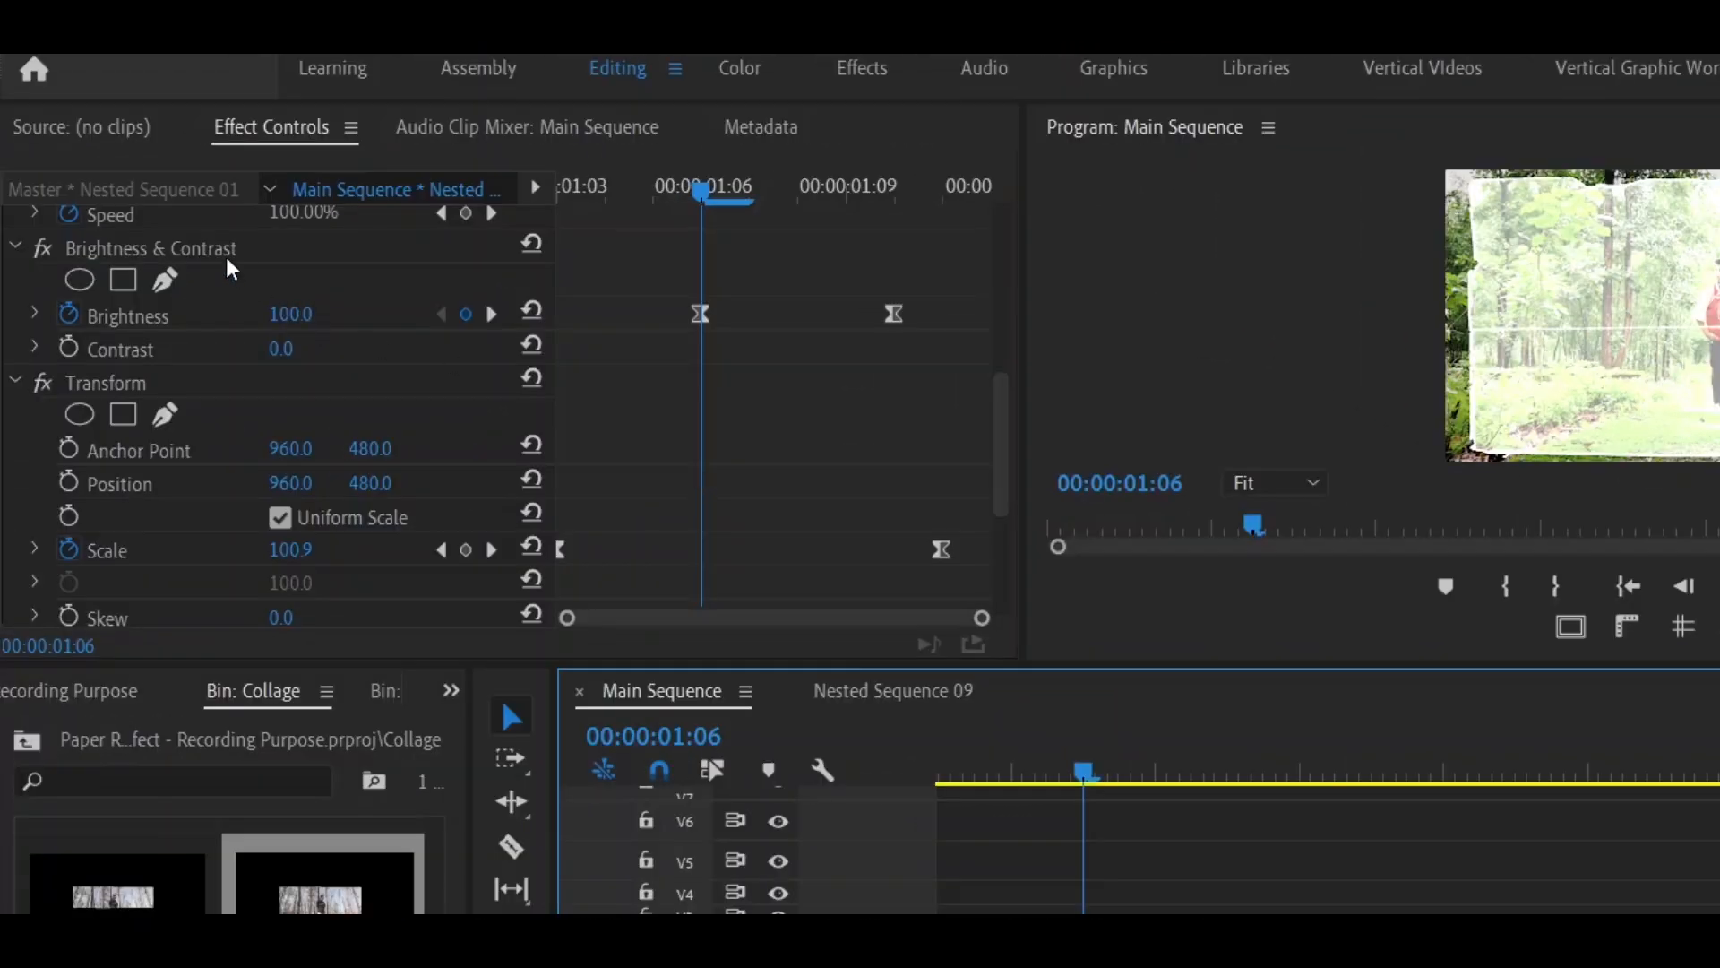
left_click(222, 253)
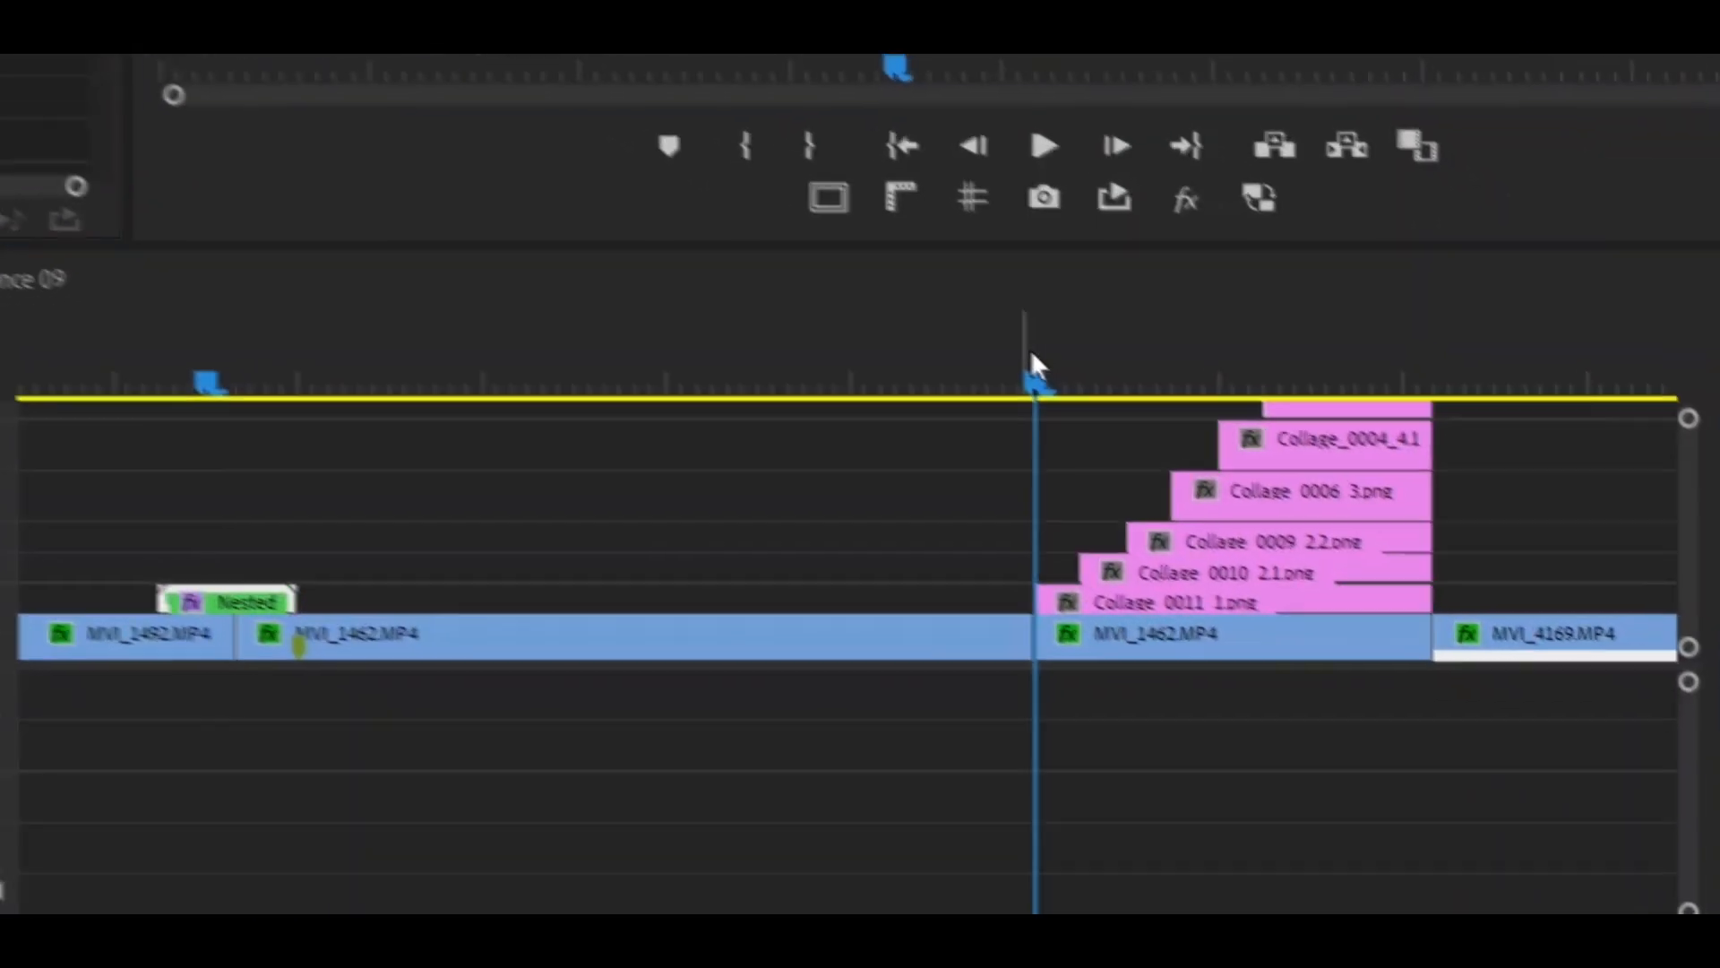
left_click(1371, 384)
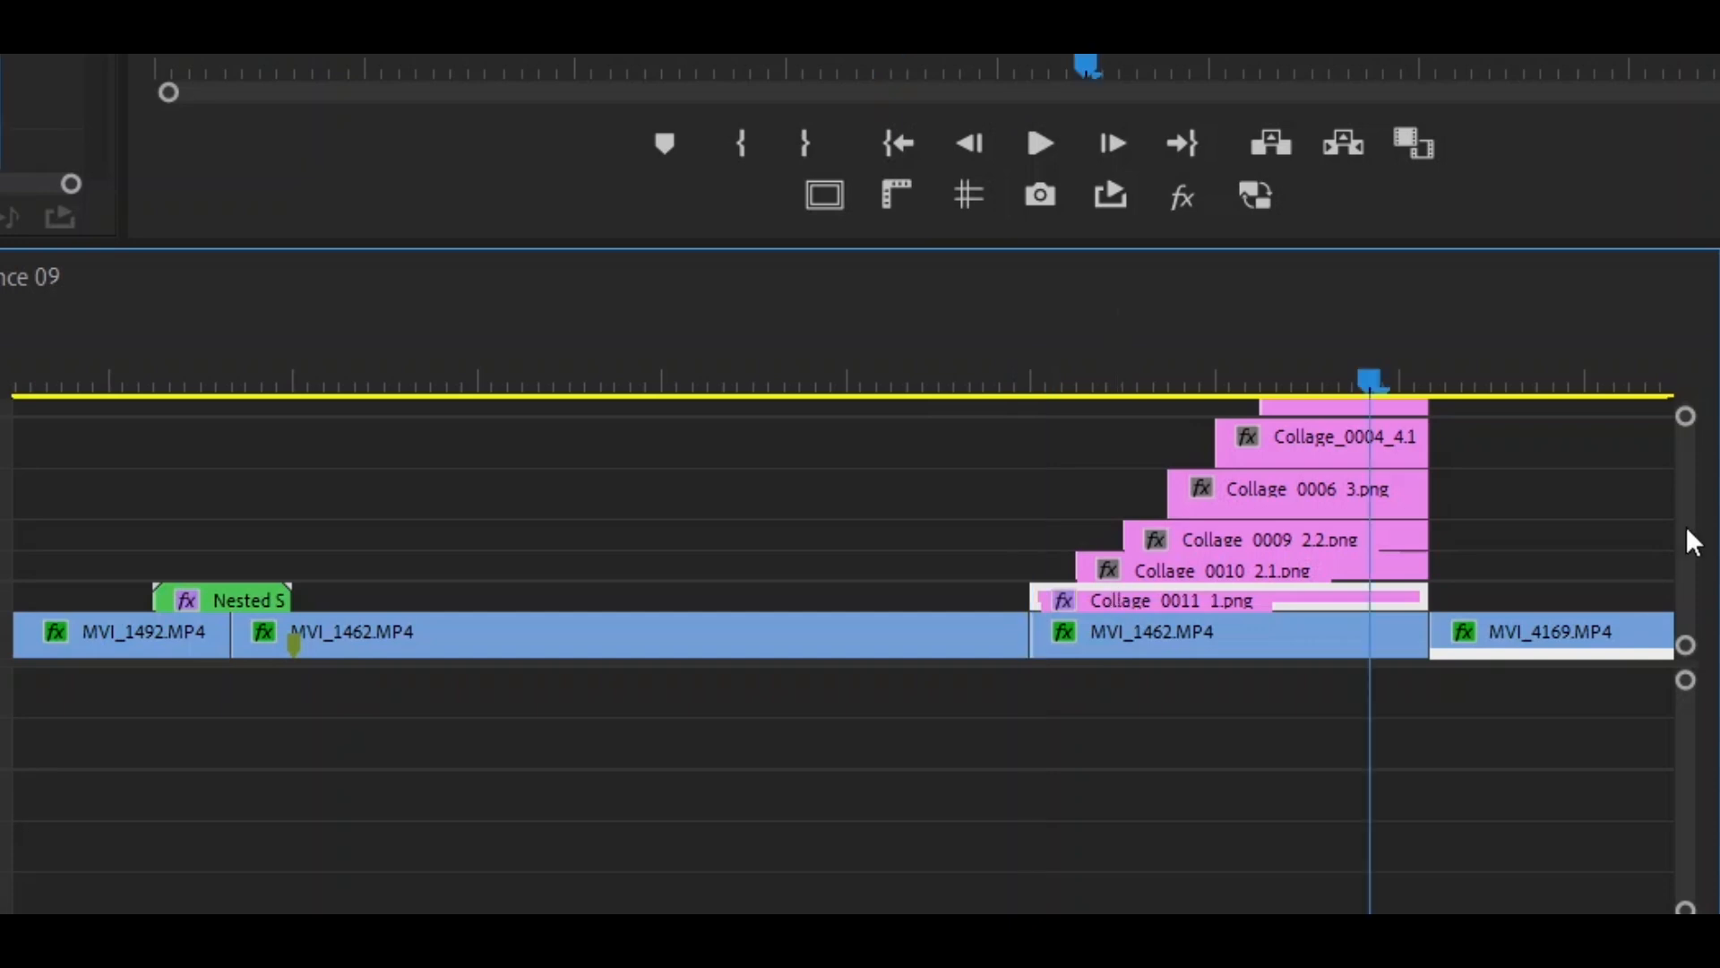
left_click_drag(1686, 534, 1686, 532)
left_click_drag(1378, 388, 1288, 387)
left_click(1299, 455)
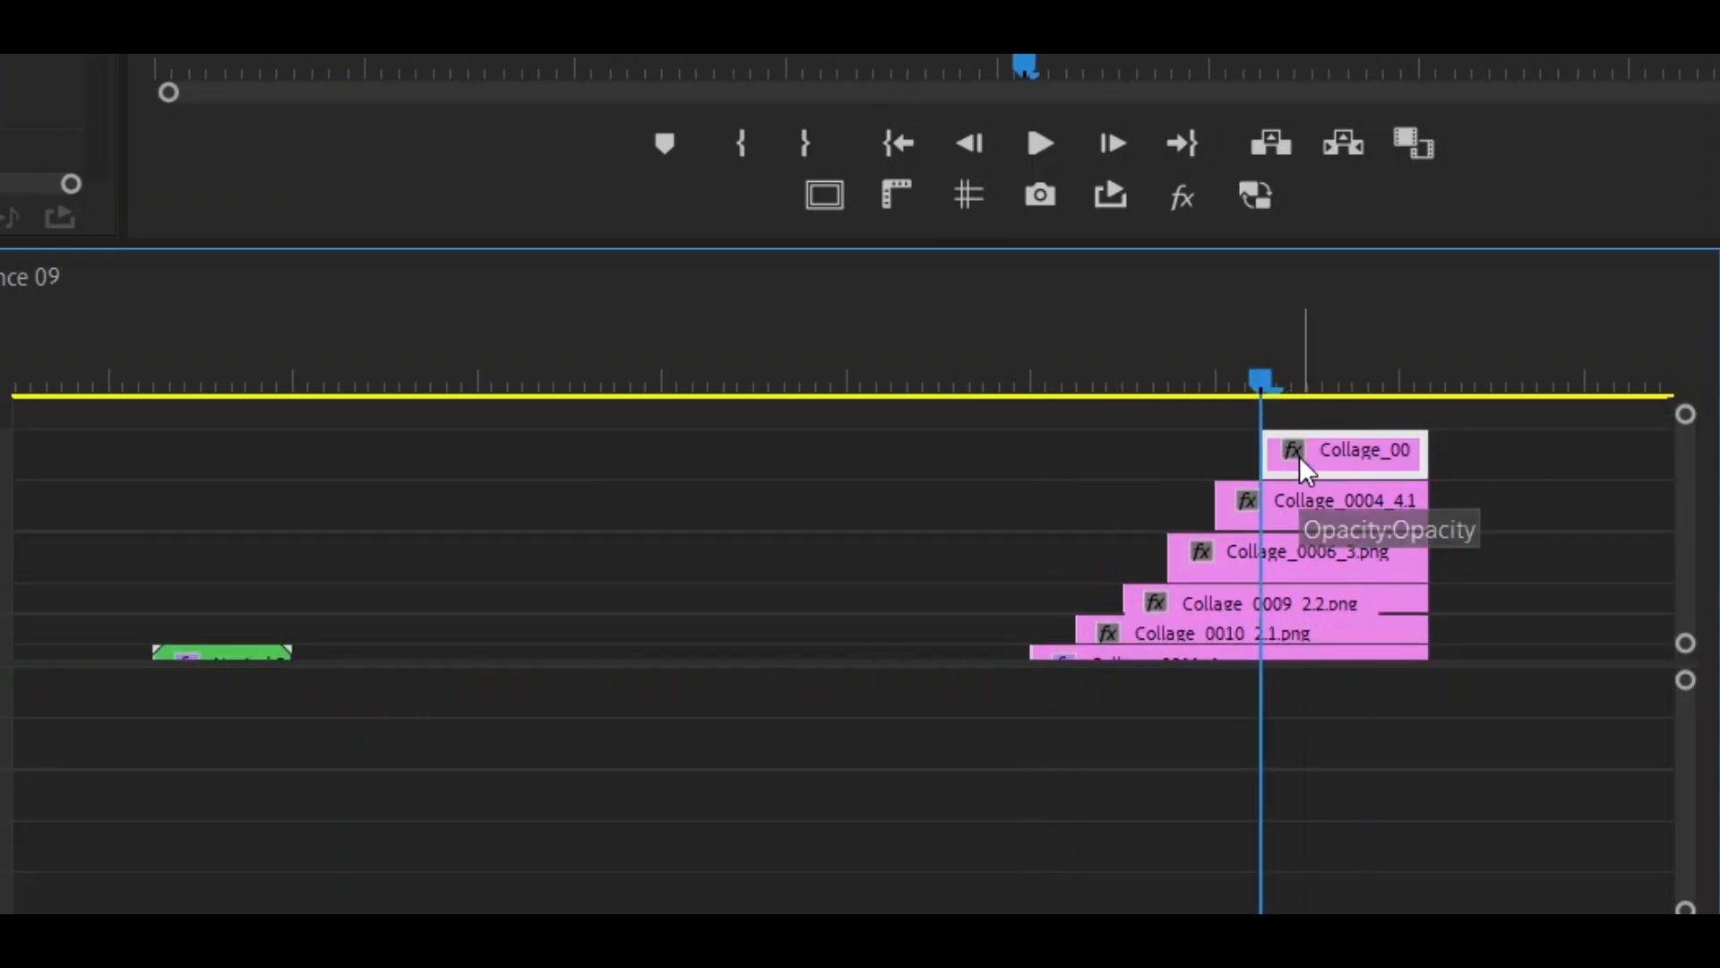
left_click(921, 381)
key("space")
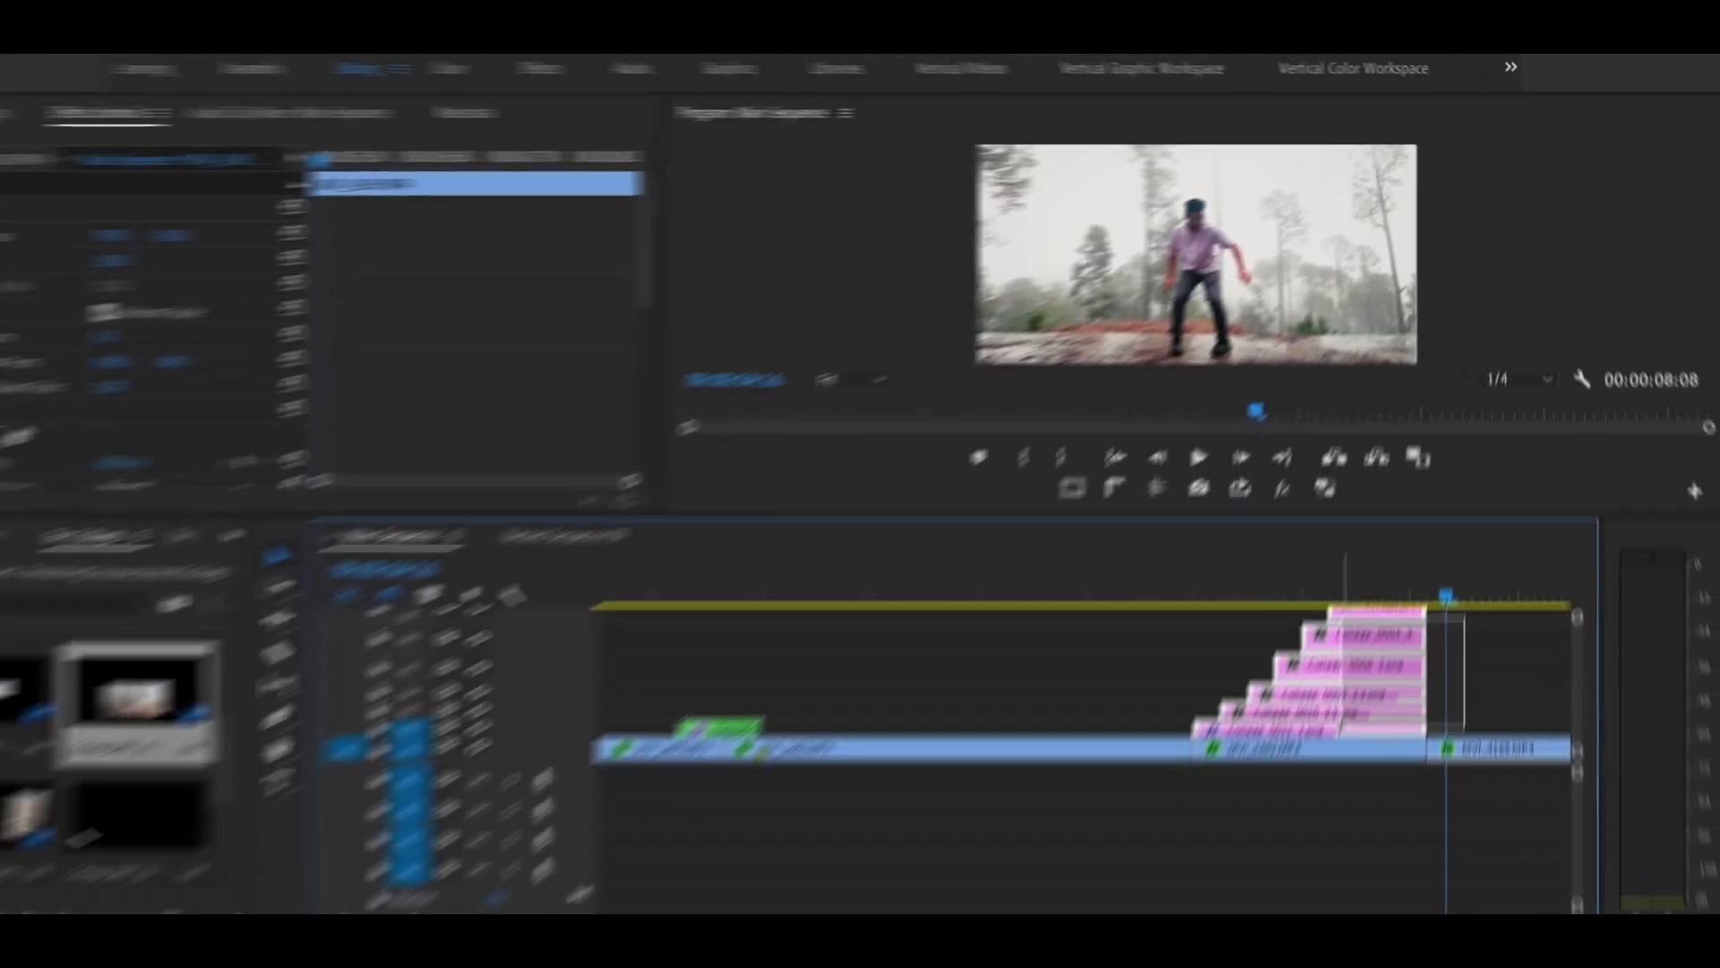
- Select all the stacked collage clips and nest them as Nested Sequence 02
left_click_drag(1465, 617, 1342, 730)
right_click(1342, 730)
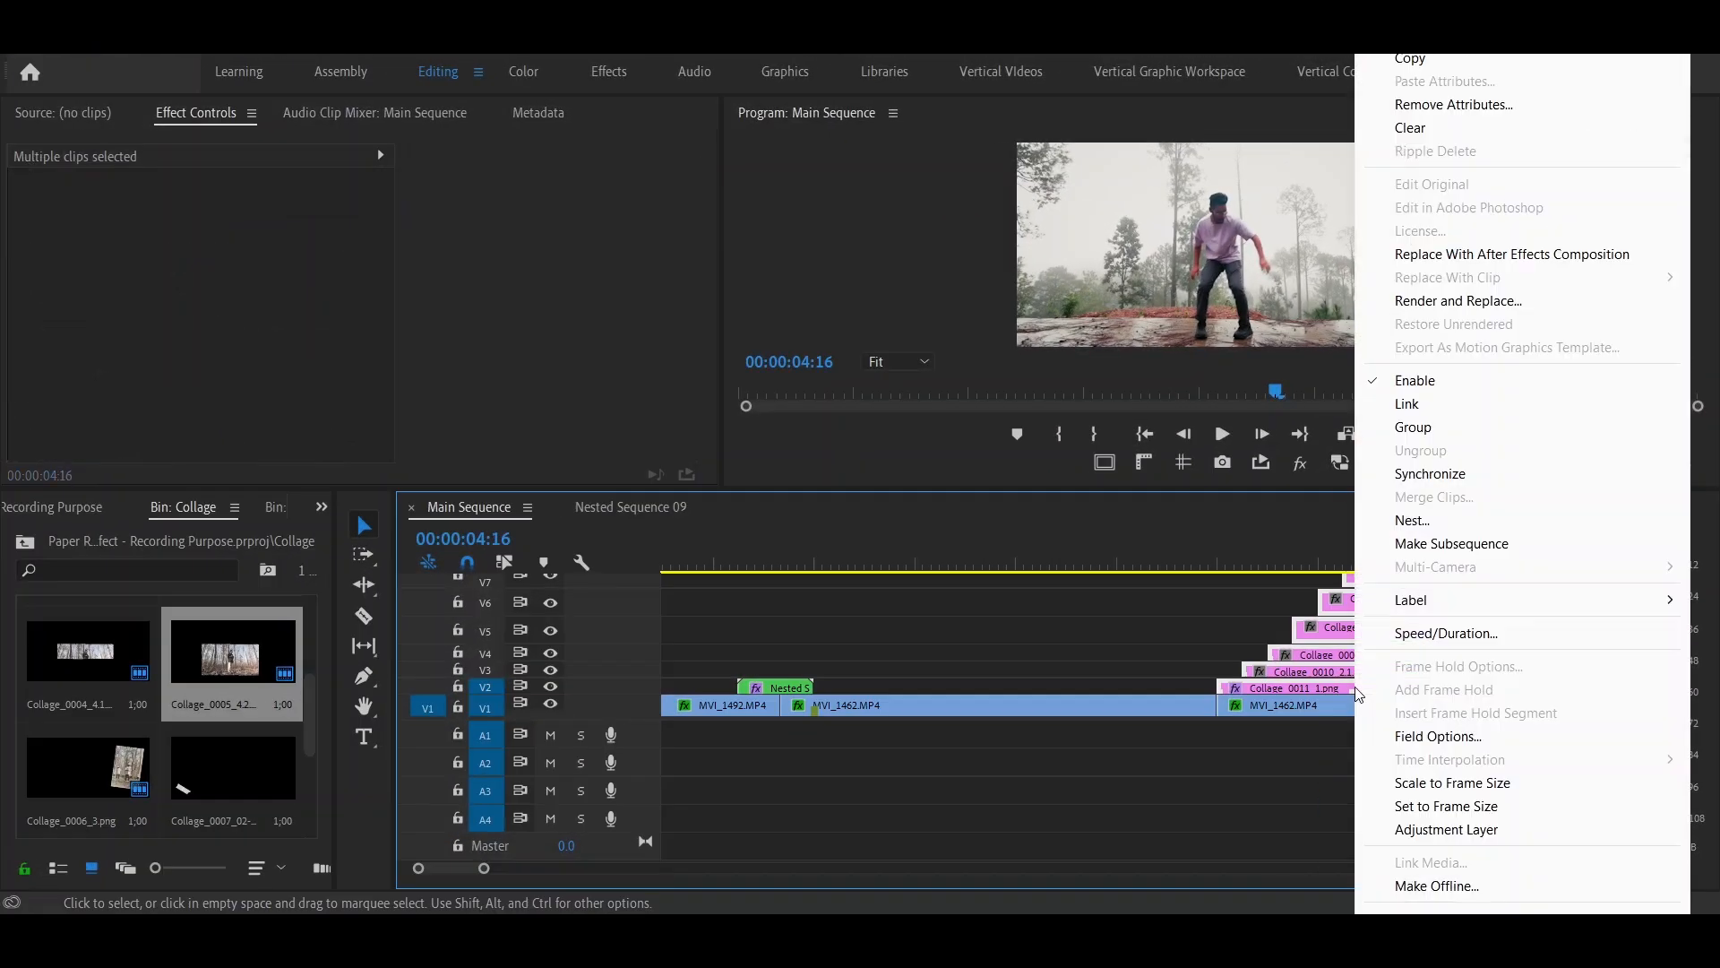
left_click(1396, 520)
left_click(778, 485)
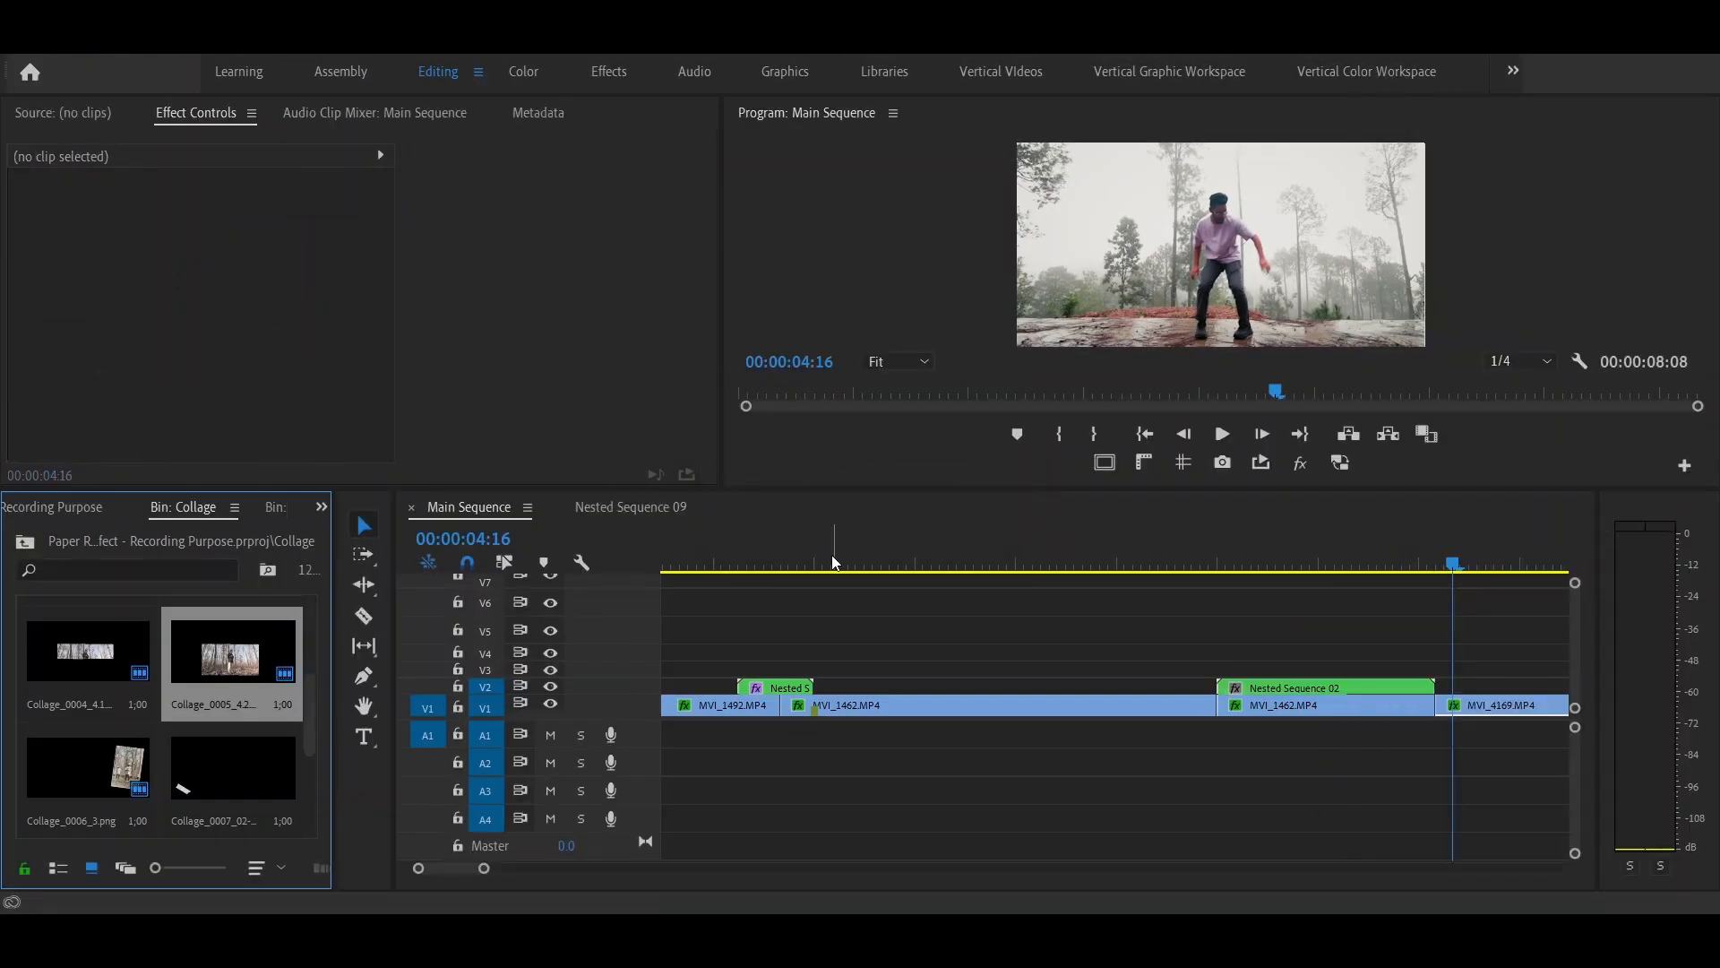
- Copy the Transform effect with its scale keyframes from the first nested clip to the start of Nested Sequence 02, and play it back
left_click(798, 563)
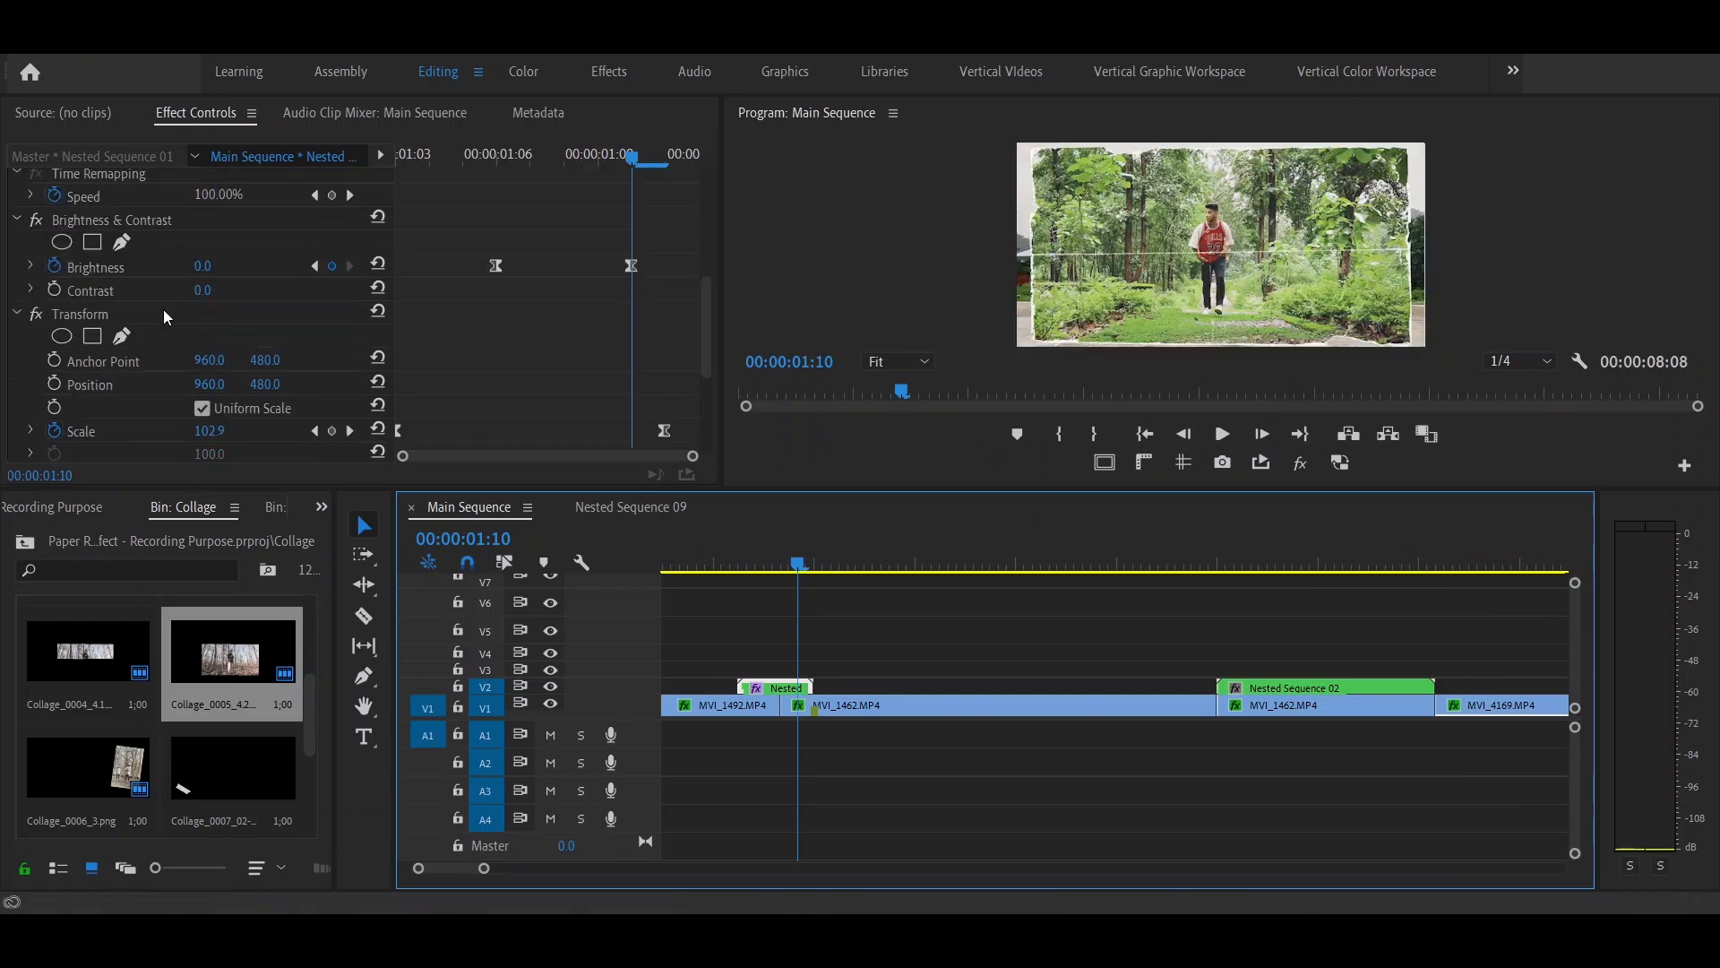
left_click(164, 314)
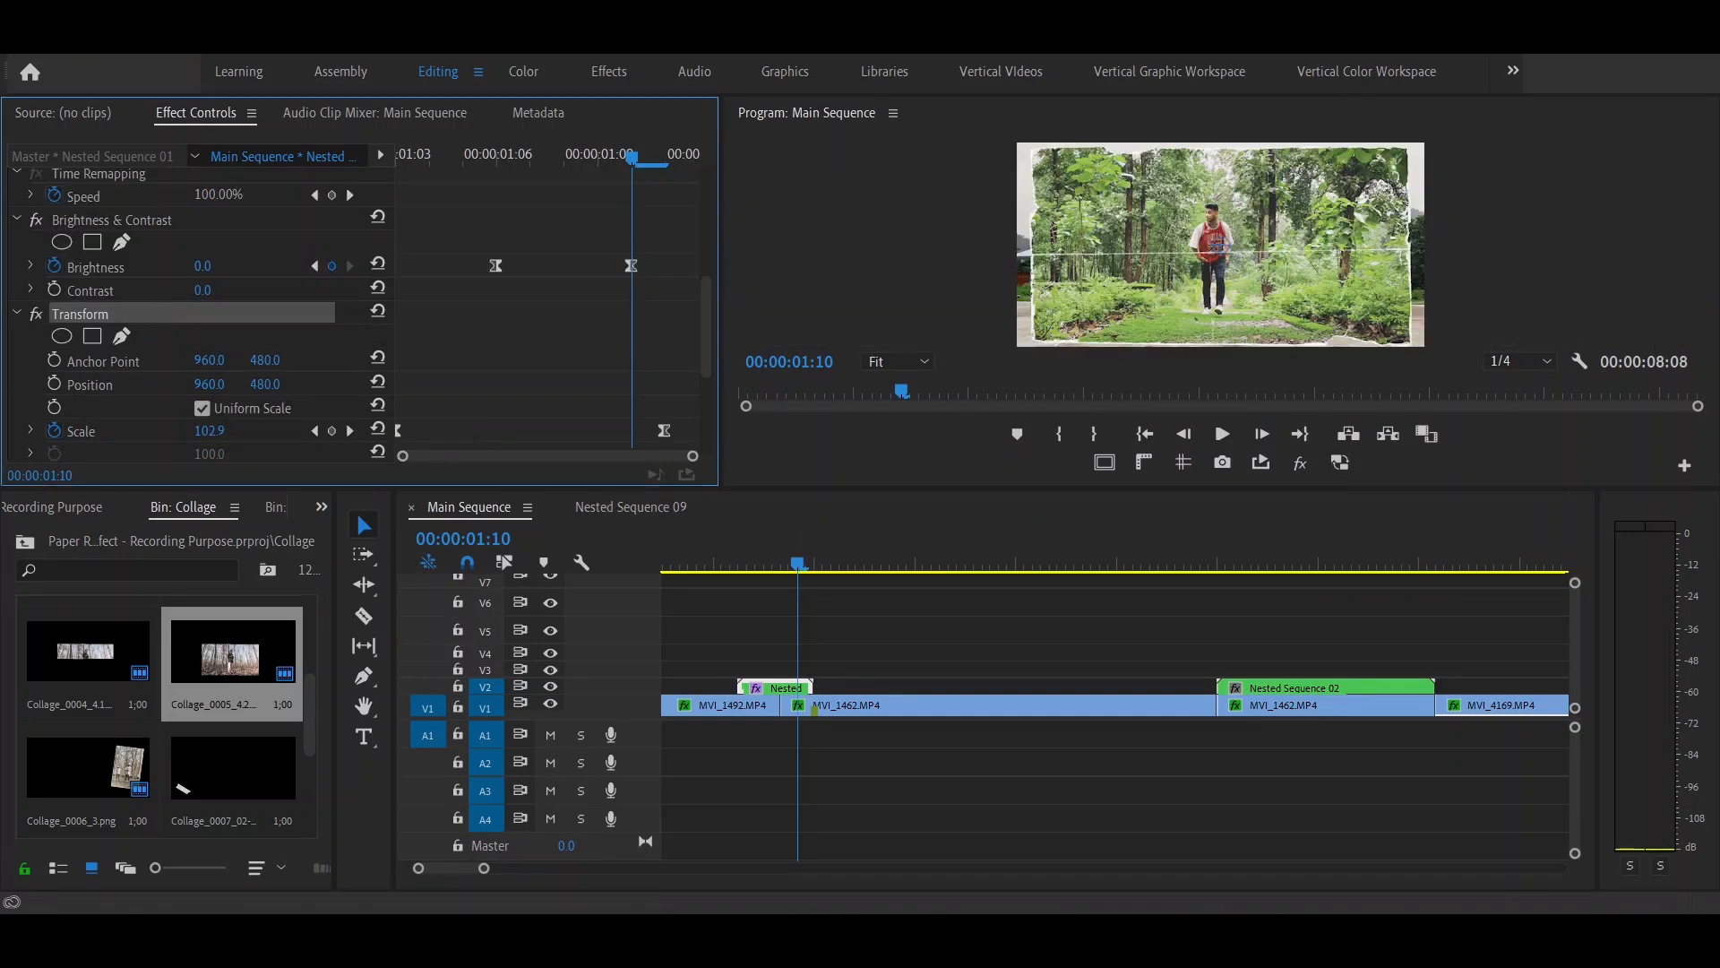
left_click(1219, 564)
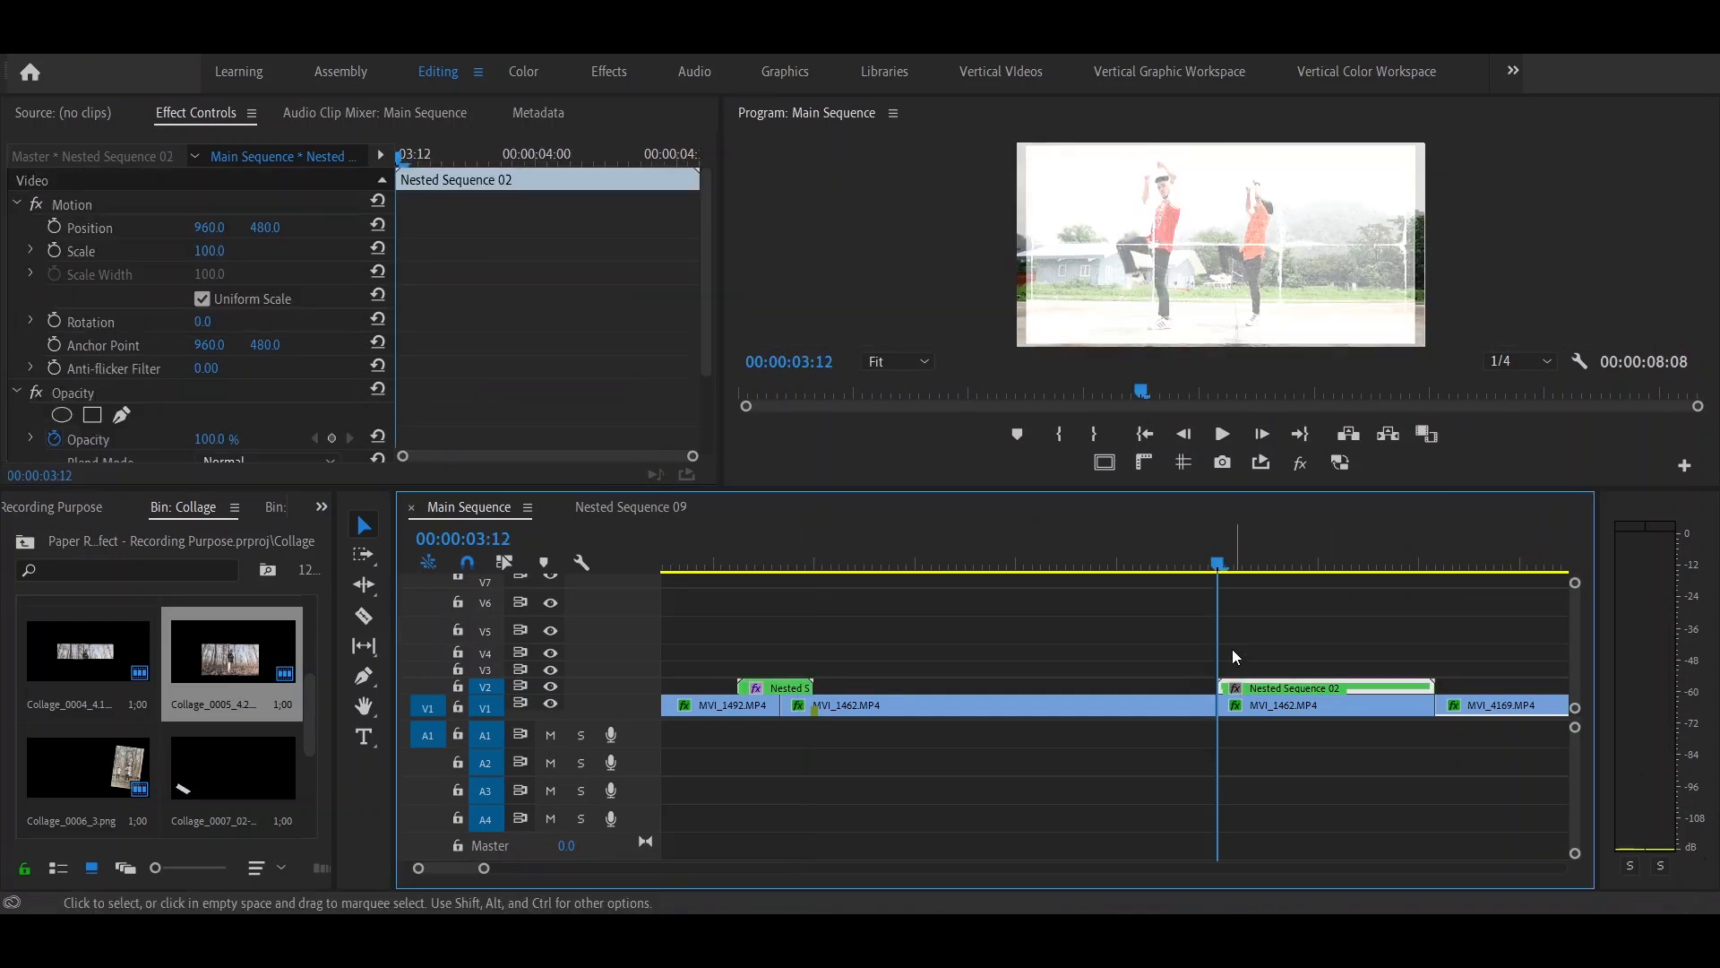
scroll(614, 371, "down", 5)
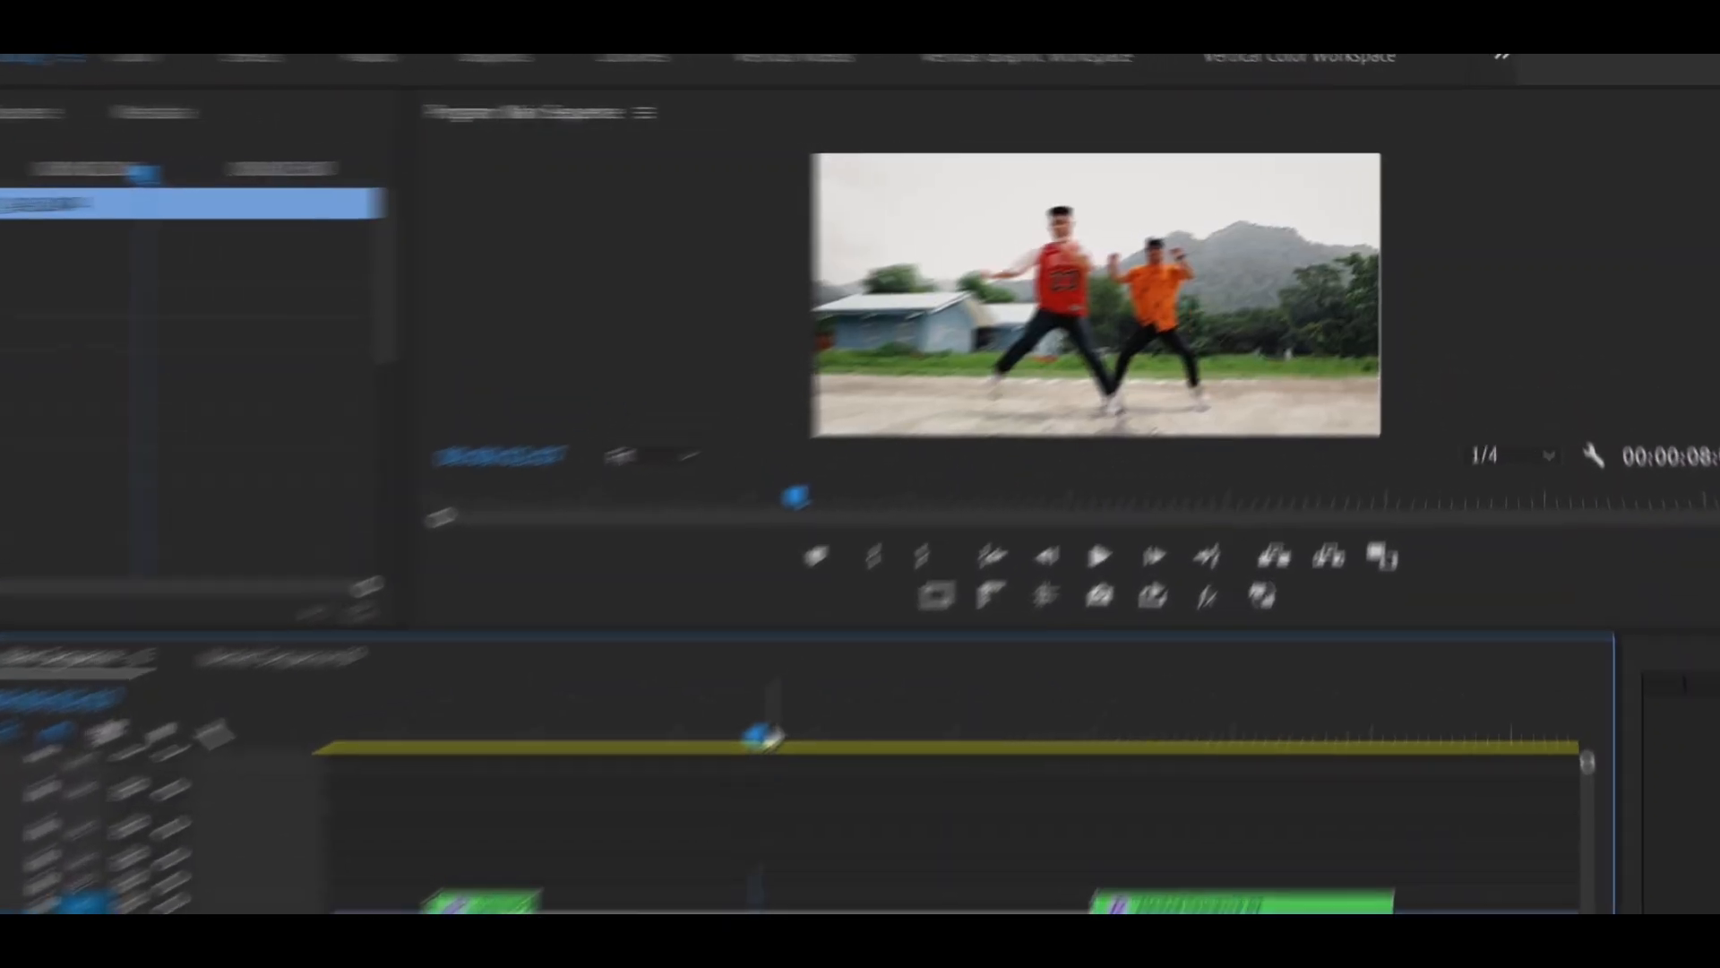
key("space")
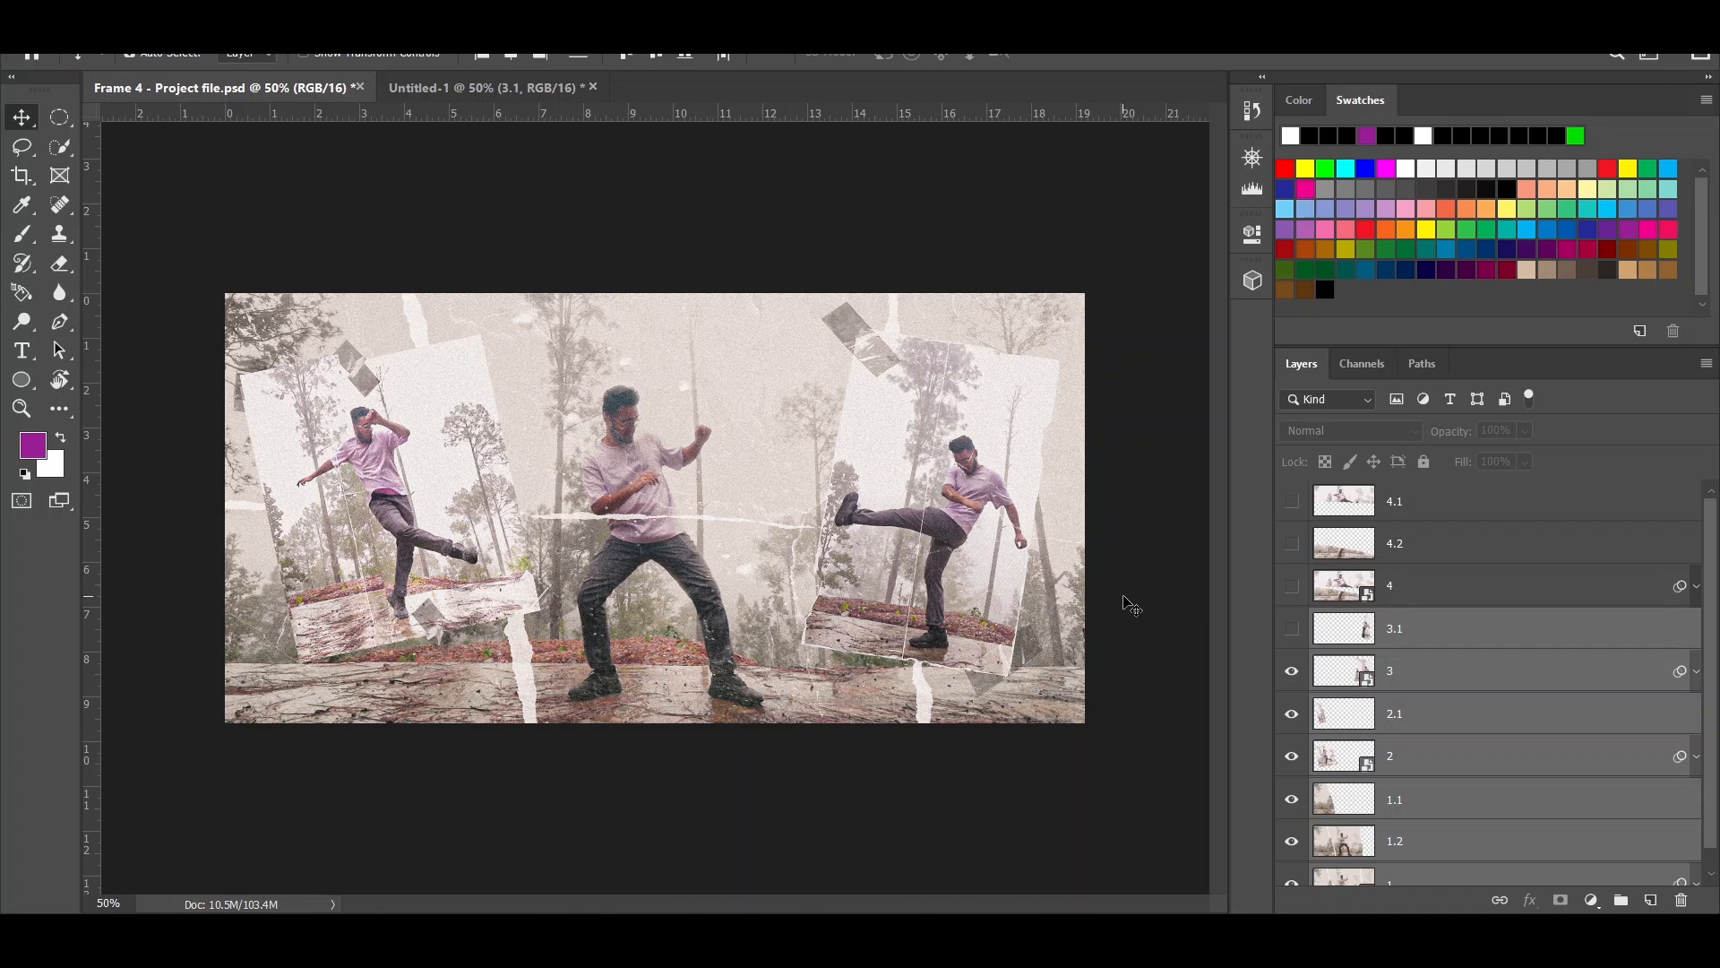
- Switch to Photoshop and show layer 4.2 in Frame 4 - Project file.psd
left_click(1291, 543)
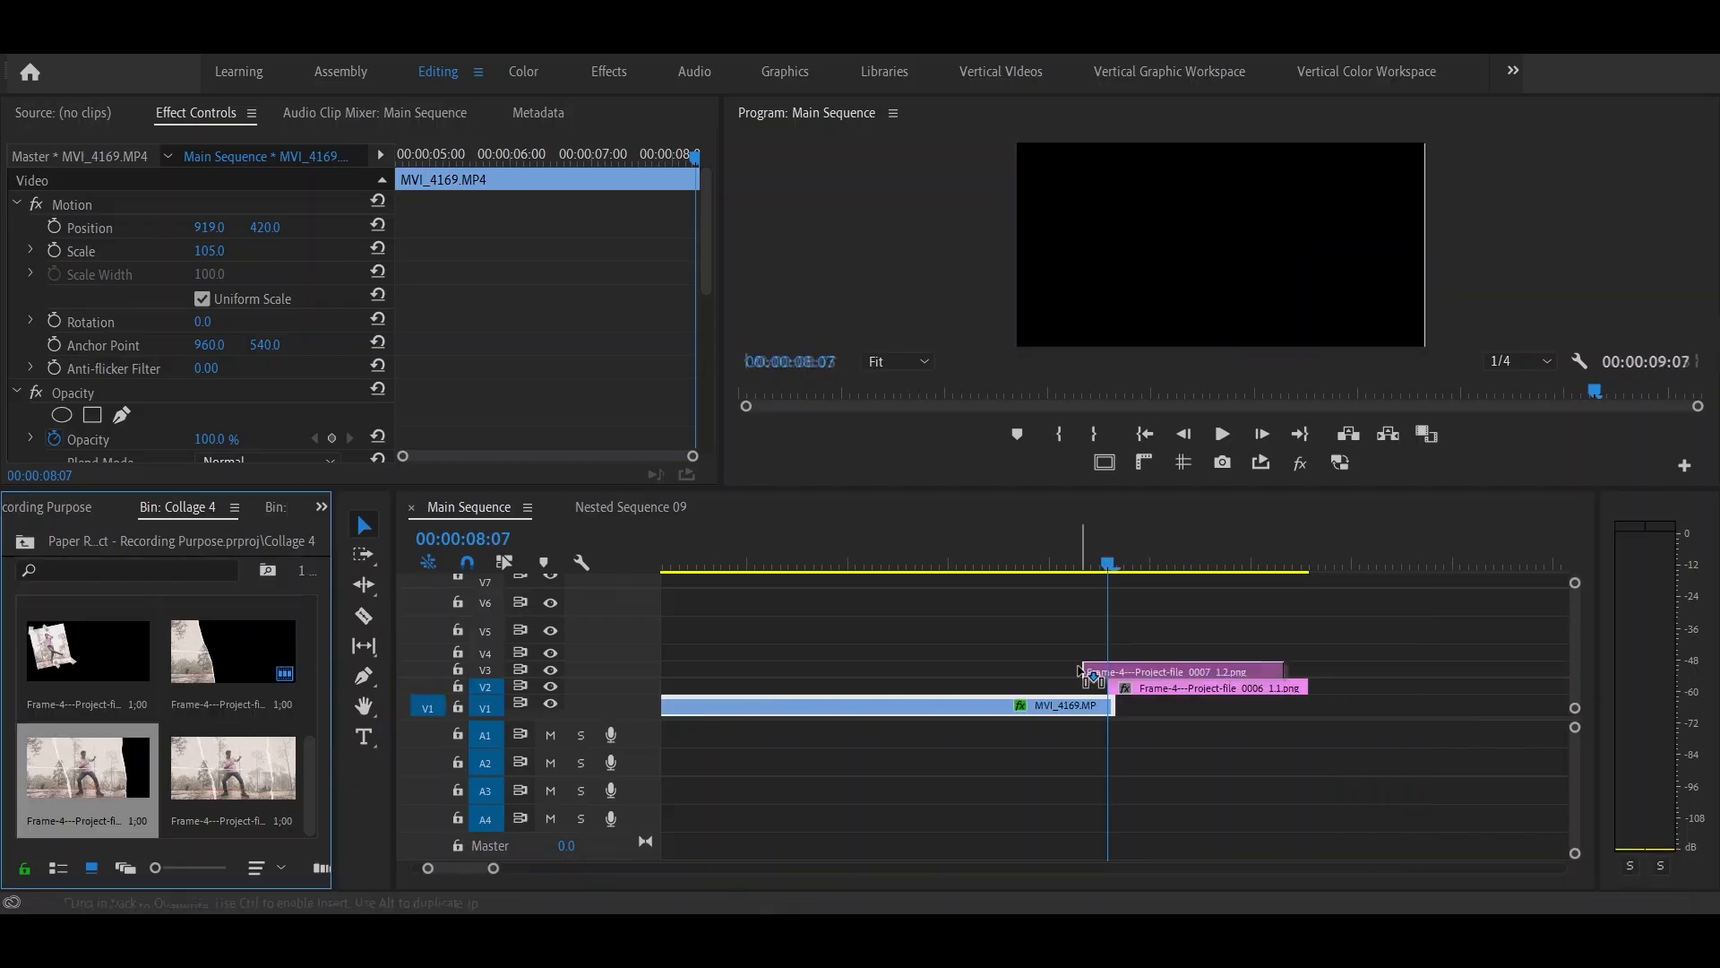
- Stack the first torn Frame-4 images on the tracks above Frame-4---Project-file_0006_1.1.png, offsetting their starts by three frames
key("Right")
key("Right")
key("Right")
left_click_drag(88, 767, 1289, 601)
left_click_drag(233, 651, 1272, 631)
- Add Frame-4---Project-file_0005_2.png on the next higher track, moving the insertion point on by three frames
key("Left")
key("Left")
key("Left")
left_click_drag(1575, 624, 1575, 621)
key("Right")
key("Right")
key("Right")
key("Right")
key("Right")
key("Right")
left_click_drag(98, 659, 1321, 586)
- Add Frame-4---Project-file_0002_3.1.png and Frame-4---Project-file_0003_3.png on the next higher tracks with starts three frames apart, deleting the unwanted placement
key("Right")
key("Right")
key("Right")
left_click_drag(233, 651, 1328, 609)
key("Delete")
scroll(166, 717, "up", 5)
key("Right")
key("Right")
key("Right")
key("Left")
key("Left")
key("Left")
left_click_drag(233, 768, 1281, 631)
- Stack Frame-4---Project-file_0000_4.1.png and Frame-4---Project-file_0001_4.2.png on V9 and V10, each starting three frames after the clip below
key("Right")
key("Right")
key("Right")
key("Right")
key("Right")
key("Right")
left_click_drag(87, 663, 1333, 586)
key("Right")
key("Right")
key("Right")
left_click_drag(233, 651, 1355, 586)
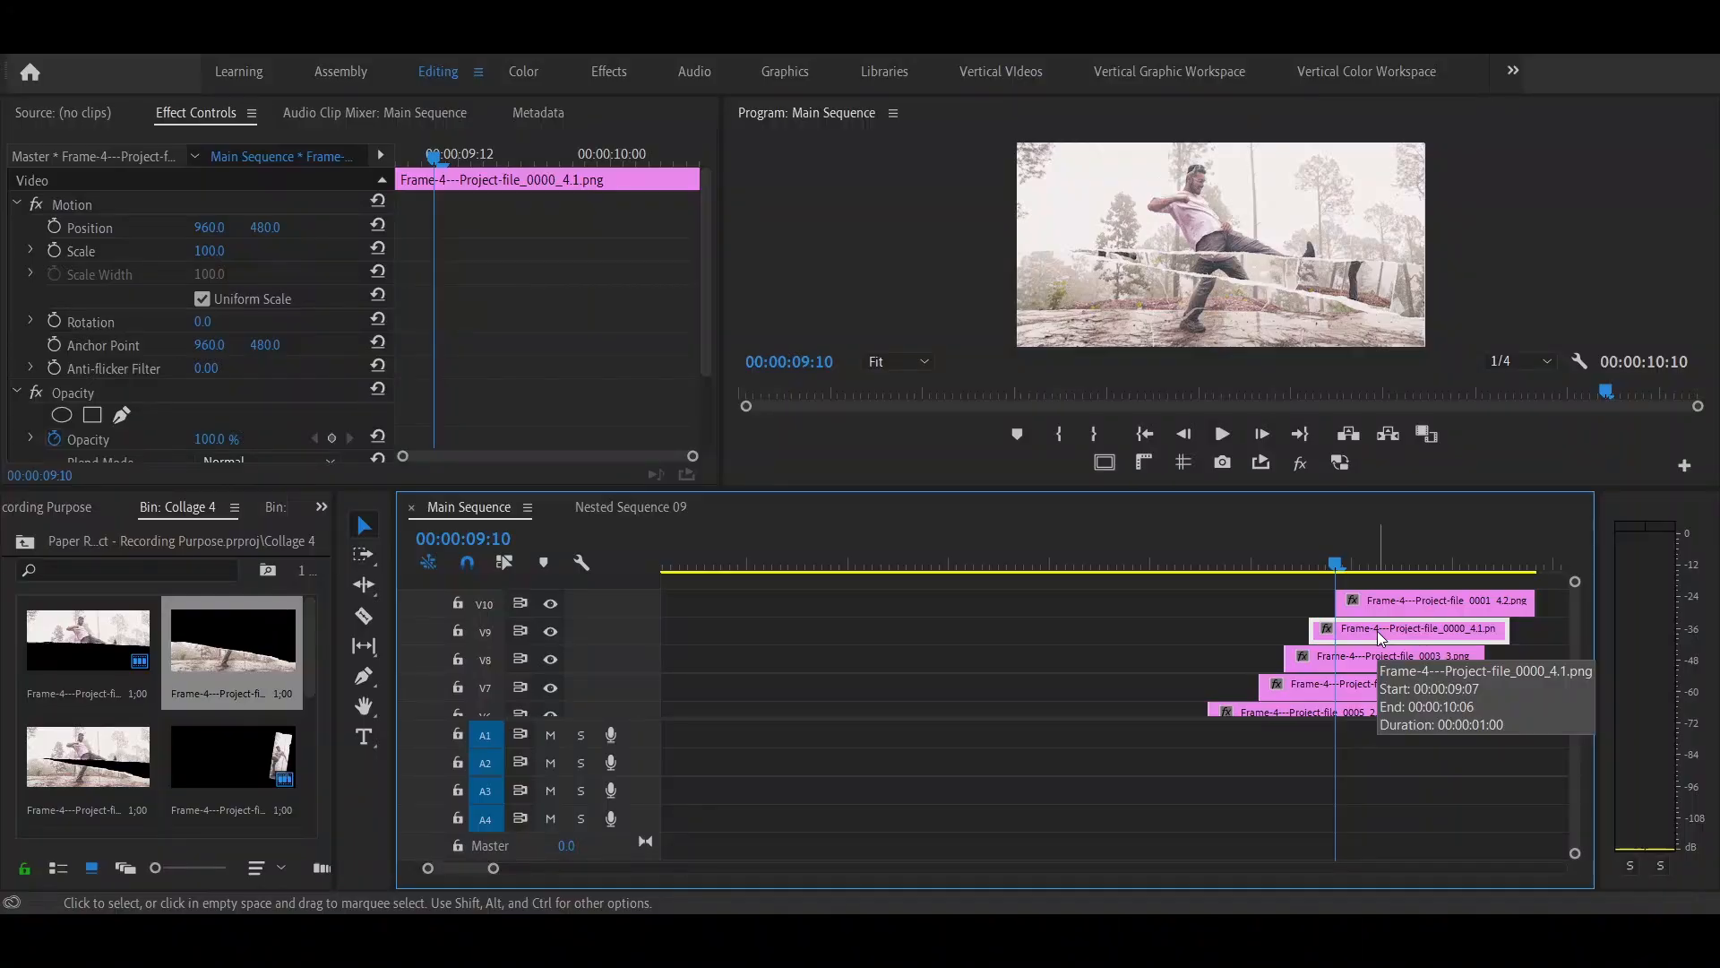
- Find the Transform effect, apply it to Frame-4---Project-file_0000_4.1.png and set its Shutter Angle to 360
left_click(322, 506)
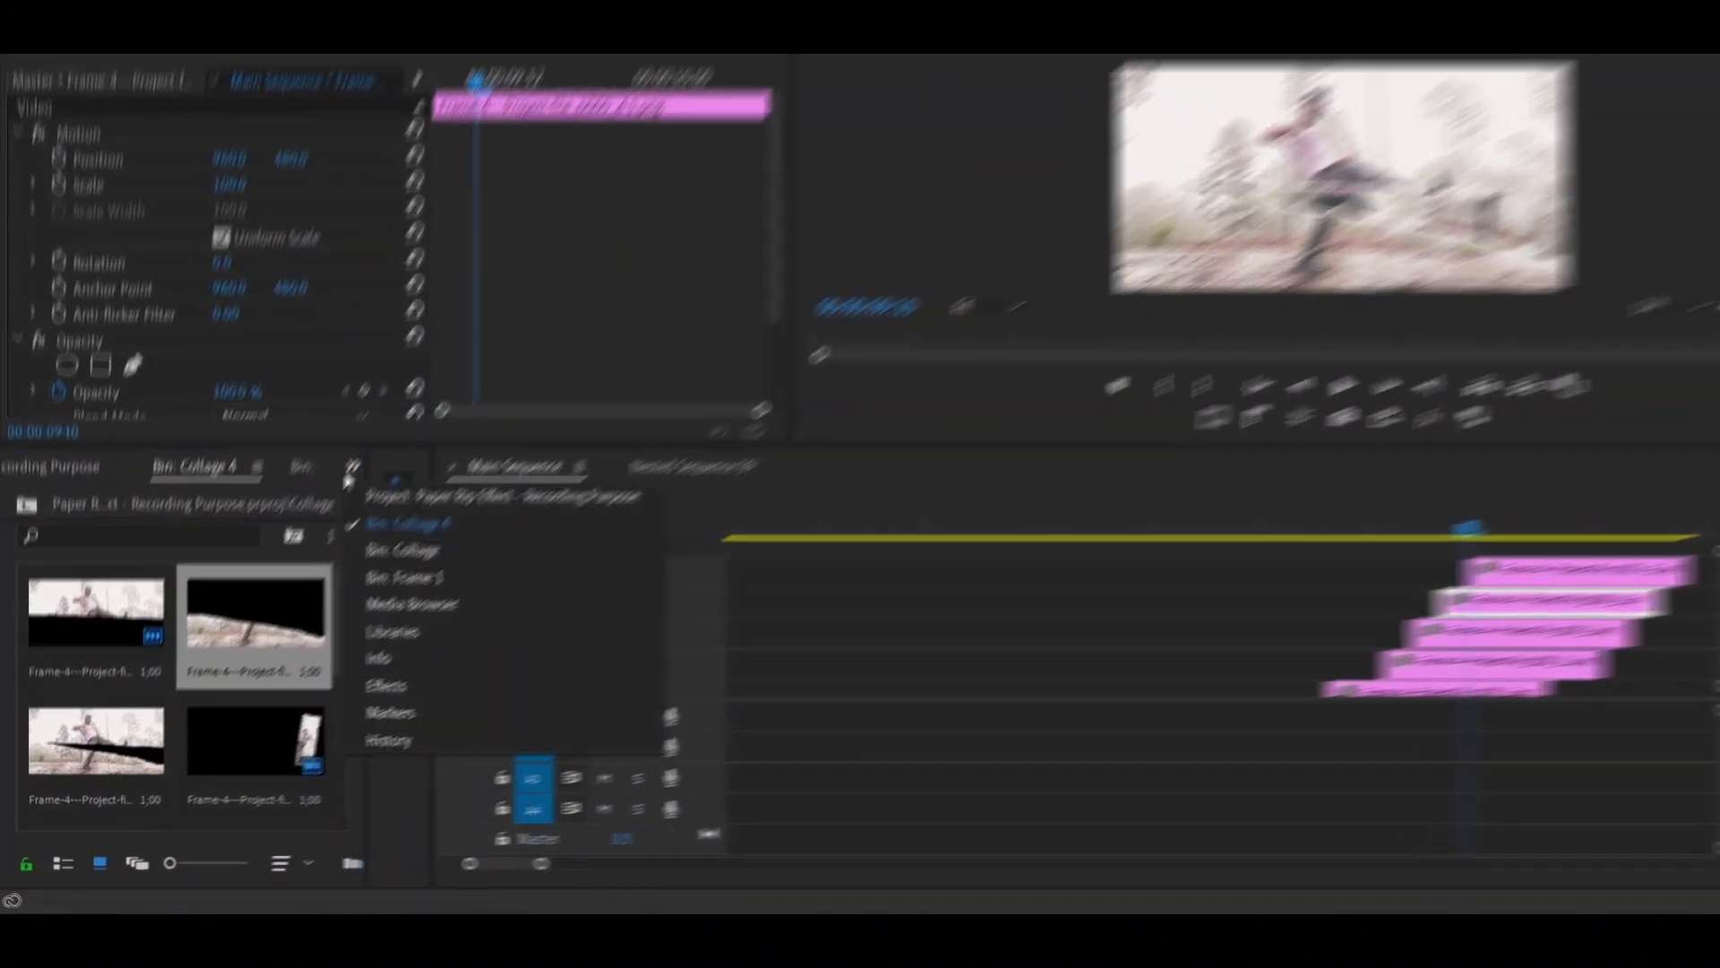
left_click(371, 706)
type("transfo")
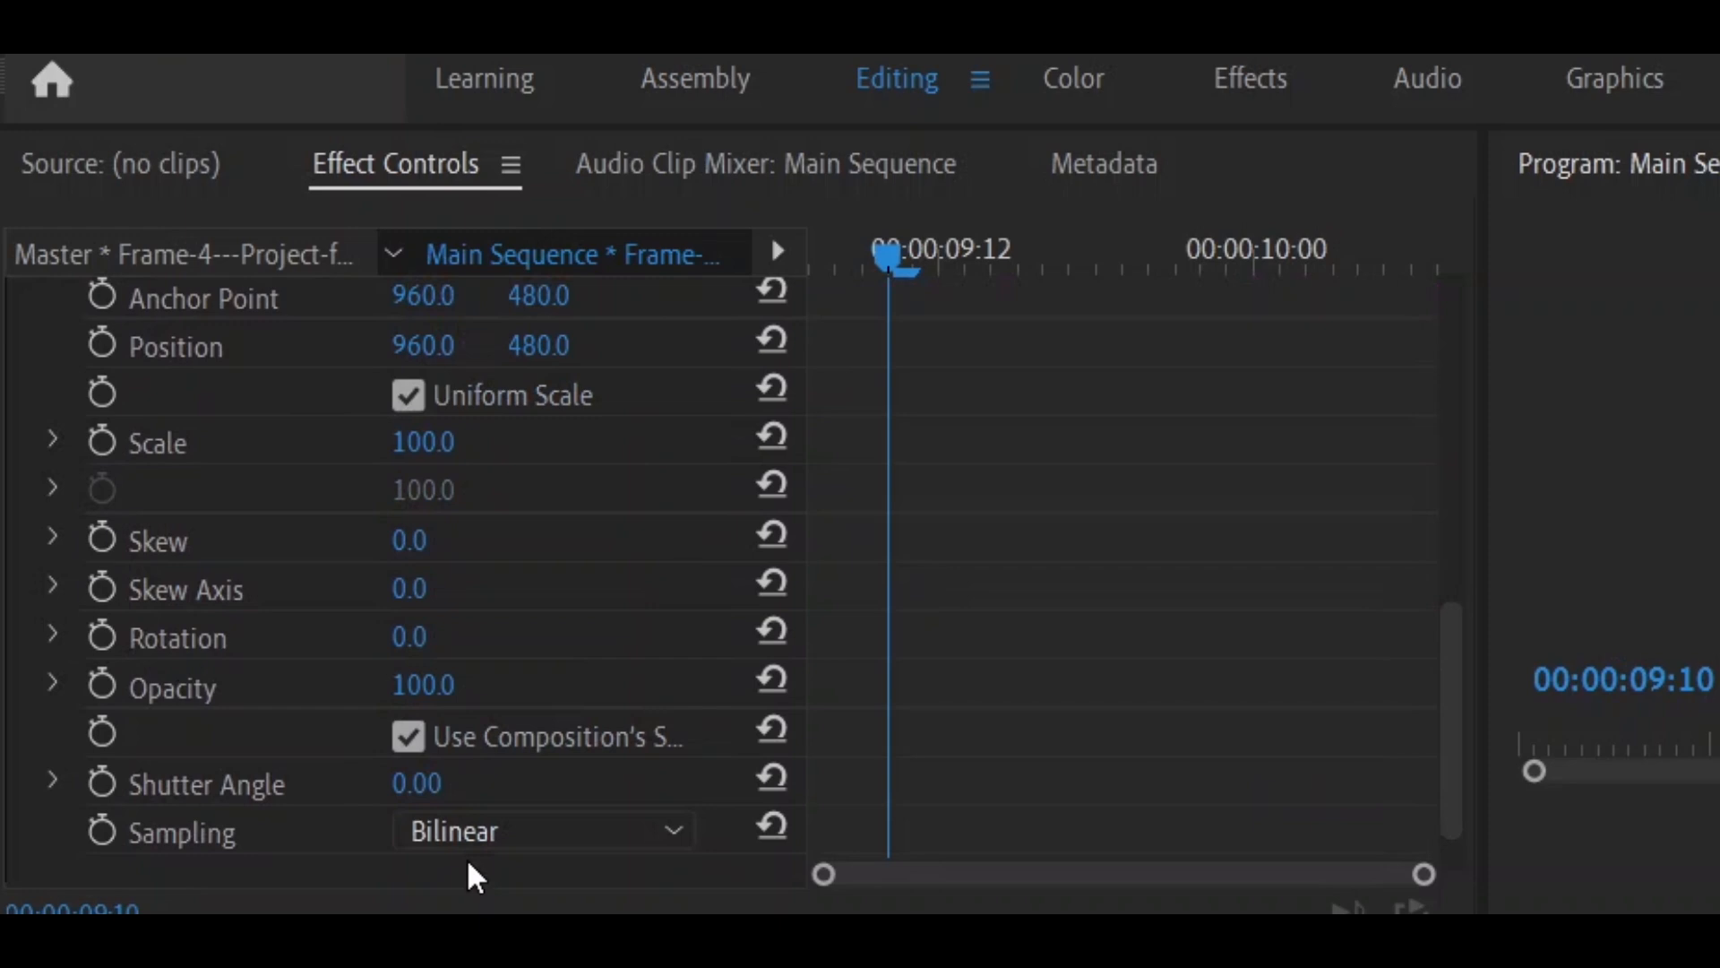
left_click(419, 782)
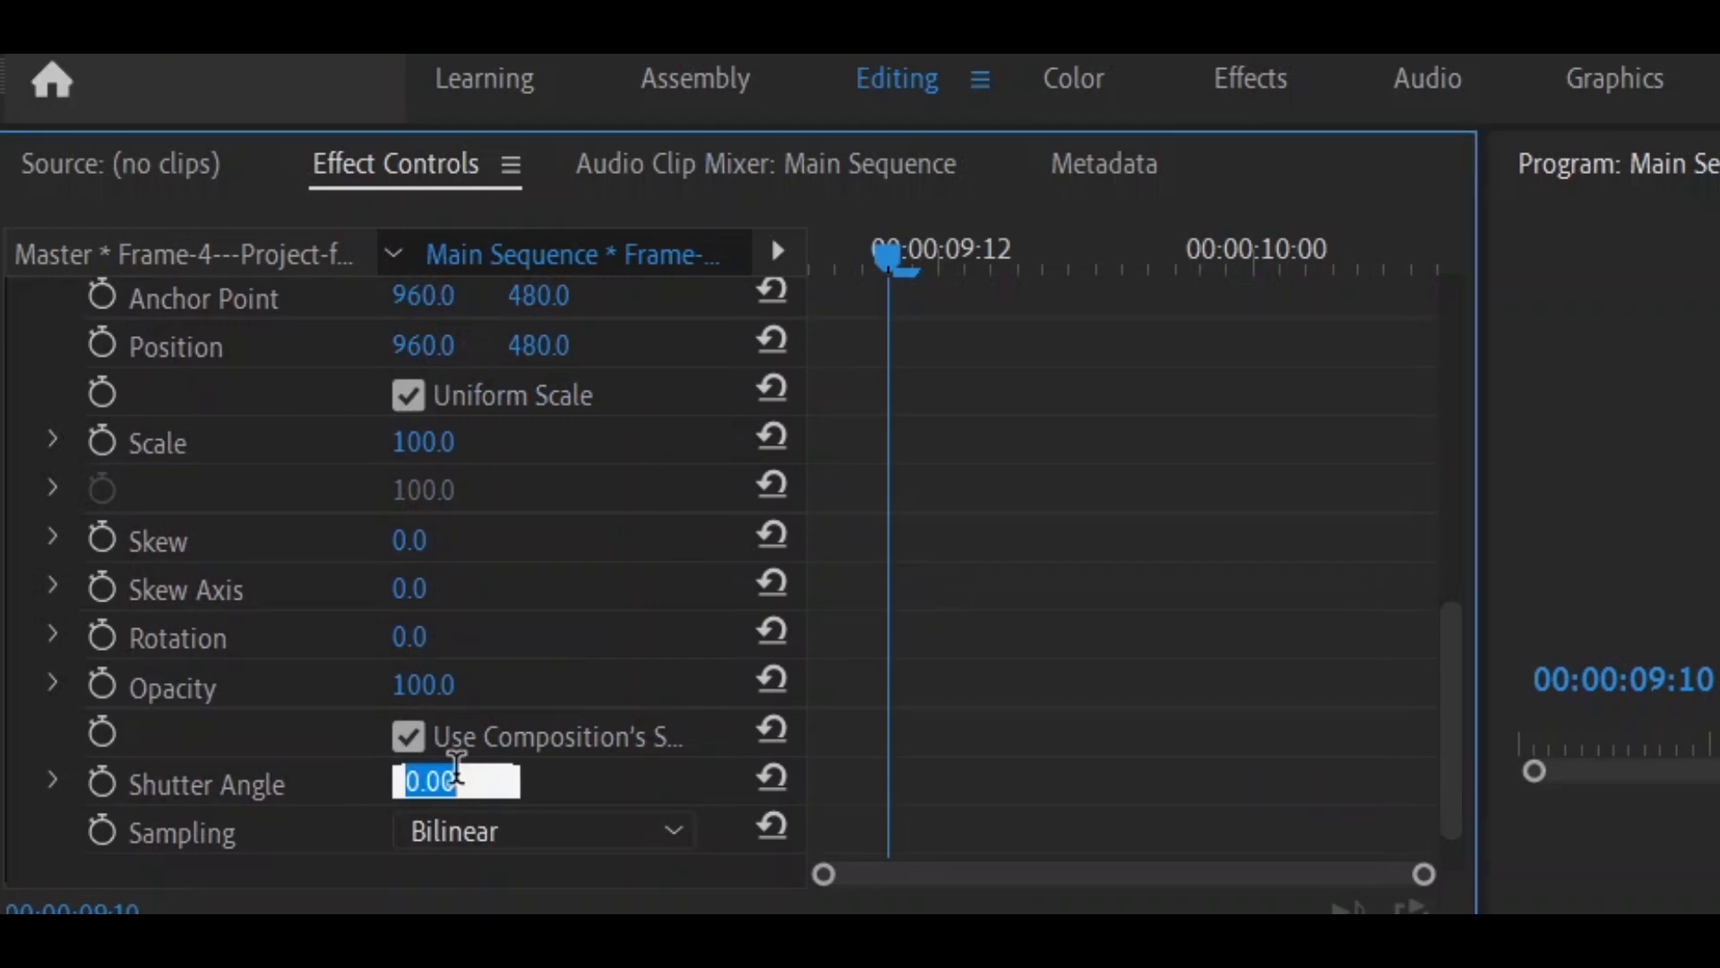
type("360")
key("Return")
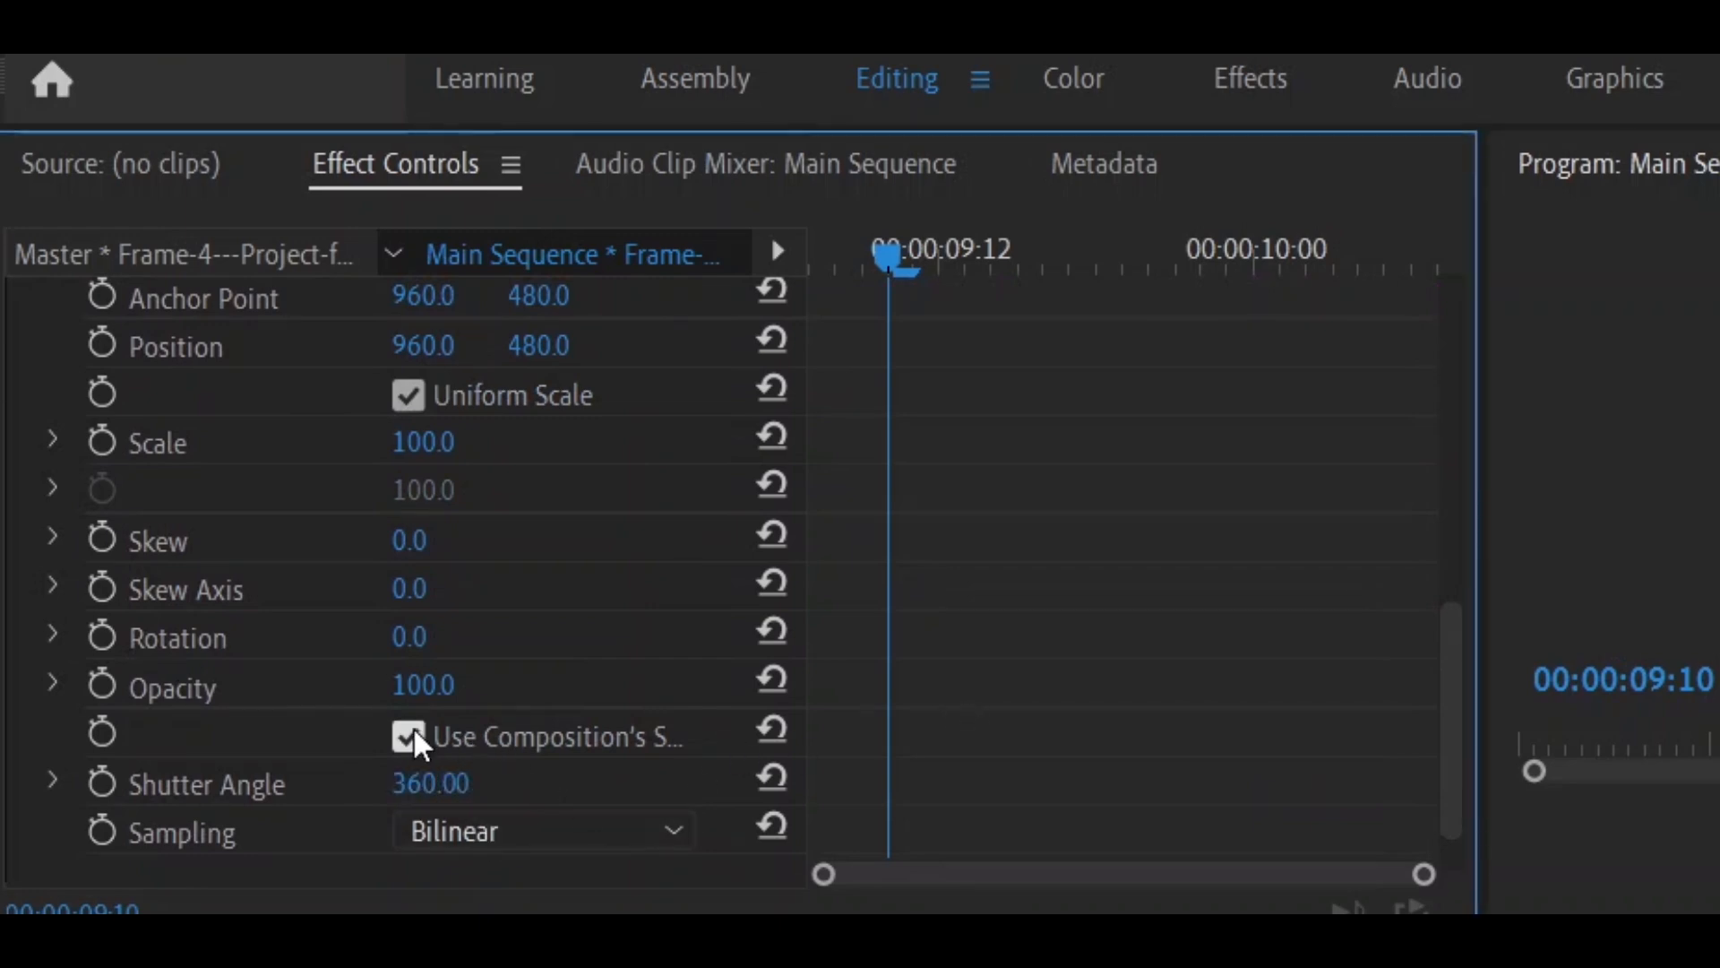
- Keyframe the 4.1 clip's Transform Position at 00:00:09:07 and 00:00:09:10, setting the first keyframe's horizontal value to -1300
scroll(415, 737, "up", 3)
left_click(1424, 958)
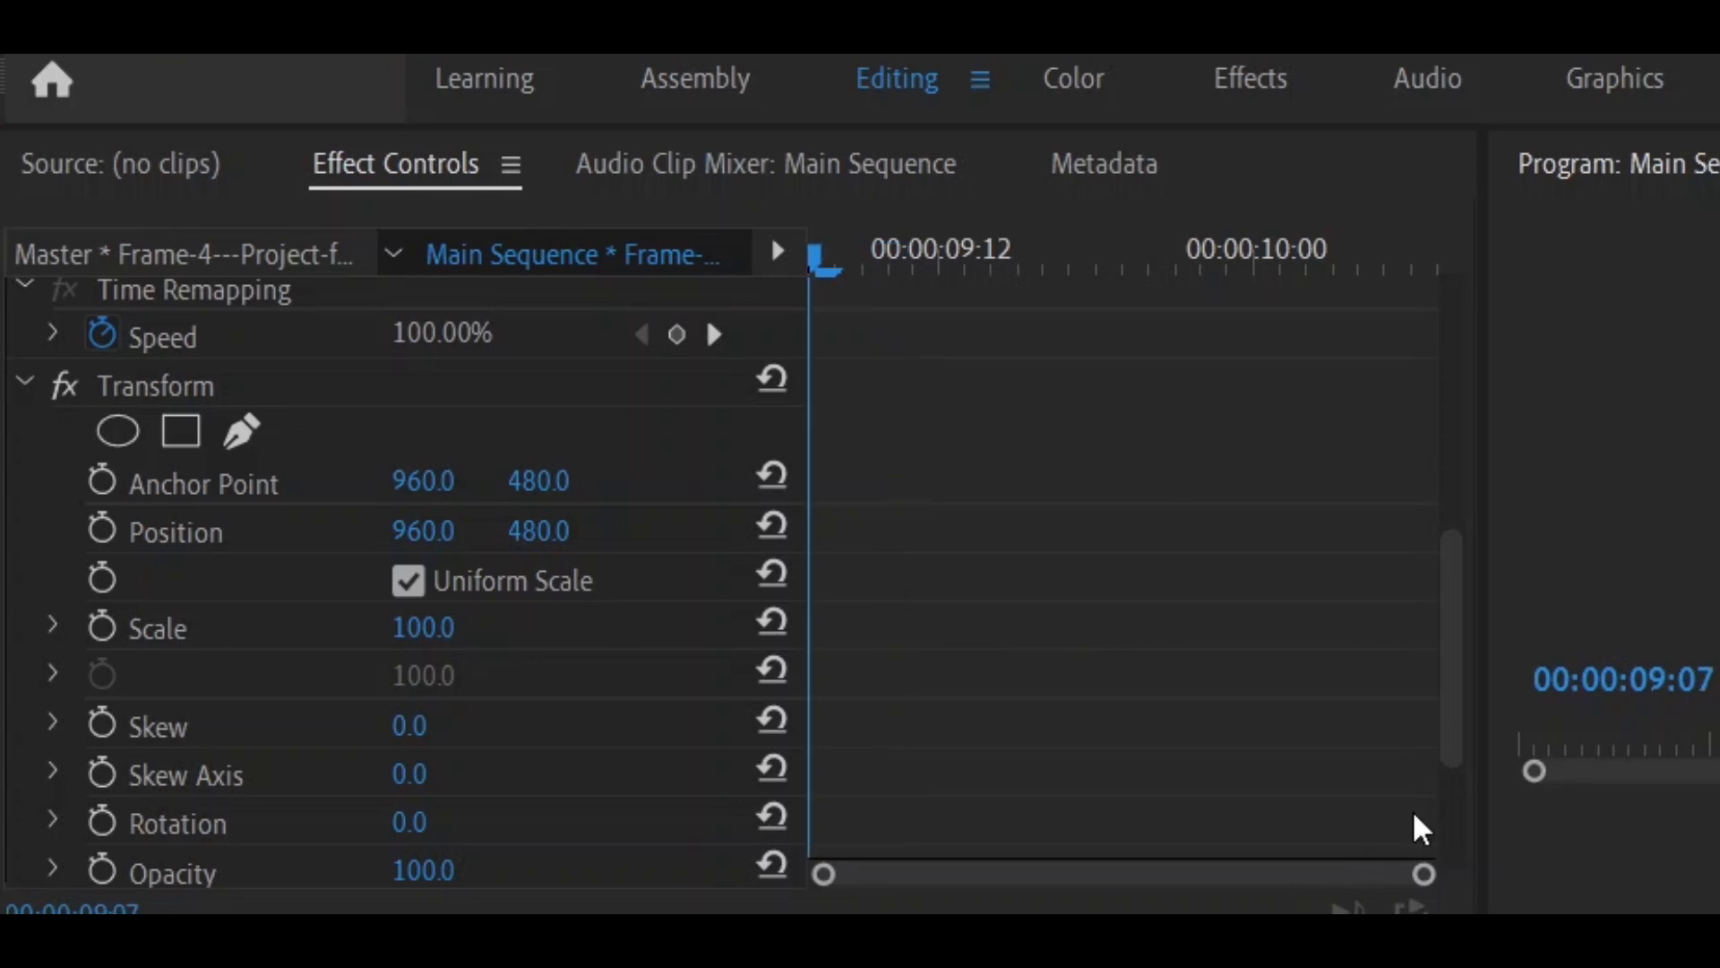
left_click(114, 537)
key("Right")
key("Right")
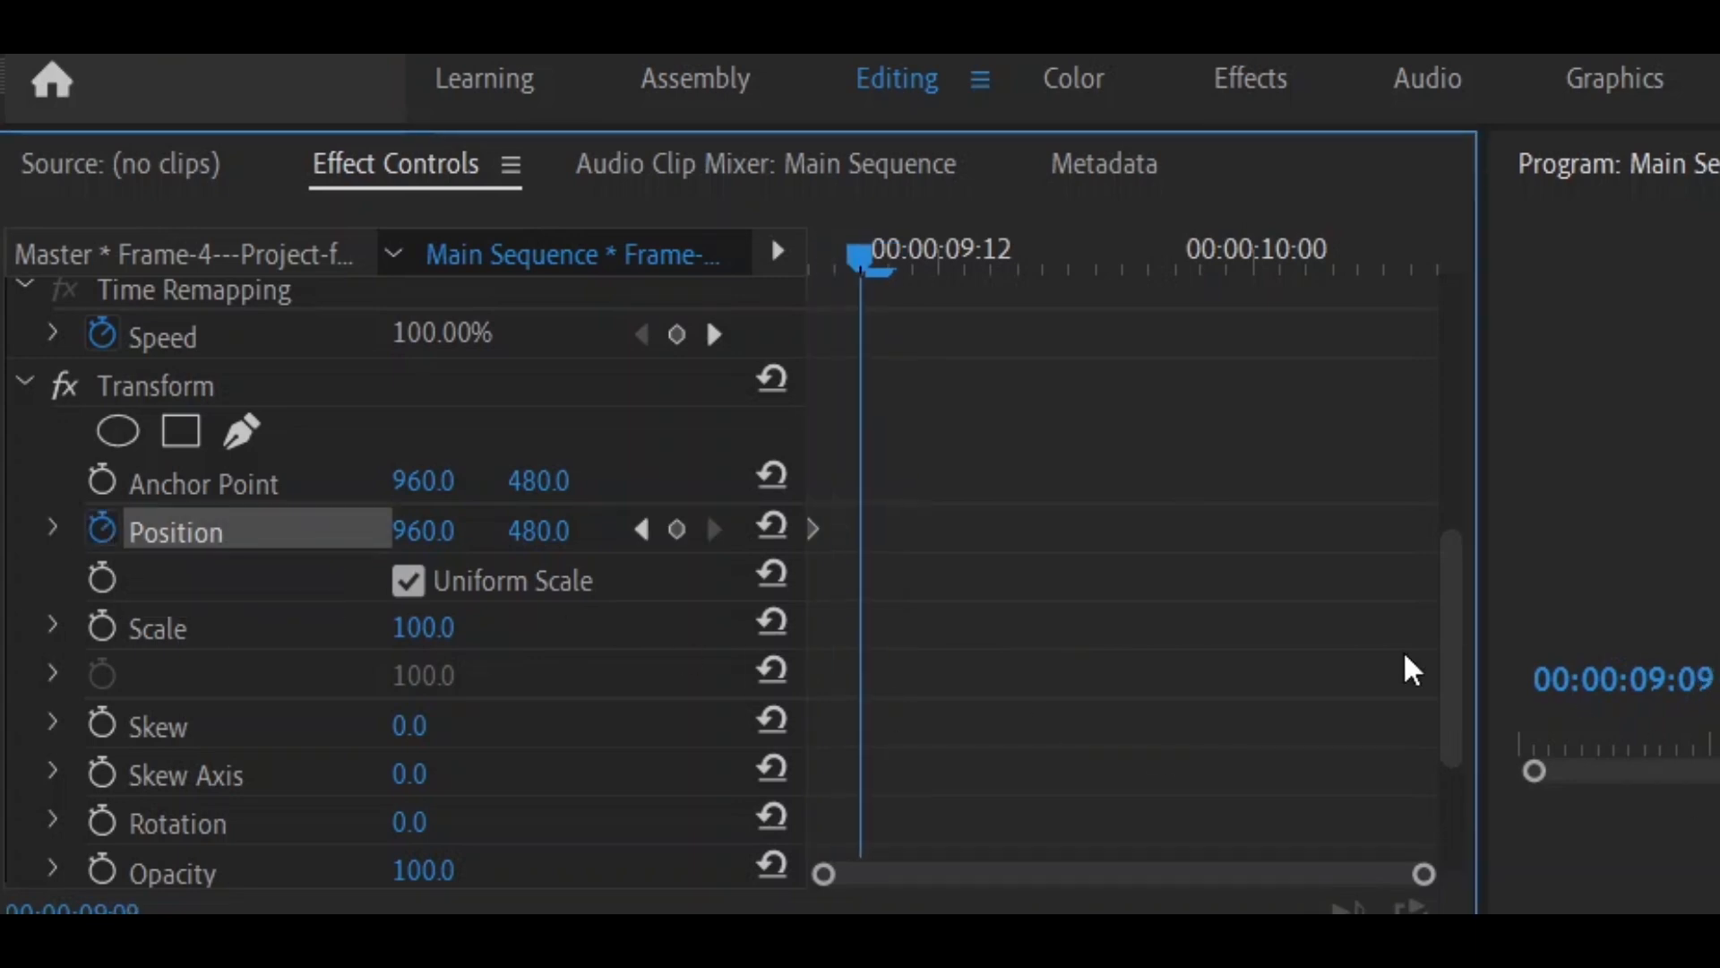
key("Right")
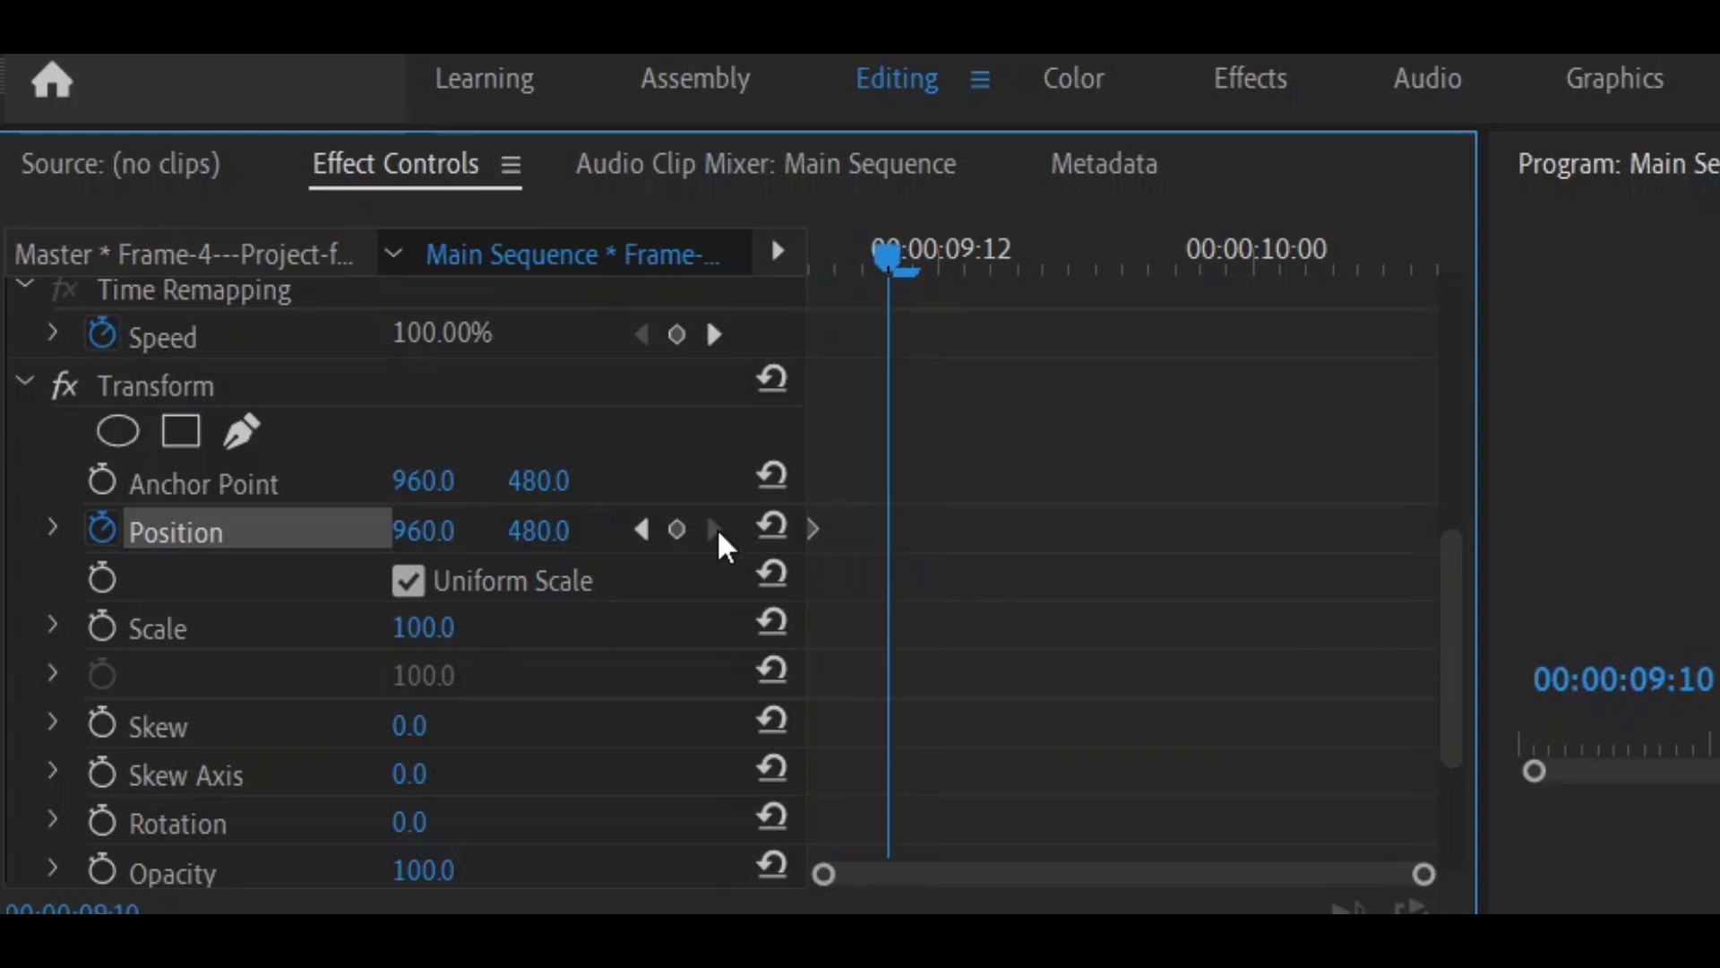
left_click(678, 530)
left_click(641, 530)
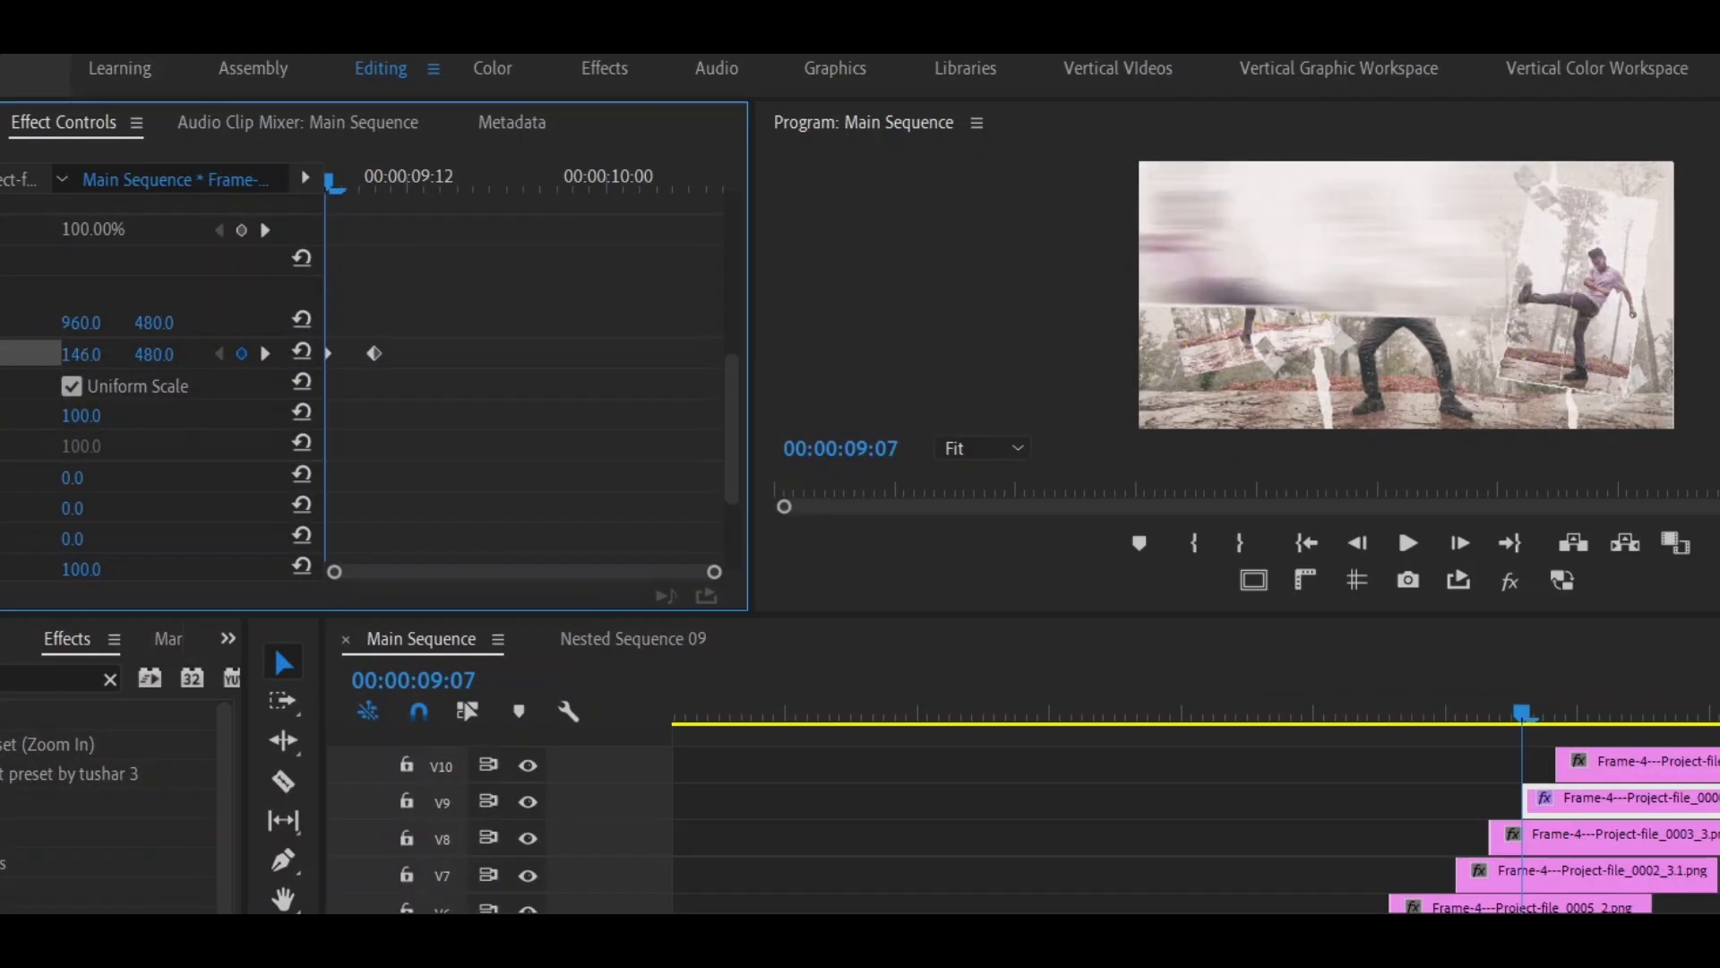
left_click_drag(80, 355, 7, 356)
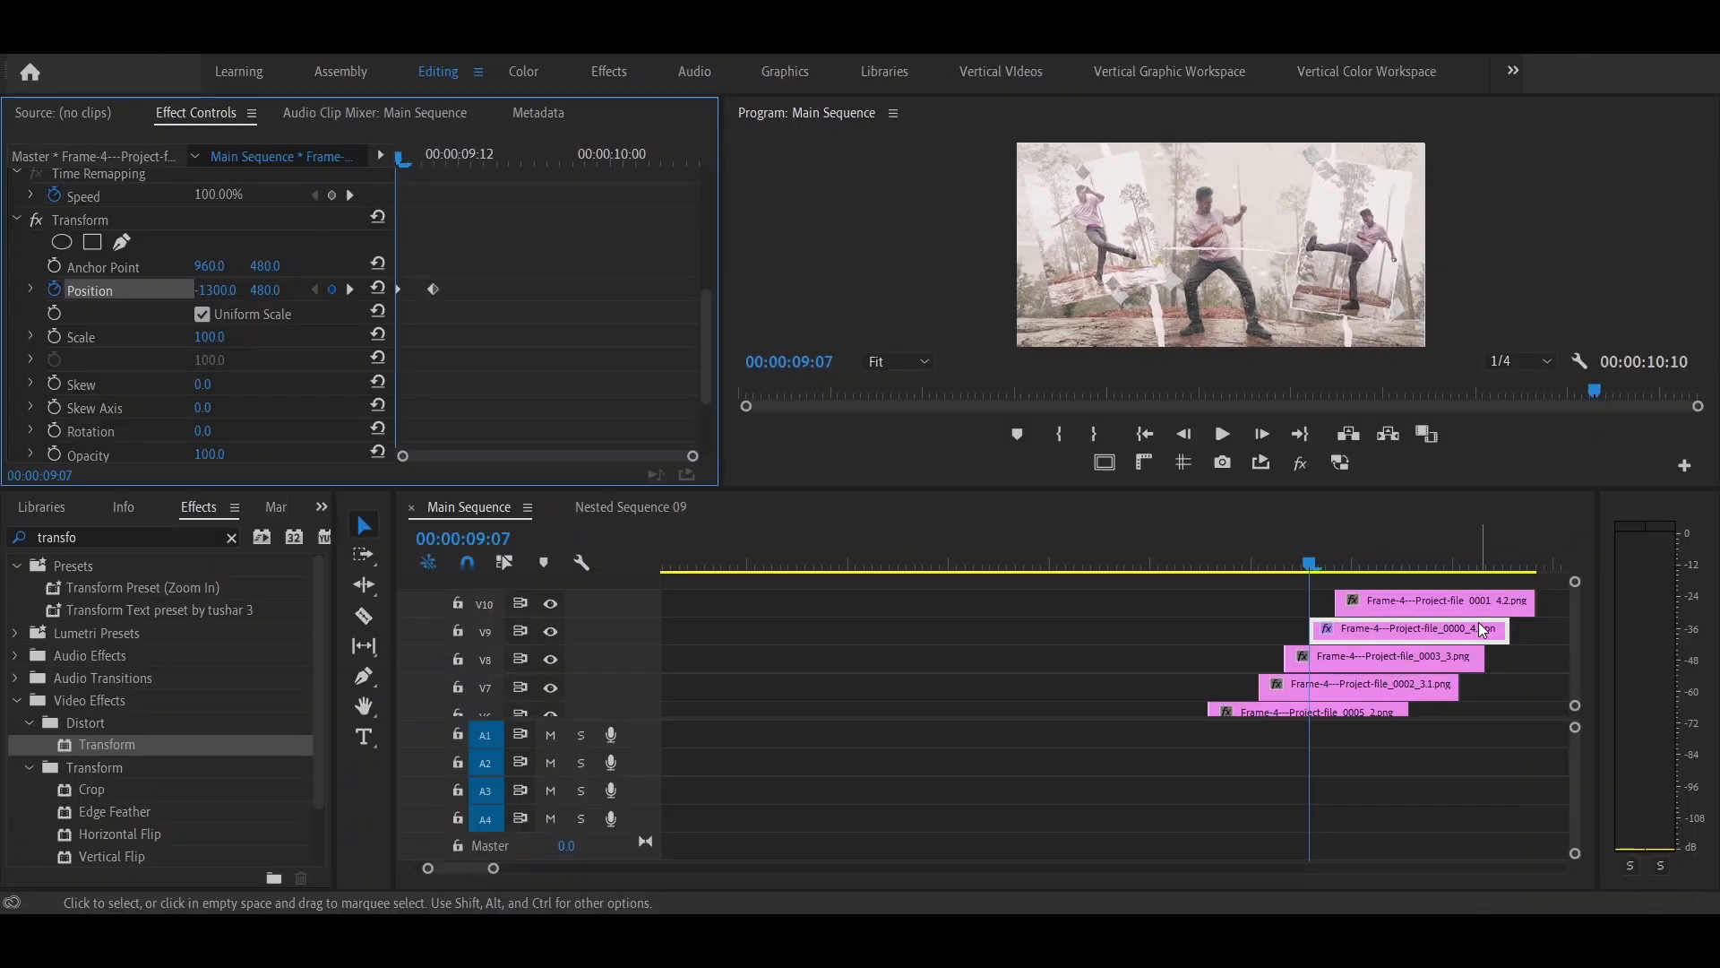
- Copy the Transform effect to Frame-4---Project-file_0001_4.2.png at 00:00:09:10, then reset and increase its starting horizontal Position
left_click(1431, 637)
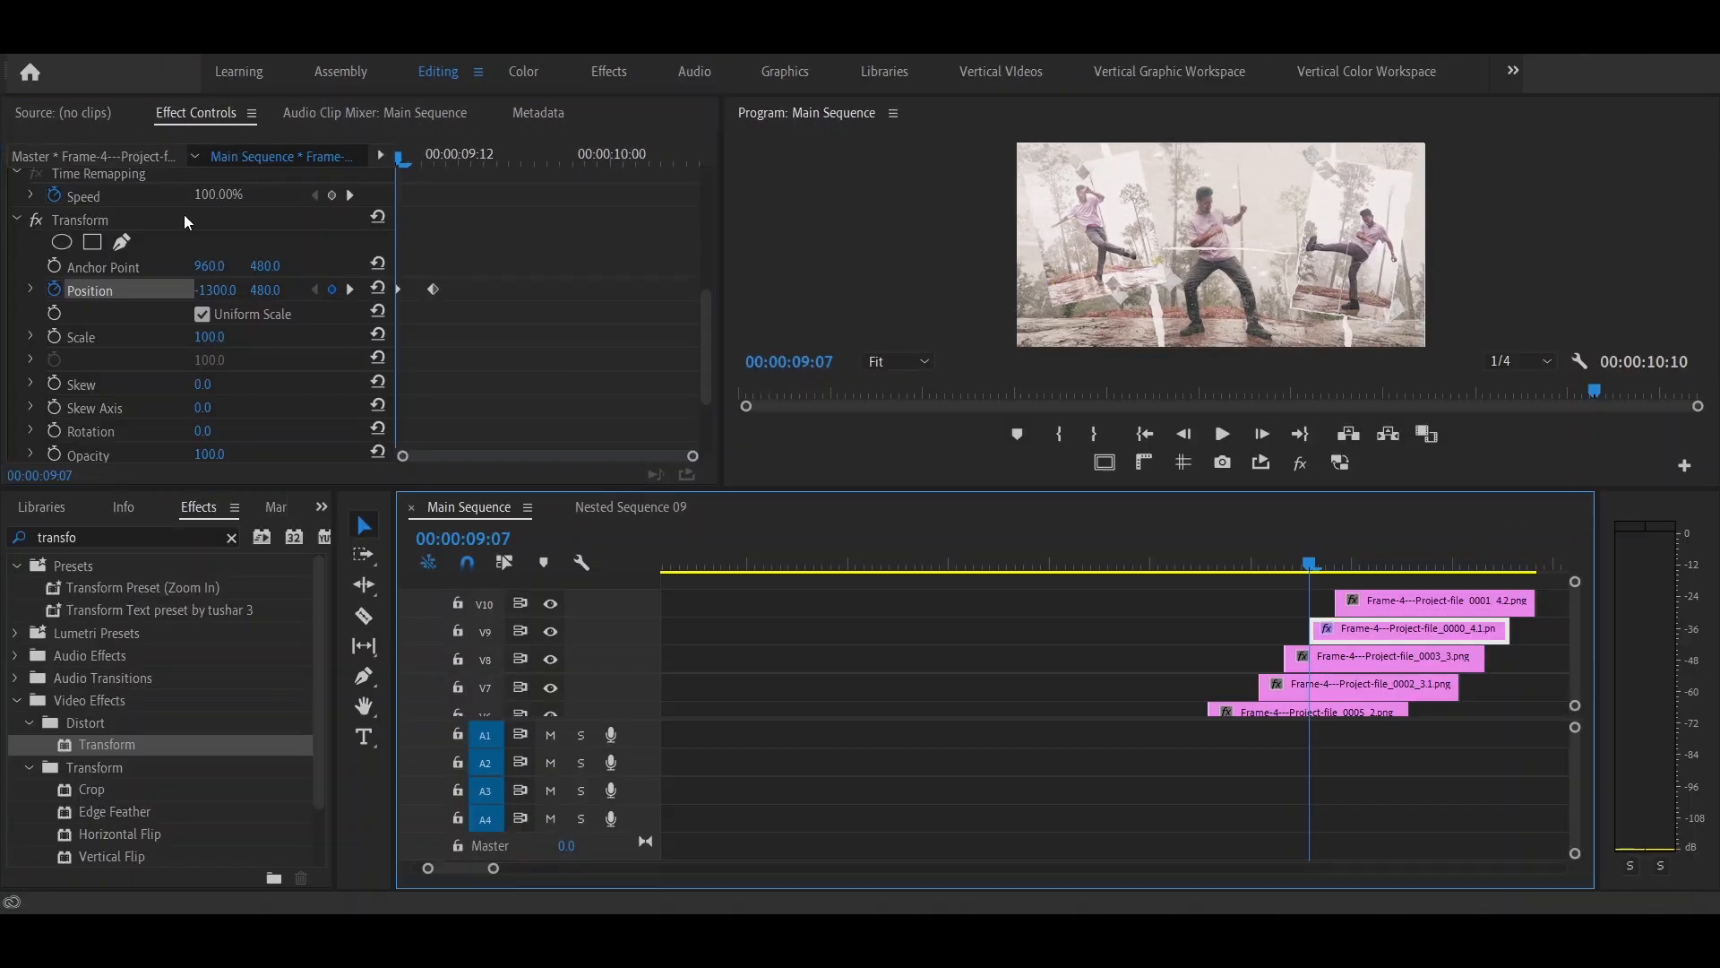
left_click(1355, 599)
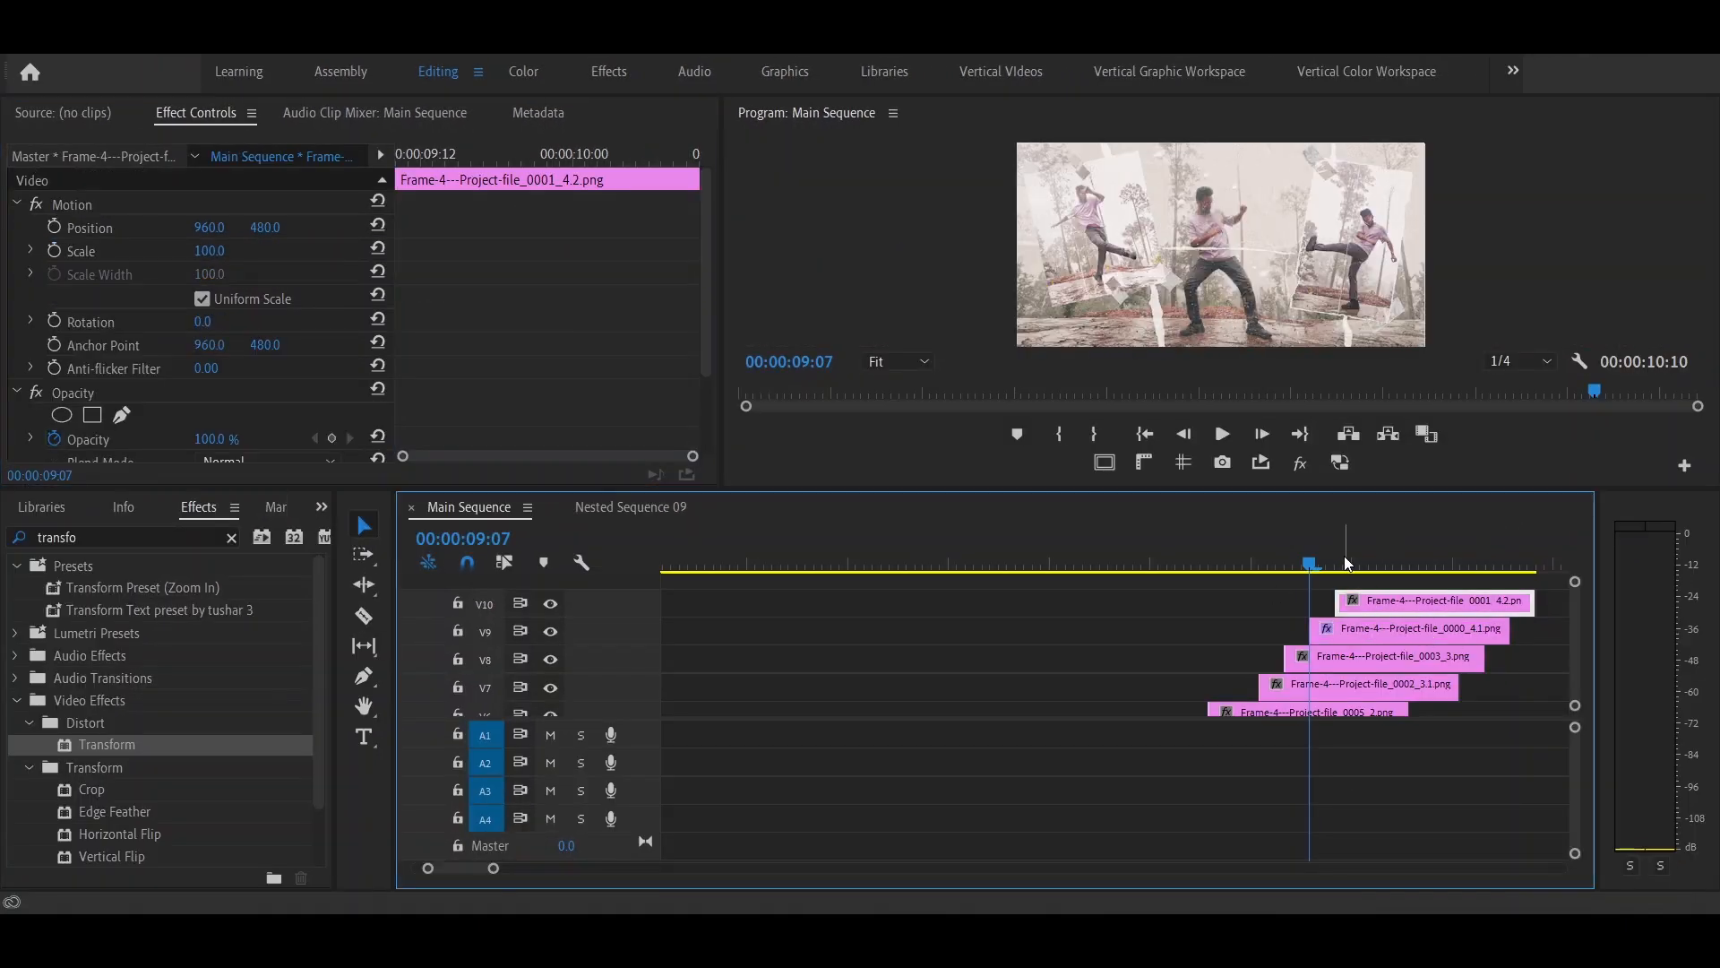
left_click(1347, 563)
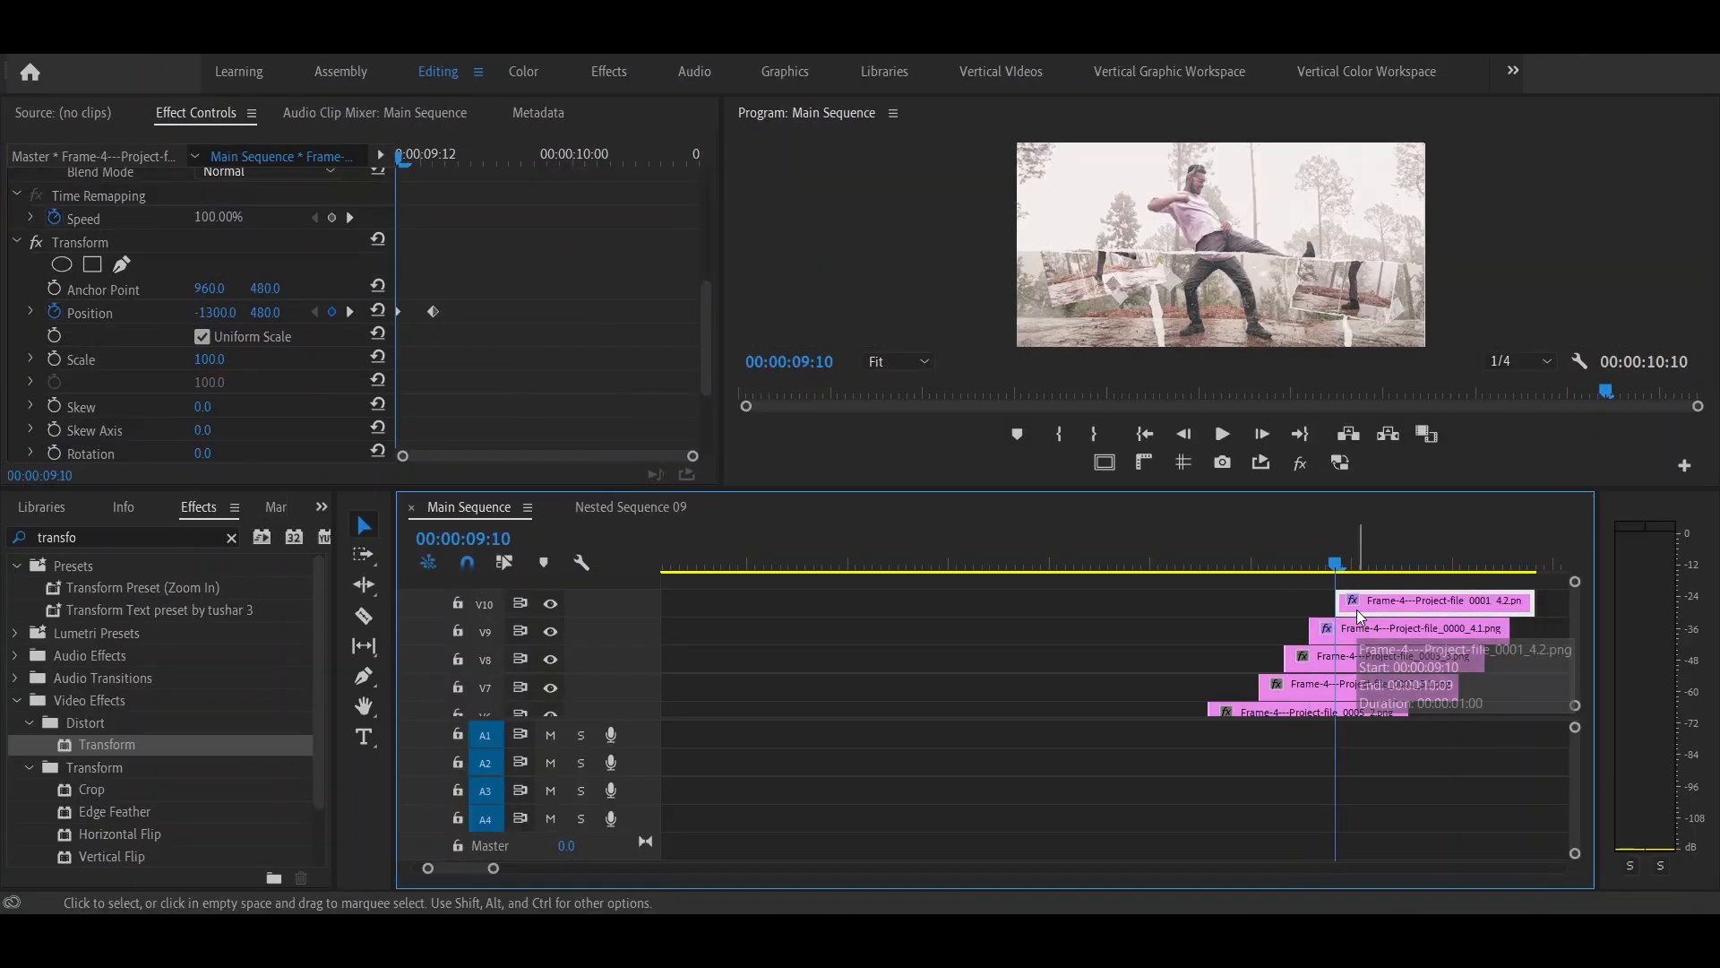
left_click(378, 310)
left_click_drag(202, 314, 1434, 314)
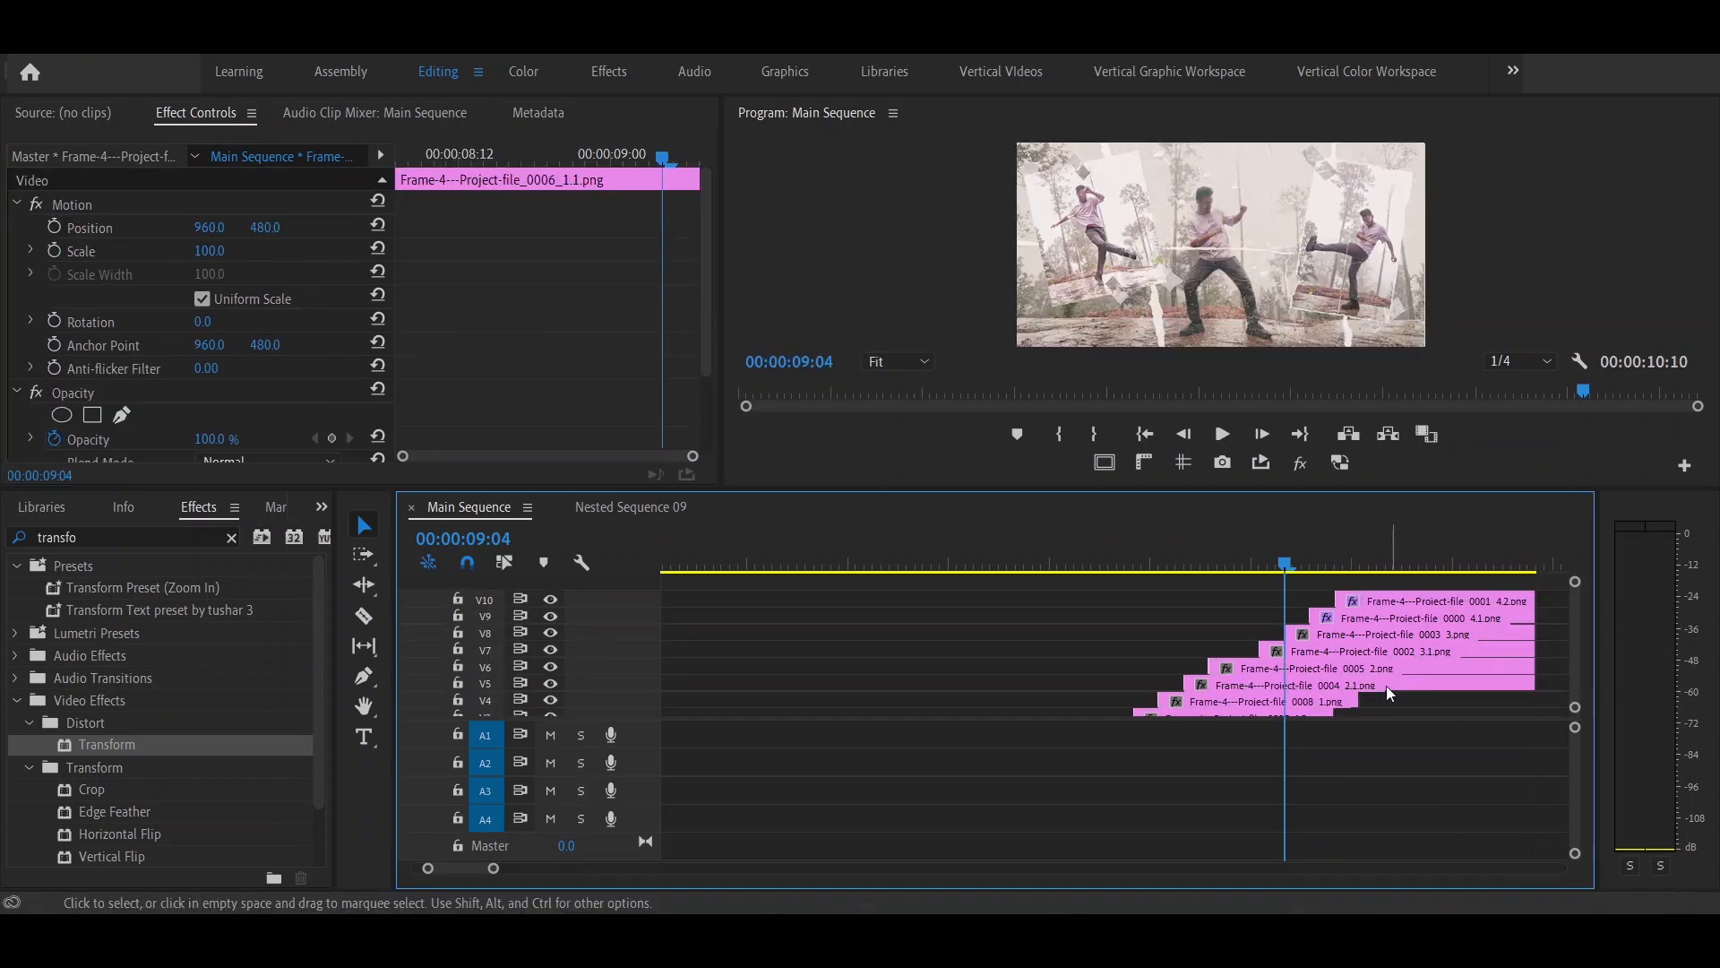
- Extend the lower Frame-4 clips to line up with the end of the 4.2 clip, and play back the stack
left_click_drag(1356, 700, 1533, 739)
scroll(1326, 694, "down", 2)
left_click_drag(1305, 691, 1534, 694)
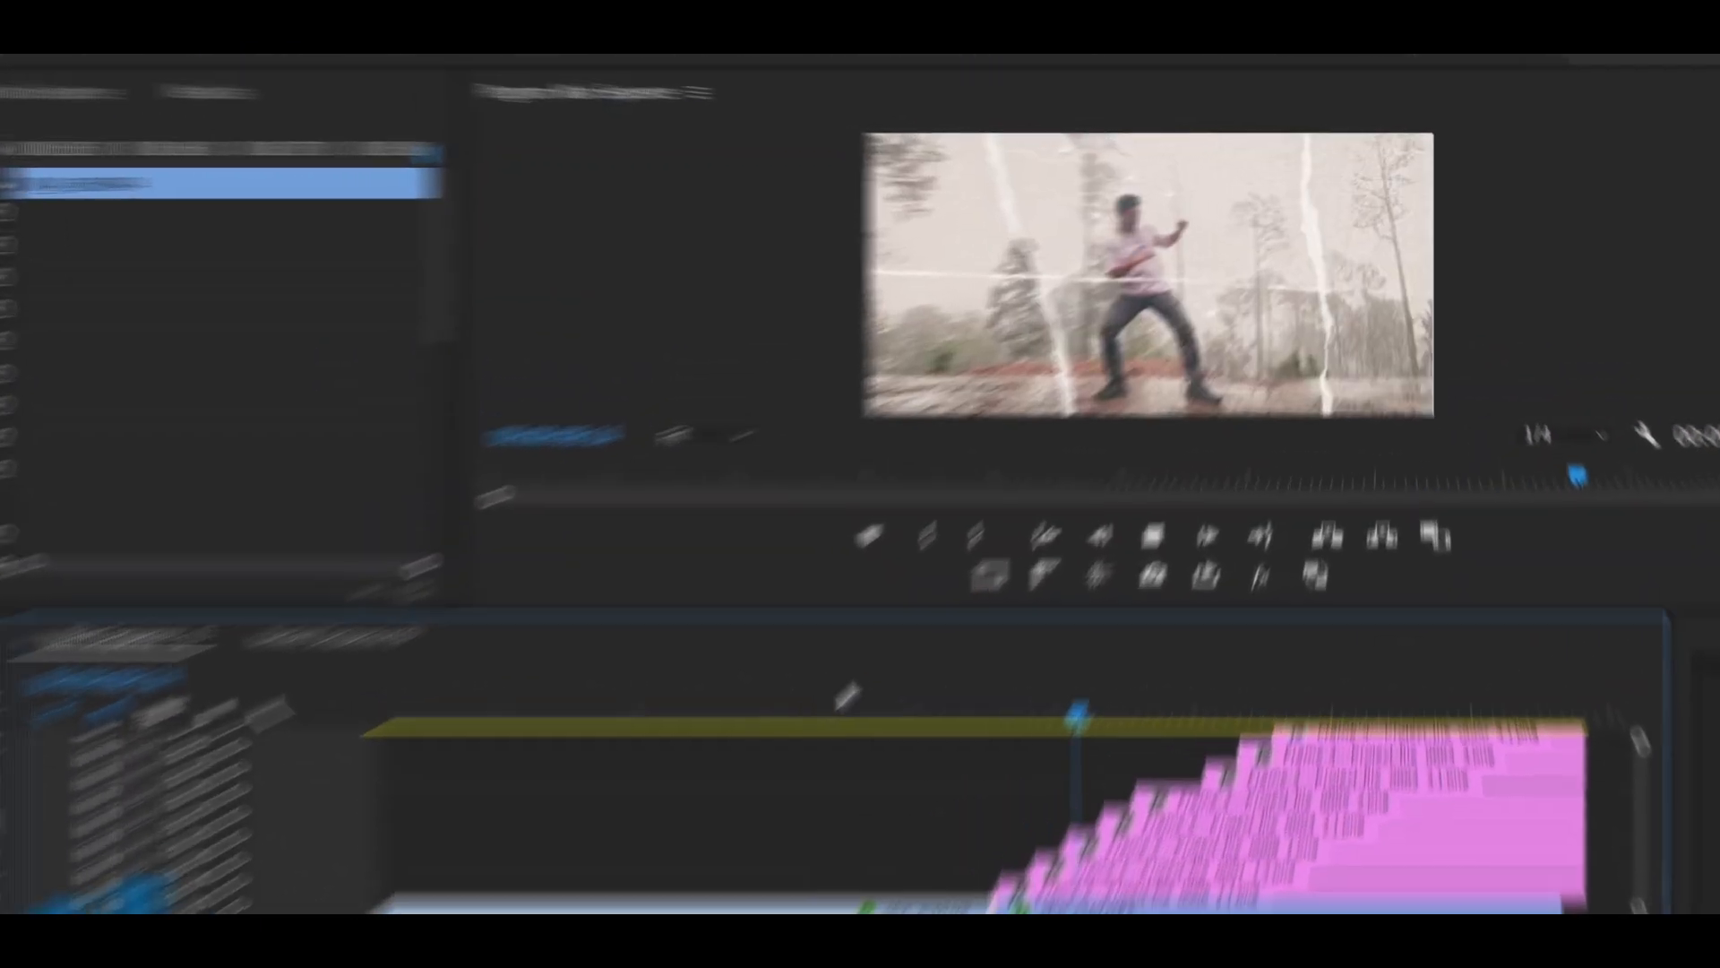
key("space")
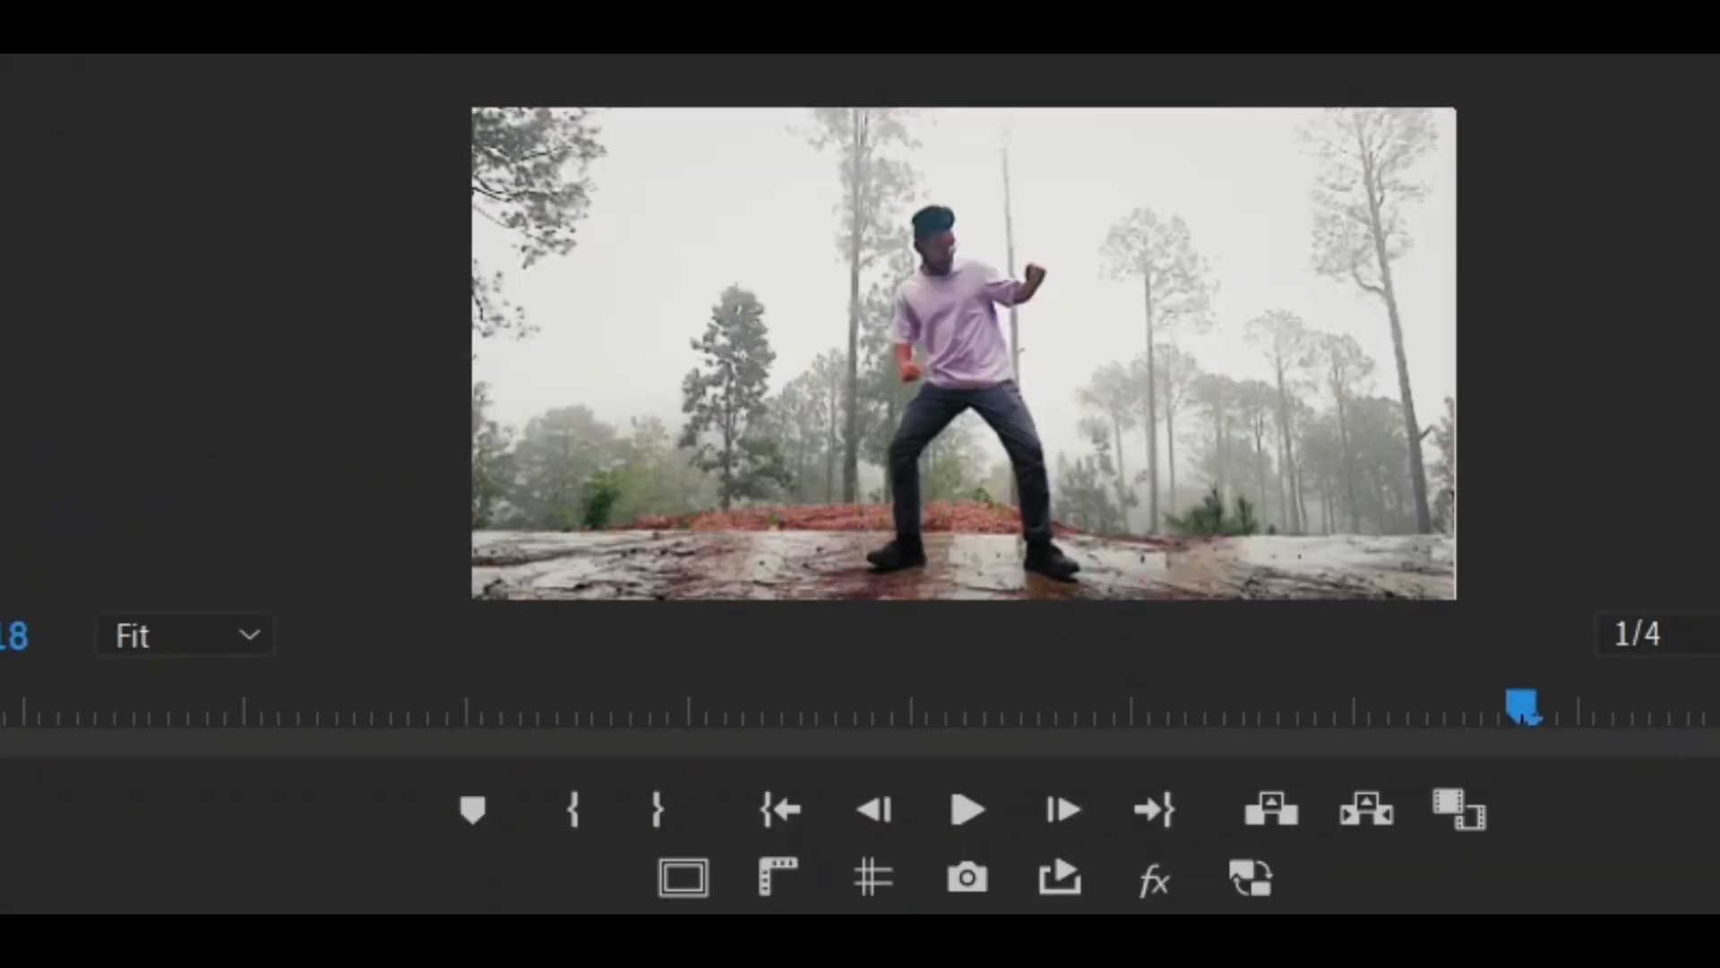